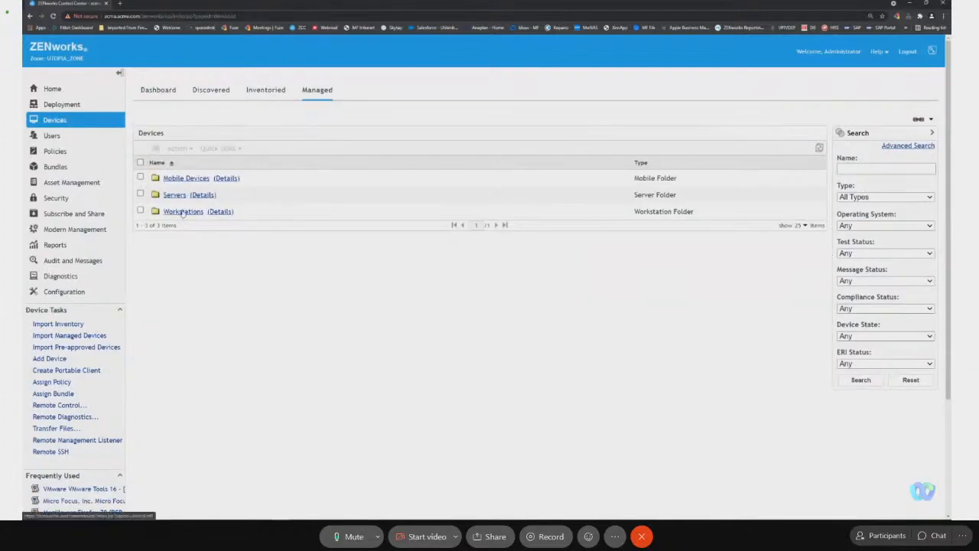
Open the workstation WIN10-KJ49 from the DACH subfolder of the ACME workstation folder.
left_click(183, 212)
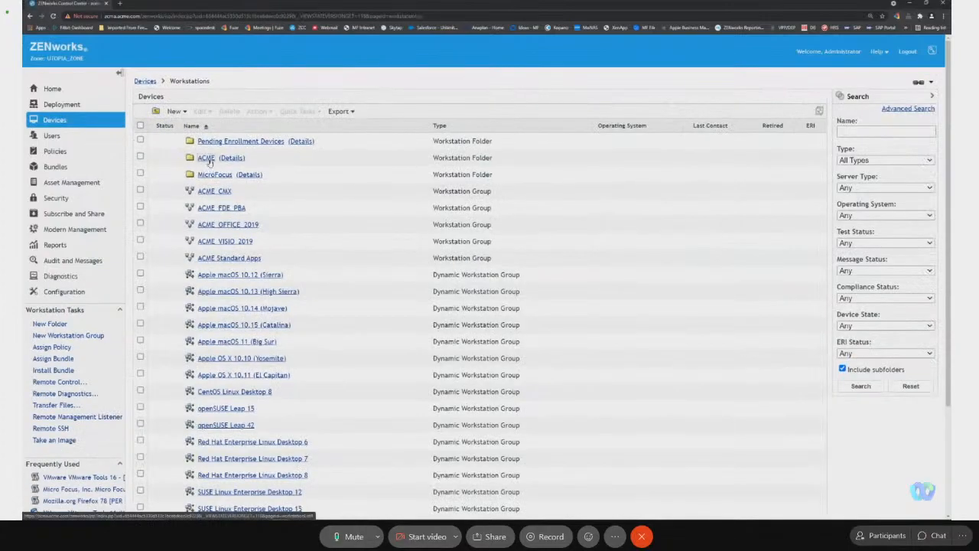
left_click(206, 158)
left_click(205, 157)
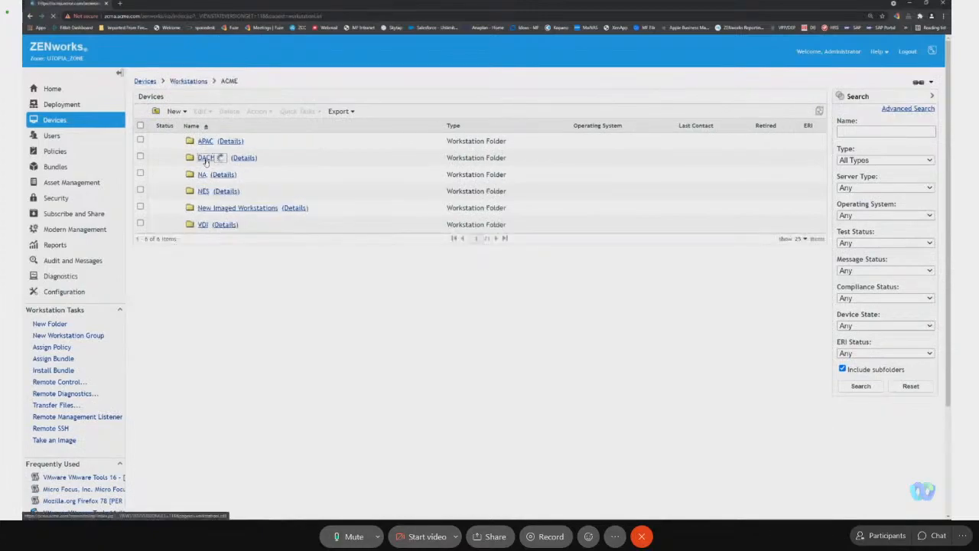
left_click(216, 212)
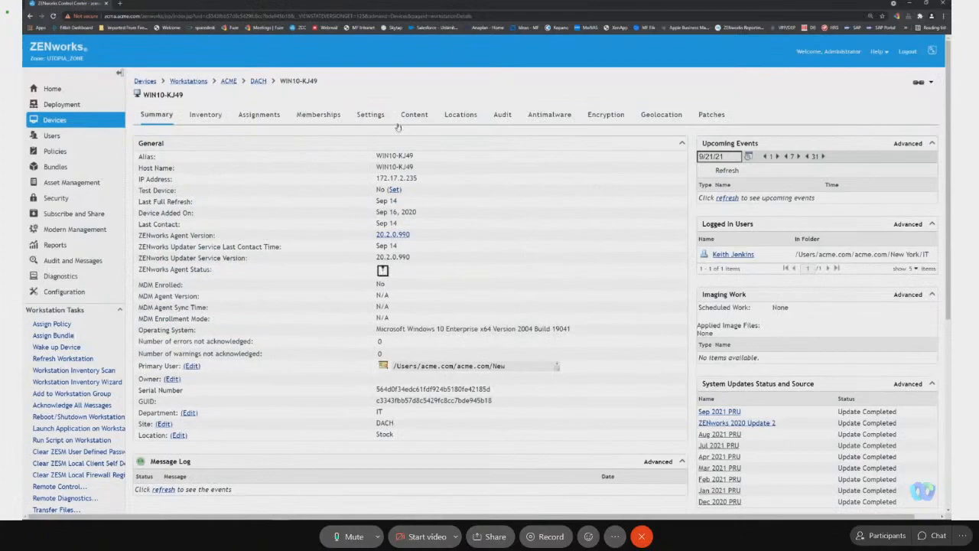
In the workstation's inventory settings, enable Collect Software File Information for Scan Now and apply the change.
left_click(378, 117)
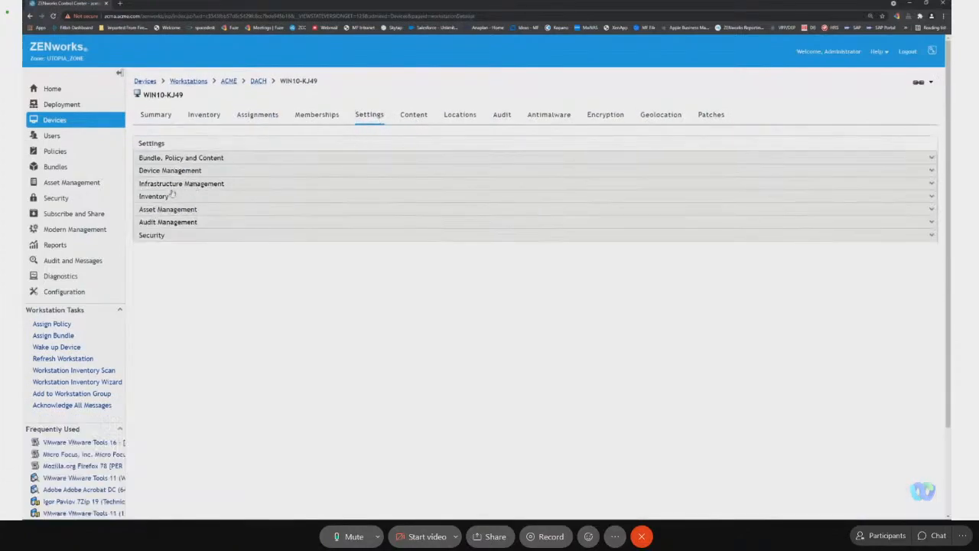
left_click(163, 197)
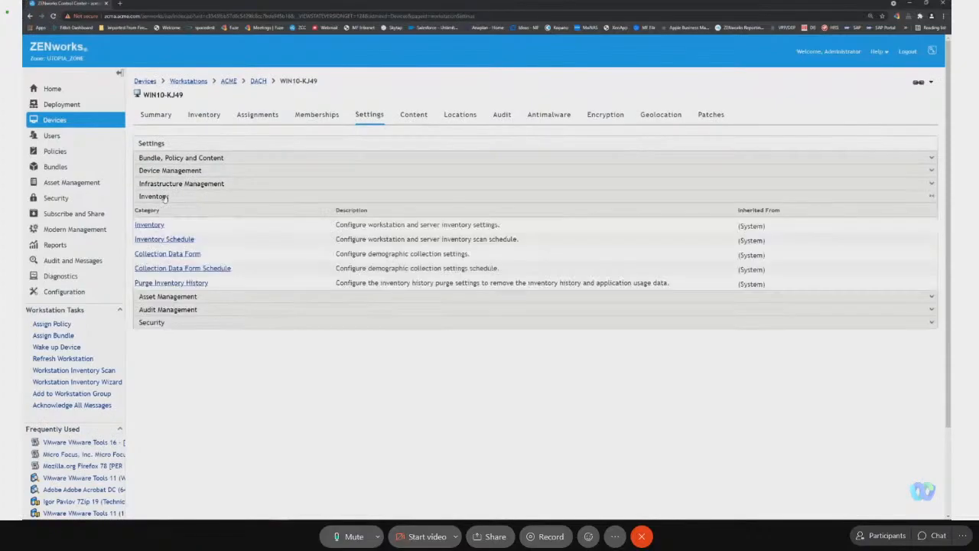
left_click(153, 224)
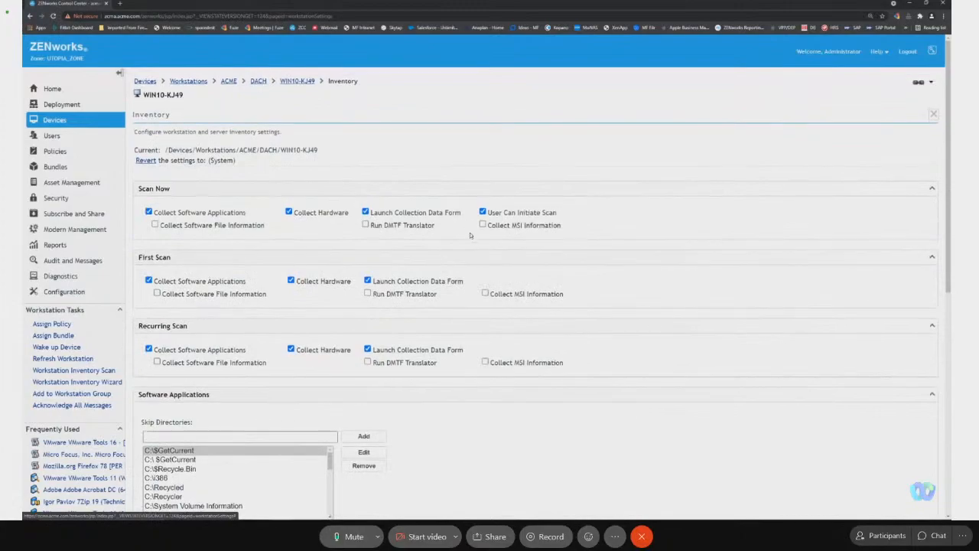
left_click(155, 225)
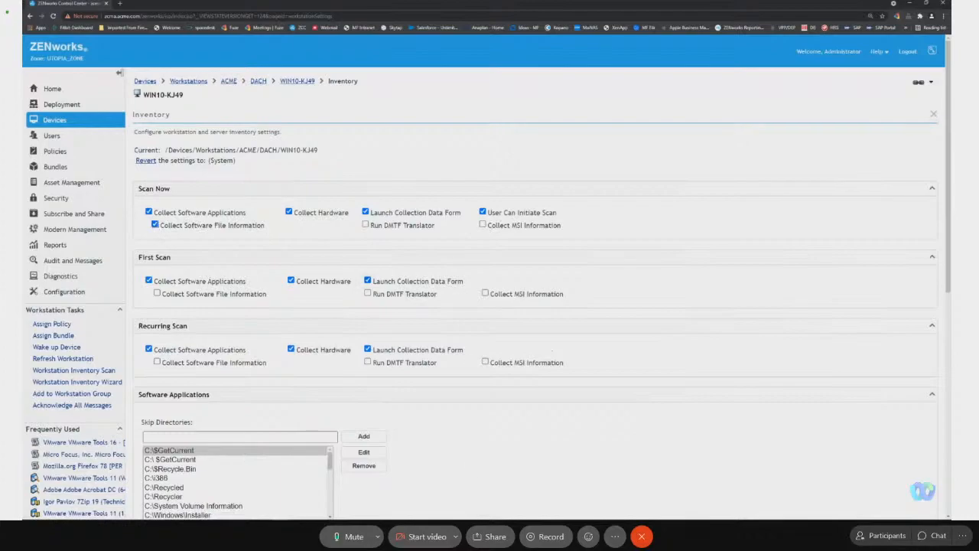
scroll(309, 411, "down", 3)
scroll(309, 411, "down", 7)
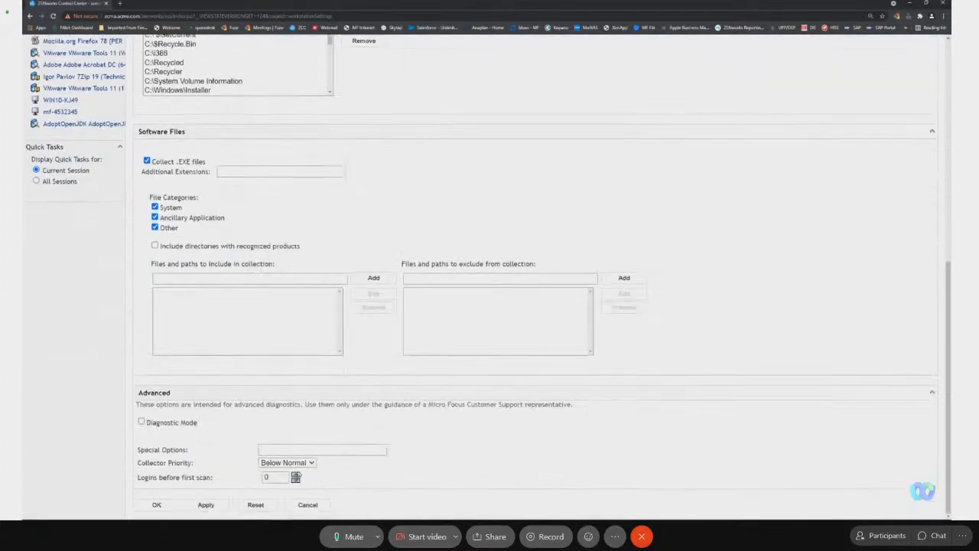
left_click(200, 504)
scroll(418, 257, "up", 10)
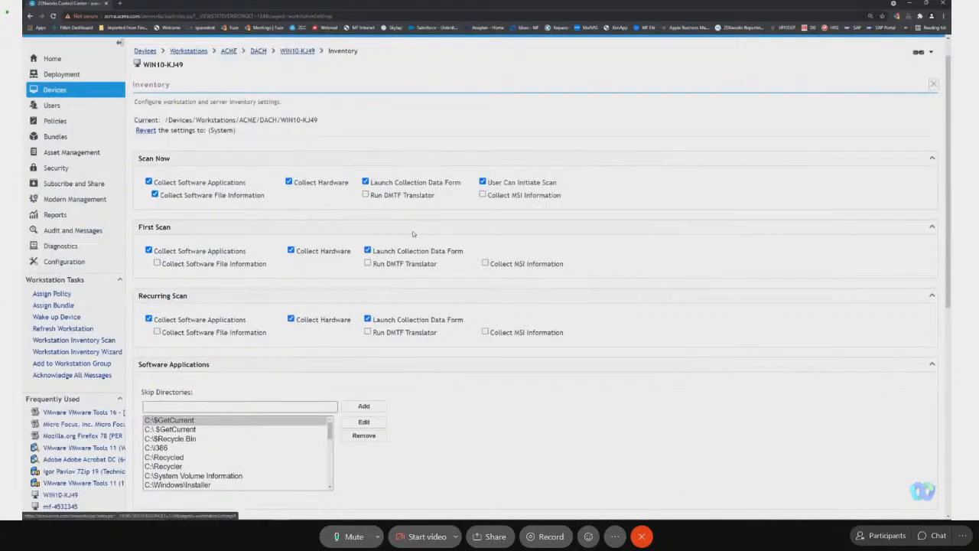
Return to the DACH folder, select WIN10-KJ49 and show its quick tasks, including Inventory Scan.
left_click(302, 51)
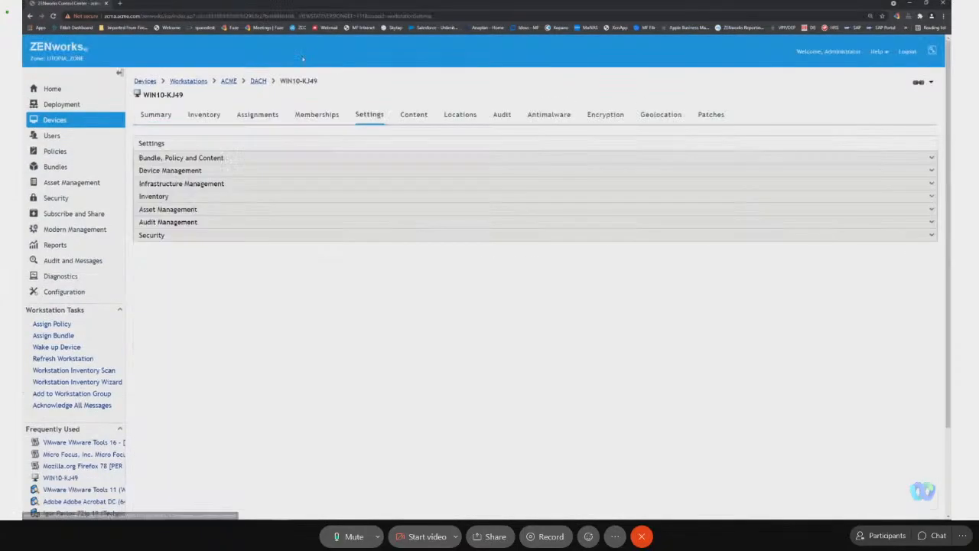
left_click(258, 81)
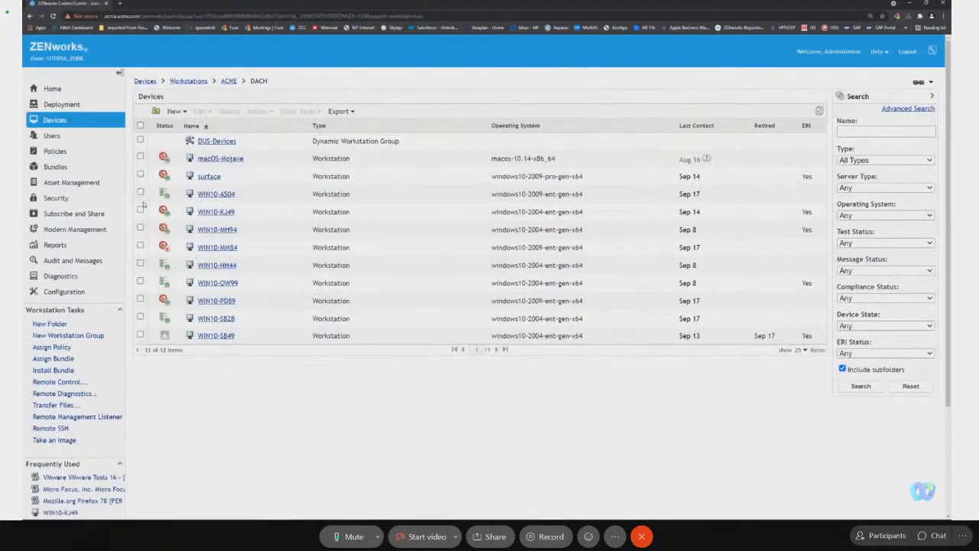
left_click(140, 211)
left_click(285, 113)
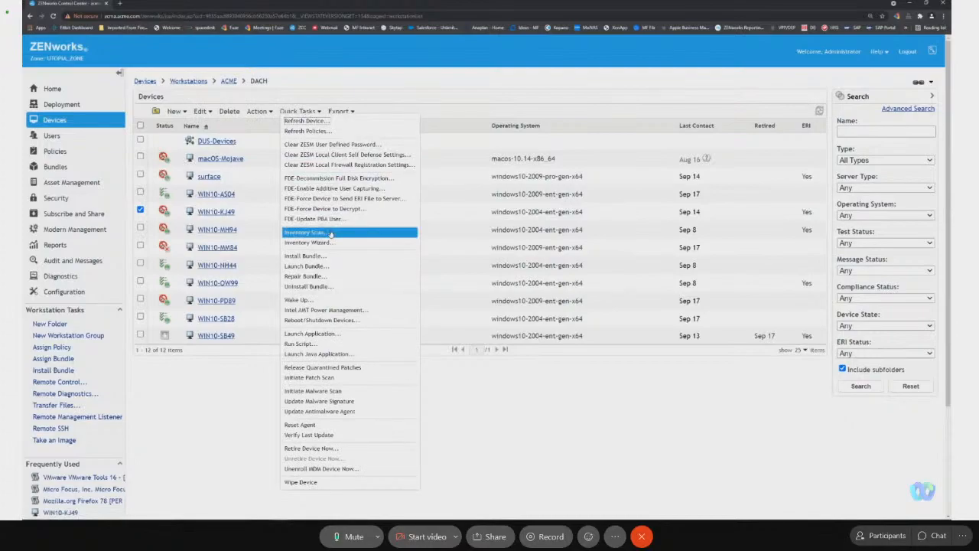
In the Asset Inventory configuration, run the software-files-by-machine report for creating local software products and close it.
left_click(89, 290)
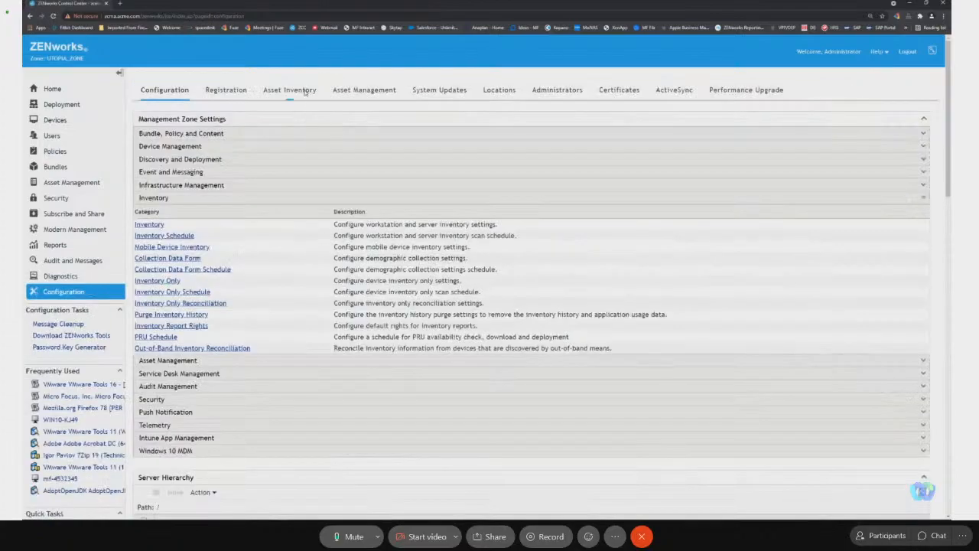
left_click(304, 92)
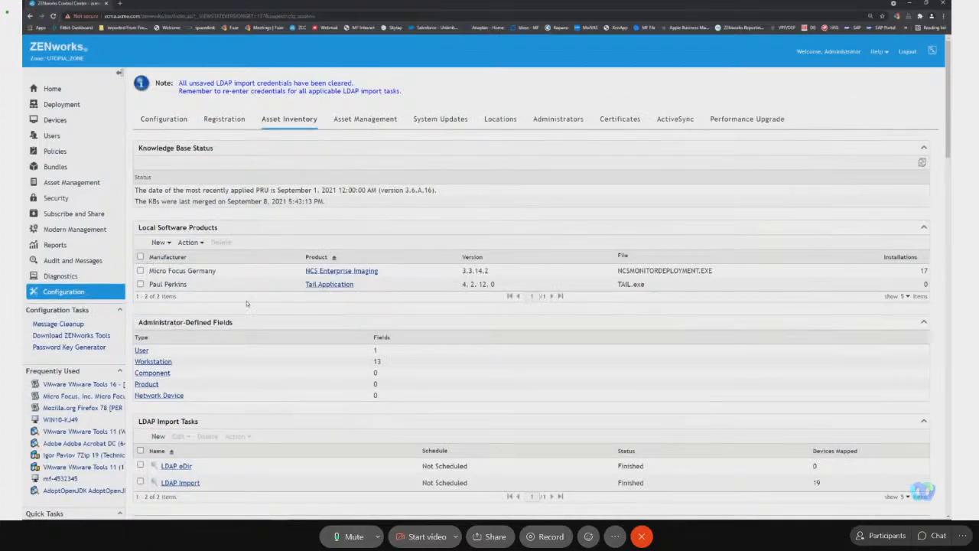
left_click(164, 243)
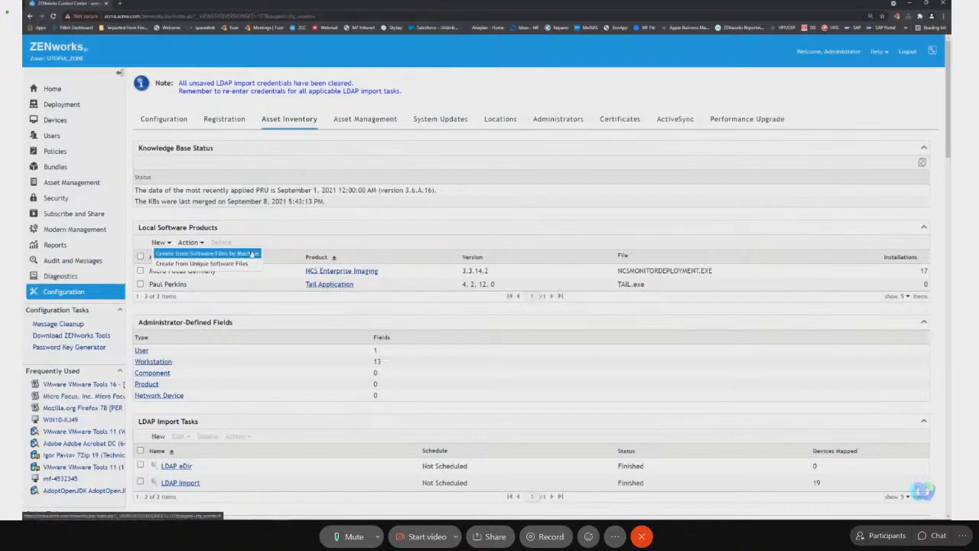
left_click(211, 255)
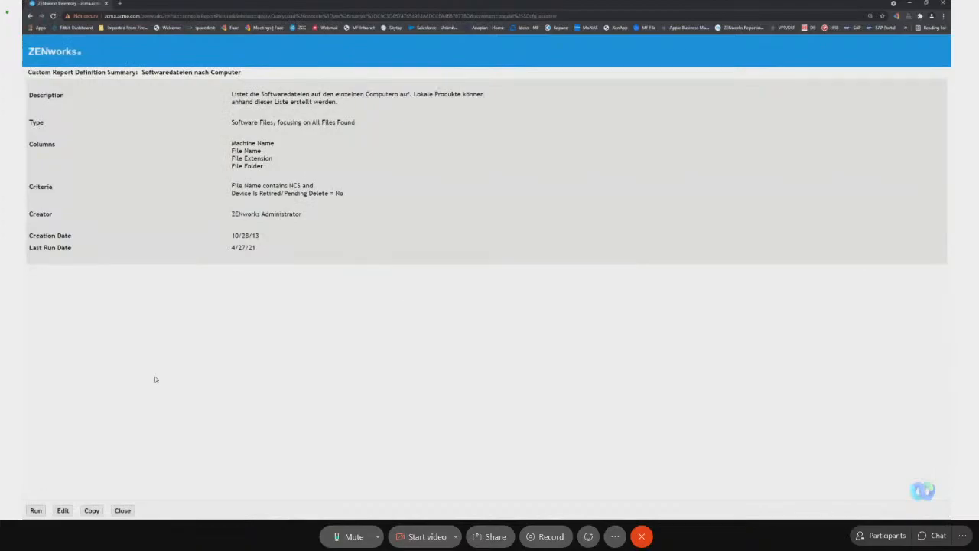
left_click(40, 512)
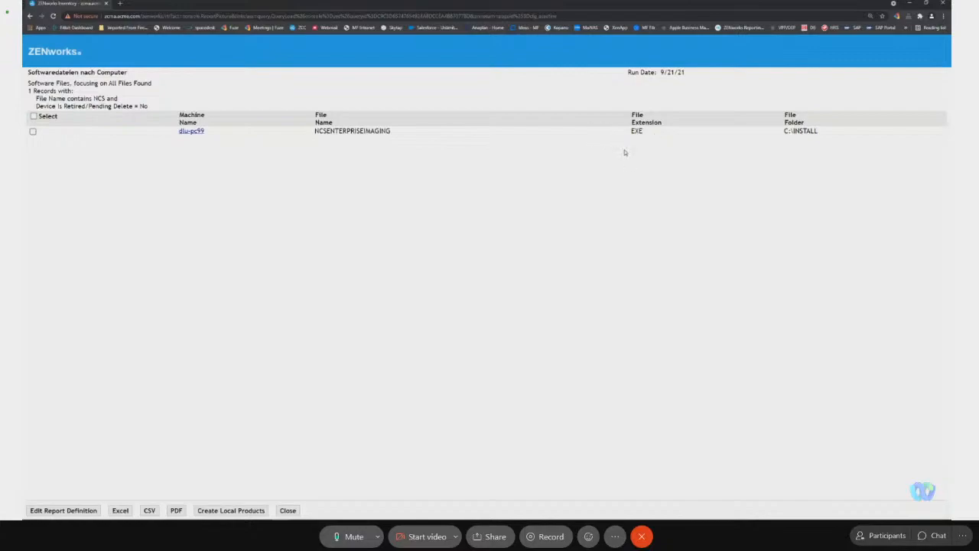
left_click(295, 510)
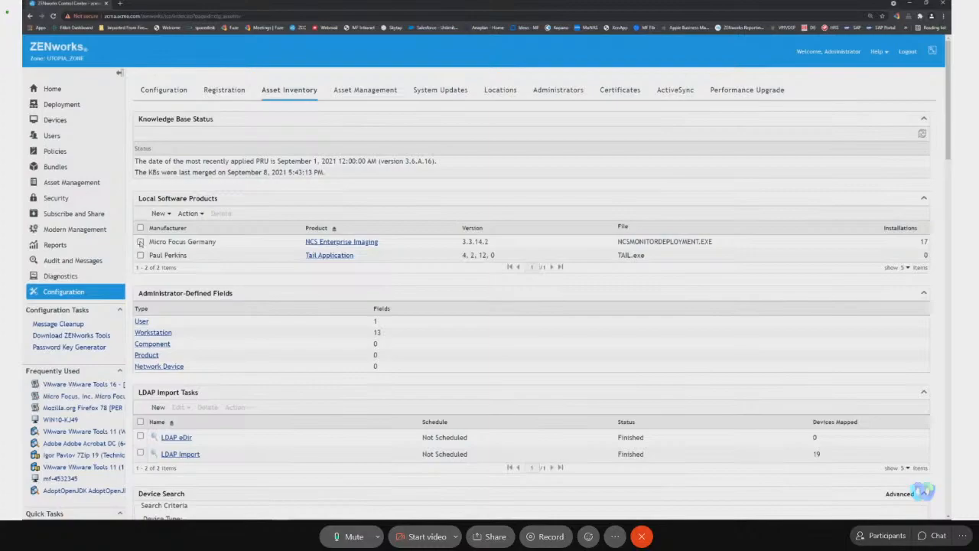
Confirm the local software product details of NCS Enterprise Imaging, and show the merge and knowledgebase update actions for that product.
left_click(140, 242)
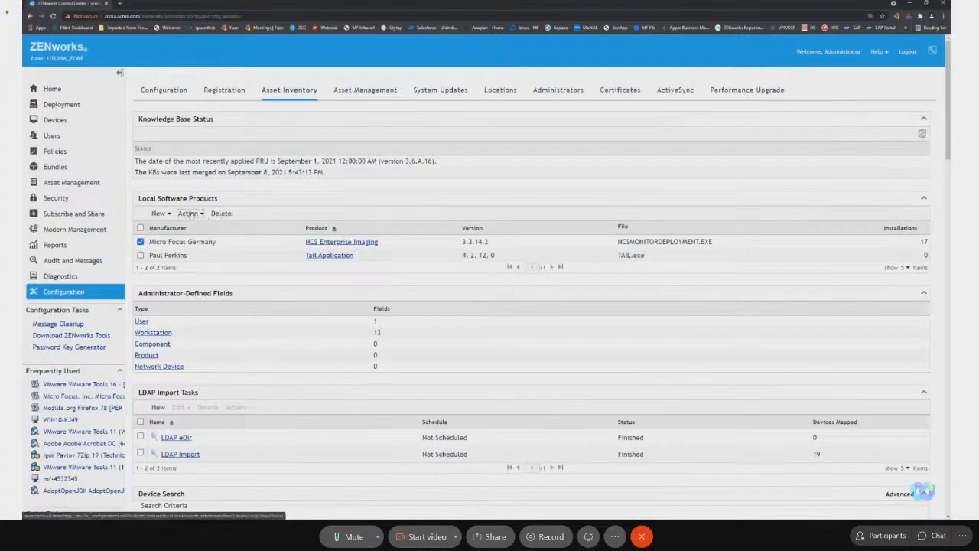
left_click(189, 214)
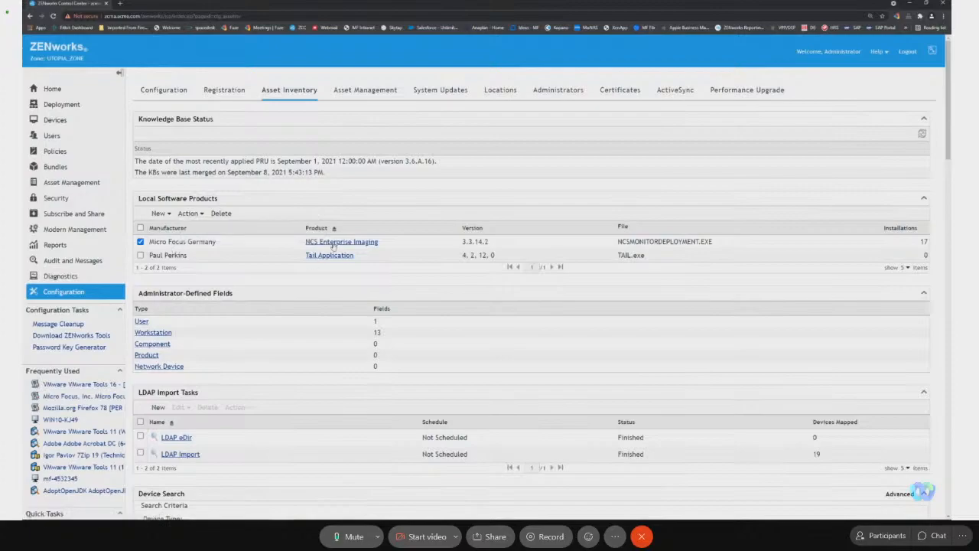
left_click(378, 242)
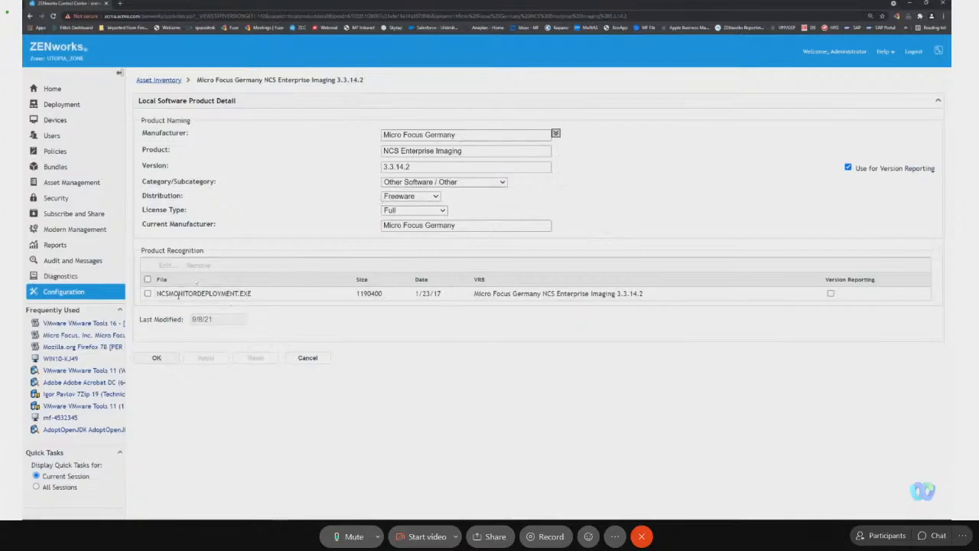
left_click(156, 358)
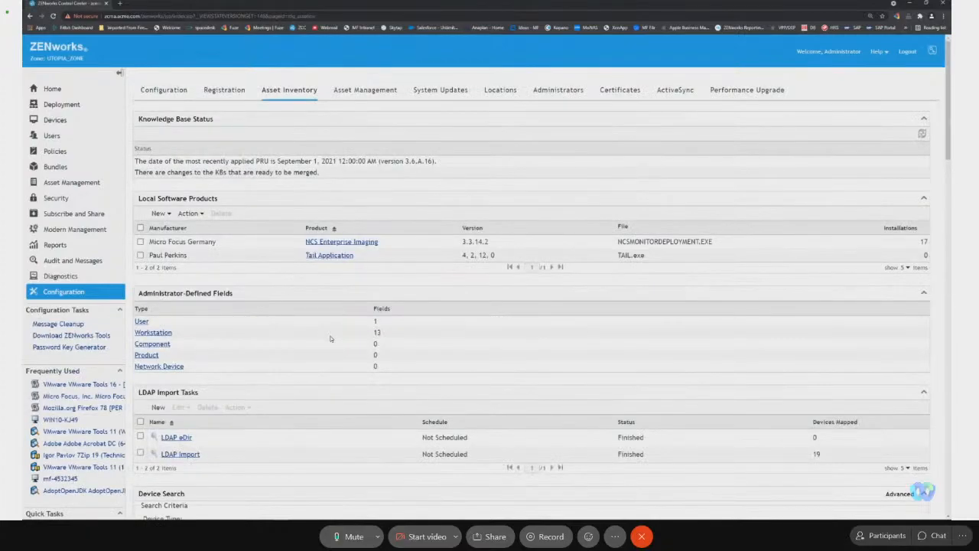
left_click(141, 243)
left_click(190, 213)
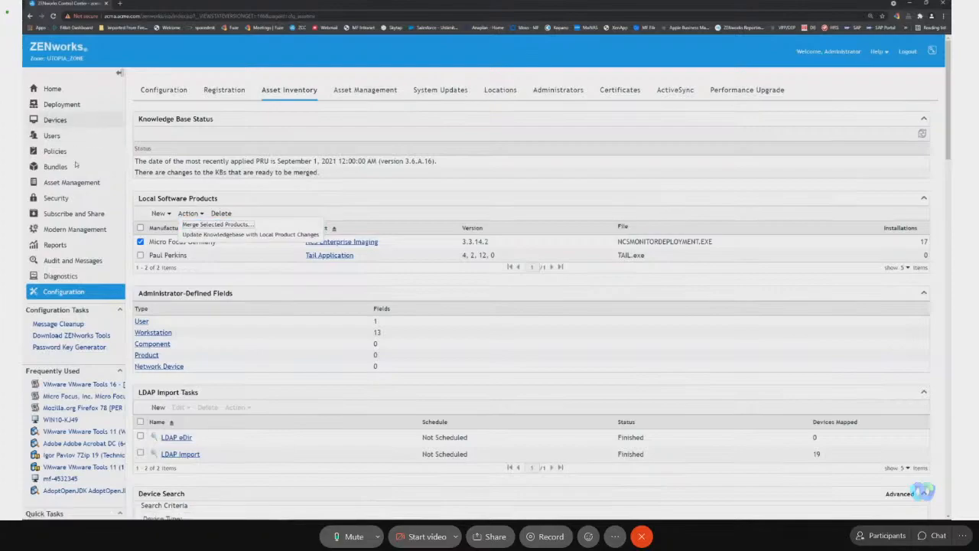
Open the Detailed Hardware/Software Inventory of workstation WIN10-KJ49.
left_click(73, 420)
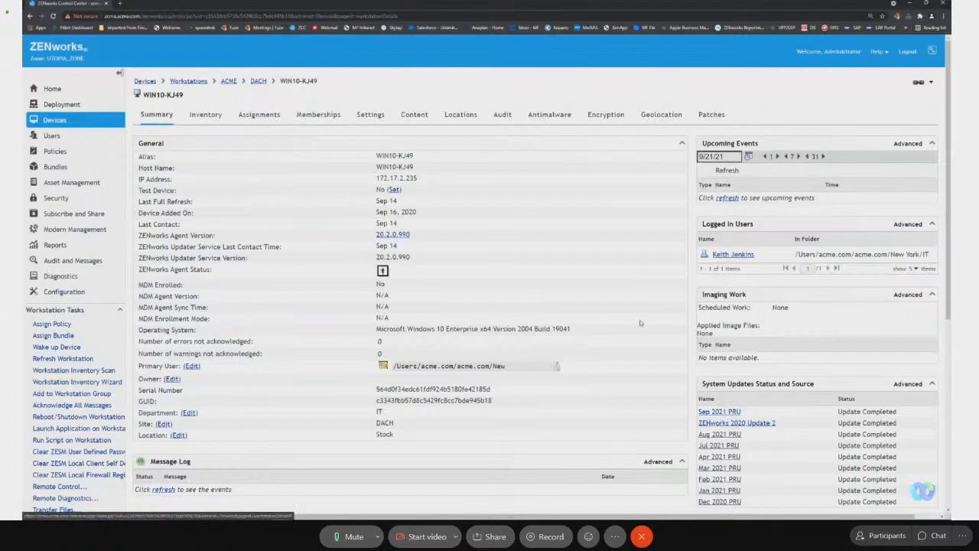
left_click(215, 118)
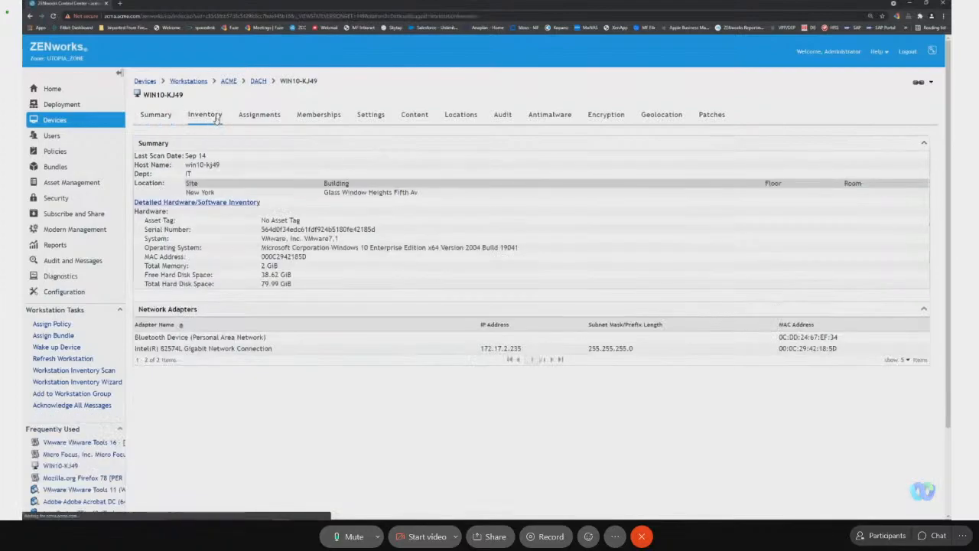
left_click(217, 203)
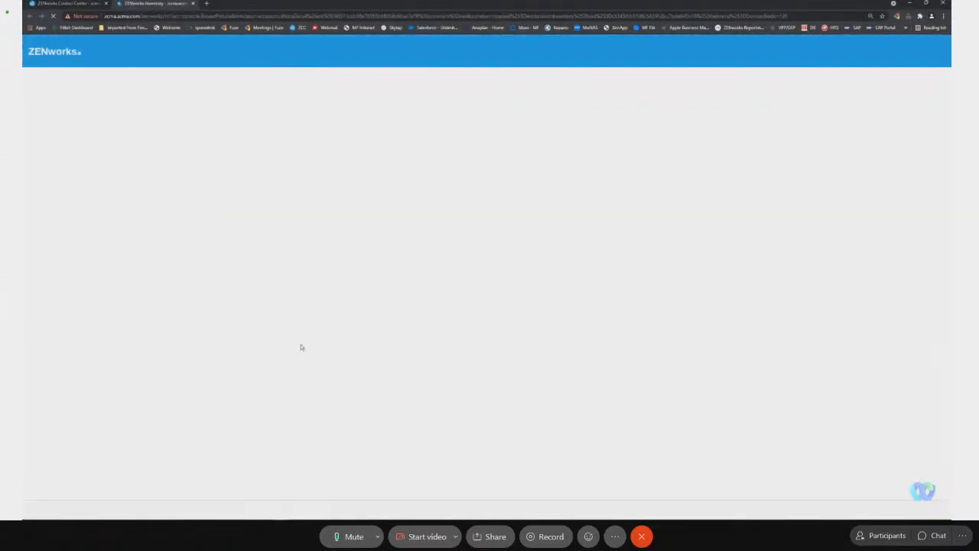
Look through the workstation's software inventory and search the page for "imagin" to locate the NCS Enterprise Imaging entry.
scroll(307, 350, "down", 5)
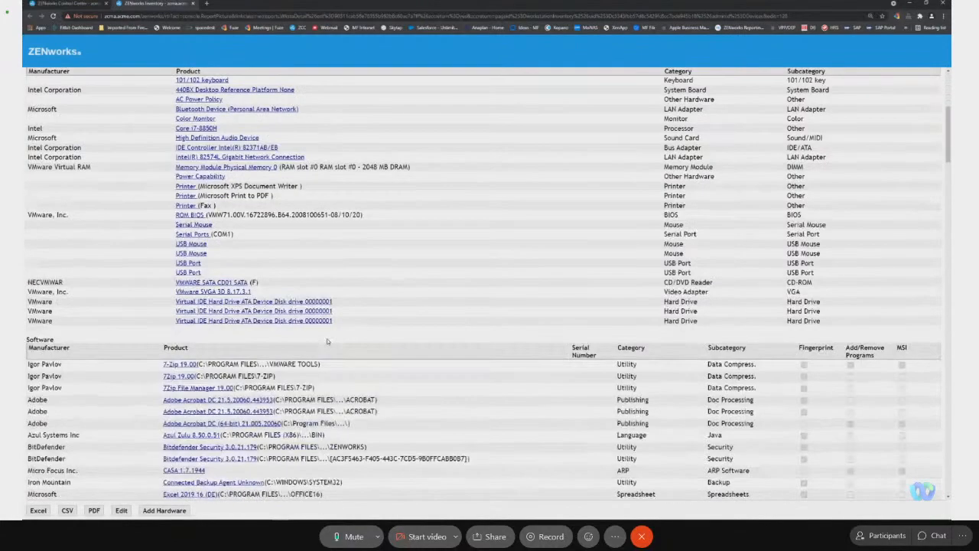
scroll(335, 367, "down", 5)
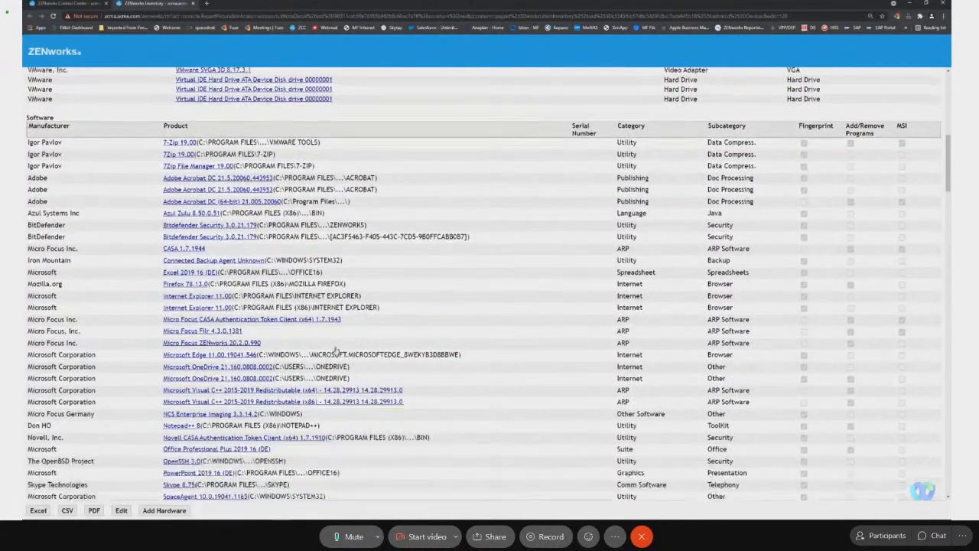
scroll(336, 348, "down", 2)
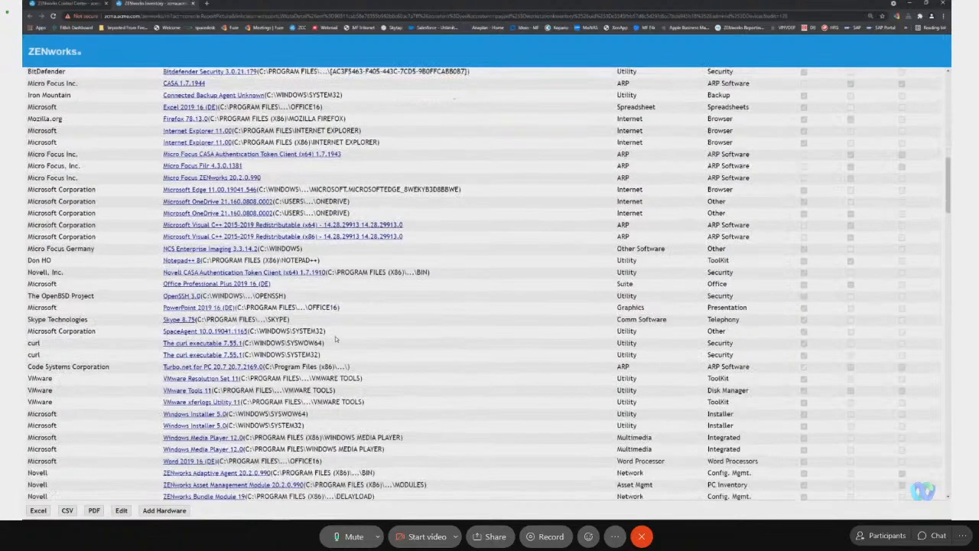
scroll(336, 338, "up", 1)
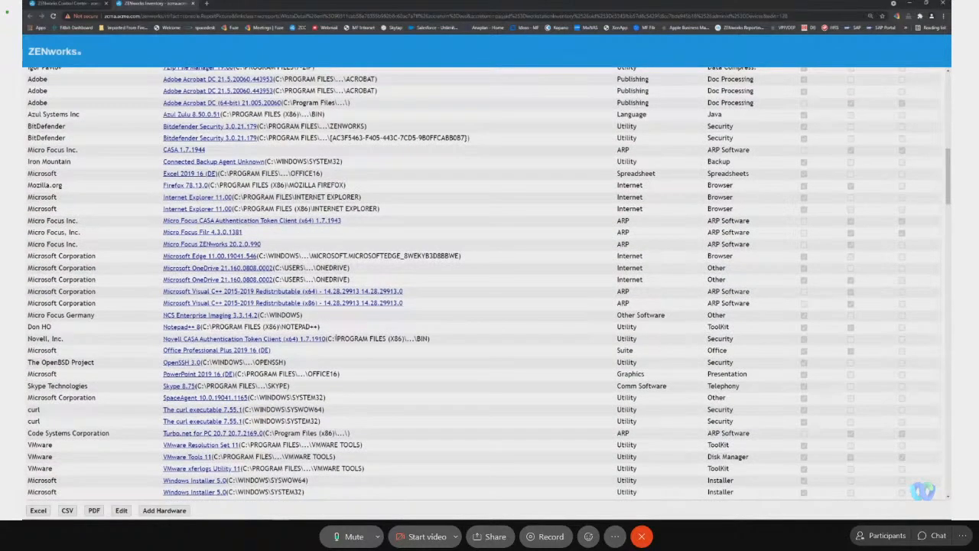
type("imaging")
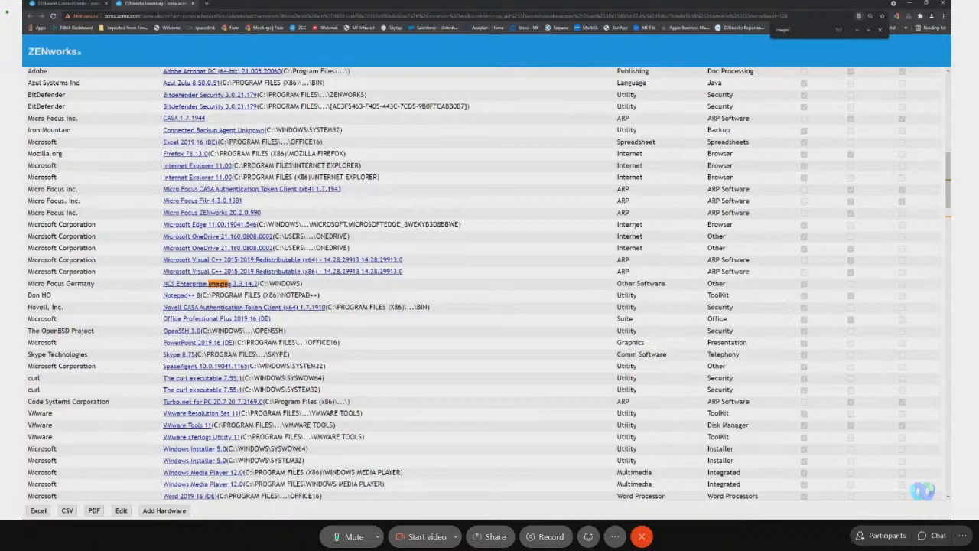
scroll(638, 193, "up", 3)
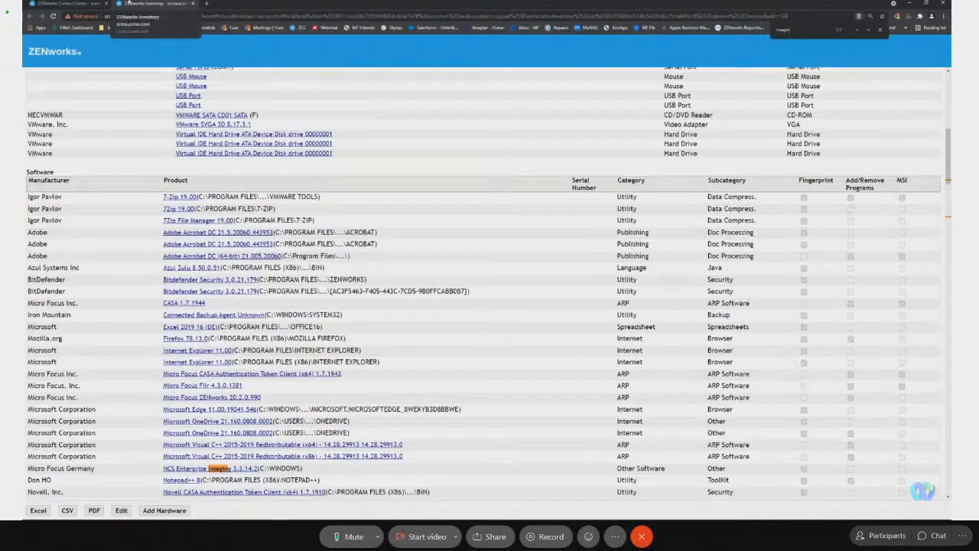
key("alt+Tab")
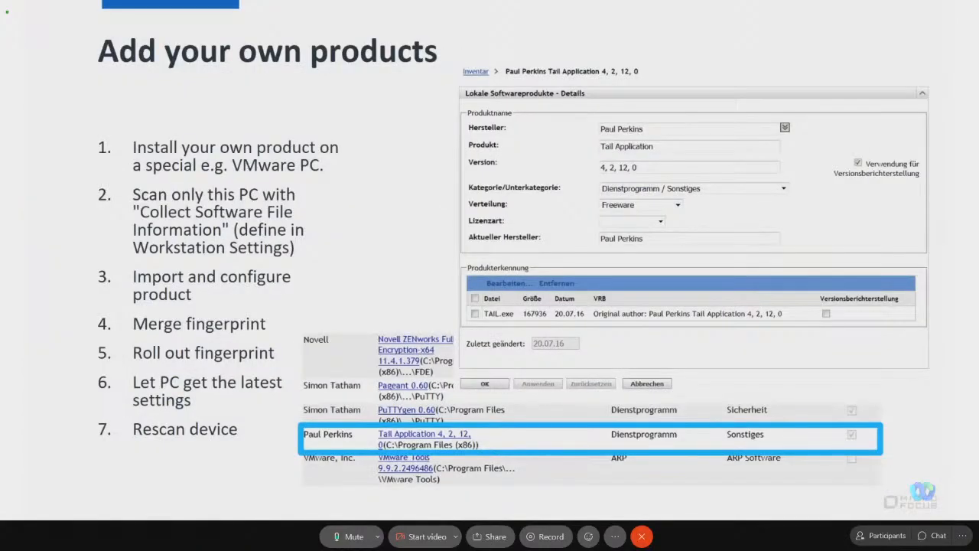
key("Right")
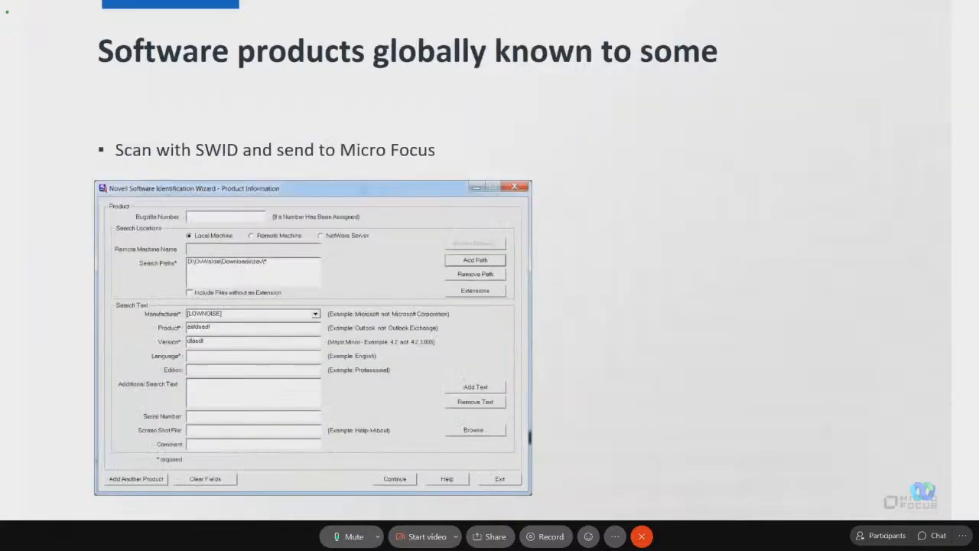
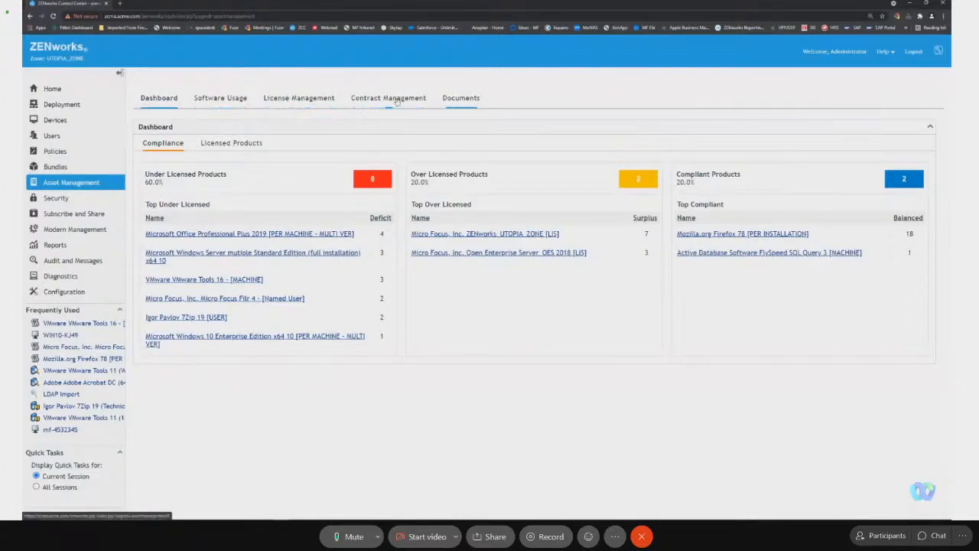
Browse the Asset Management software usage report groups, run the All Usage by Device report, and return to the report list.
left_click(221, 100)
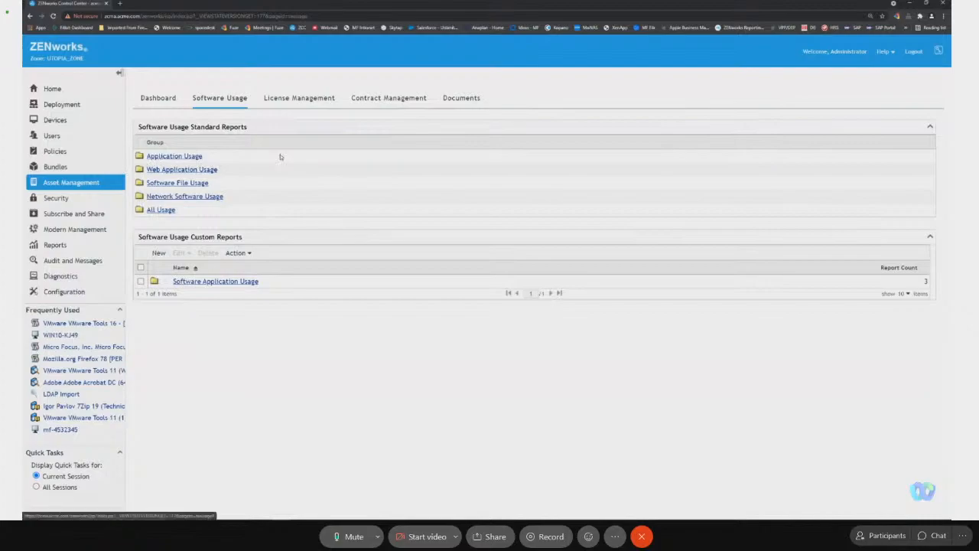
left_click(183, 157)
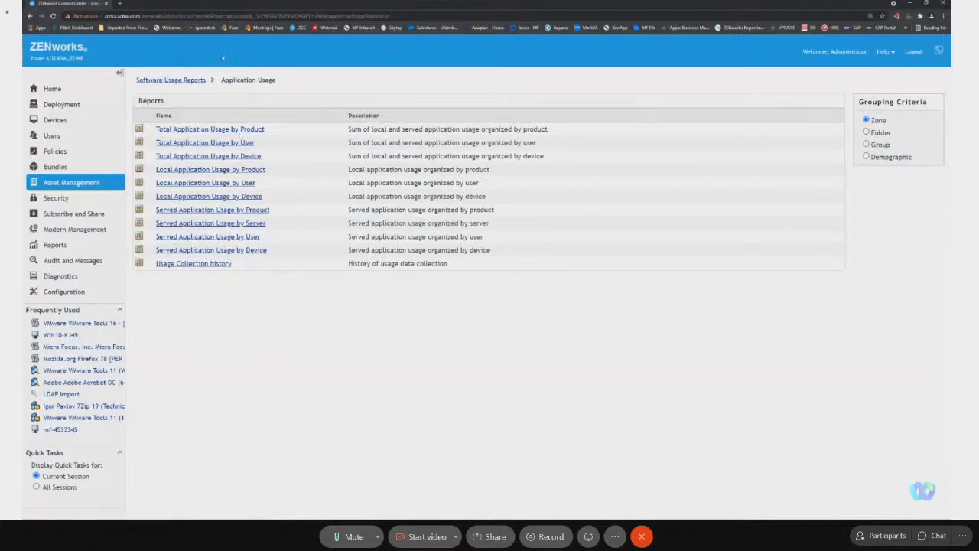
left_click(188, 84)
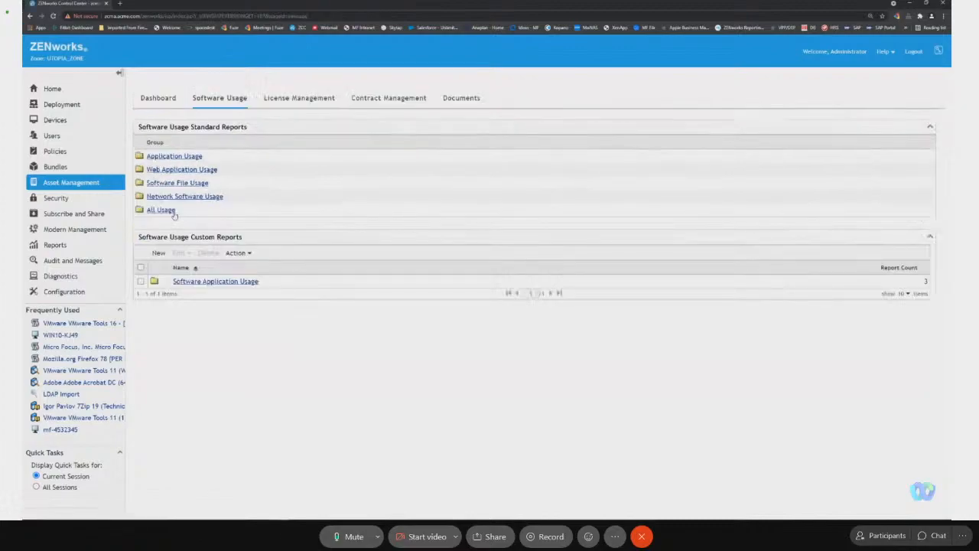
left_click(172, 212)
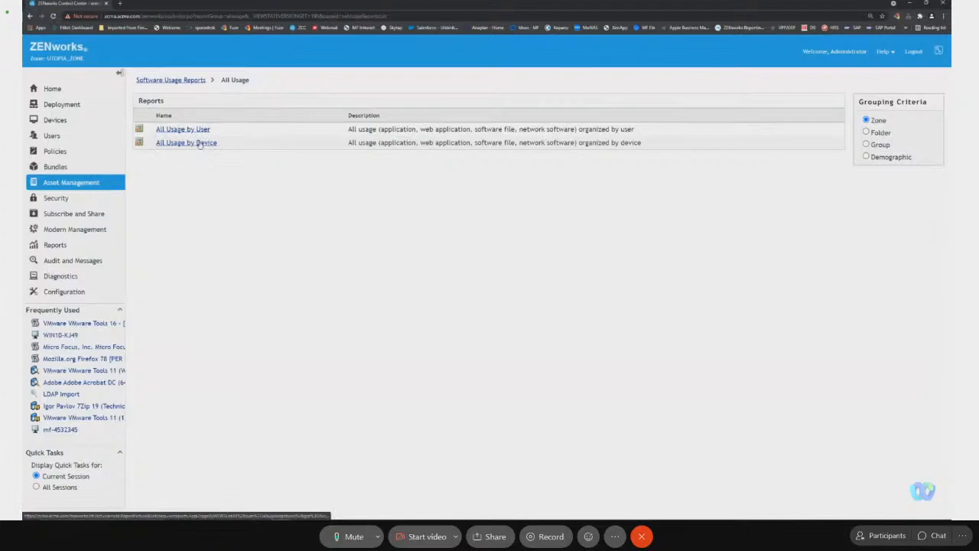
left_click(200, 145)
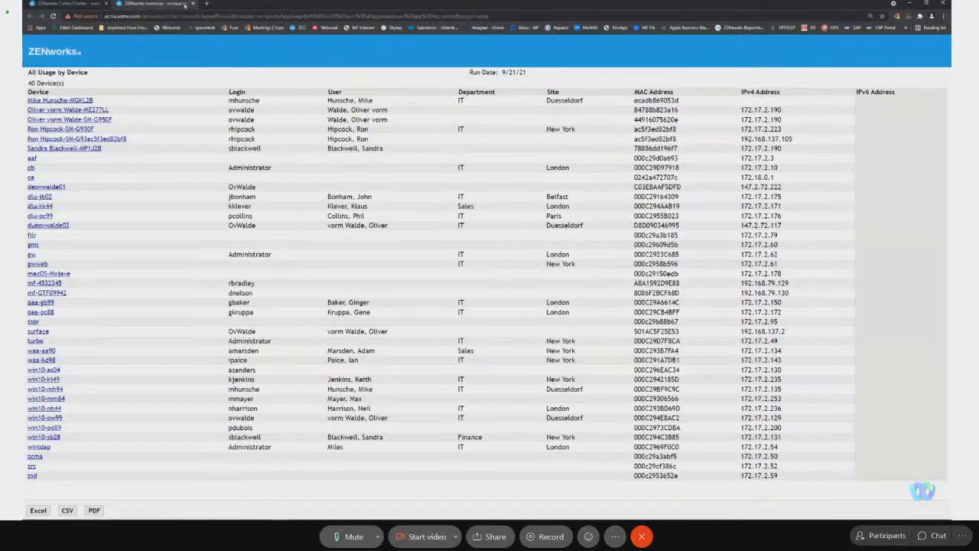
left_click(65, 4)
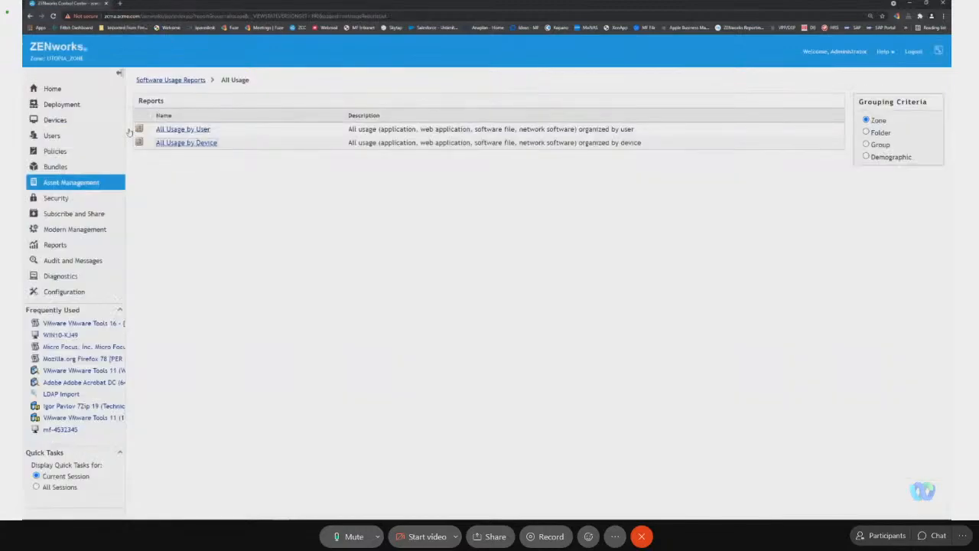
In the zone's Asset Management configuration settings, enable usage monitoring and save the setting.
left_click(65, 291)
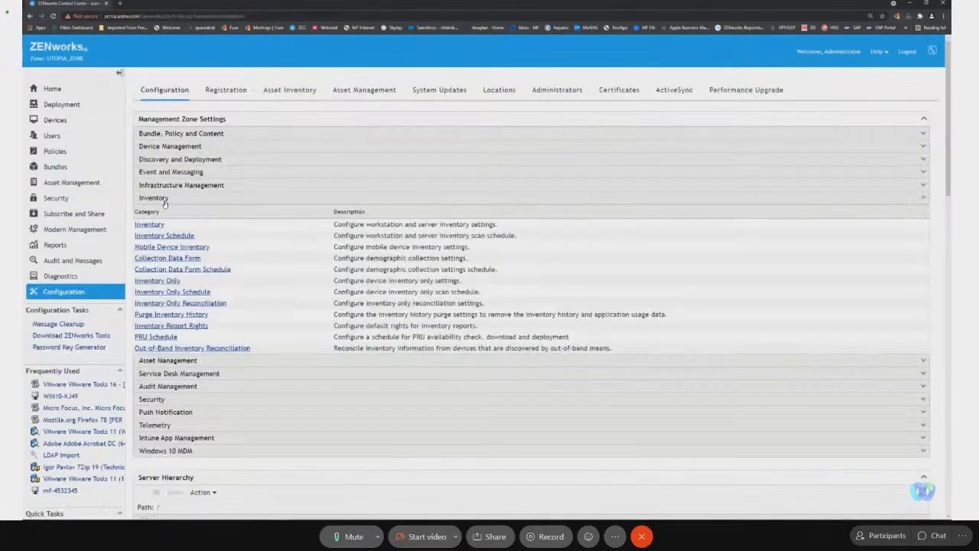
left_click(163, 199)
left_click(164, 212)
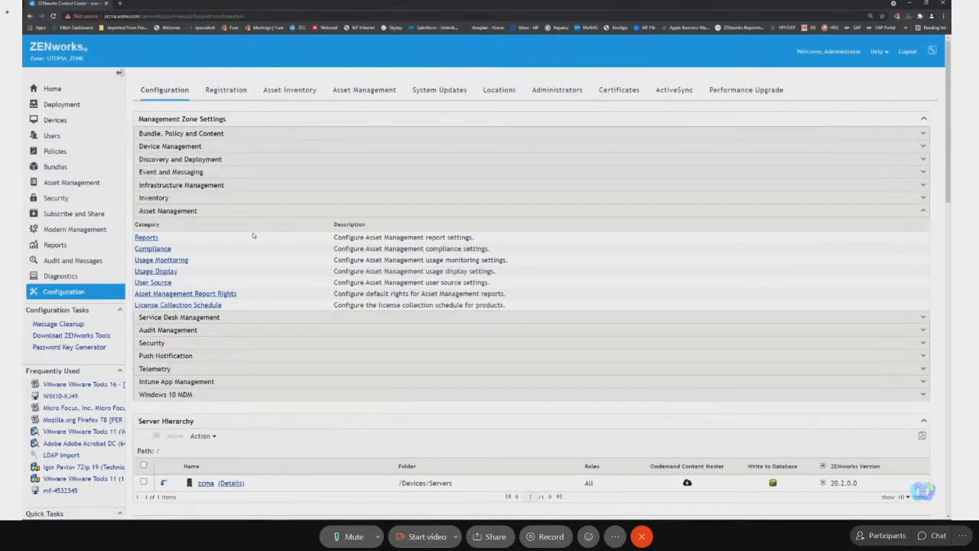
left_click(184, 261)
left_click(140, 163)
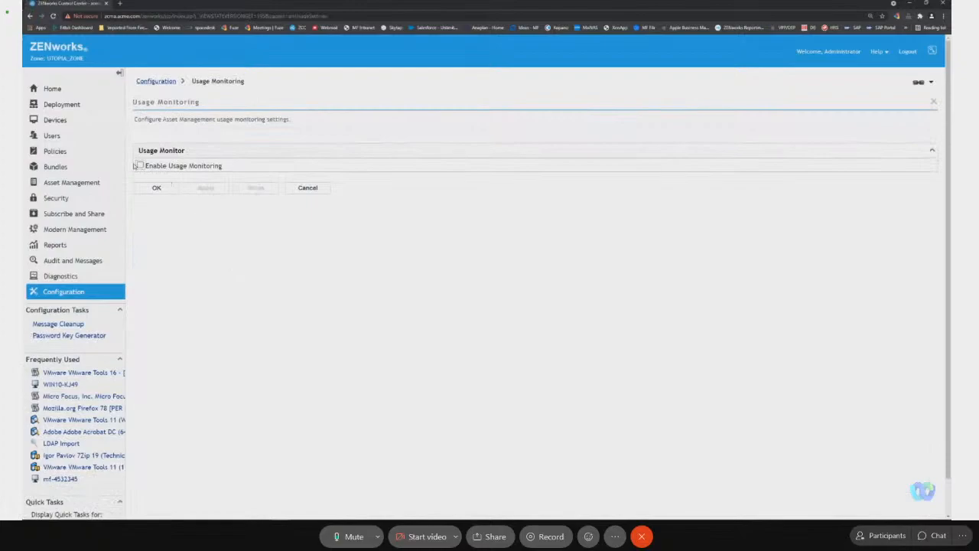
left_click(163, 190)
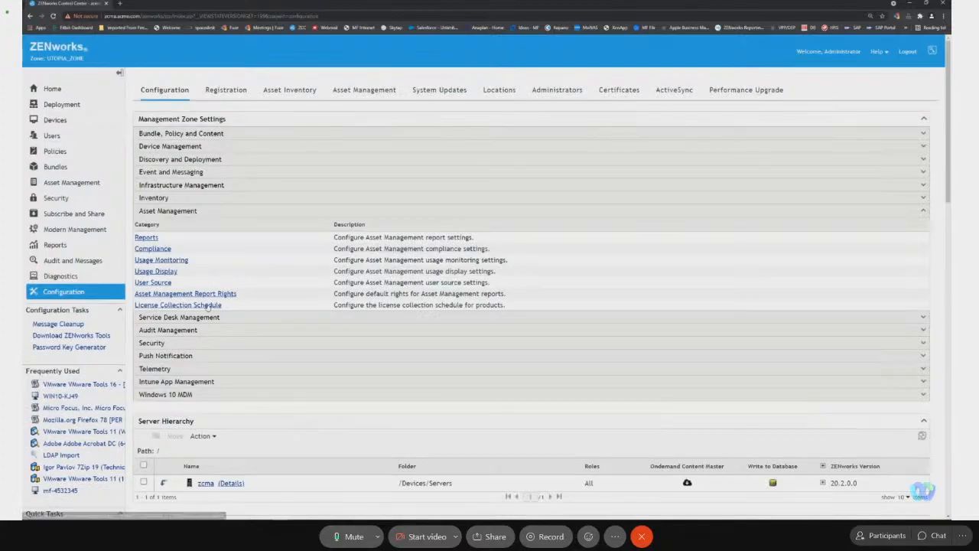
View the default Asset Management report rights, and set Usage Display to not show usage on License Management pages.
left_click(199, 294)
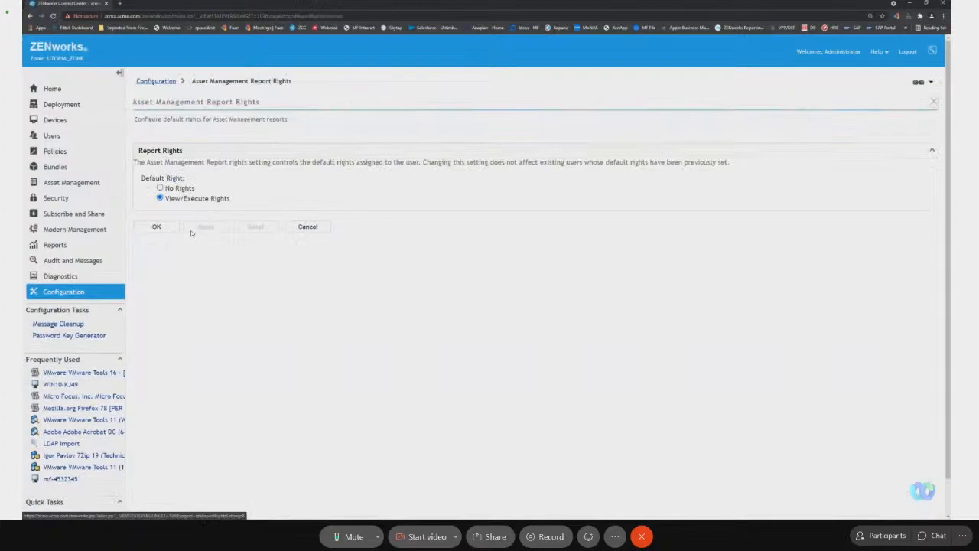
left_click(306, 226)
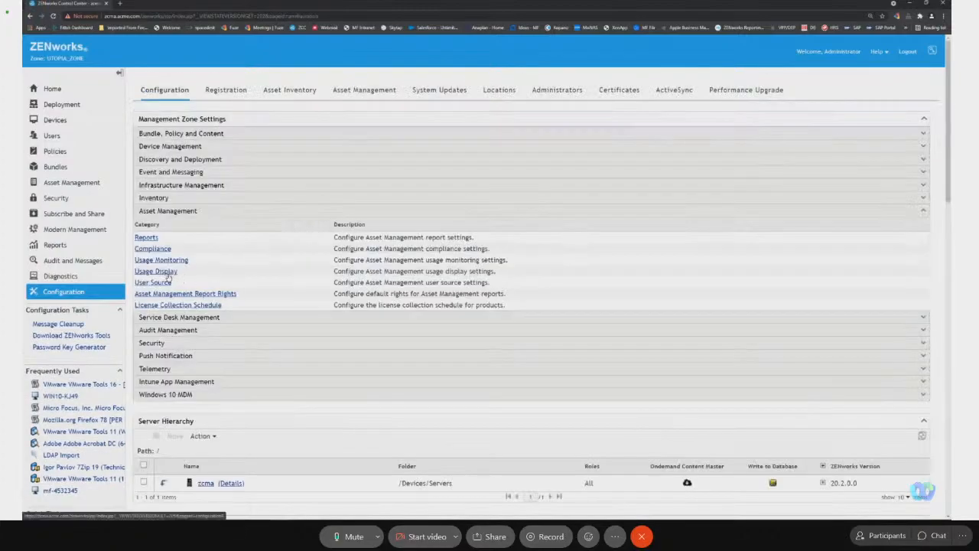
left_click(165, 273)
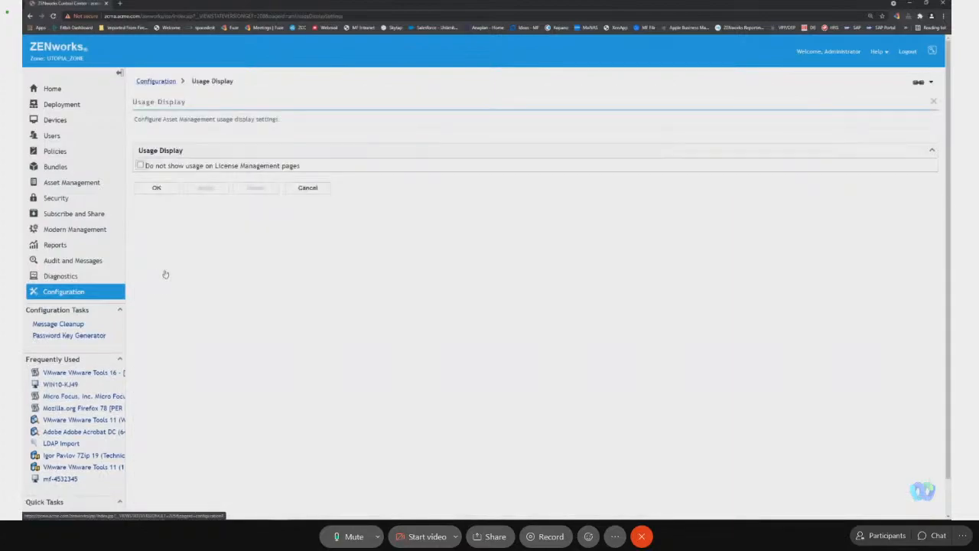
left_click(163, 167)
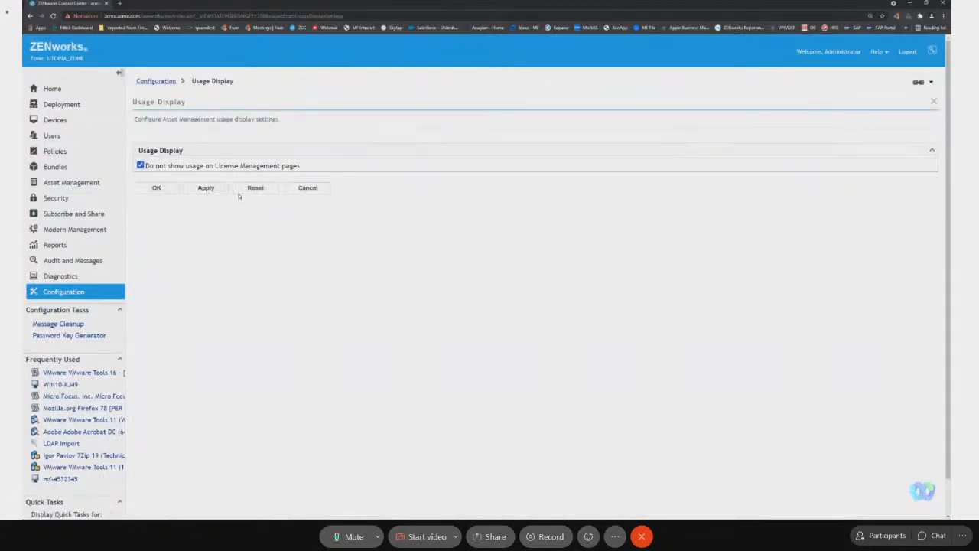
left_click(209, 188)
left_click(158, 189)
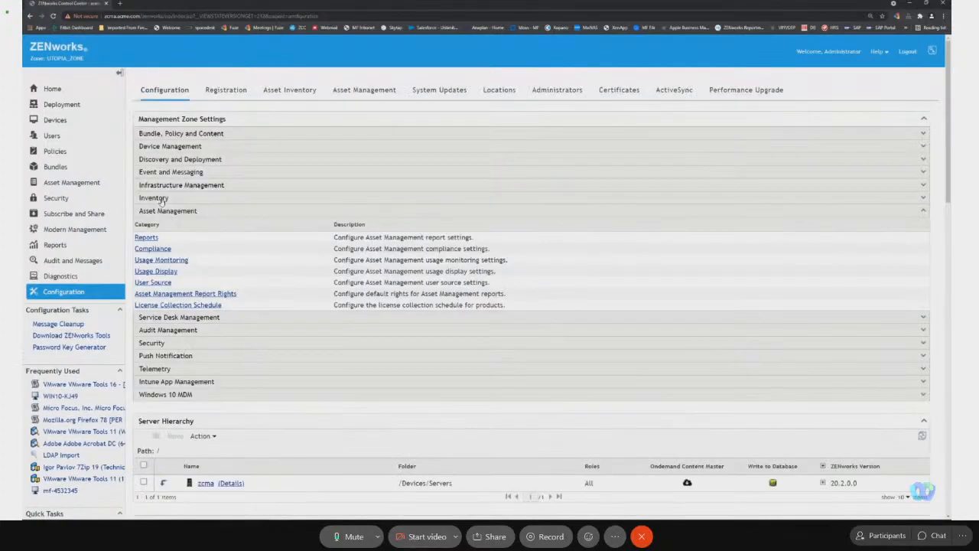
Run the All Usage by Device report again, compare it with the presentation's used-applications overview, and close the report.
left_click(93, 184)
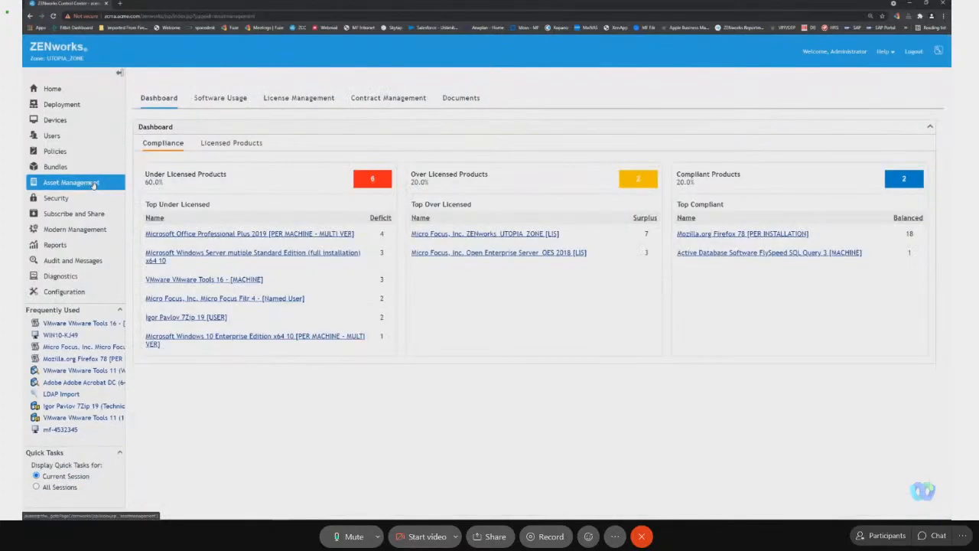
left_click(220, 98)
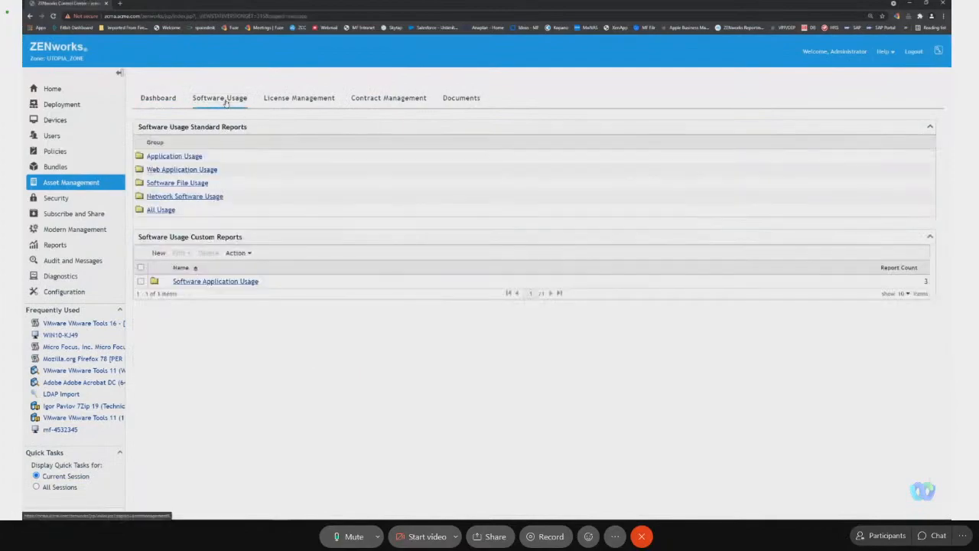
left_click(160, 209)
left_click(181, 143)
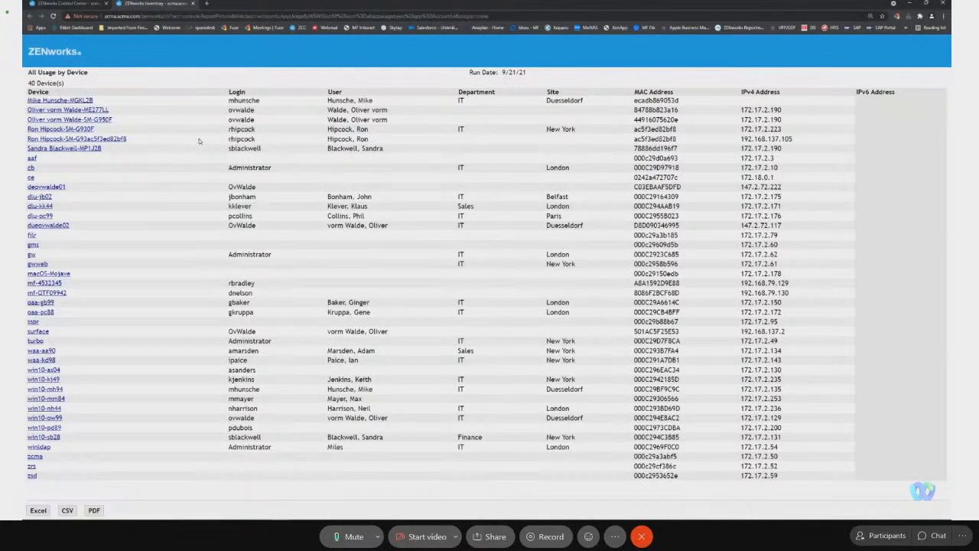
key("alt+Tab")
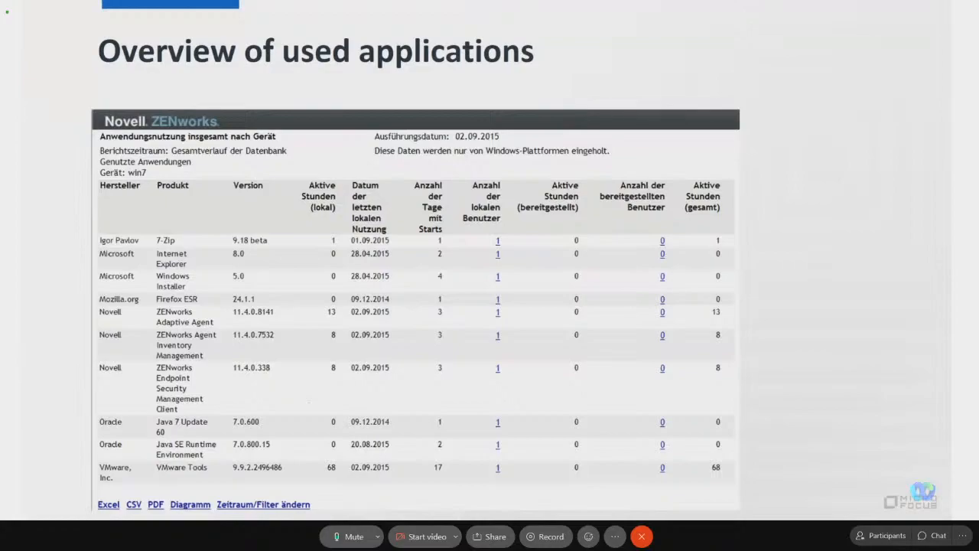
key("alt+Tab")
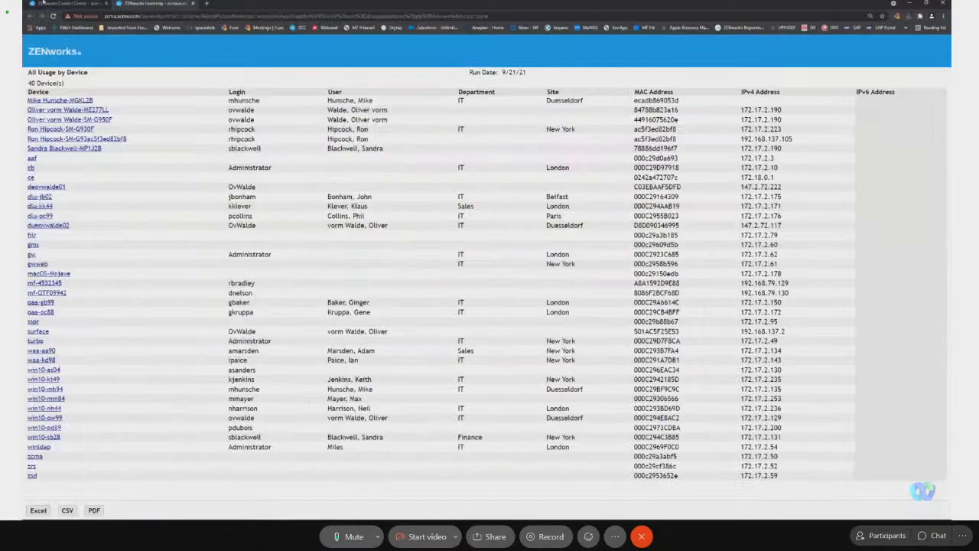
left_click(192, 4)
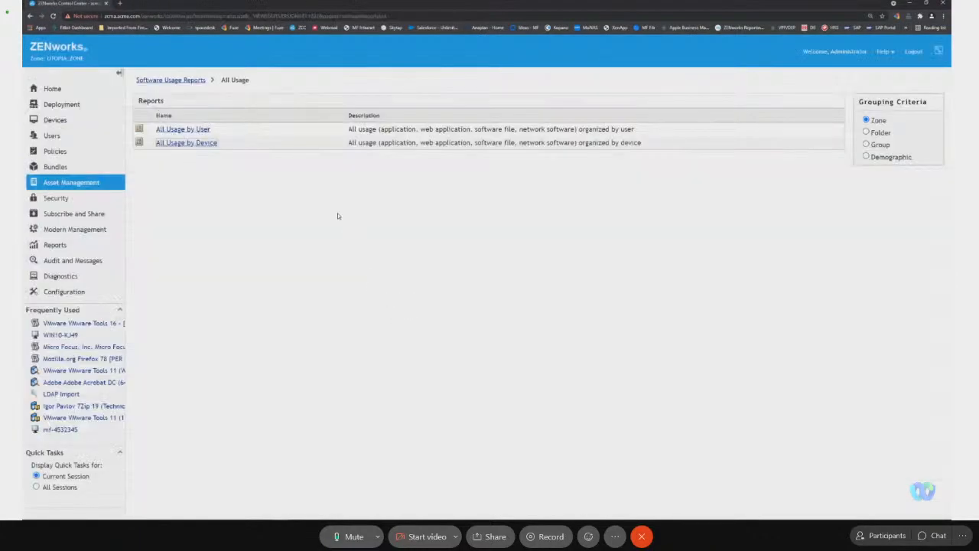
Run the custom report "Workstations with suspicious SW used within 7 days", close it, and return to the Asset Management dashboard.
left_click(189, 81)
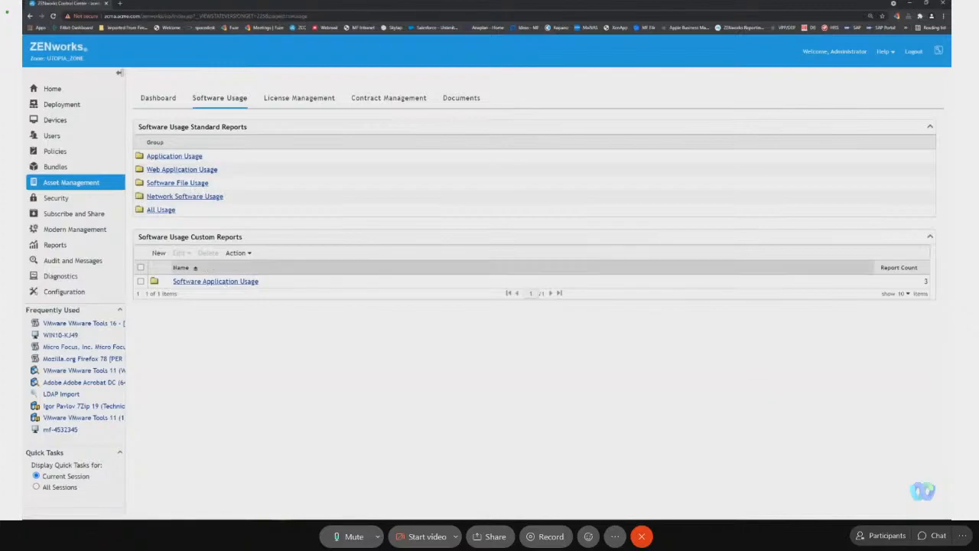
left_click(246, 282)
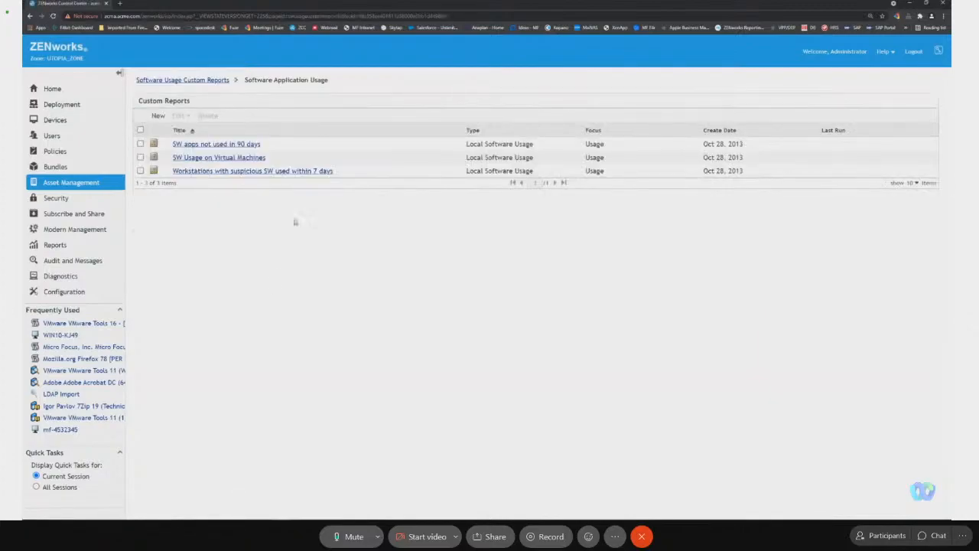
left_click(293, 169)
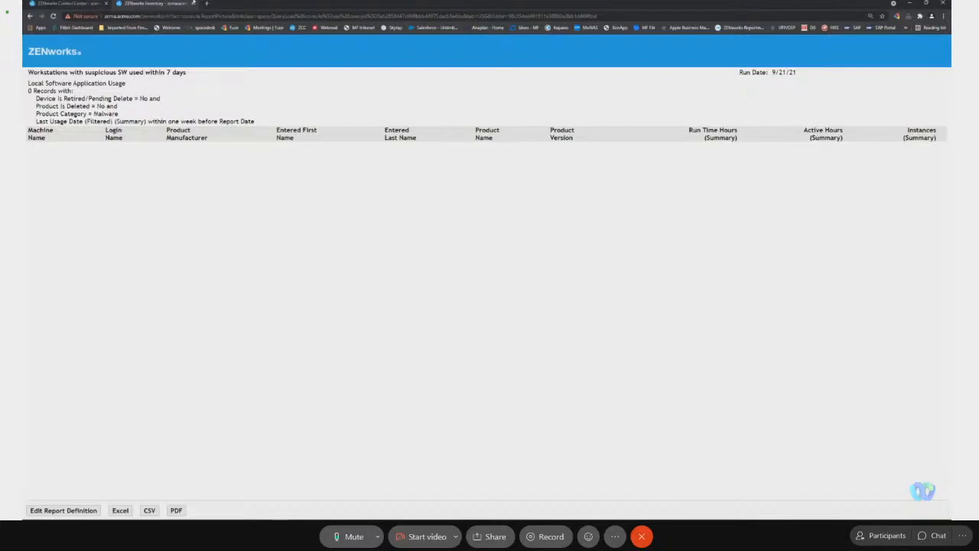
left_click(194, 3)
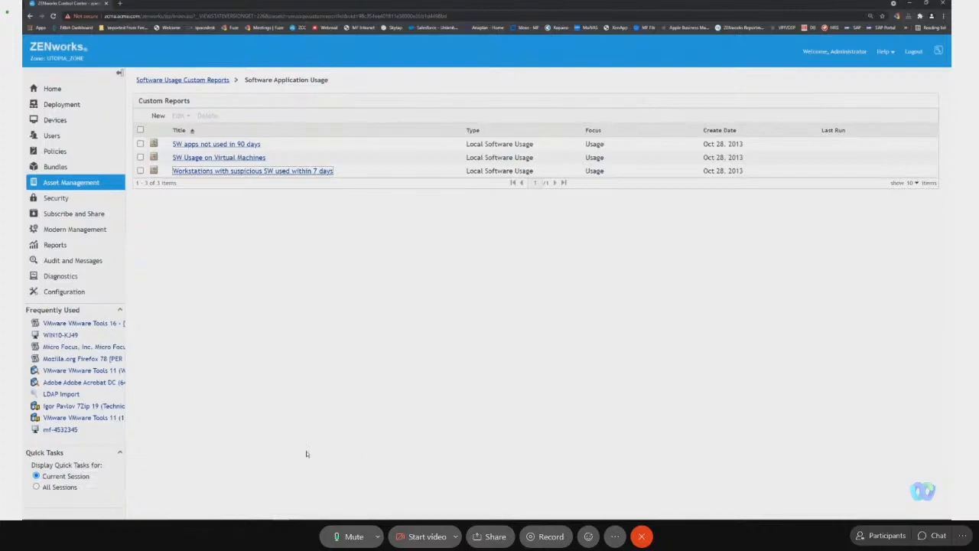
left_click(109, 182)
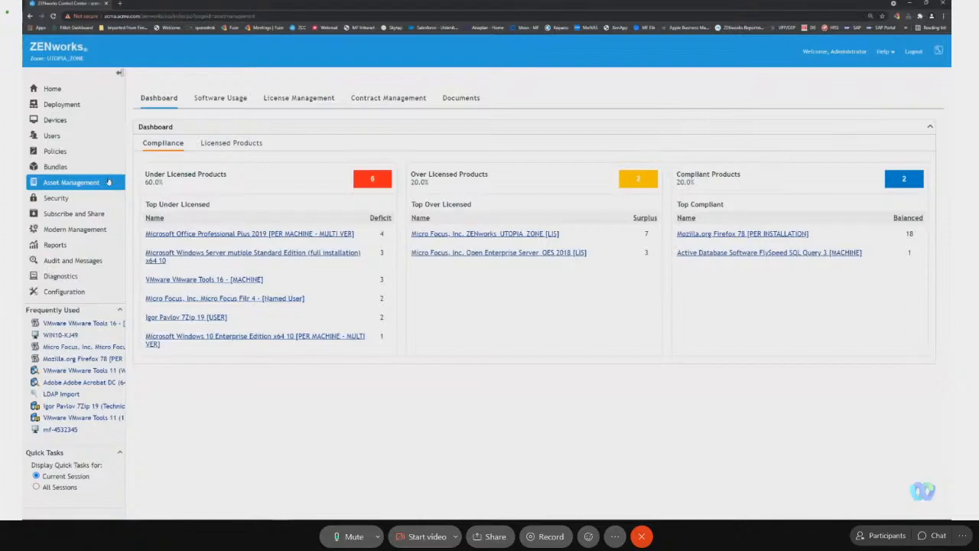
key("alt+Tab")
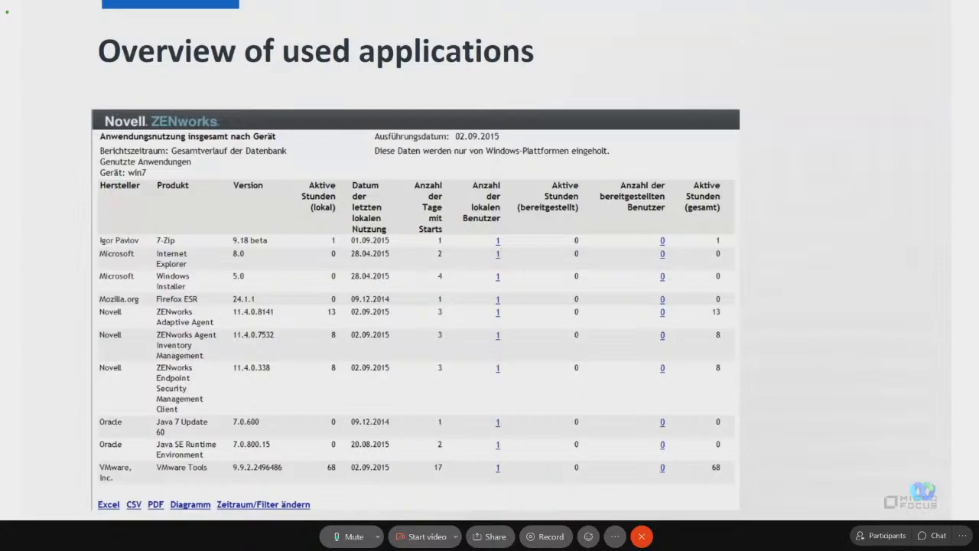
key("alt+Tab")
key("alt+Tab")
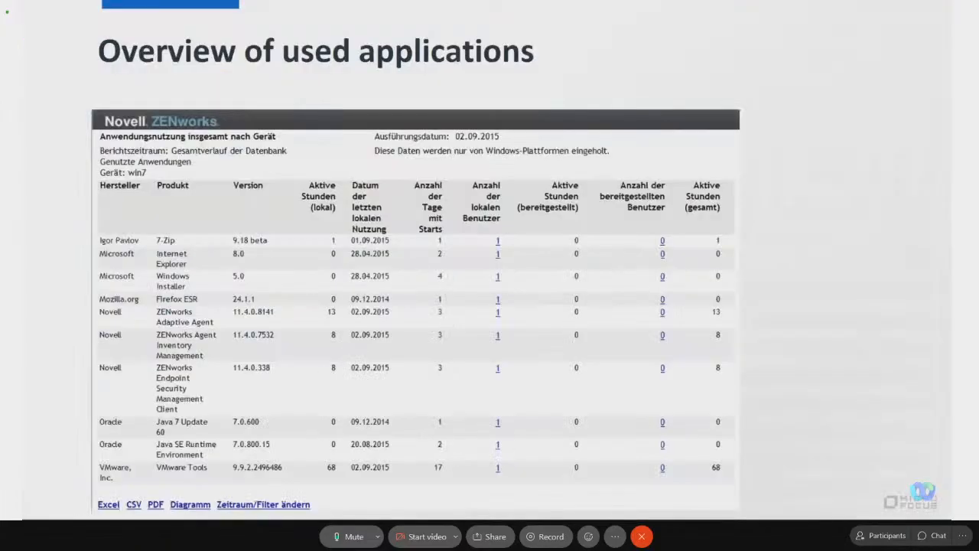
key("Right")
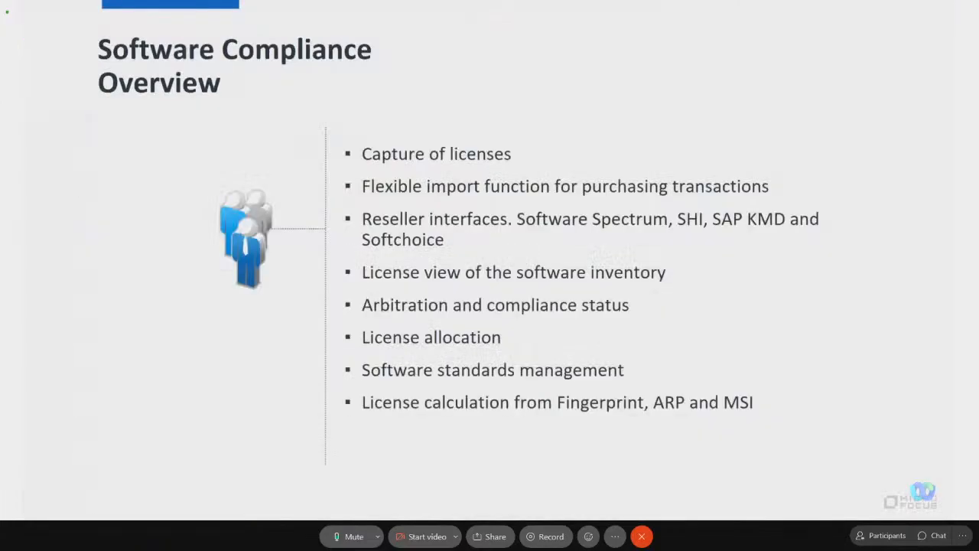
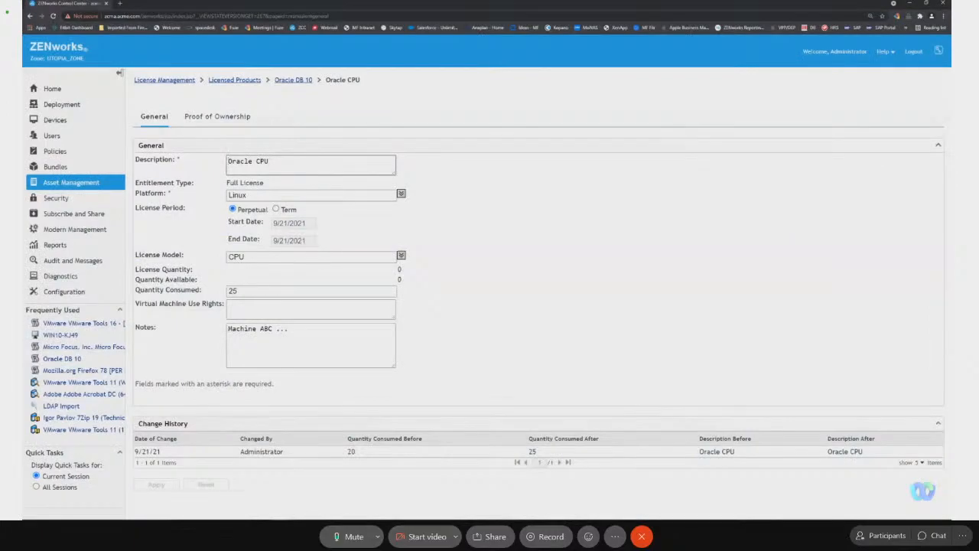
Open the licensed product Mozilla.org Firefox 78 [PER INSTALLATION] in License Management and view its compliance status.
left_click(96, 186)
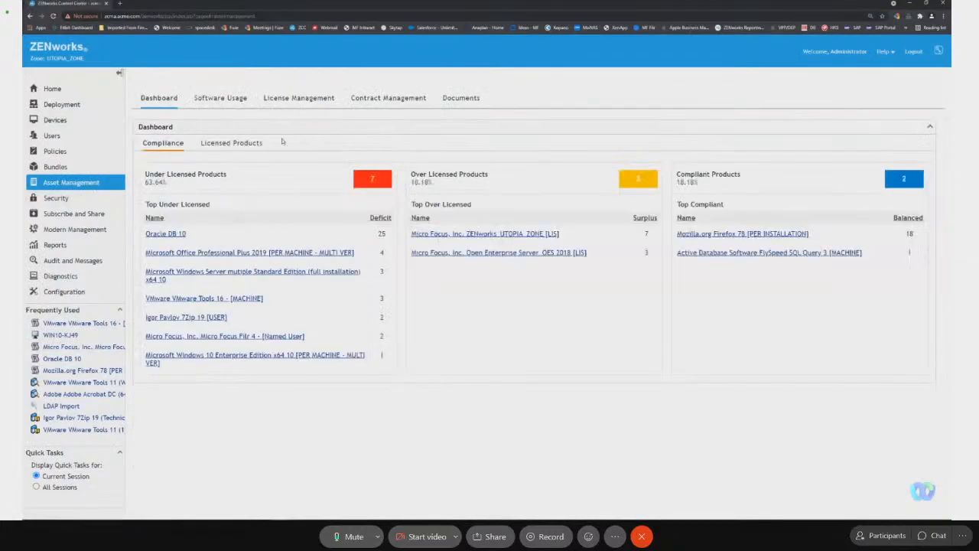
left_click(283, 101)
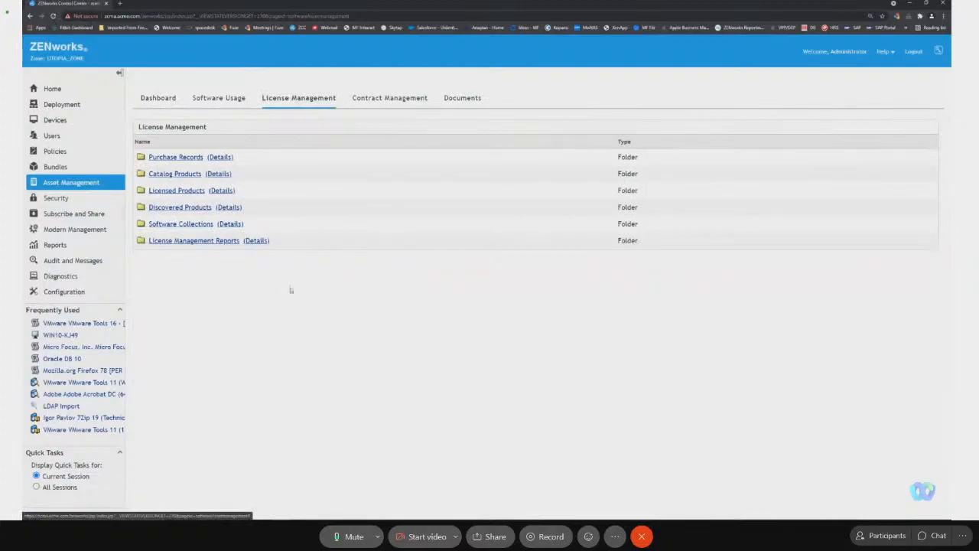
left_click(181, 190)
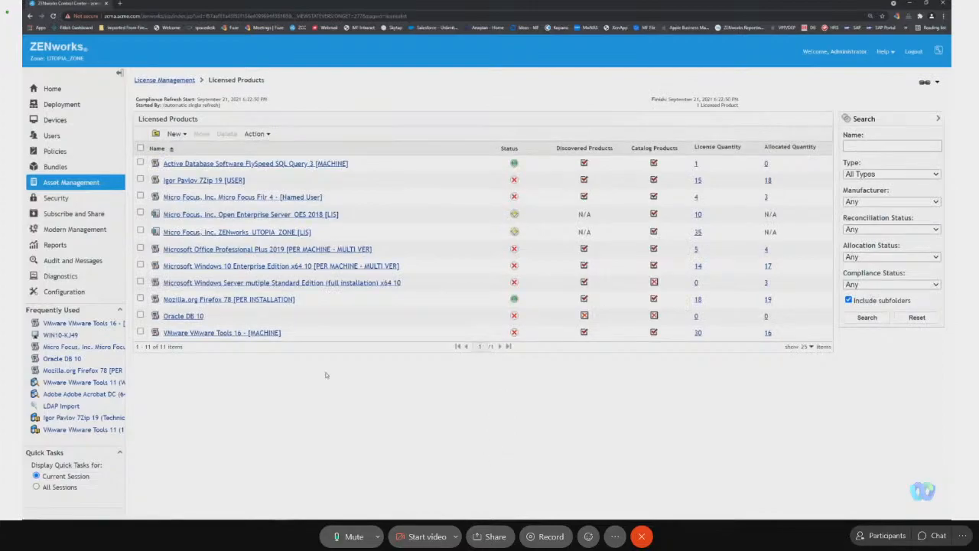
left_click(221, 300)
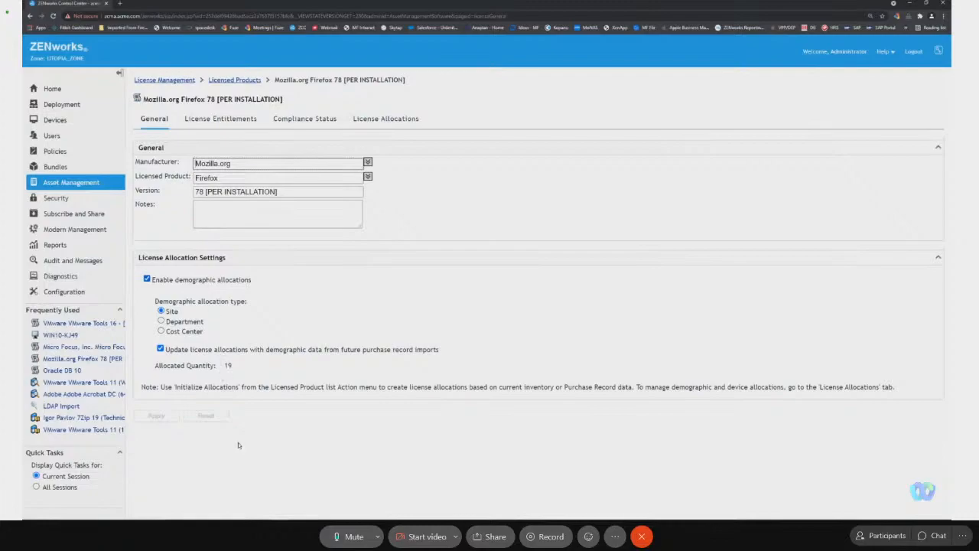
left_click(312, 125)
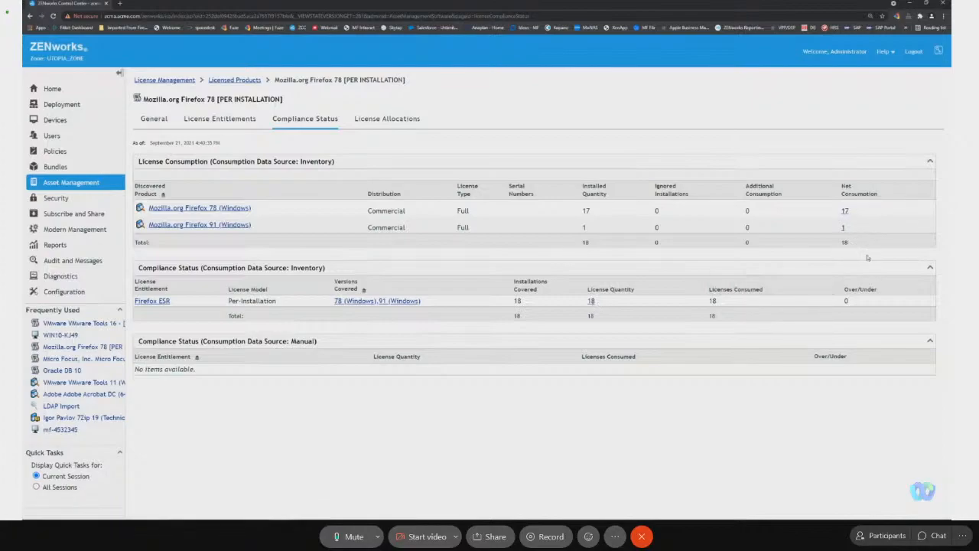
View the installations behind the net consumption of the discovered product Mozilla.org Firefox 78 (Windows).
left_click(845, 212)
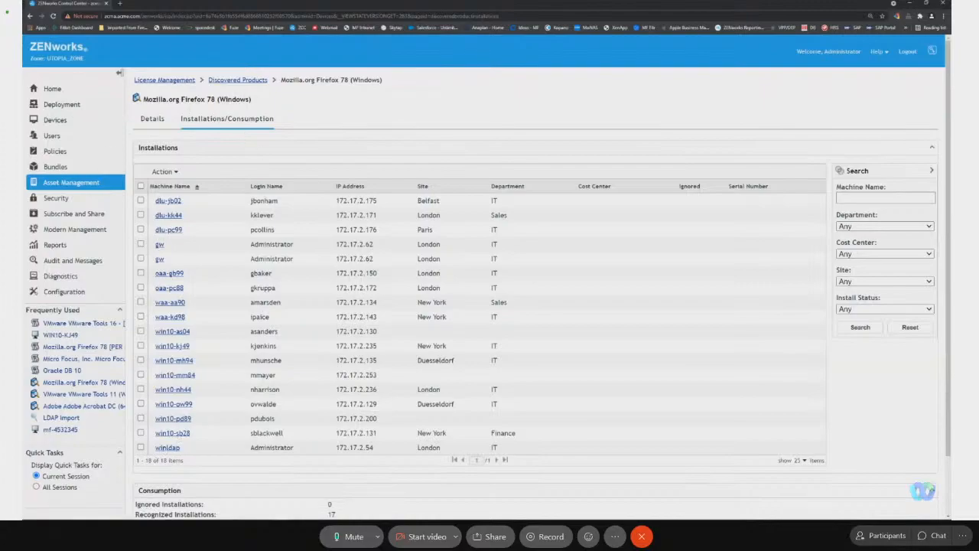
left_click(30, 16)
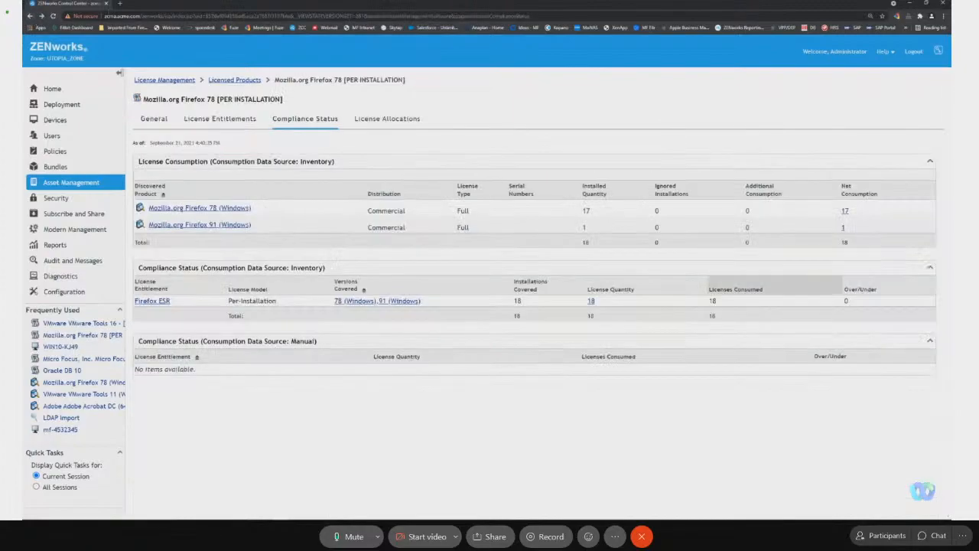
left_click(846, 210)
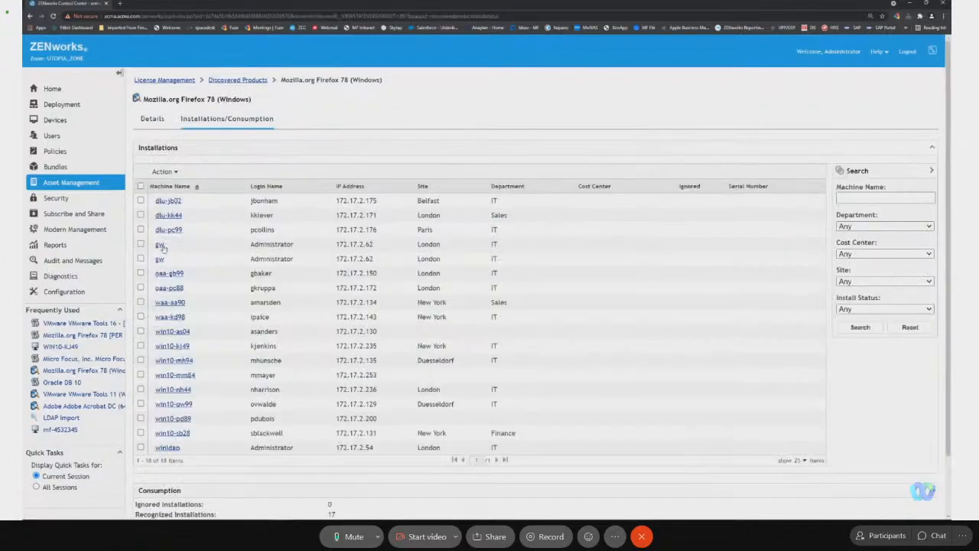
Examine the software section of the gw device's detailed hardware/software inventory for its Firefox installations and close the report.
left_click(161, 245)
left_click(205, 117)
left_click(191, 204)
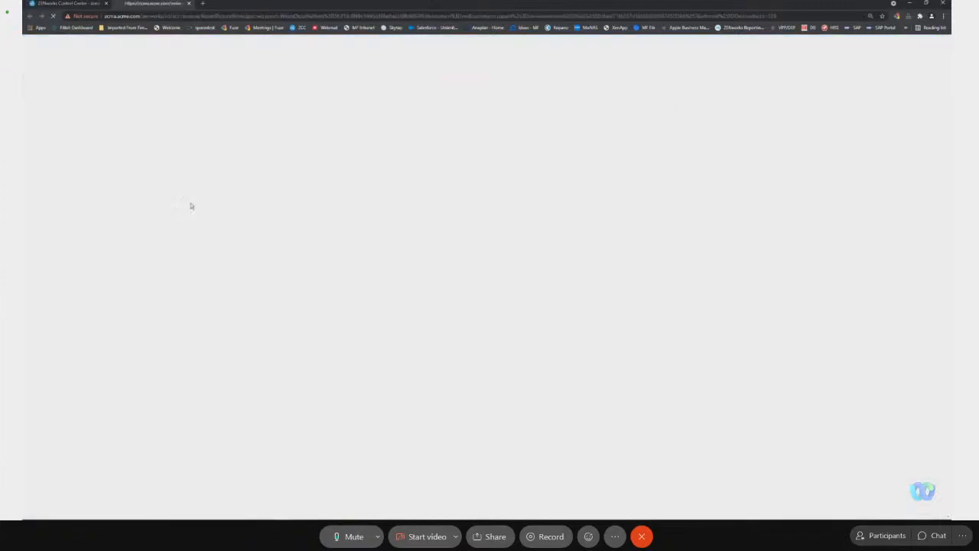
scroll(291, 345, "down", 5)
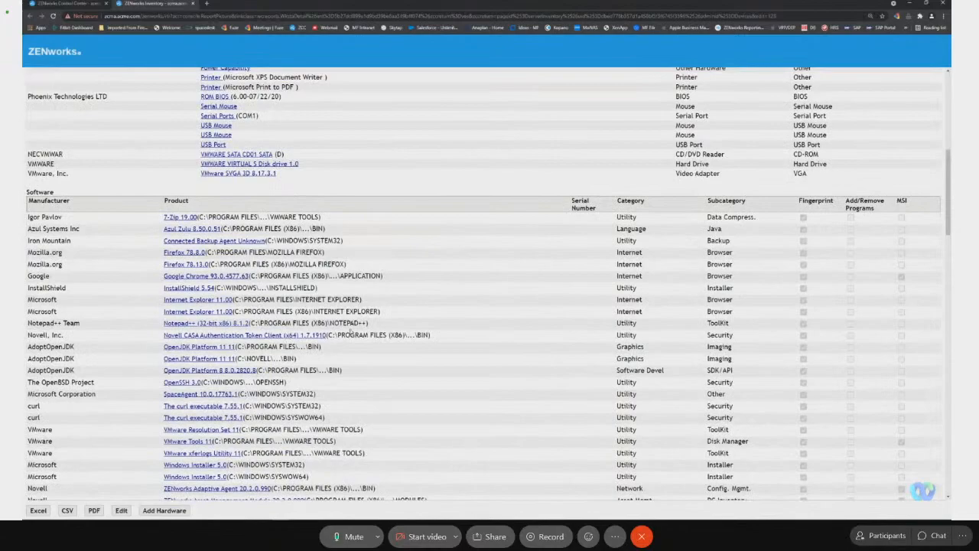
scroll(295, 378, "down", 1)
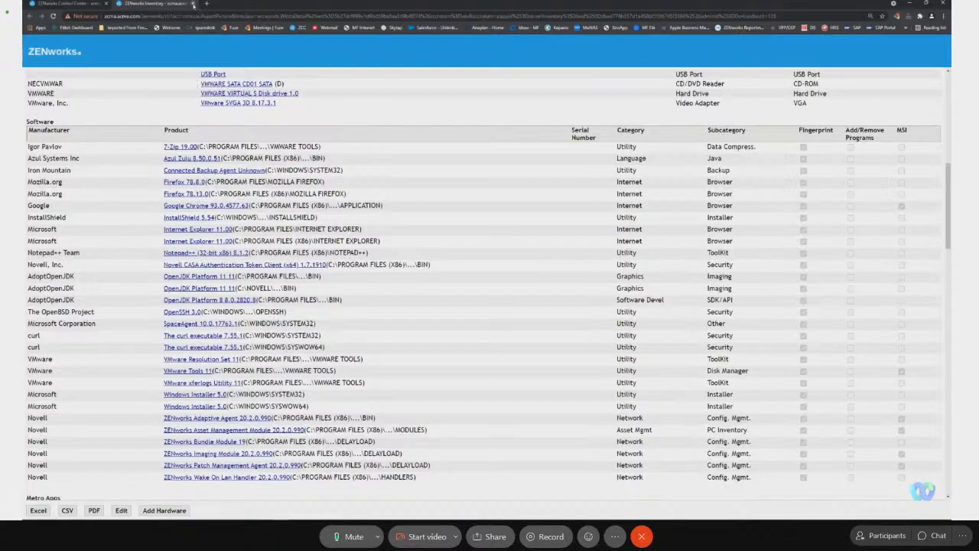
left_click(193, 3)
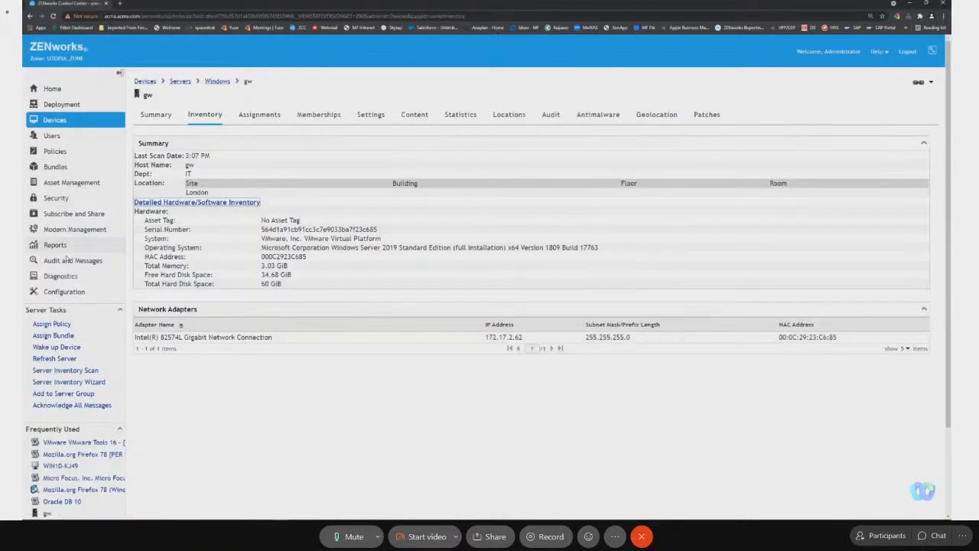
From the Firefox 78 licensed product, change the Firefox ESR entitlement's license model to Per-Machine - Multi-Version and apply it.
left_click(84, 454)
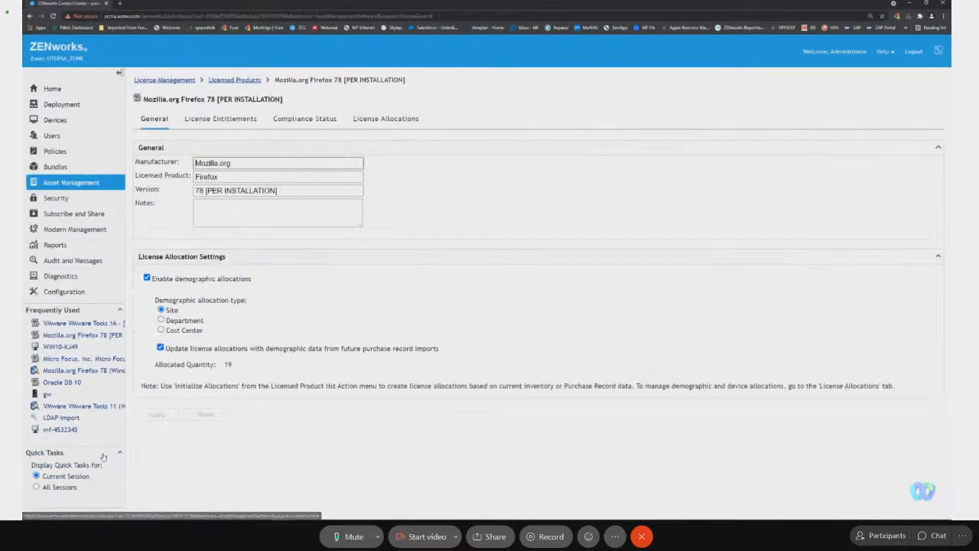
left_click(305, 119)
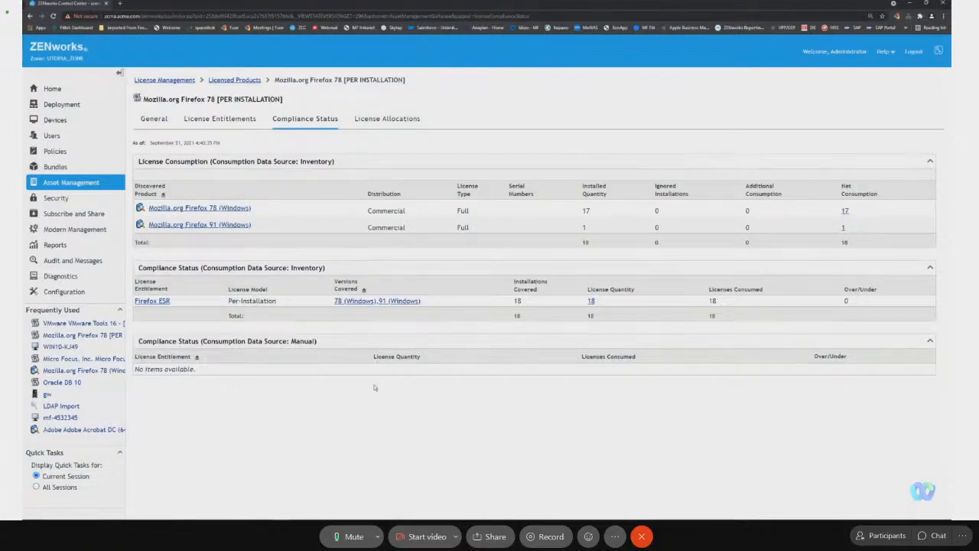
left_click(166, 303)
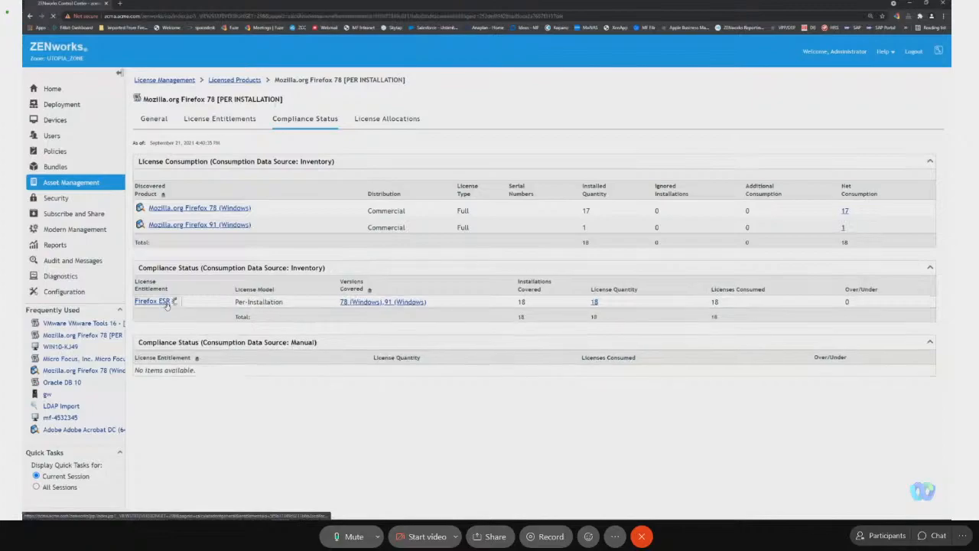
left_click(298, 257)
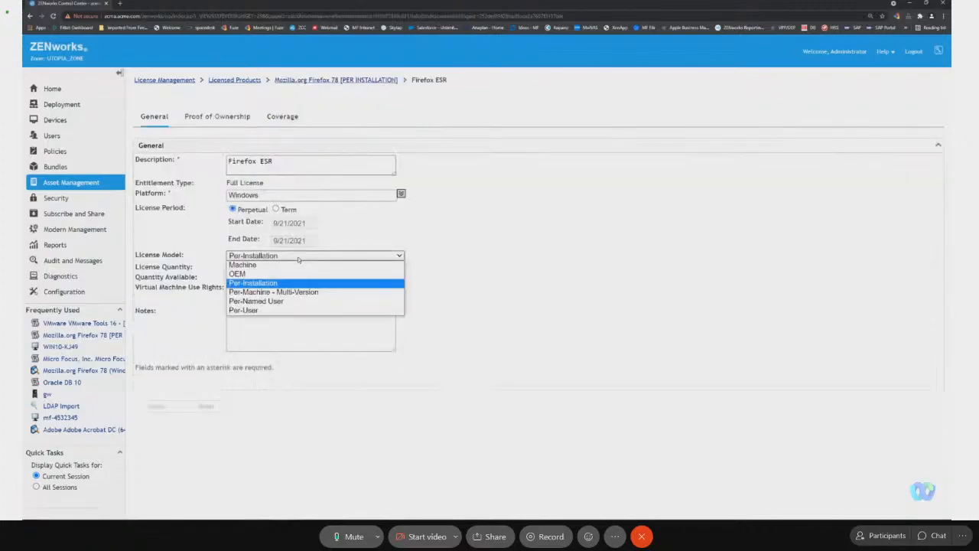
left_click(305, 293)
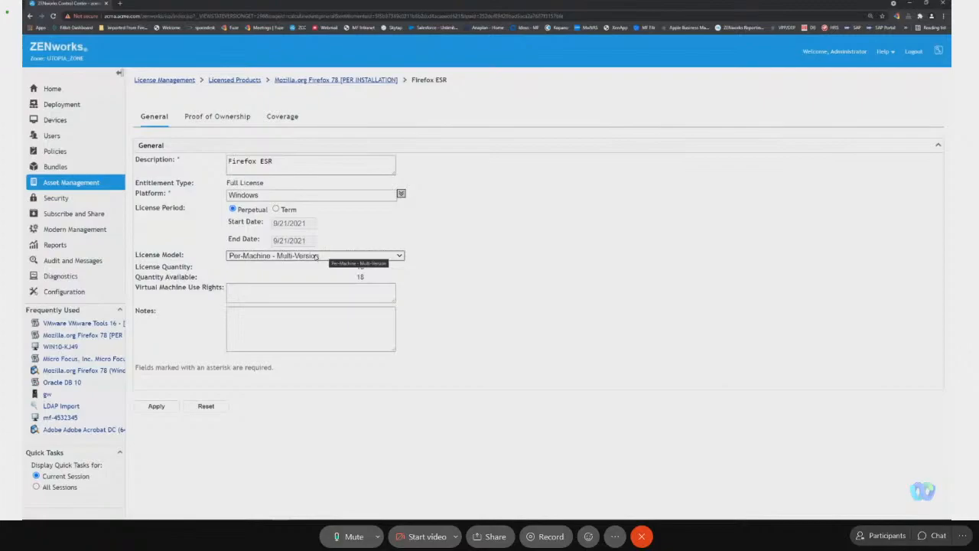
left_click(156, 406)
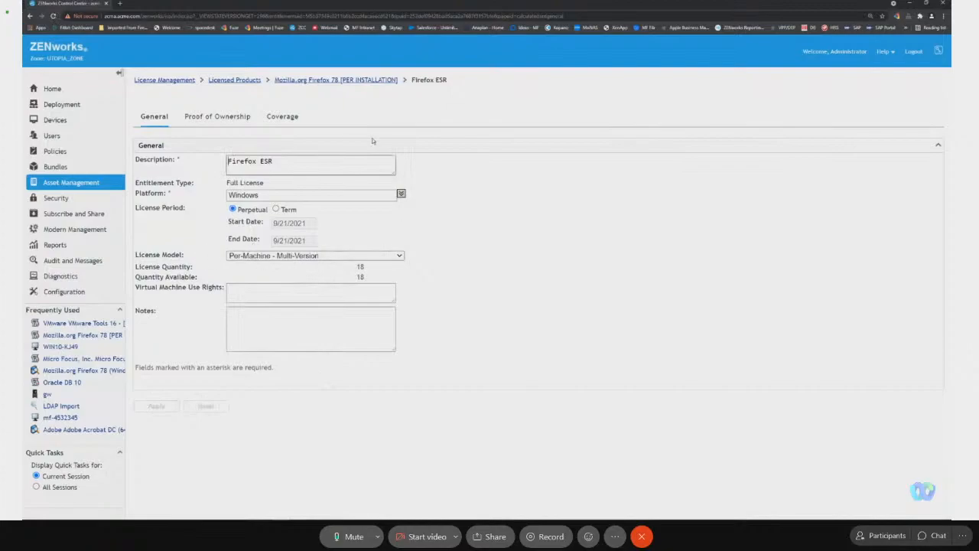
Review the Firefox ESR entitlement's proof of ownership and coverage, and return to the list of licensed products.
left_click(222, 116)
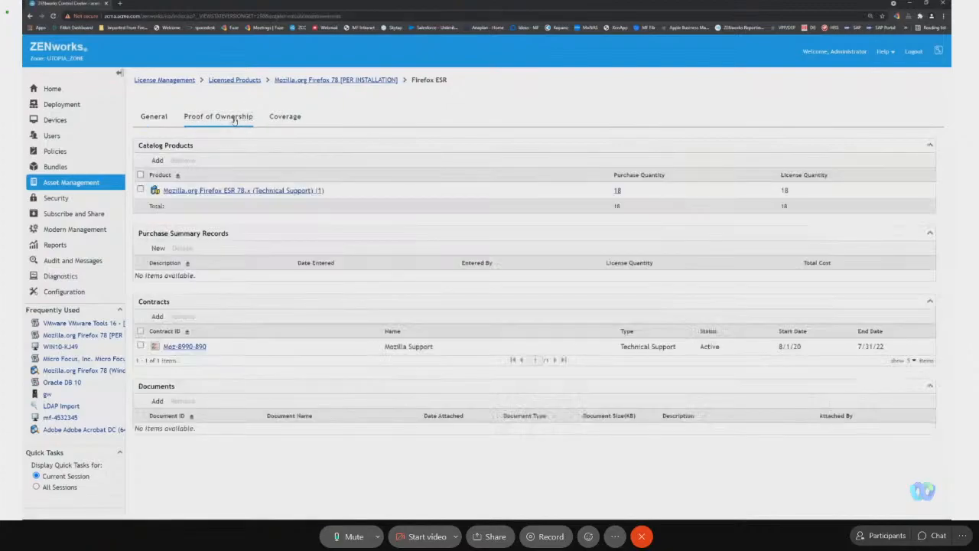
left_click(284, 119)
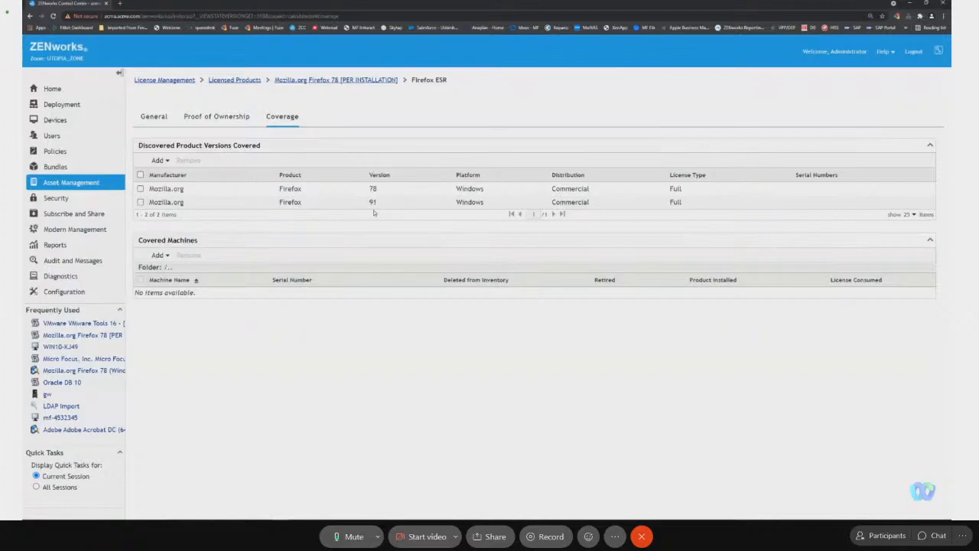
left_click(254, 80)
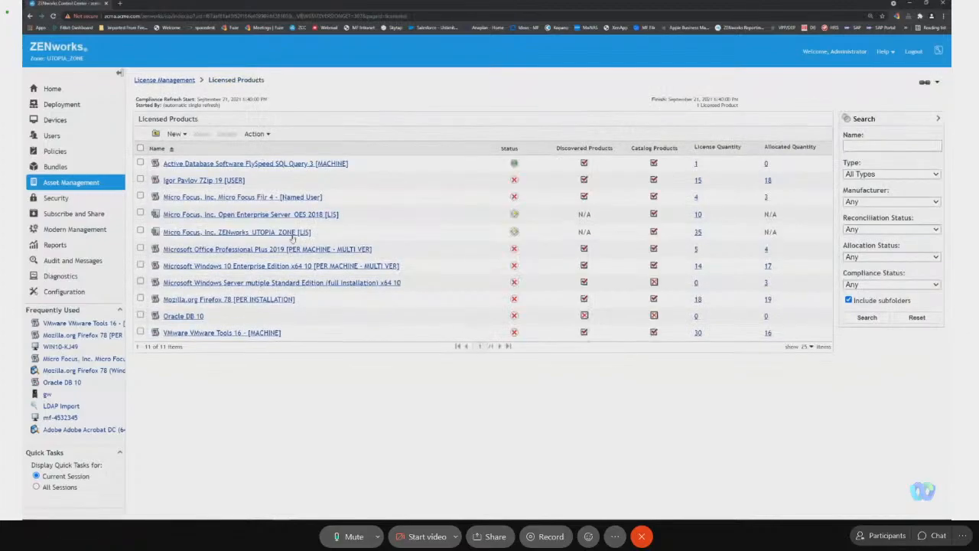
Check the Firefox 78 licensed product's compliance status, view the unresolved Mozilla.org Firefox 78 (Windows) details, and return to the status.
left_click(282, 303)
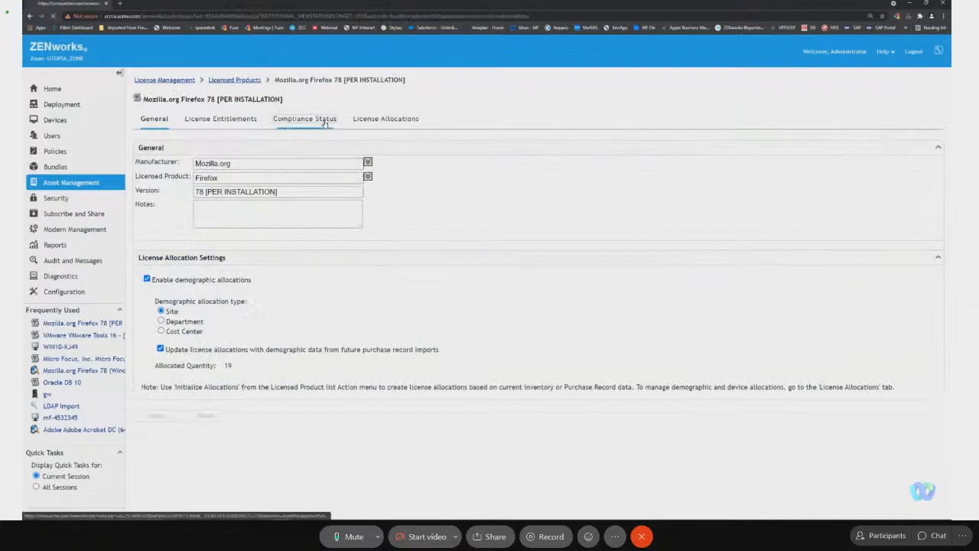
left_click(324, 121)
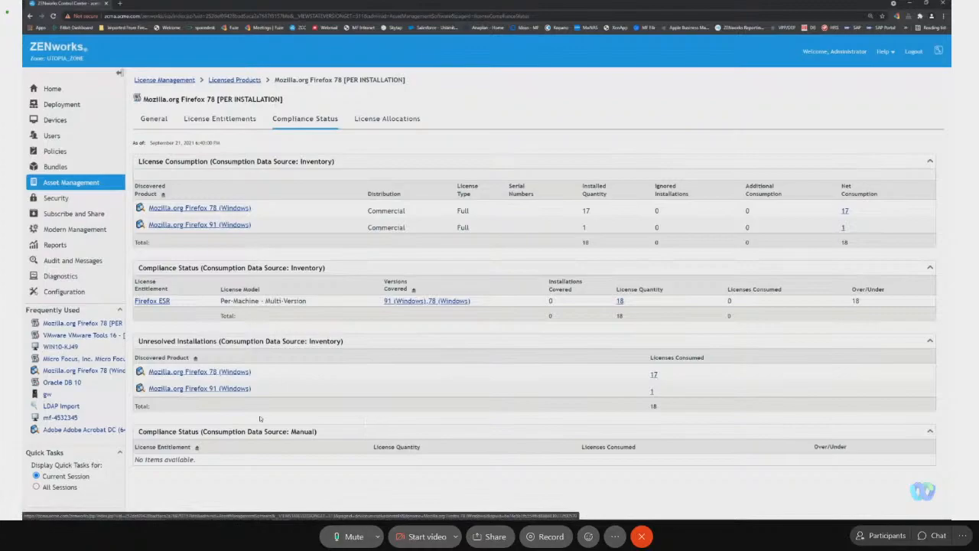
left_click(222, 372)
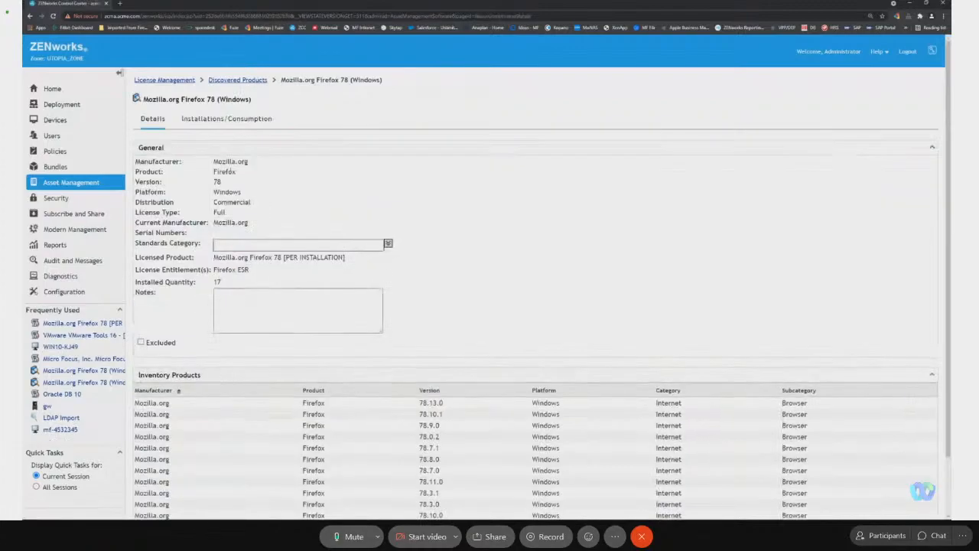
left_click(30, 15)
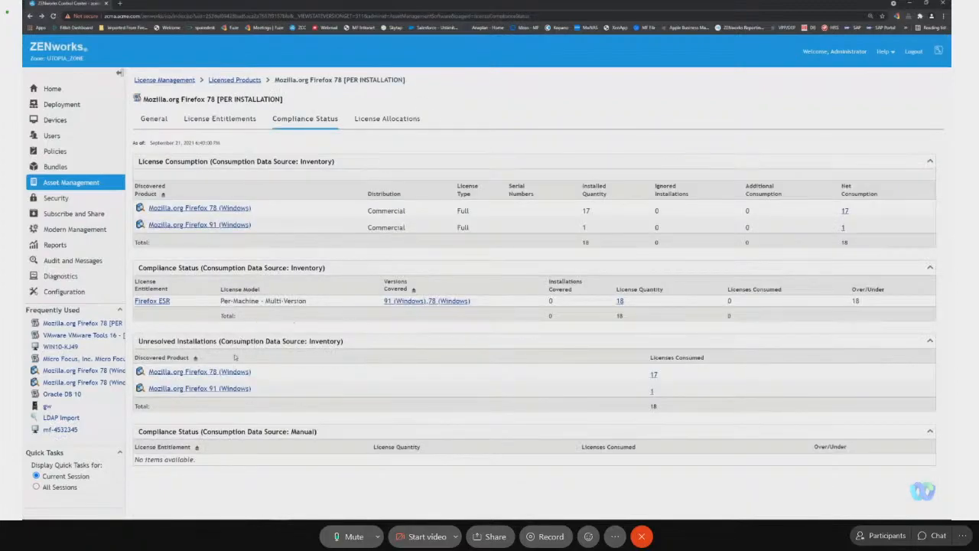
Add the Servers and Workstations folders, with subfolders included, as covered machines of the Firefox ESR entitlement.
left_click(157, 303)
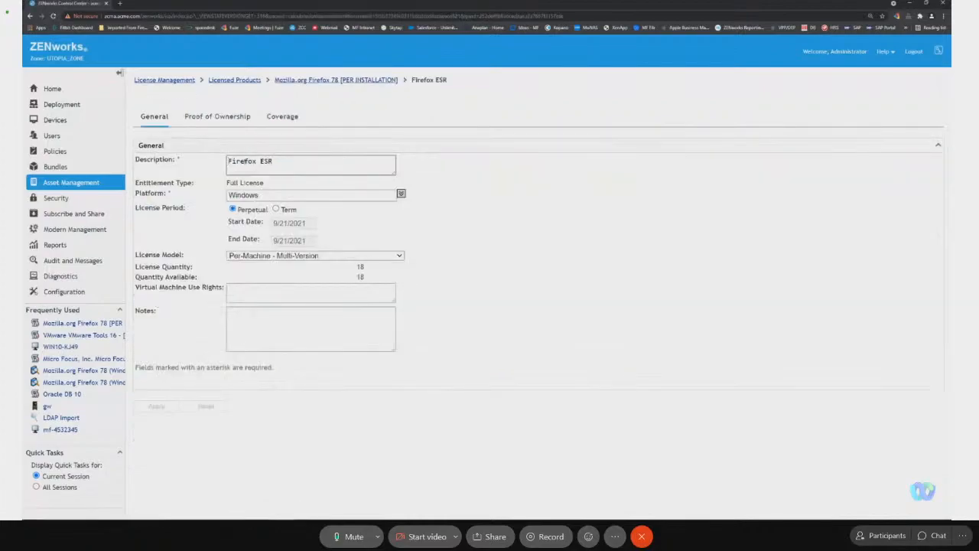
left_click(283, 120)
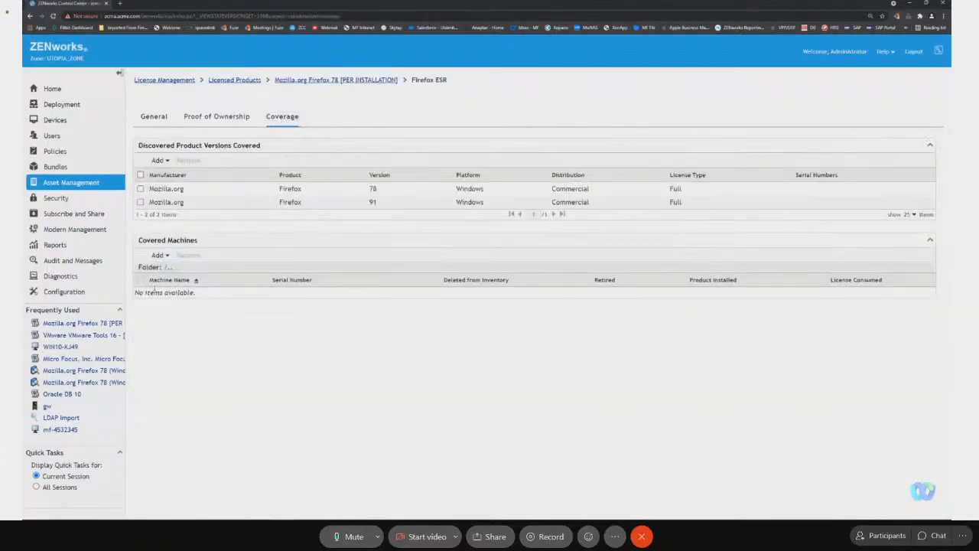
left_click(159, 255)
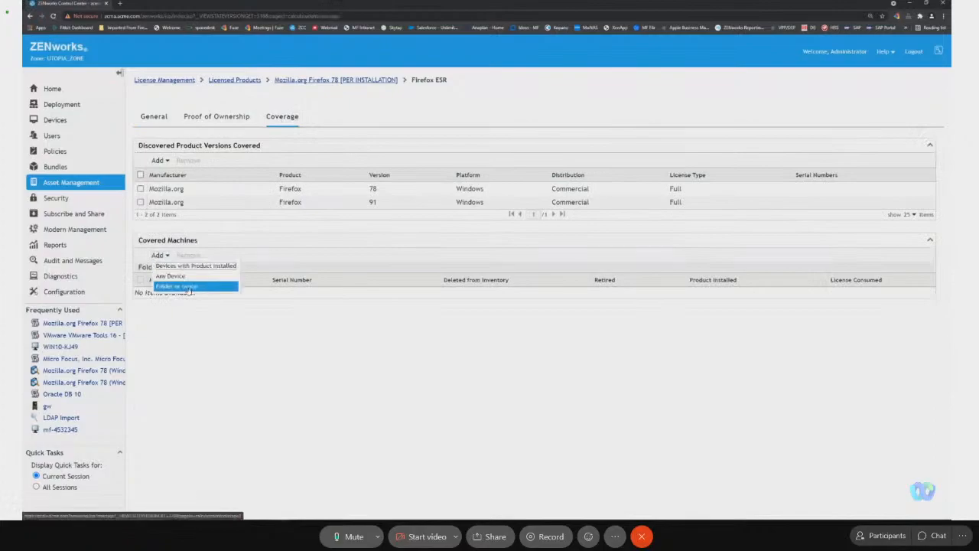
left_click(192, 288)
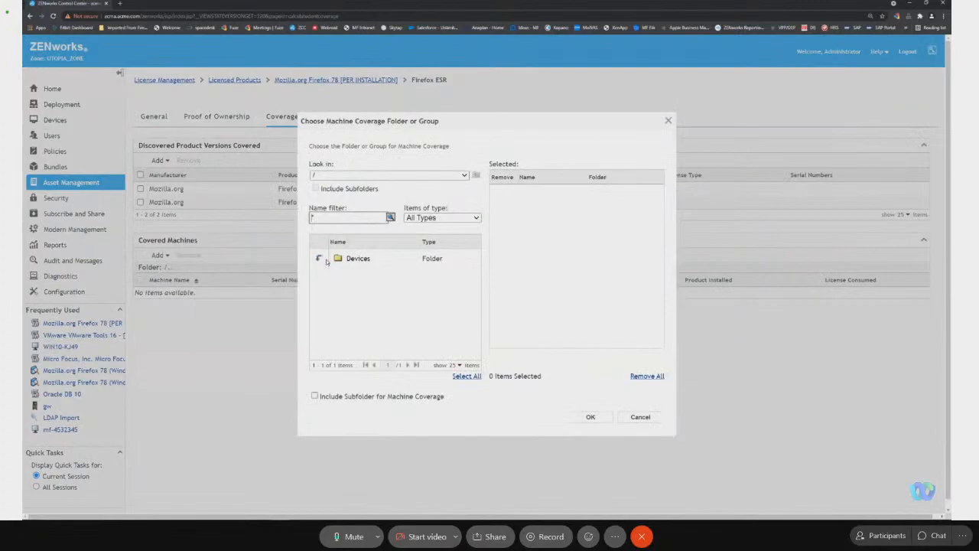
left_click(320, 260)
left_click(359, 296)
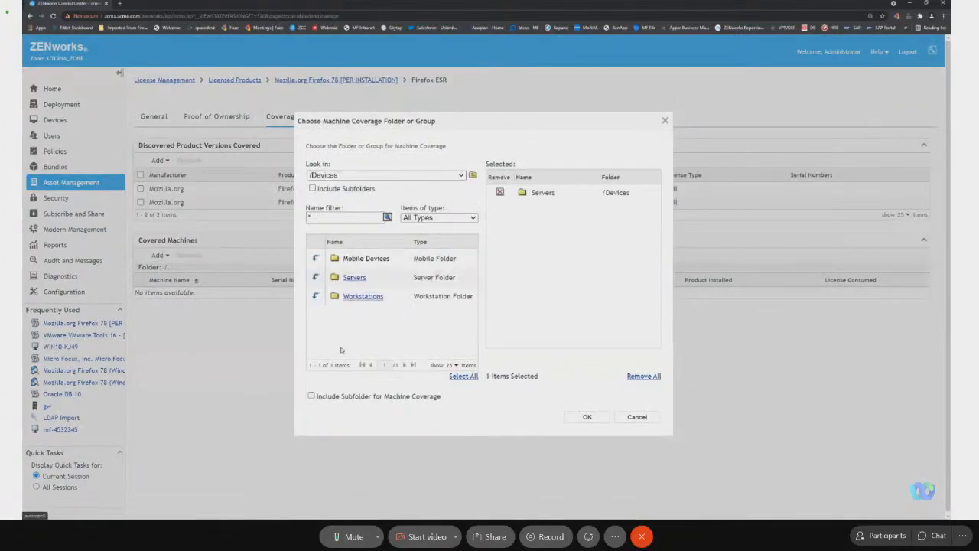
left_click(311, 396)
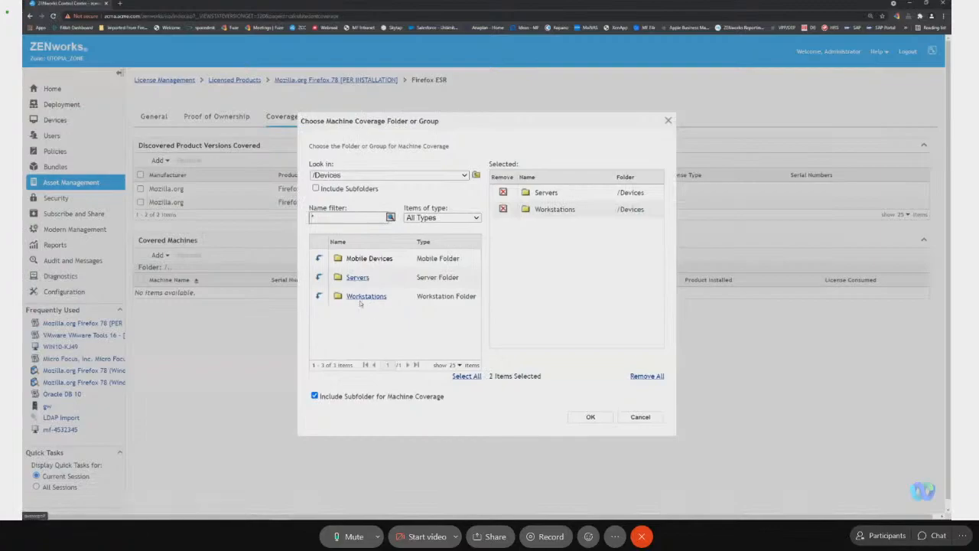
left_click(590, 417)
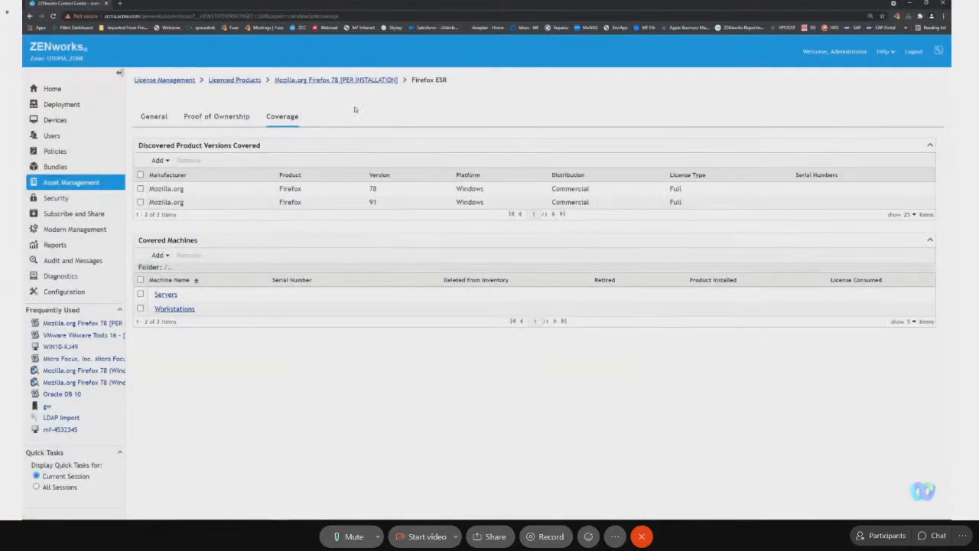
Recheck the Firefox 78 licensed product's compliance status and view the installations of Mozilla.org Firefox 91 (Windows).
left_click(319, 81)
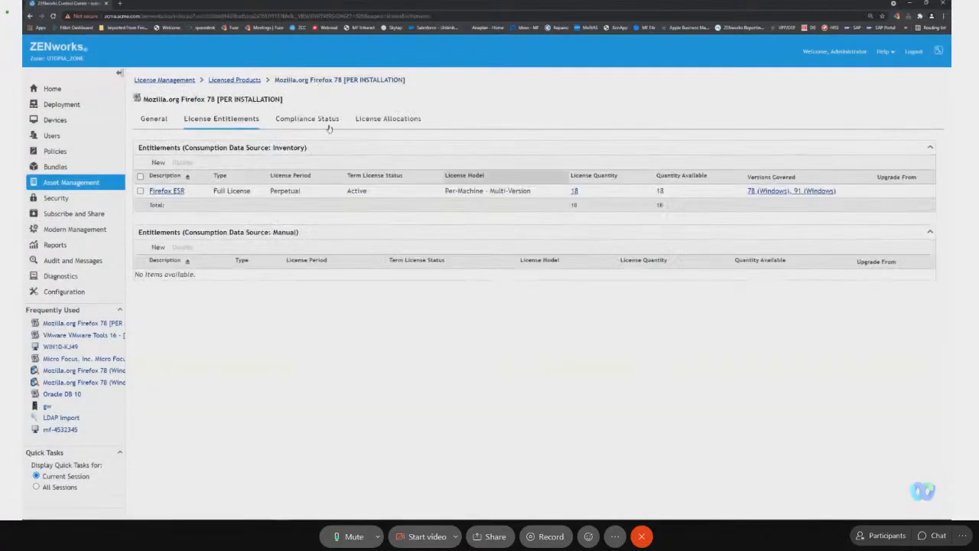
left_click(327, 124)
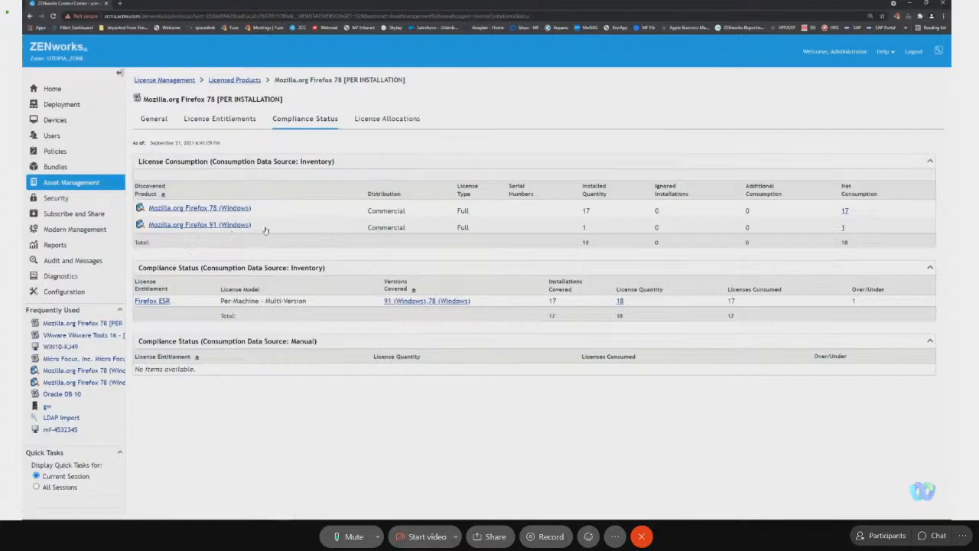
left_click(844, 229)
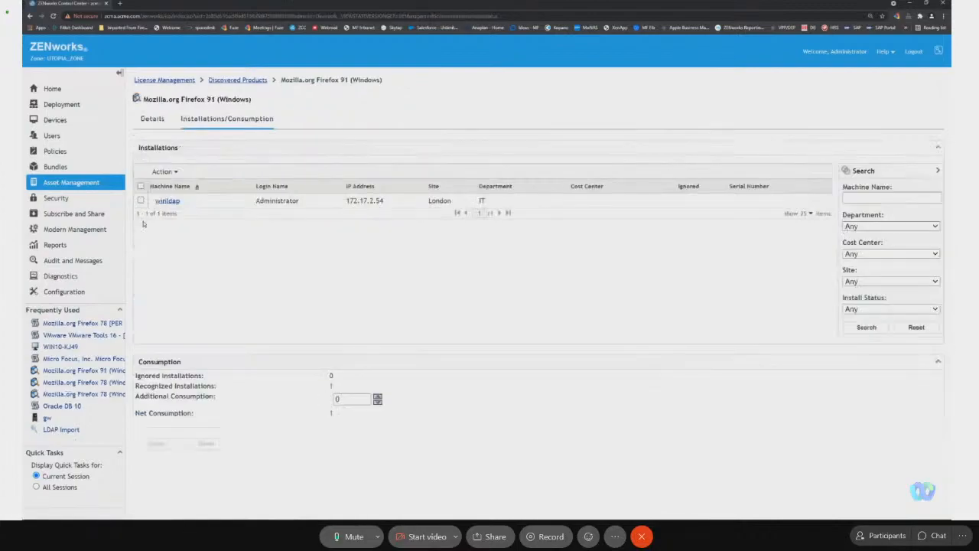
Examine the software products in the detailed hardware/software inventory of the winldap server, and close the inventory page.
left_click(174, 205)
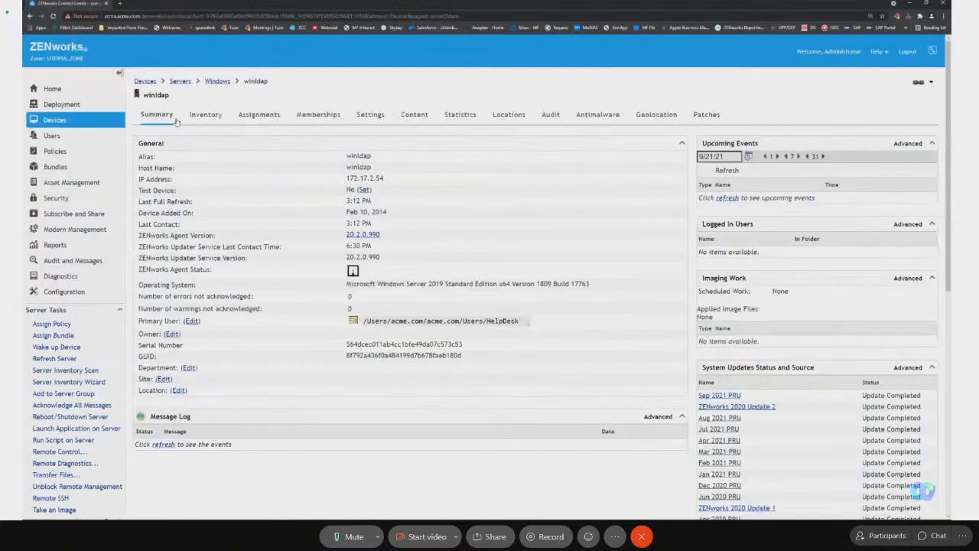
left_click(205, 115)
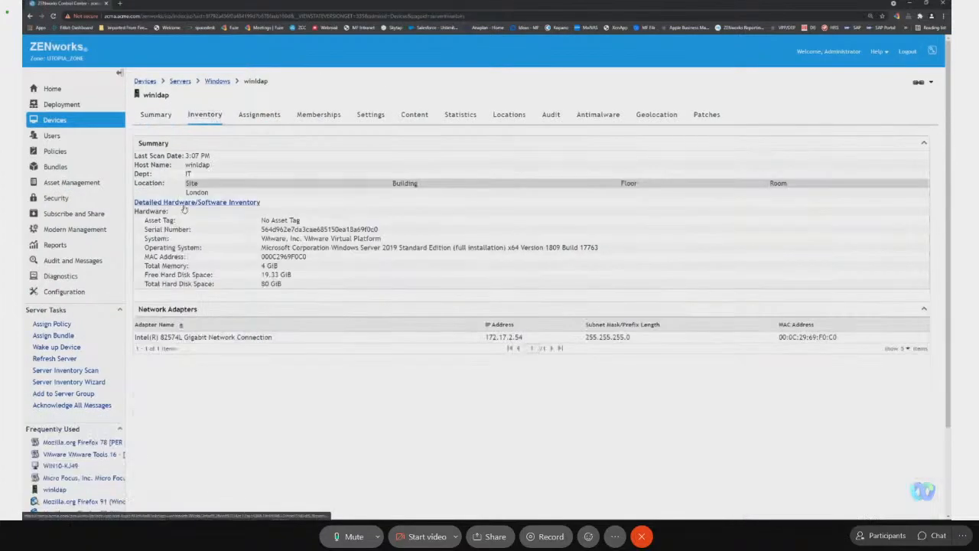
left_click(184, 206)
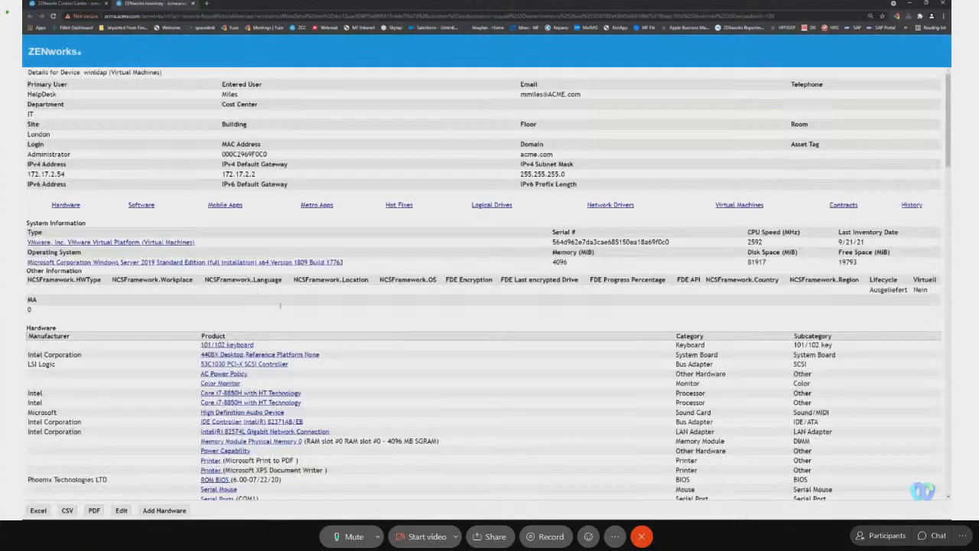
scroll(259, 329, "down", 2)
scroll(229, 282, "down", 5)
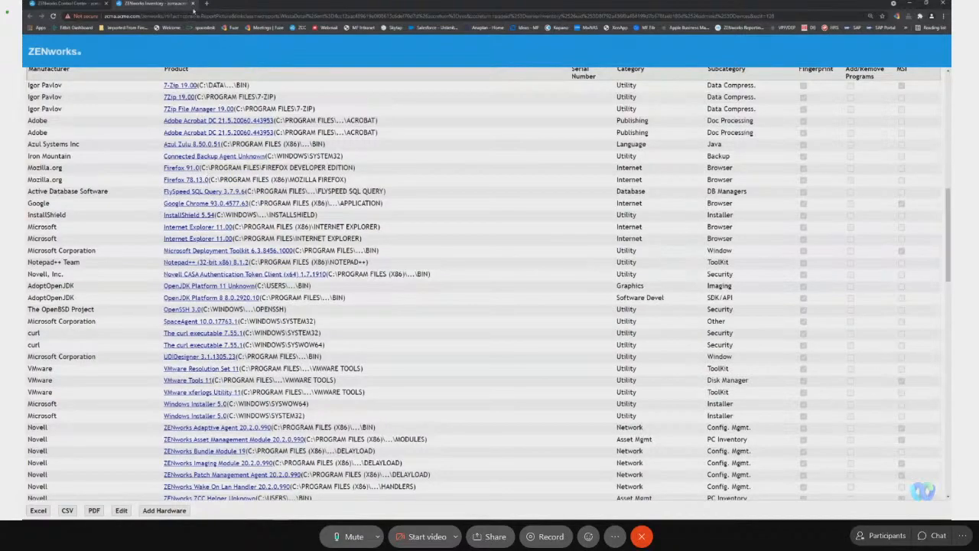
left_click(193, 3)
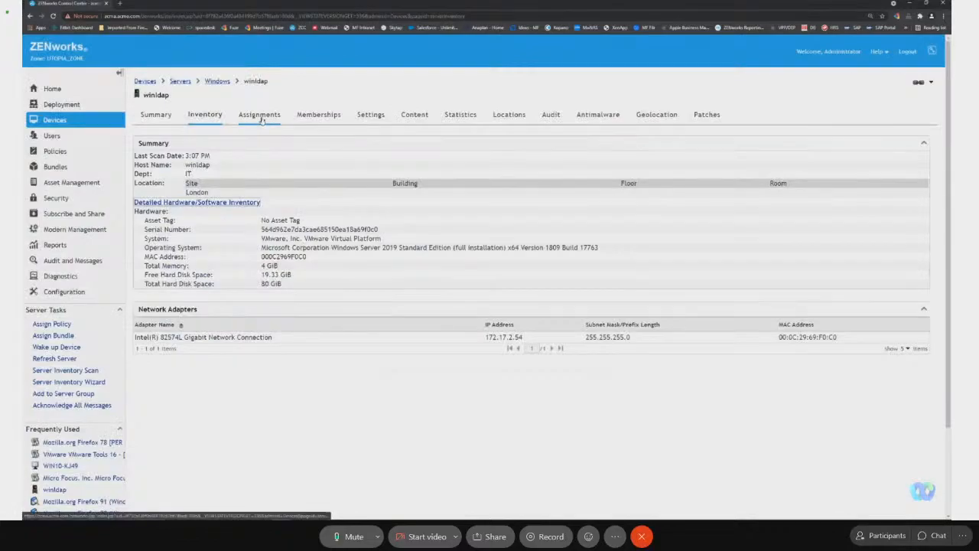
Review the Mozilla.org Firefox 78 licensed product's compliance status and return to the list of licensed products.
left_click(107, 445)
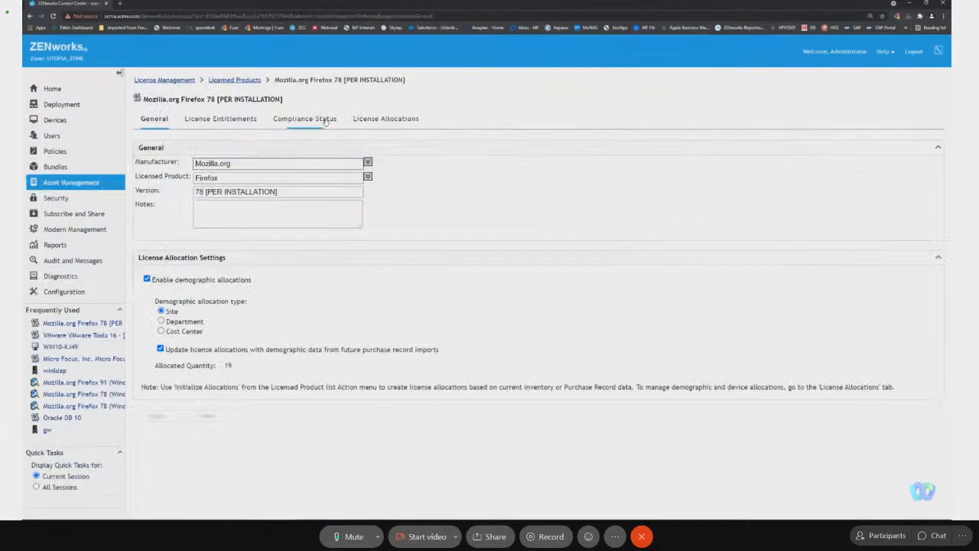
left_click(325, 123)
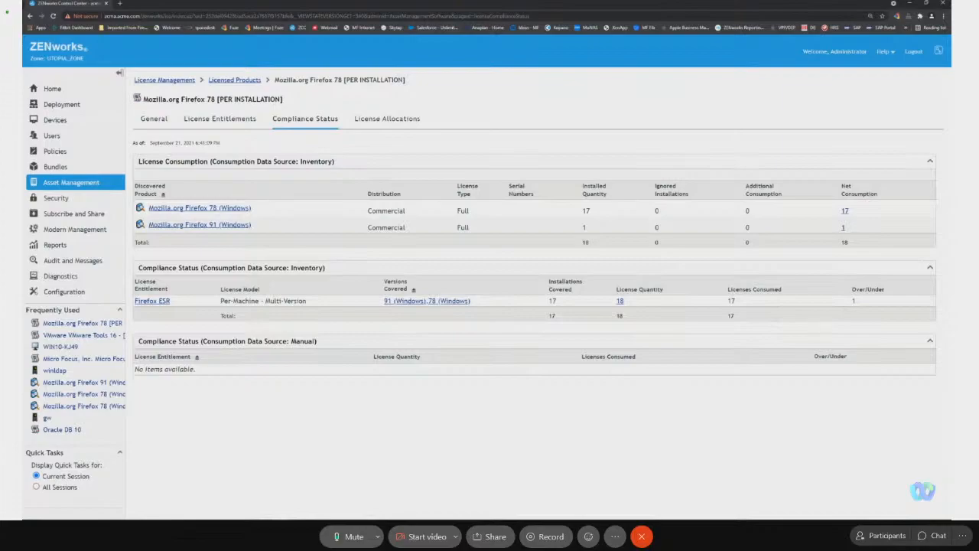
left_click(236, 80)
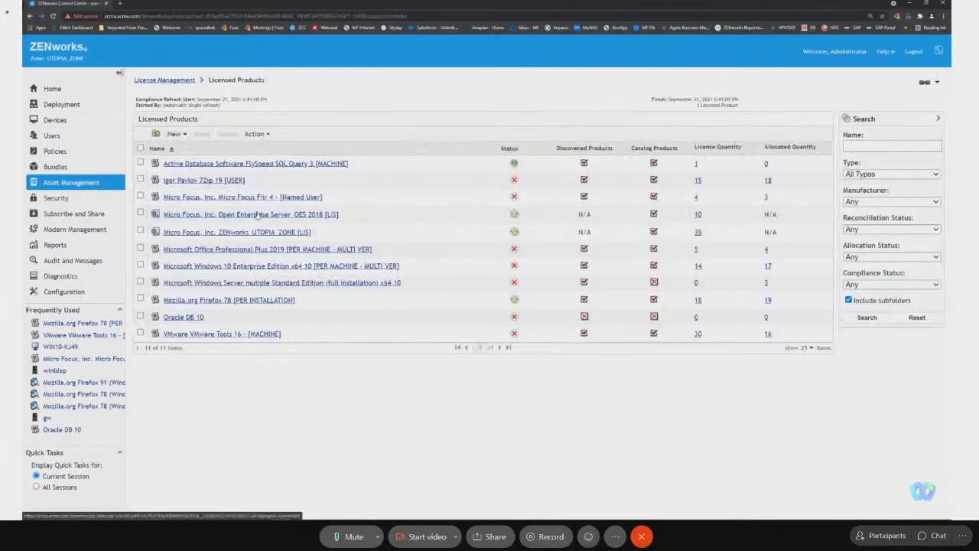
Check the Micro Focus Filr 4 licensed product's compliance status, view the installations behind its net consumption, and return to the status.
left_click(268, 197)
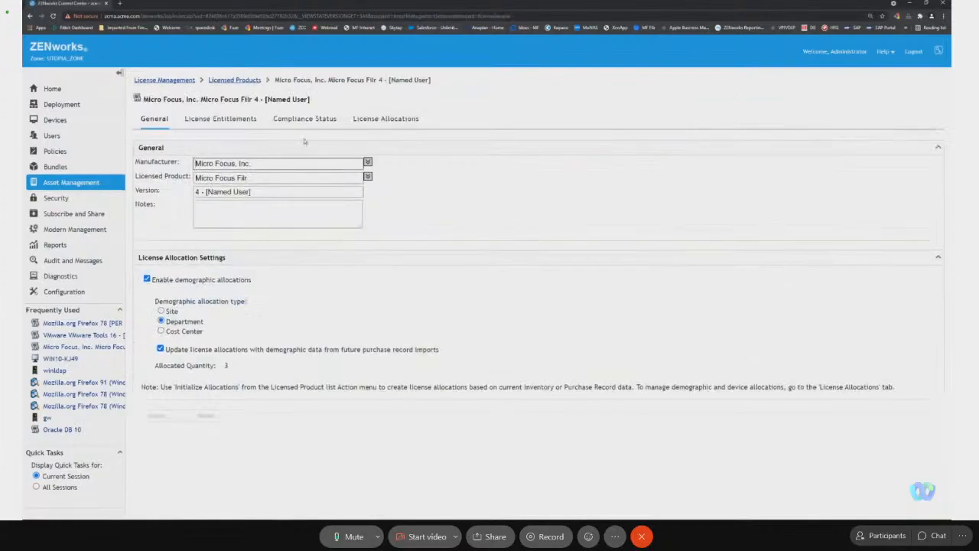
left_click(304, 123)
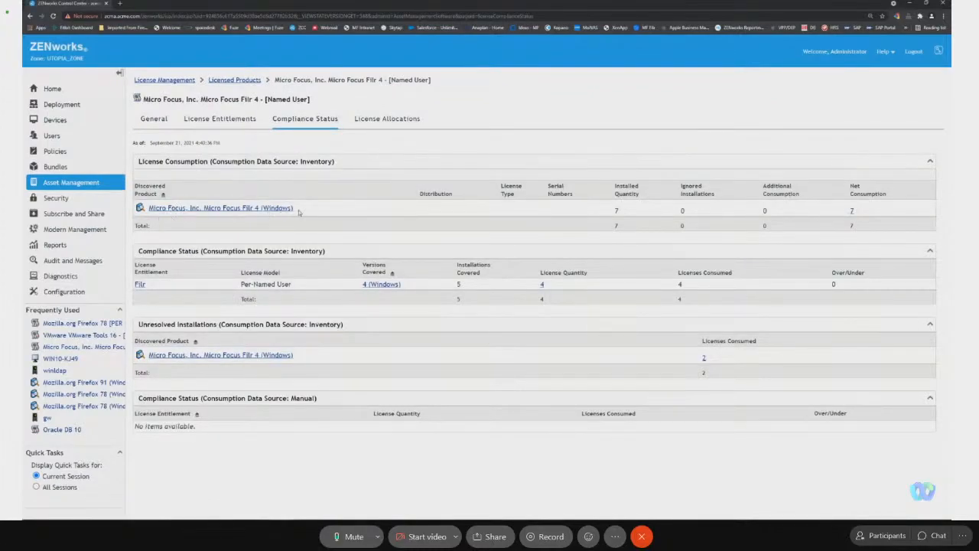
left_click(851, 212)
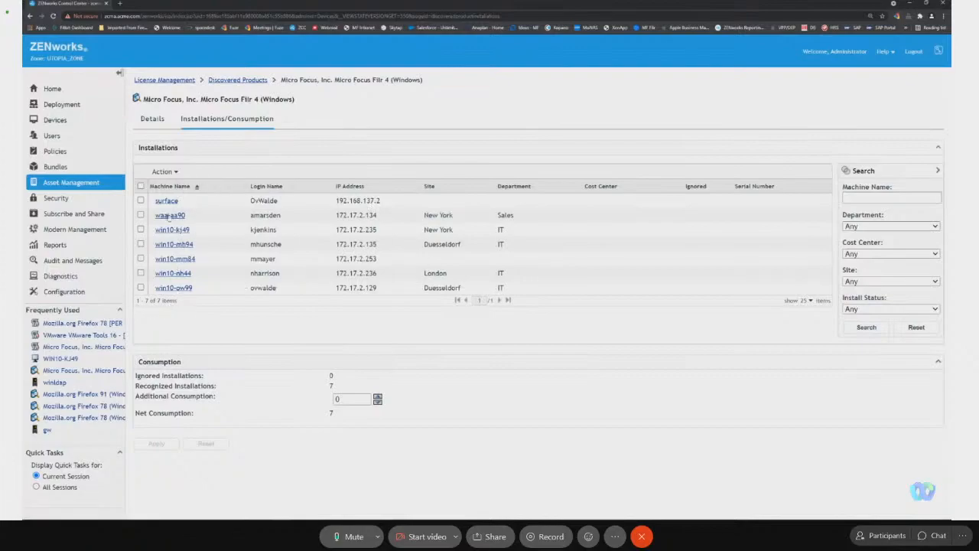
left_click(30, 16)
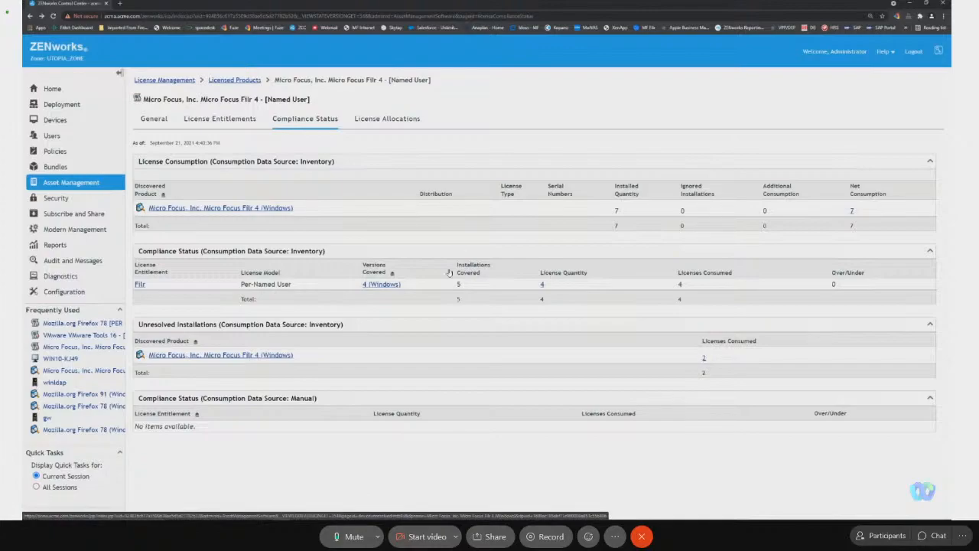
View the unresolved Filr 4 installations and check the primary users of the win10-mh94 and win10-mm84 workstations.
left_click(703, 360)
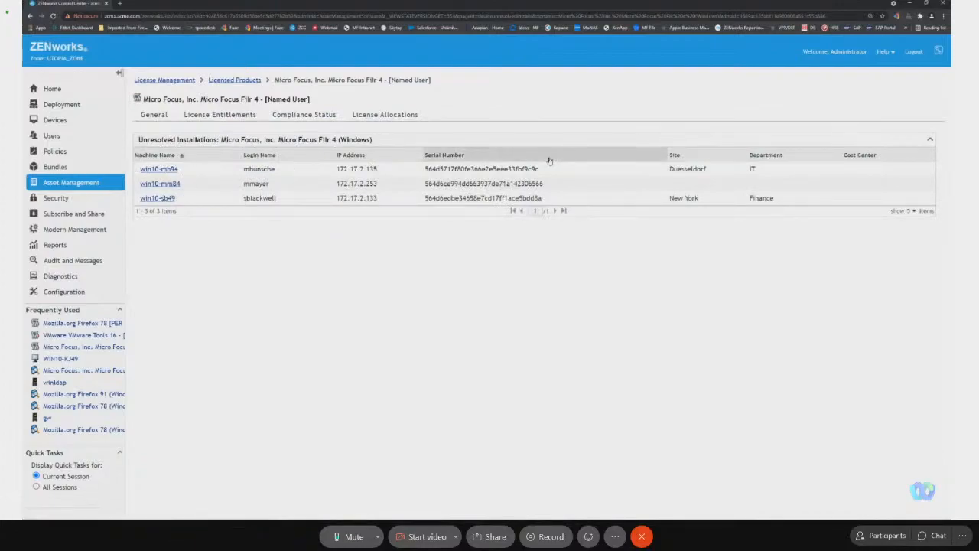
left_click(170, 169)
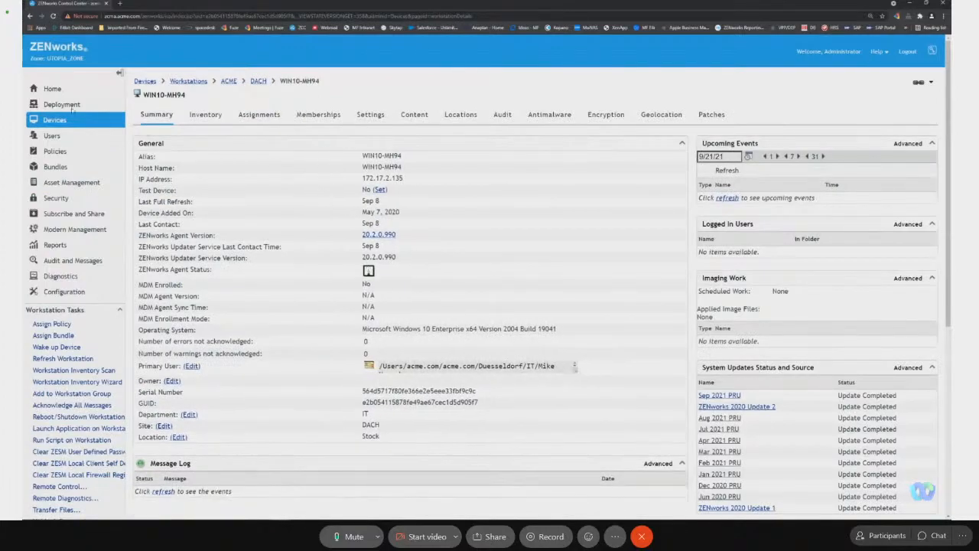
left_click(30, 16)
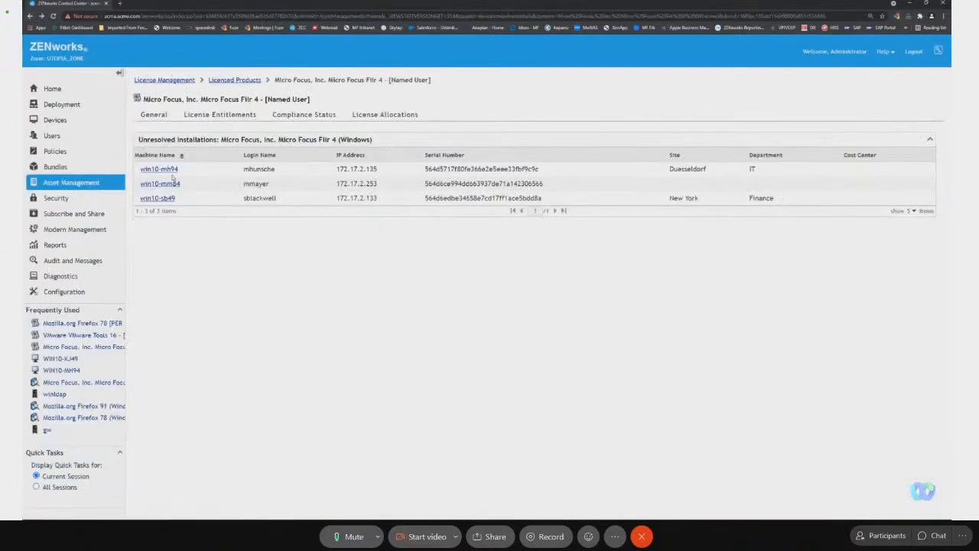
left_click(165, 185)
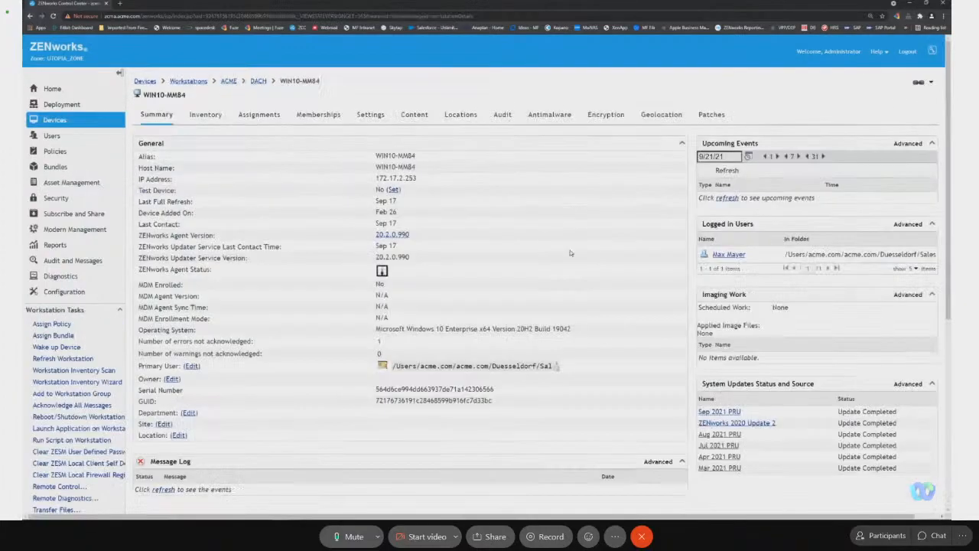
left_click(557, 366)
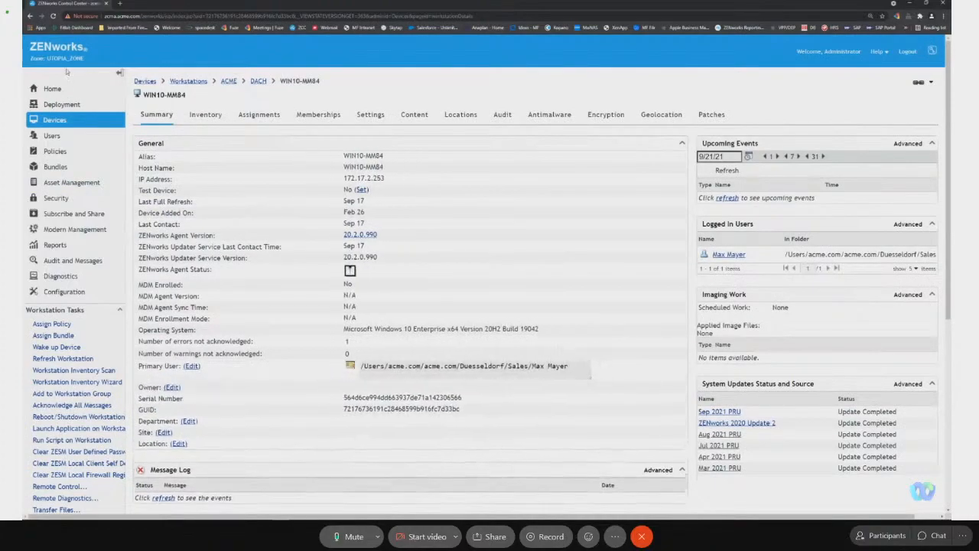
left_click(29, 16)
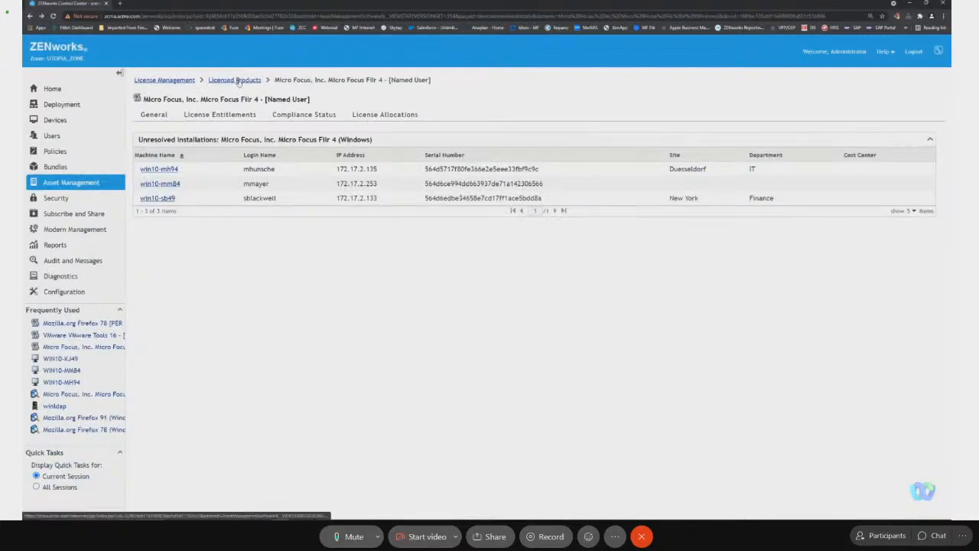
Return to the Filr 4 compliance status and review the covered product versions and users of the Filr entitlement.
left_click(298, 114)
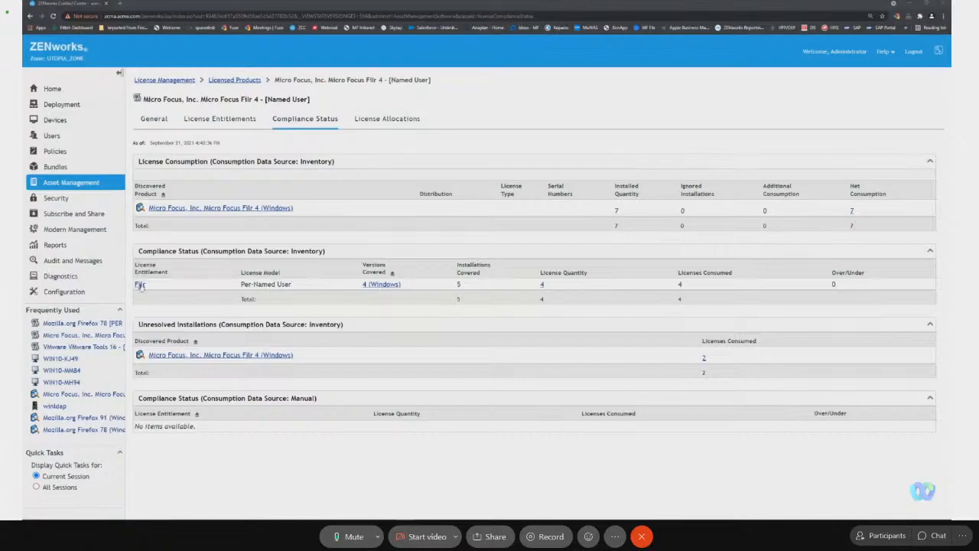
left_click(140, 284)
left_click(297, 119)
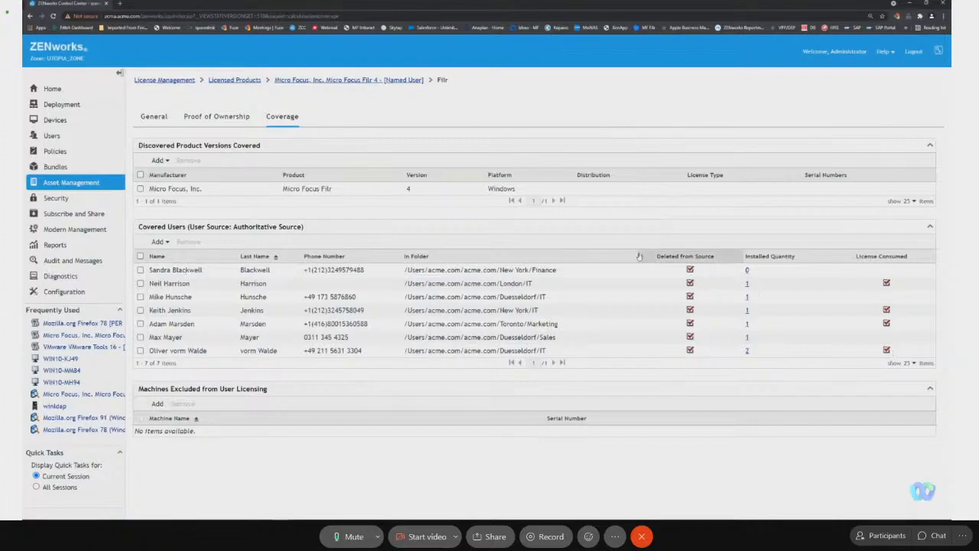
Browse the acme.com users with the product installed, subfolders included, as candidates for the Filr entitlement, without adding any.
left_click(162, 242)
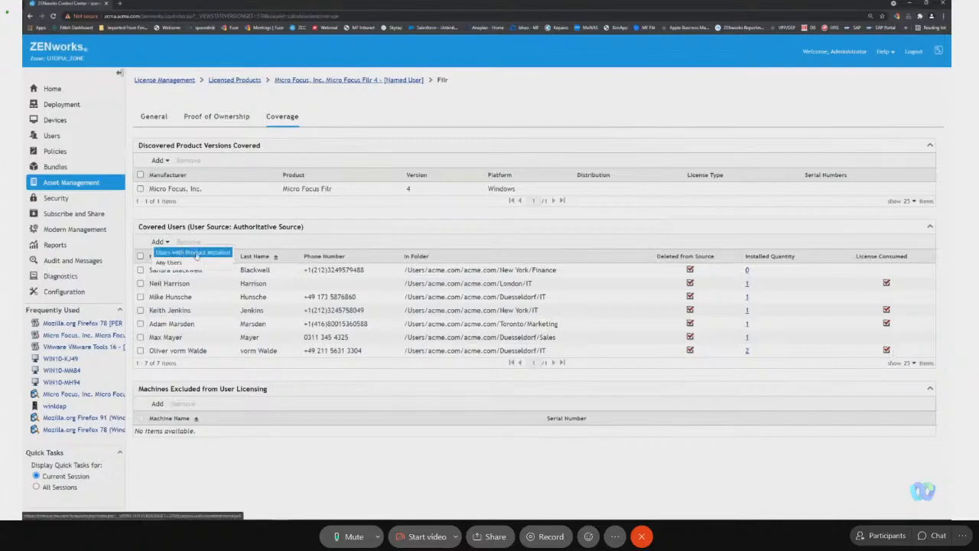
left_click(193, 253)
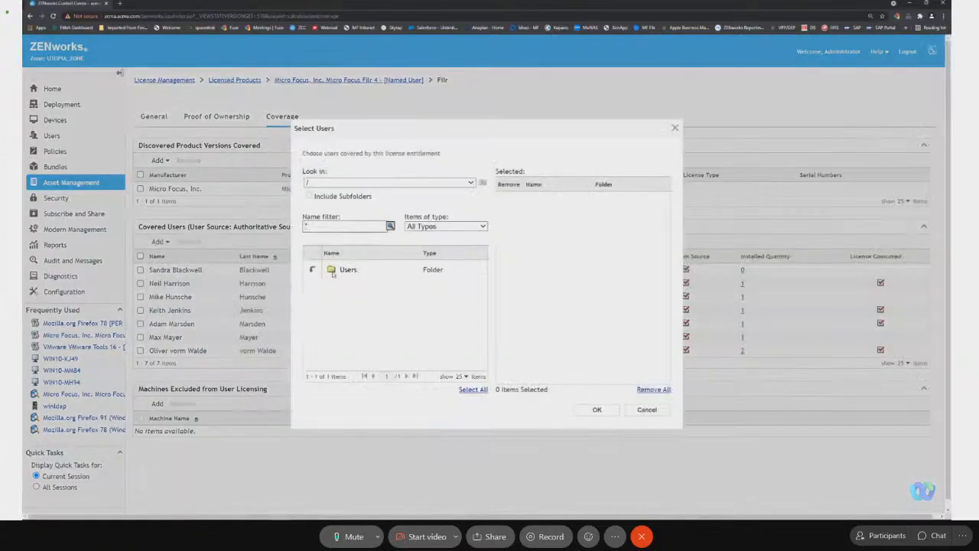
left_click(312, 271)
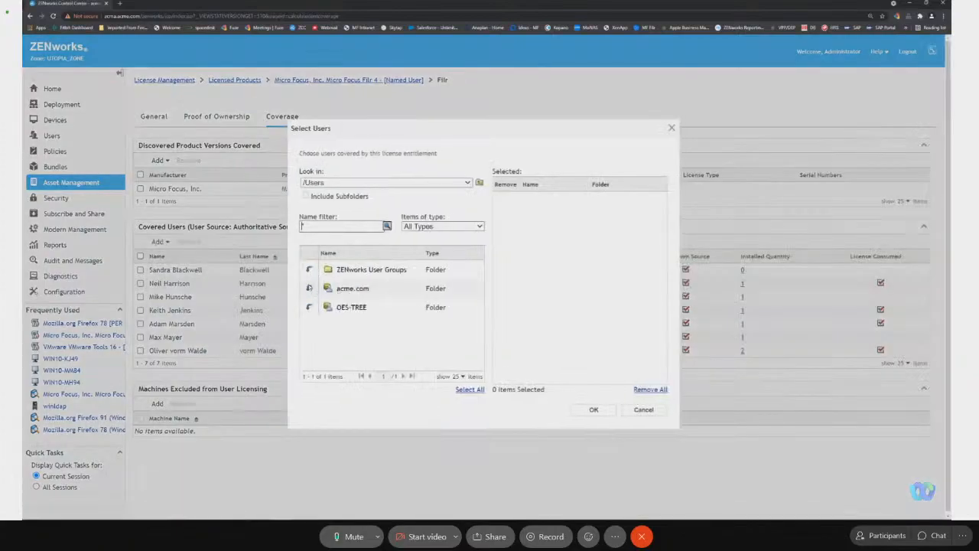
left_click(311, 290)
left_click(305, 199)
left_click(389, 229)
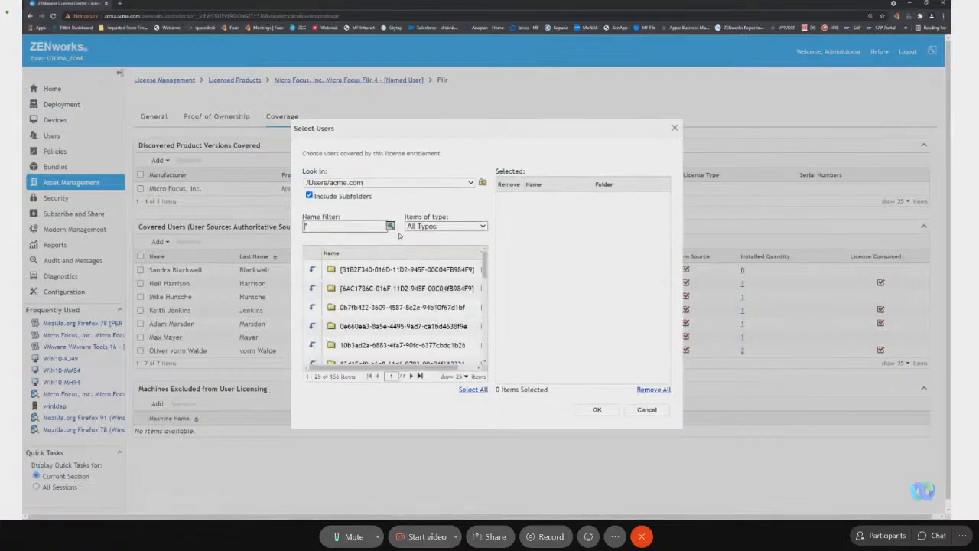
left_click(419, 375)
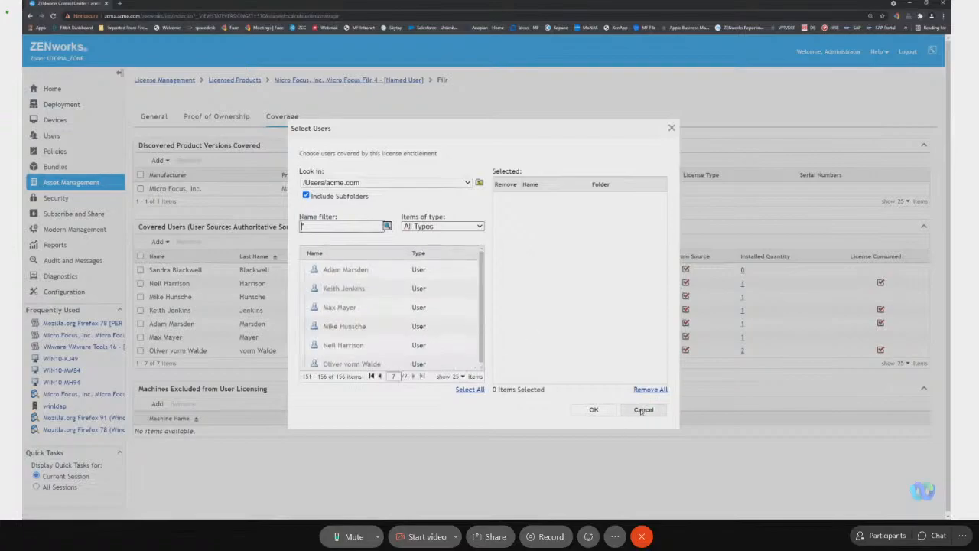
left_click(643, 410)
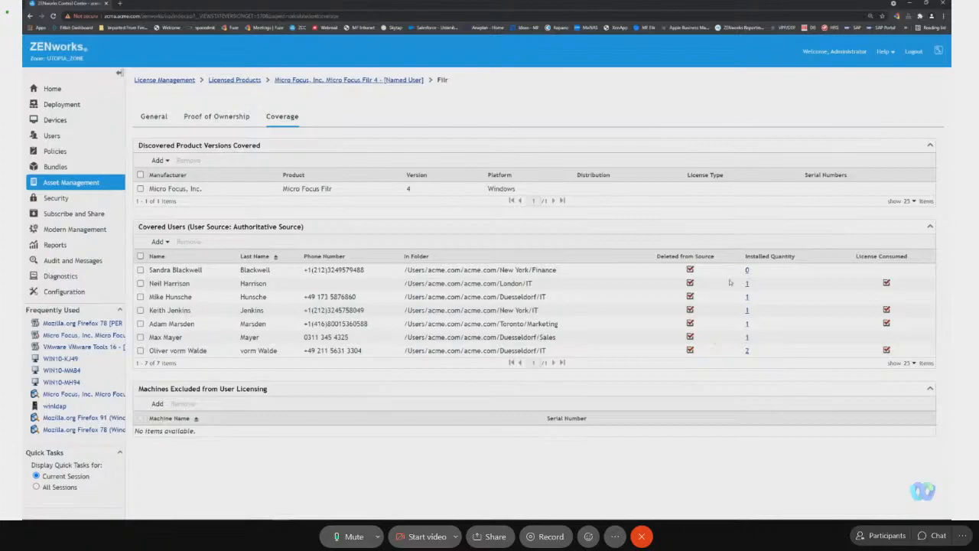
Set the license quantity of the Filr 4 purchase summary record to 6 in the entitlement's proof of ownership, and apply it.
left_click(223, 123)
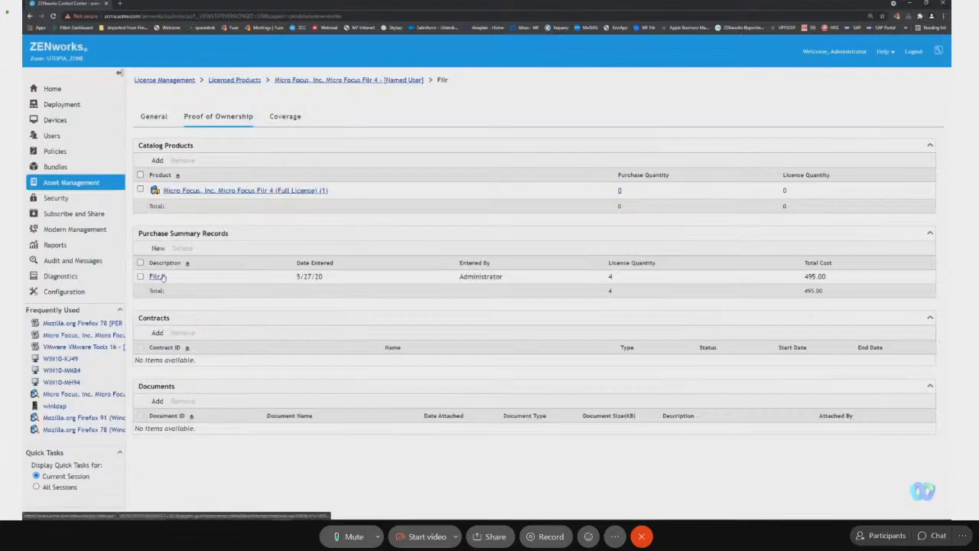
left_click(156, 277)
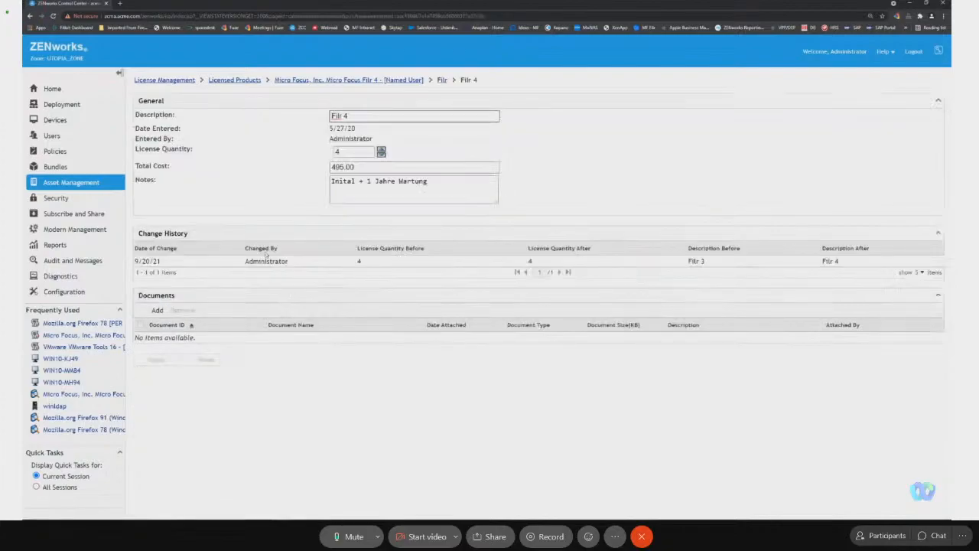
left_click(381, 150)
left_click(381, 149)
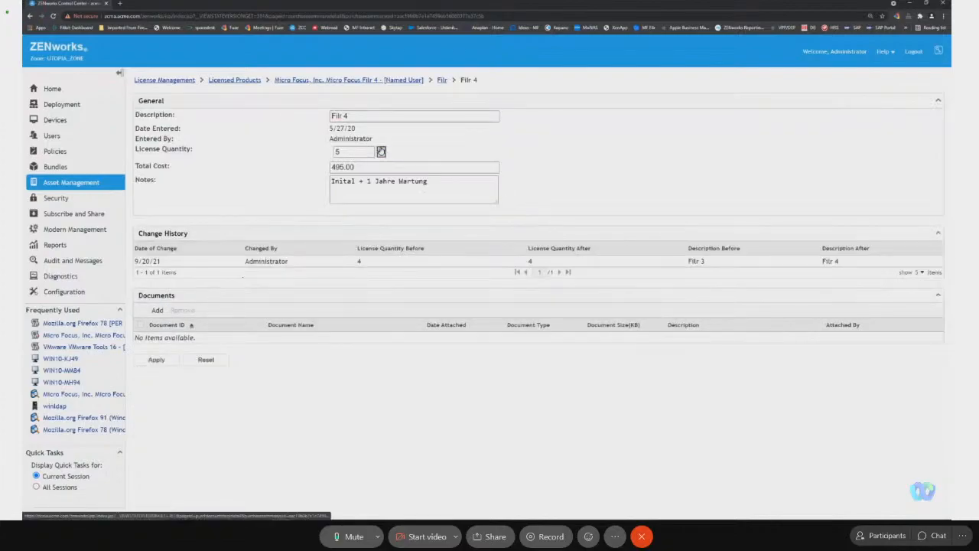
left_click(158, 360)
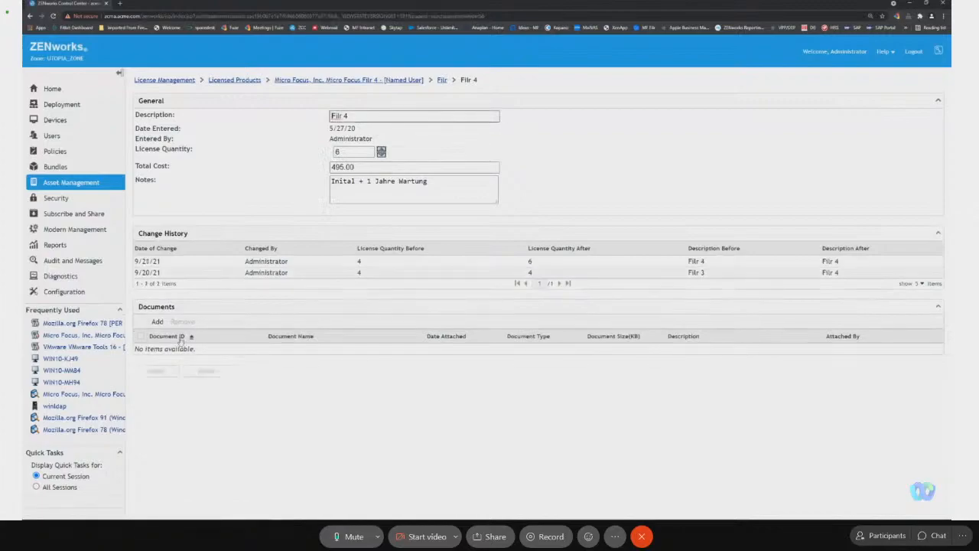
Recheck the Filr 4 licensed product's compliance status and return to the list of licensed products.
left_click(347, 78)
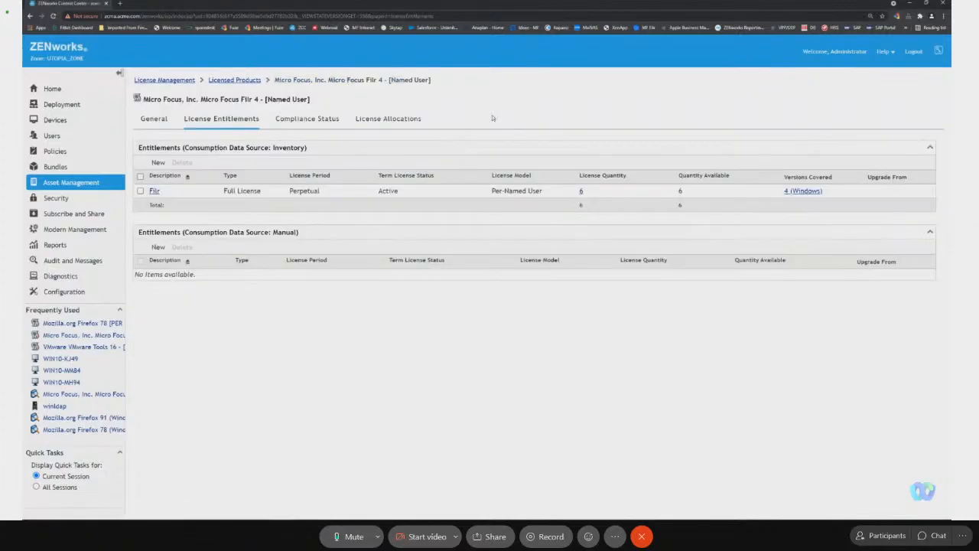
left_click(333, 121)
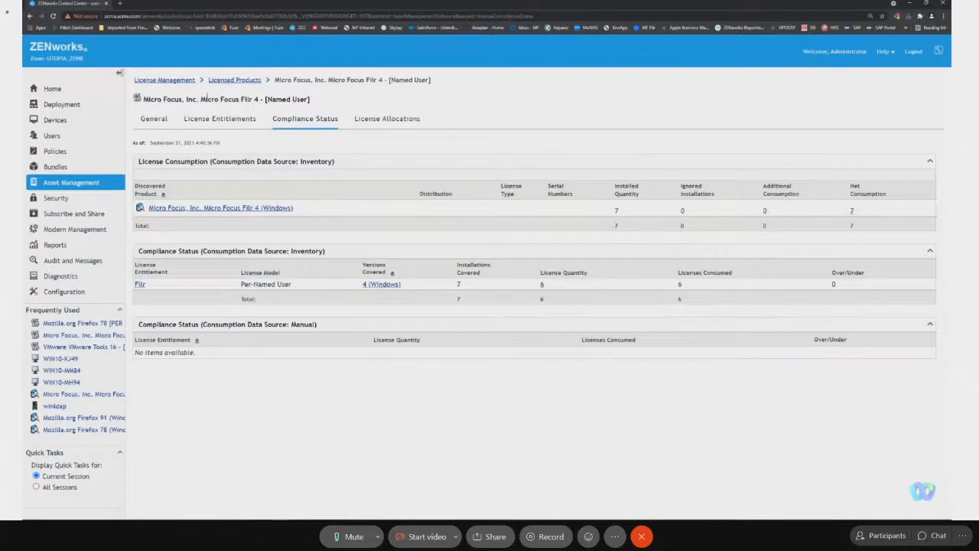
left_click(237, 81)
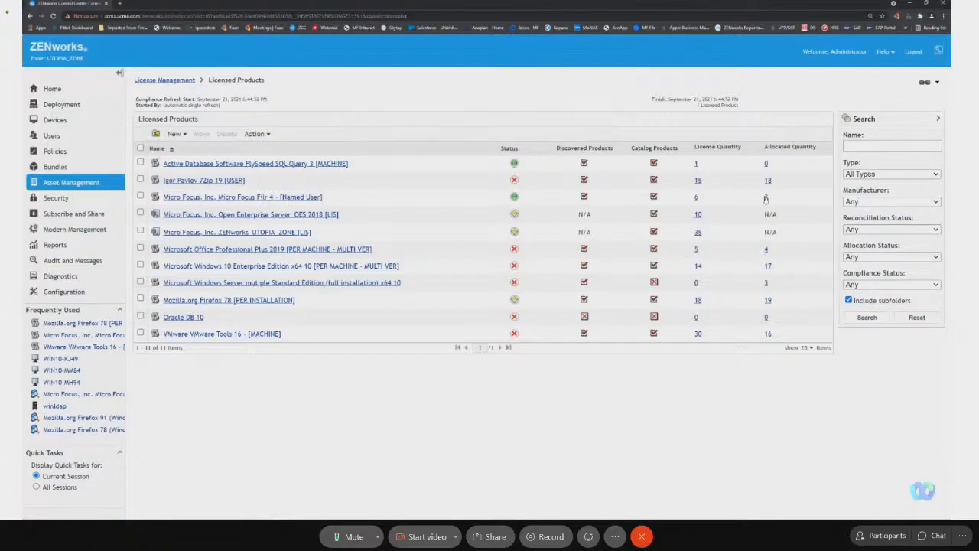
Open the Filr 4 licensed product, then browse the managed workstations in the ACME/DACH folder.
left_click(306, 199)
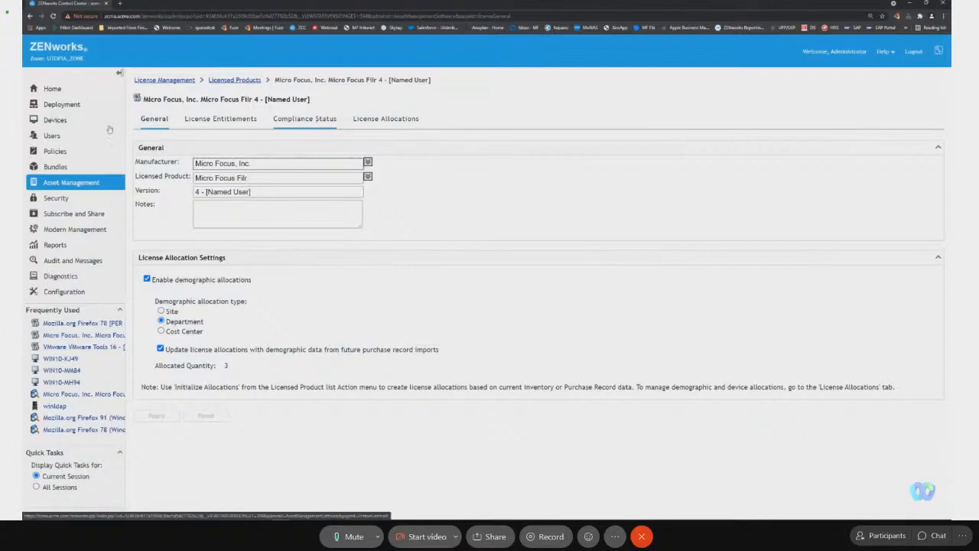
left_click(73, 124)
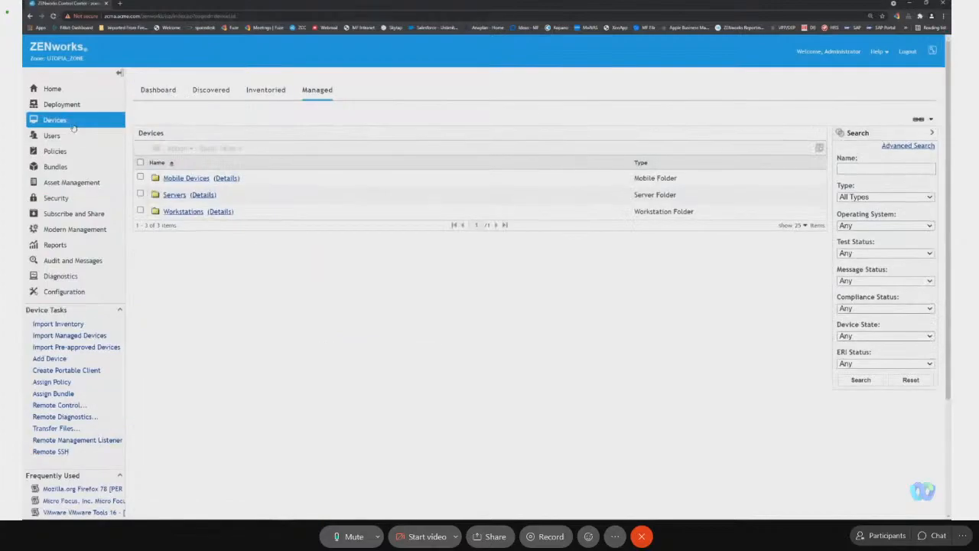
left_click(182, 212)
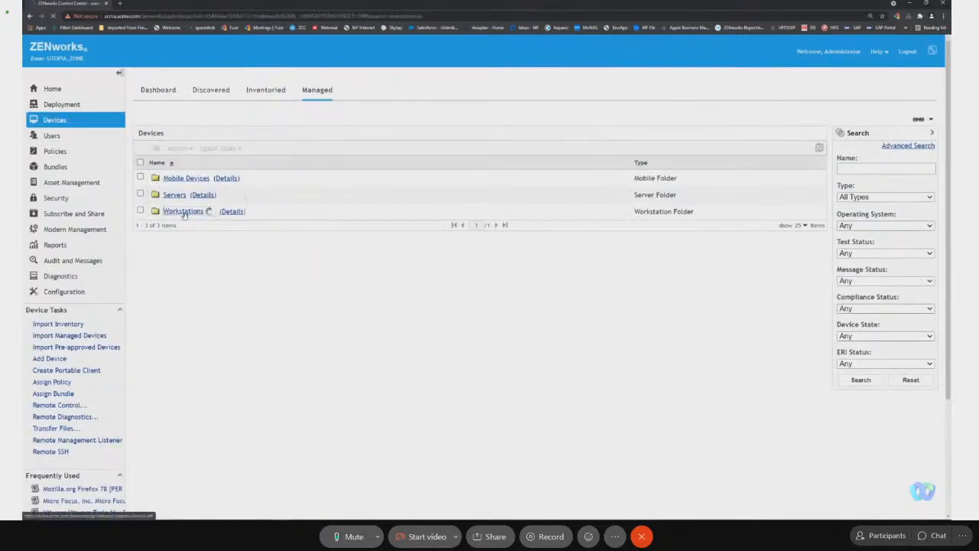
left_click(213, 161)
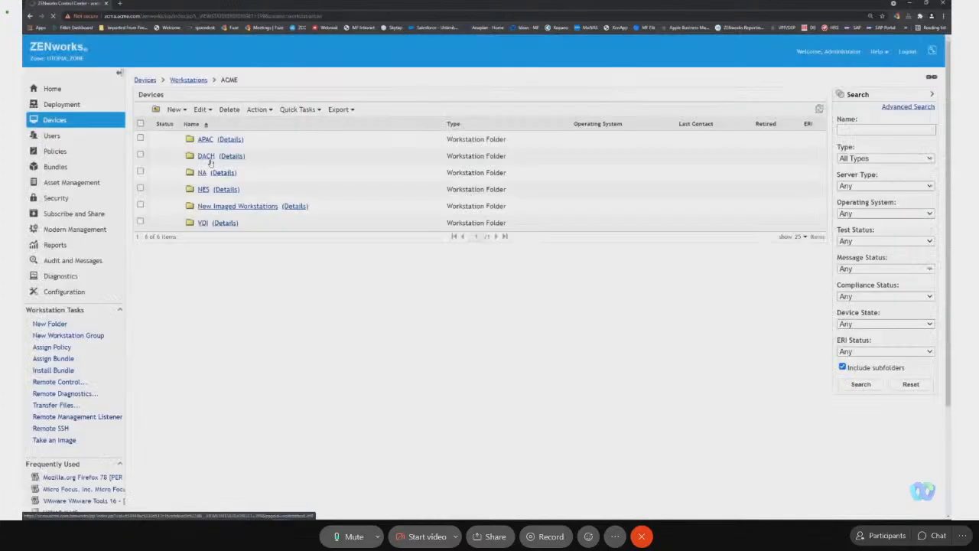
left_click(204, 158)
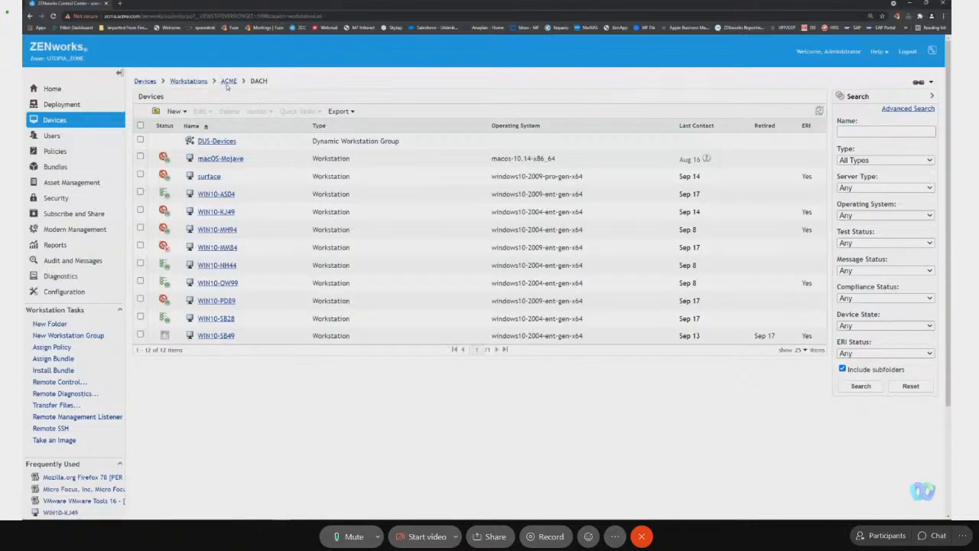
Review the compliance status of the Igor Pavlov 7Zip 19 [USER] licensed product and list its unresolved installations.
left_click(73, 182)
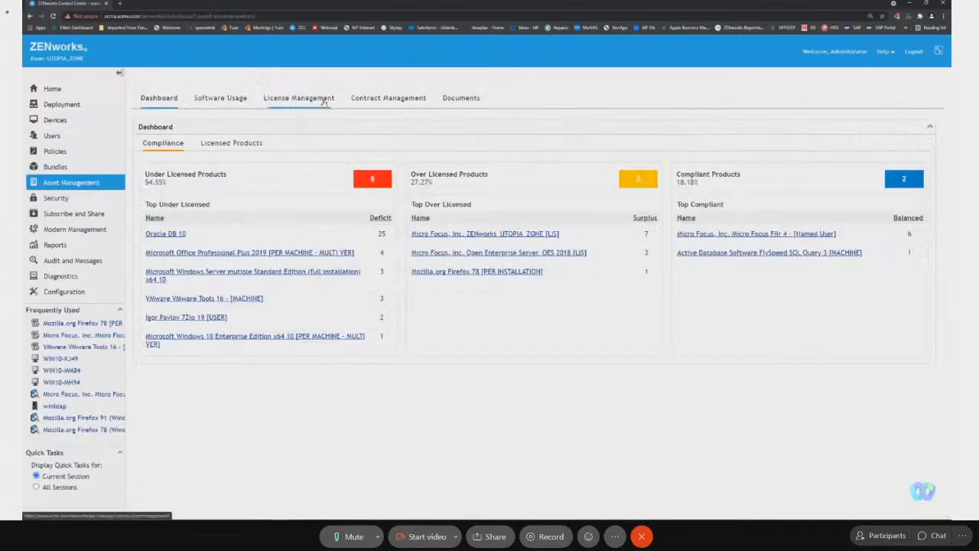
left_click(298, 98)
left_click(170, 190)
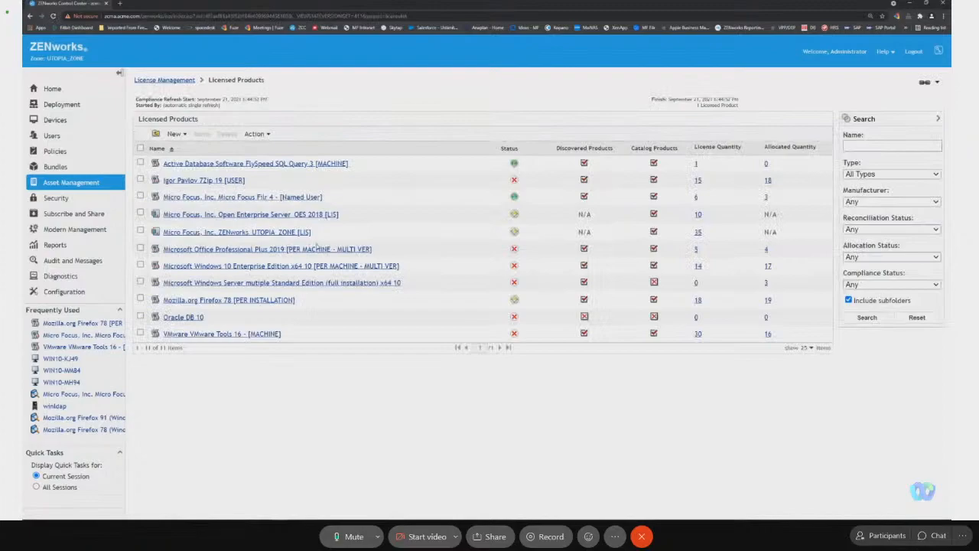
left_click(213, 181)
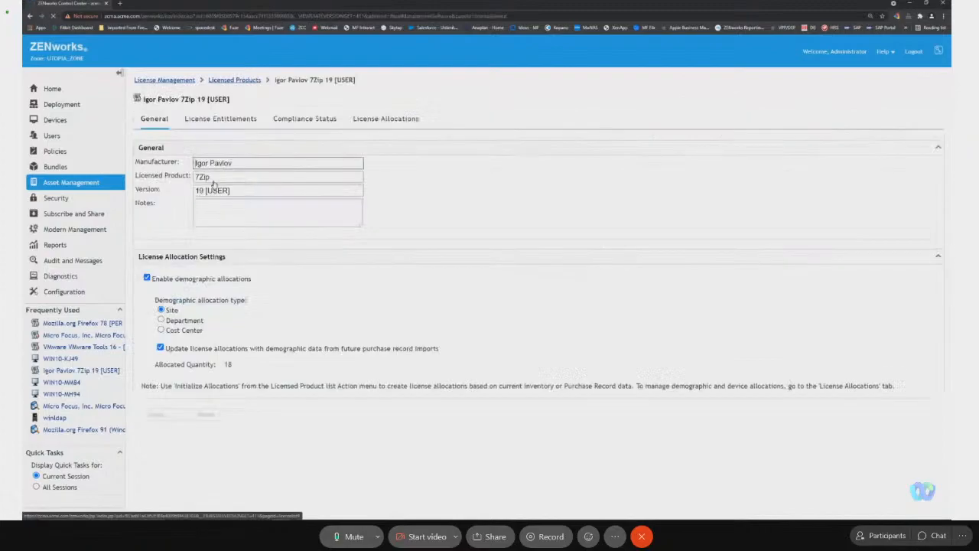
left_click(317, 121)
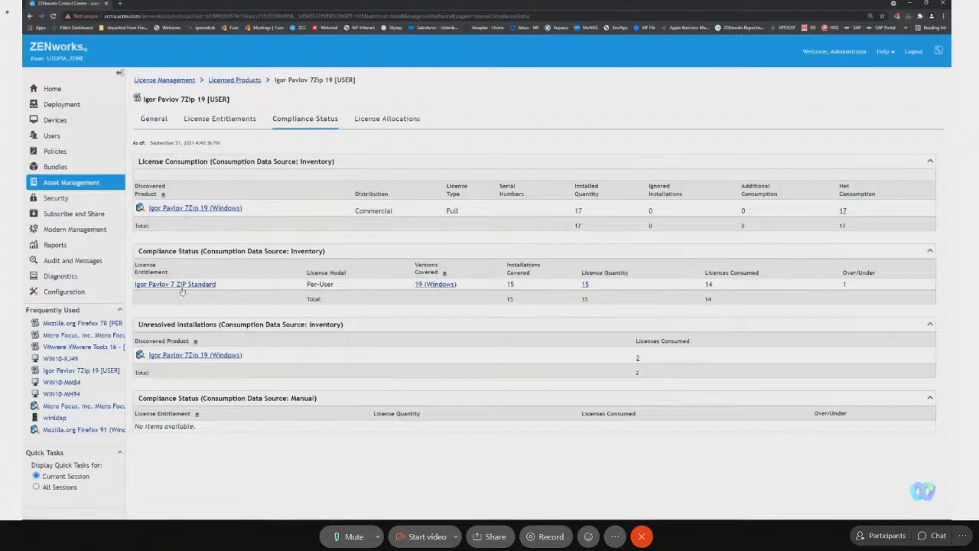
left_click(637, 359)
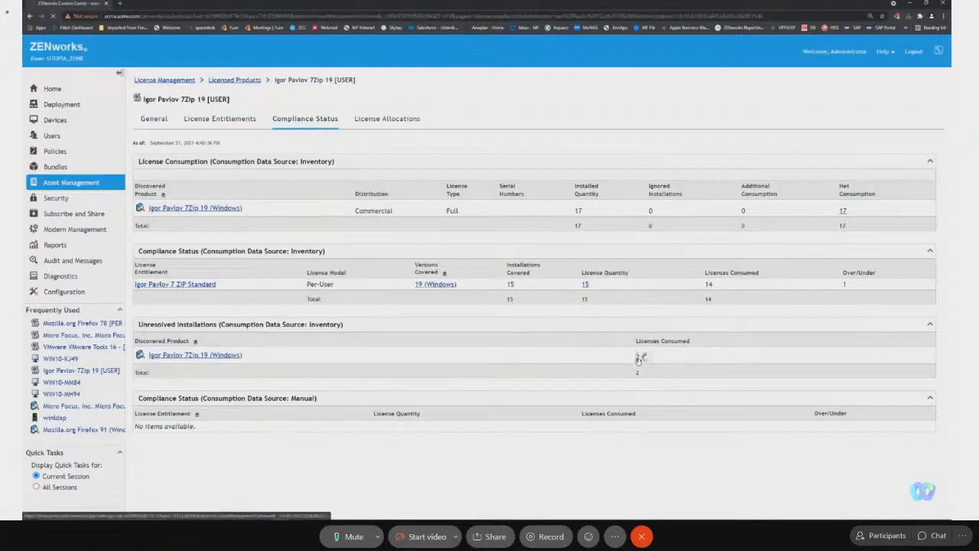
Manually assign the logged-in user from the acme.com Paris/Sales folder as primary user of workstation WIN10-PD89, searching with subfolders included.
left_click(175, 184)
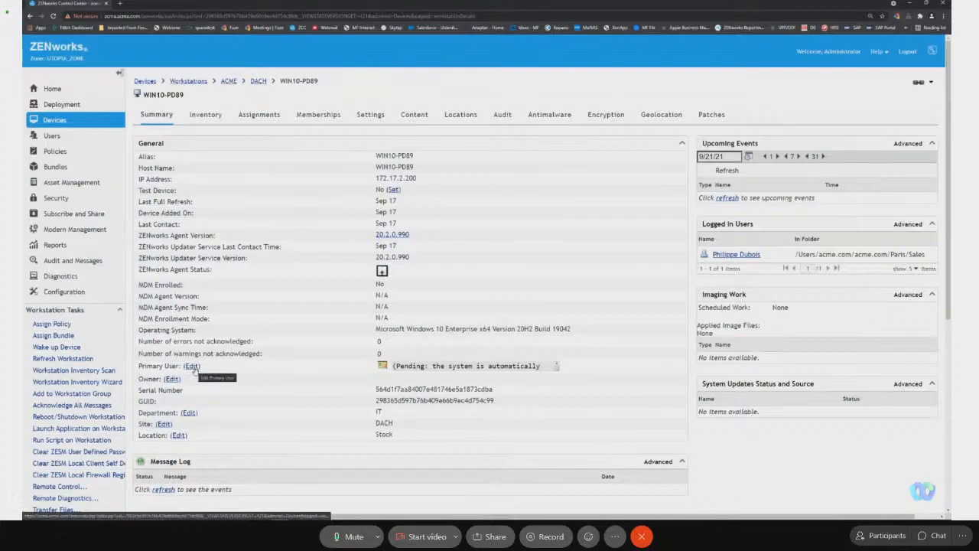
left_click(191, 366)
left_click(419, 273)
left_click(567, 285)
left_click(419, 268)
left_click(401, 288)
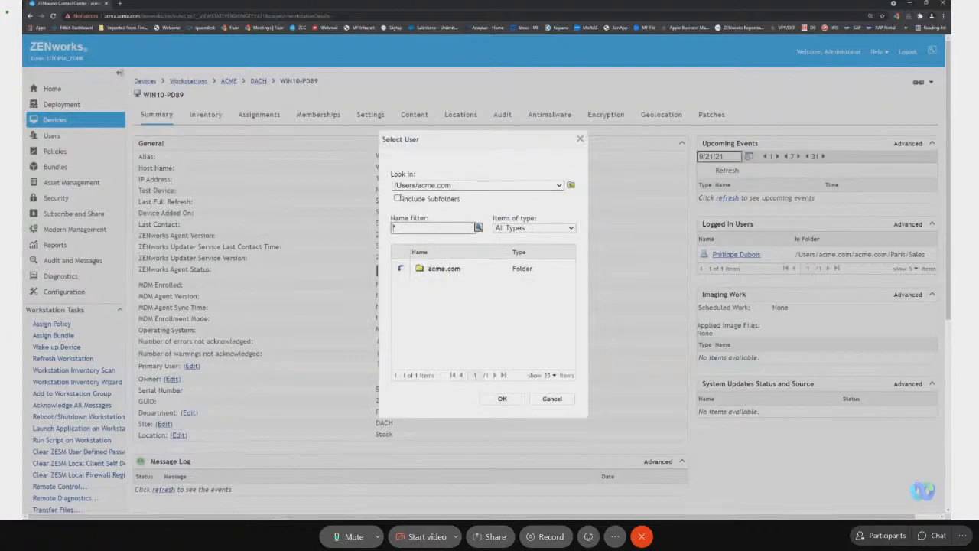
left_click(397, 198)
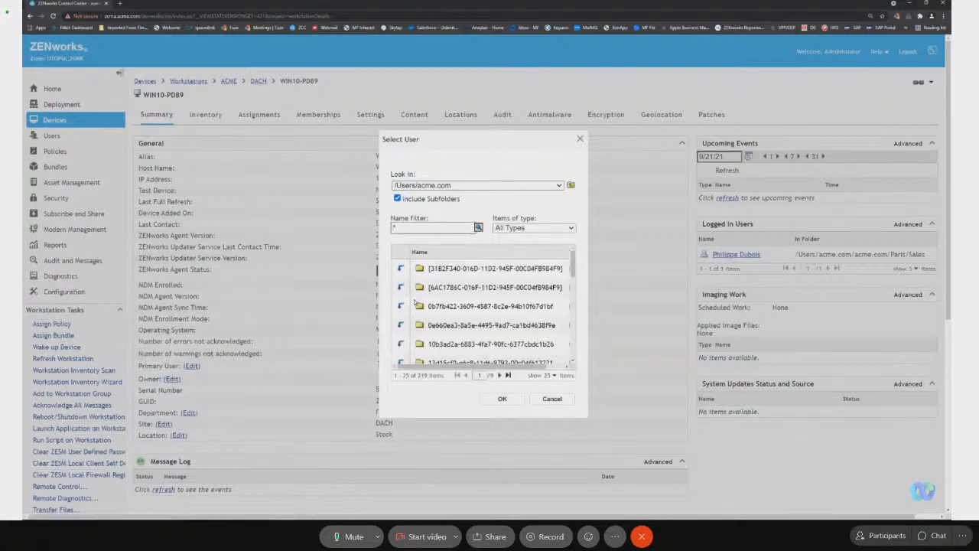
left_click(508, 375)
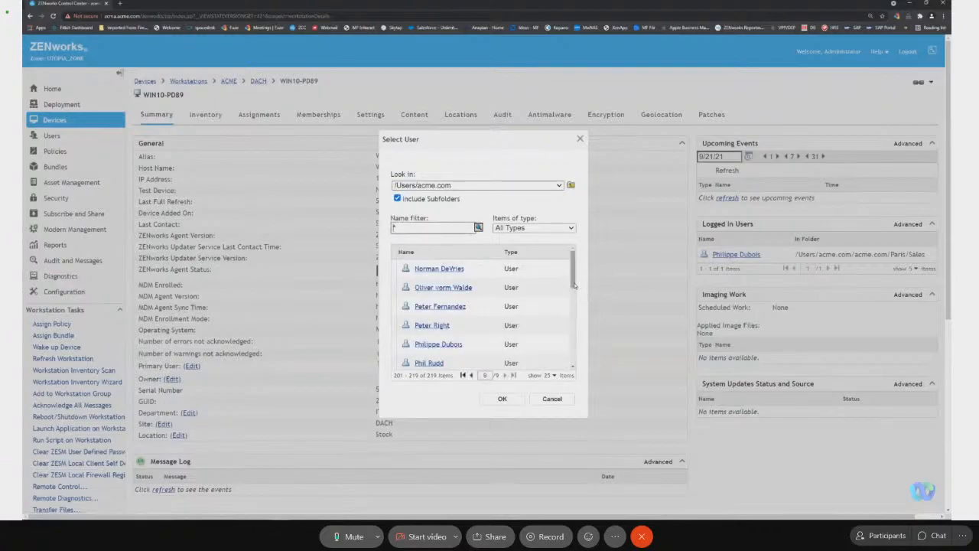
left_click_drag(574, 284, 578, 295)
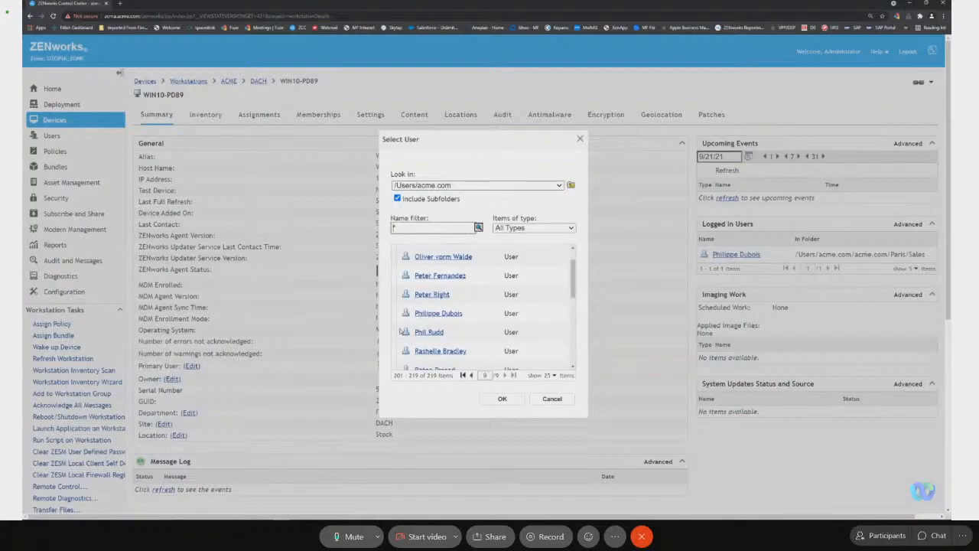
left_click(417, 314)
left_click(512, 403)
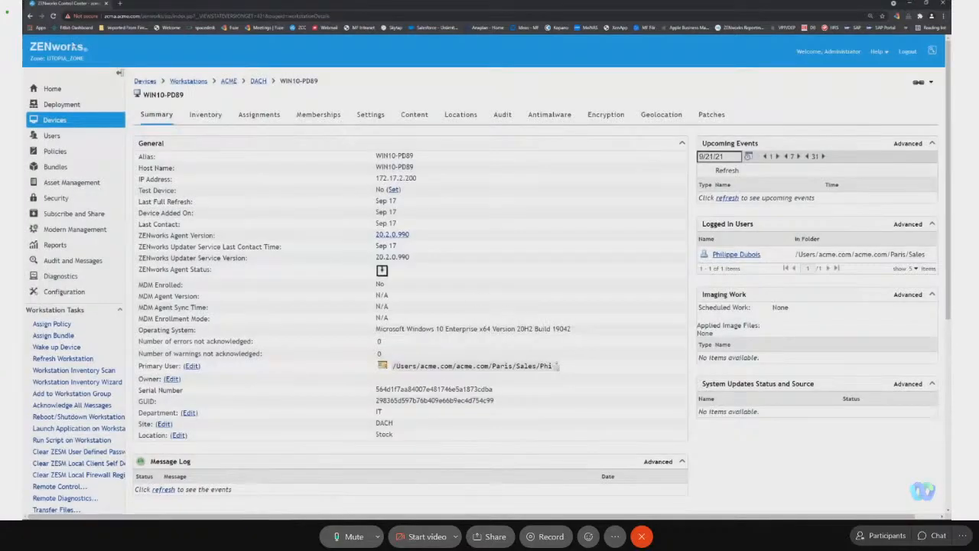
Return to the 7Zip 19 compliance status and list its unresolved installations again.
scroll(79, 166, "down", 4)
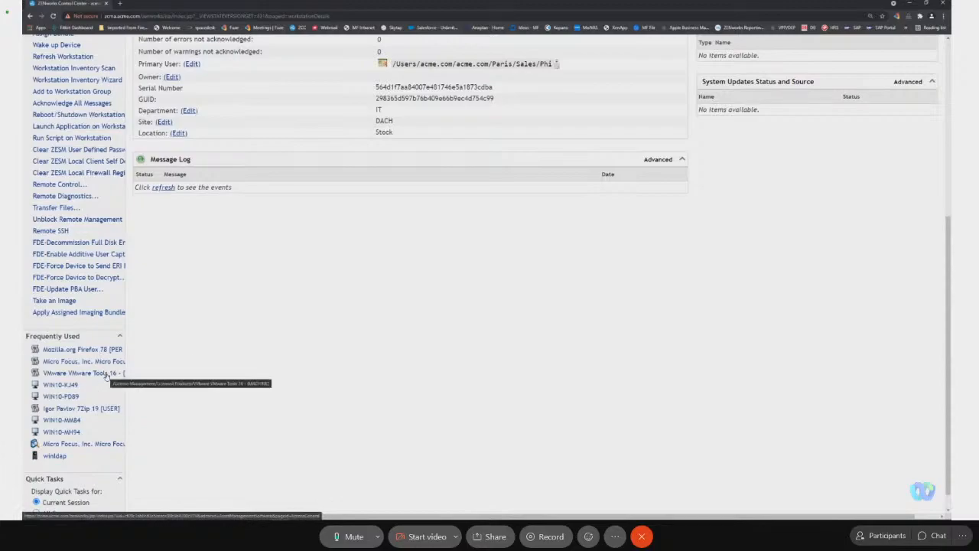
left_click(76, 407)
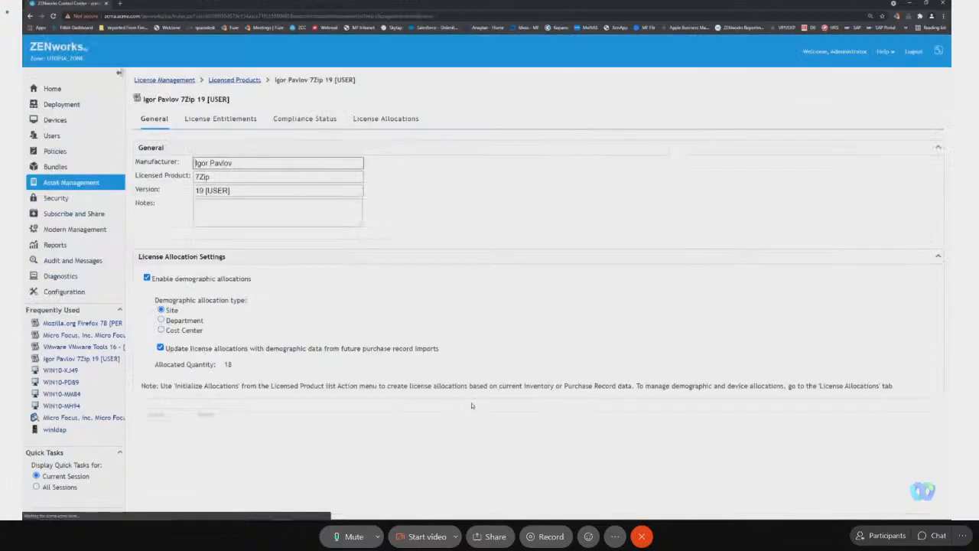
left_click(329, 117)
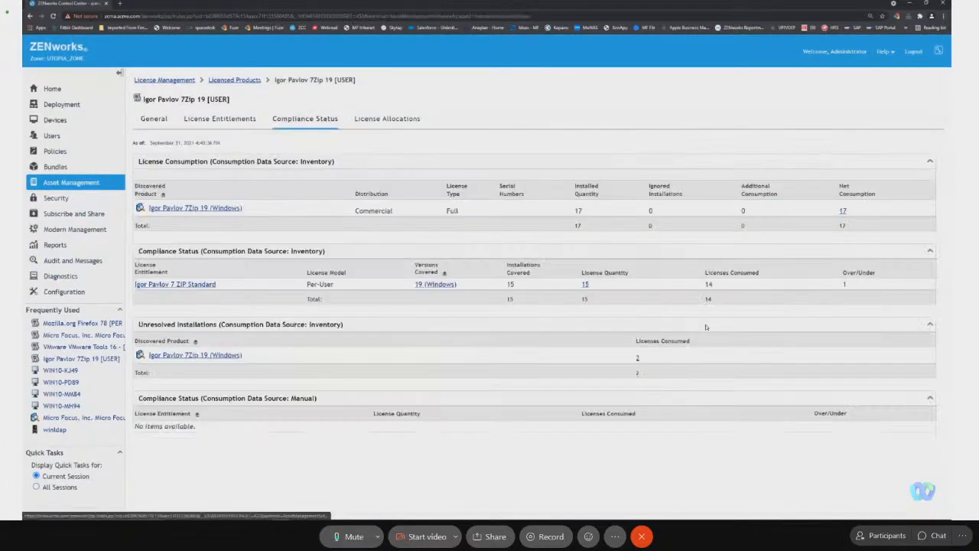
left_click(638, 358)
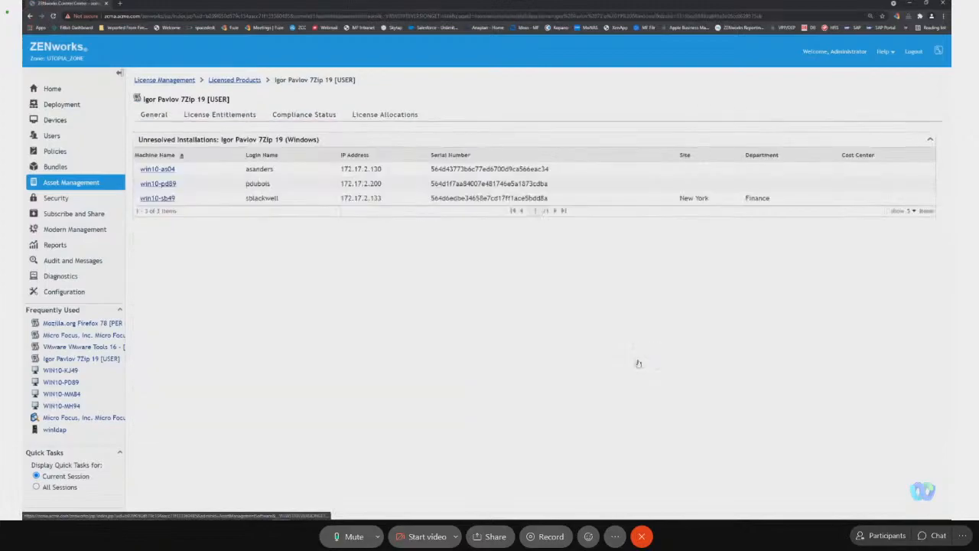
Start manual primary user selection for the unresolved workstation WIN10-AS04, browsing the acme.com users with subfolders included.
left_click(172, 169)
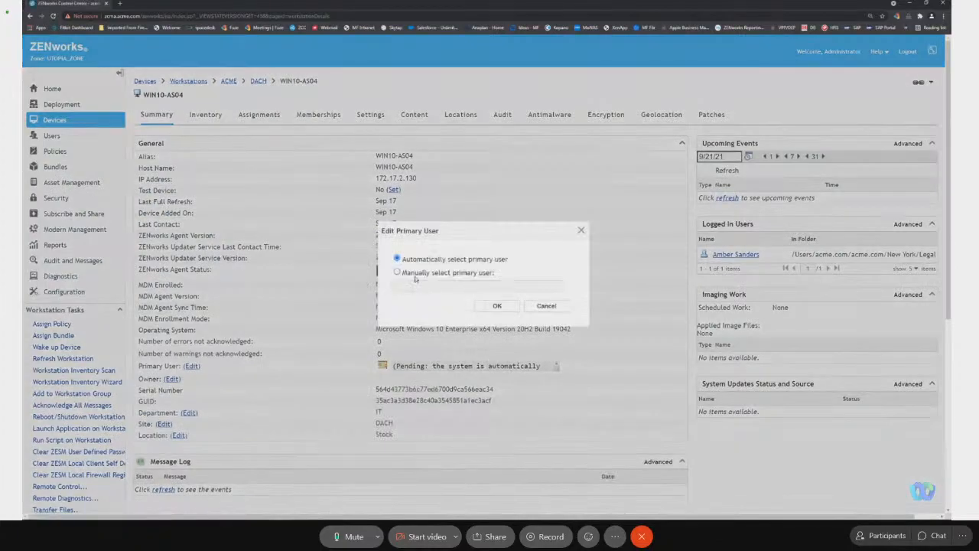
left_click(411, 273)
left_click(566, 287)
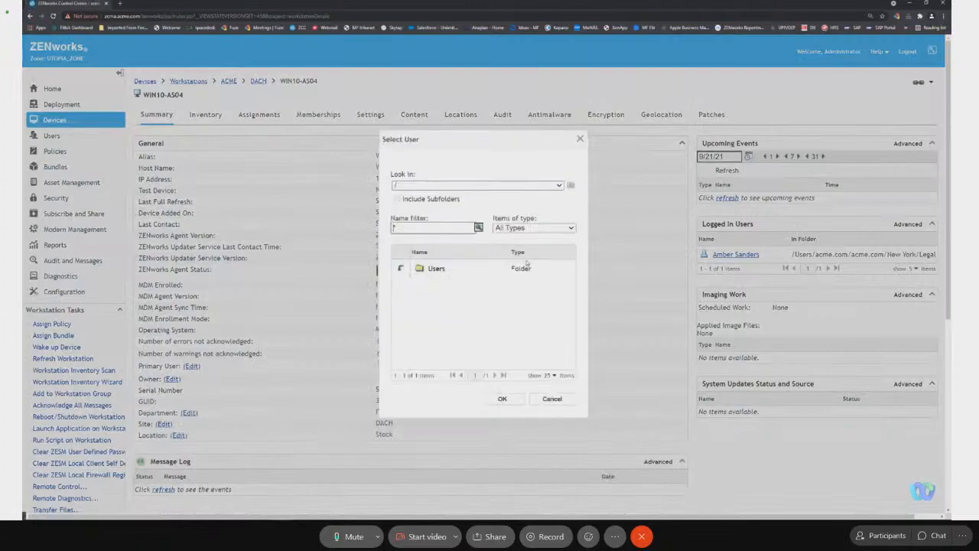
left_click(413, 272)
left_click(417, 284)
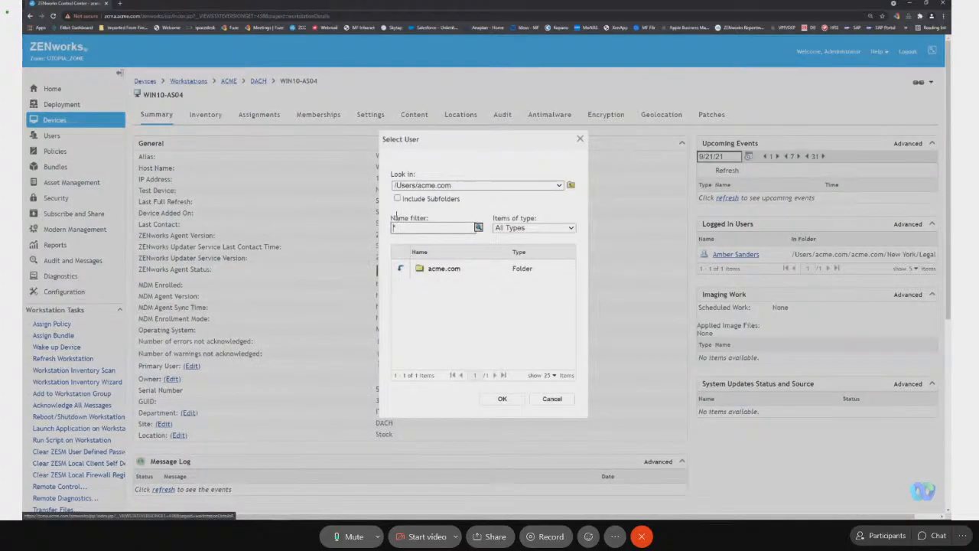
left_click(397, 198)
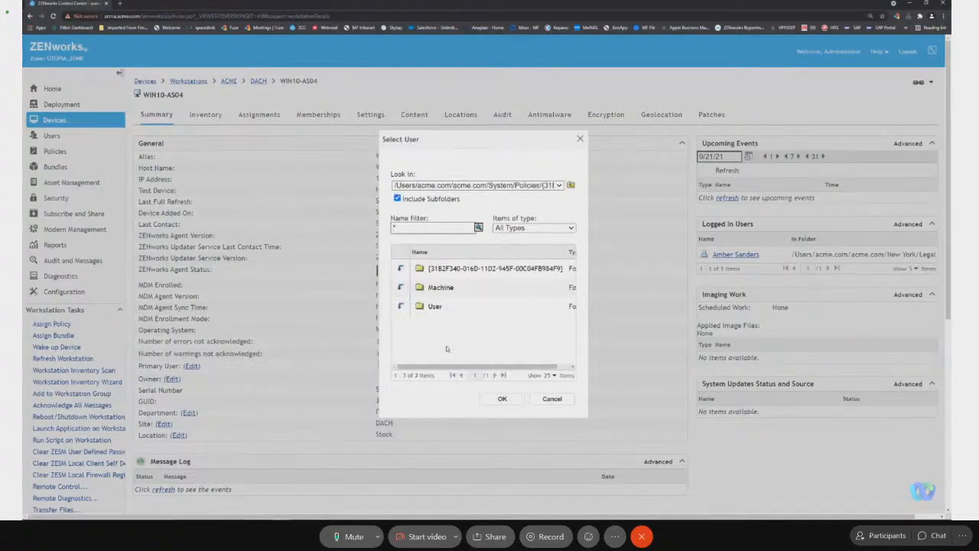
Filter the names by "ad*" under /Users/acme.com/acme.com and assign the Toronto Marketing user as primary user of WIN10-AS04.
type("ac")
key("Return")
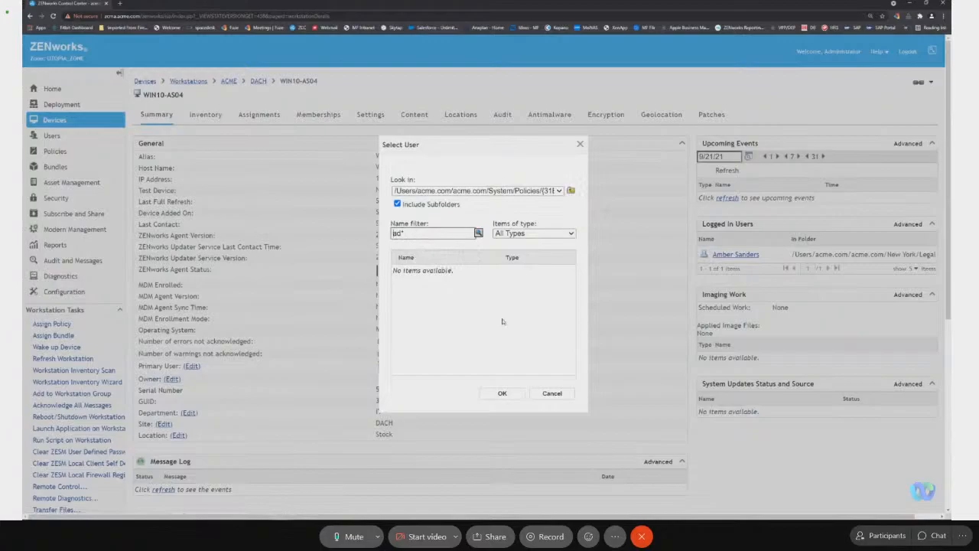
left_click(571, 188)
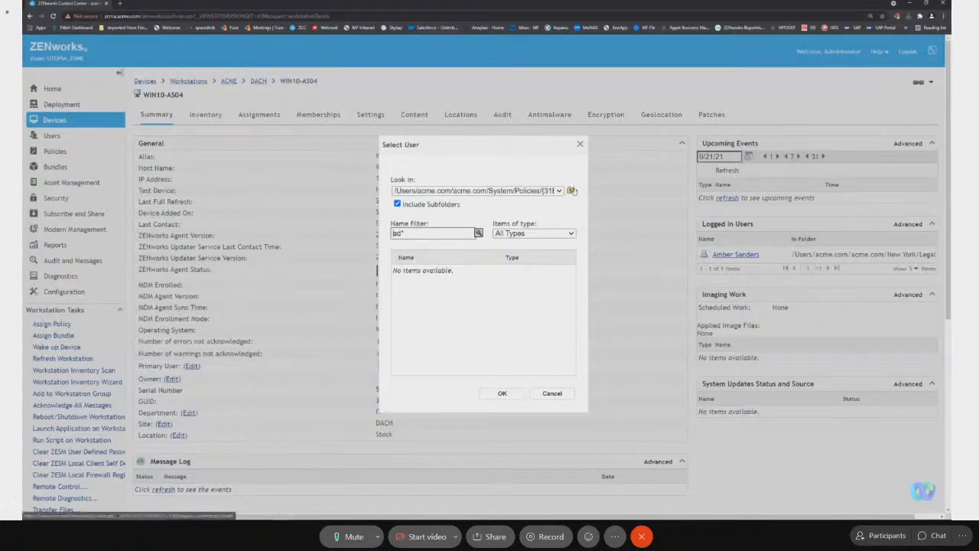
left_click(571, 188)
left_click(571, 188)
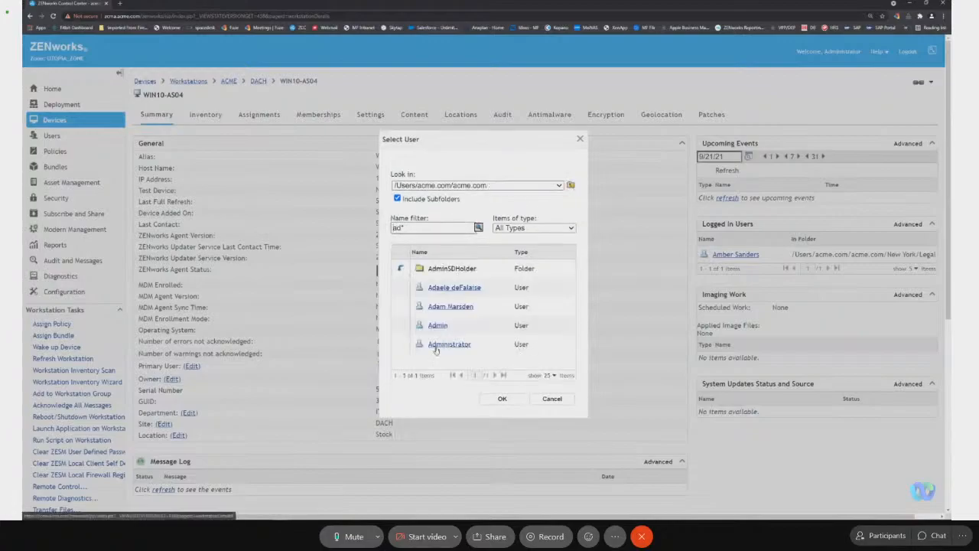
left_click(450, 306)
left_click(502, 398)
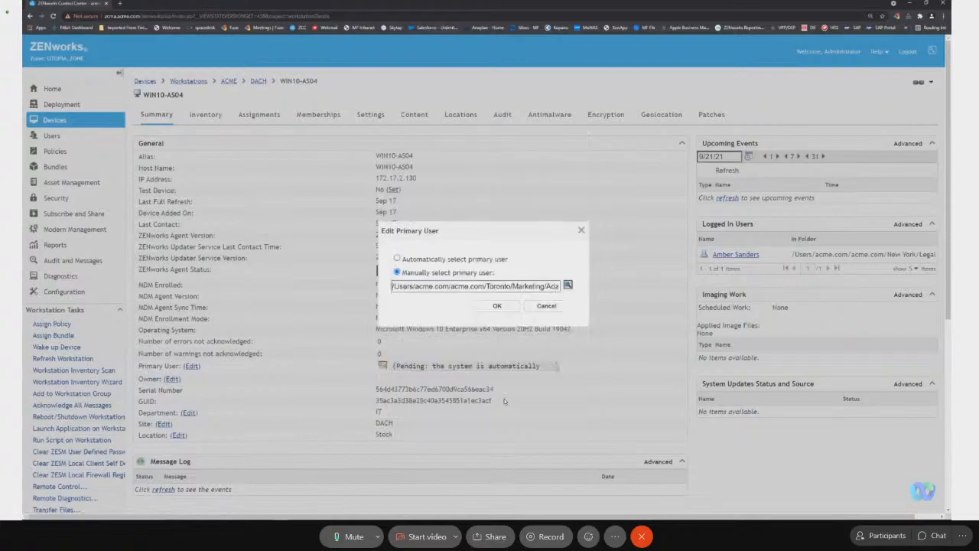
left_click(497, 306)
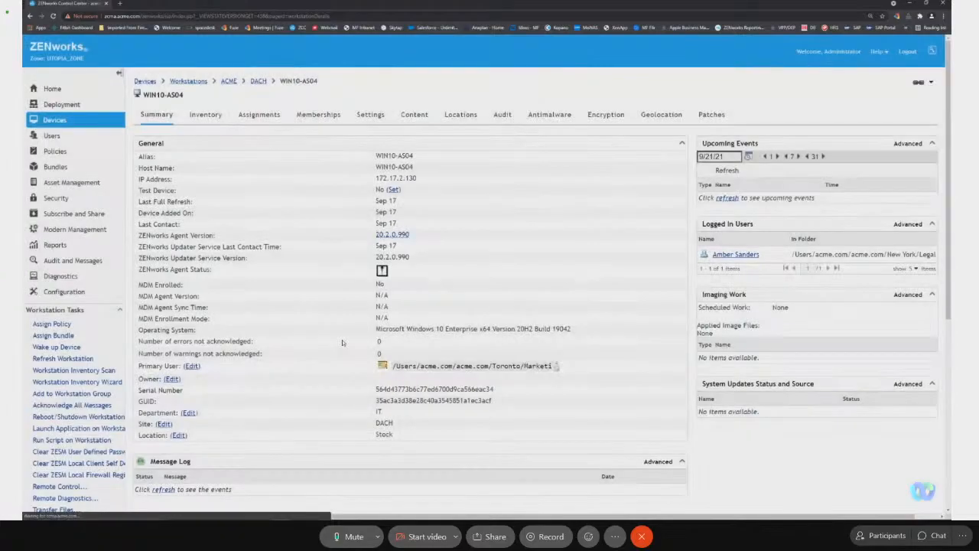
Recheck the compliance status of the 7Zip 19 [USER] licensed product.
scroll(211, 339, "down", 5)
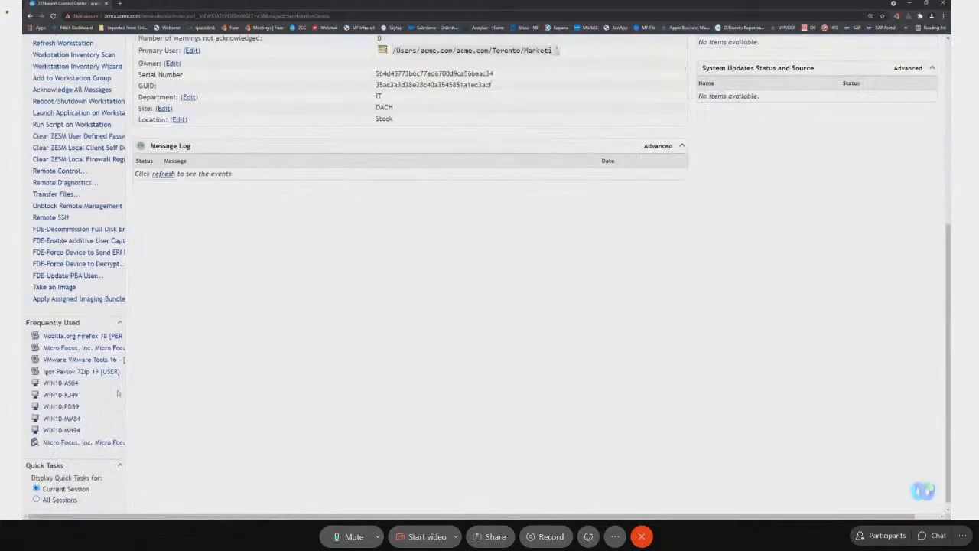
left_click(102, 372)
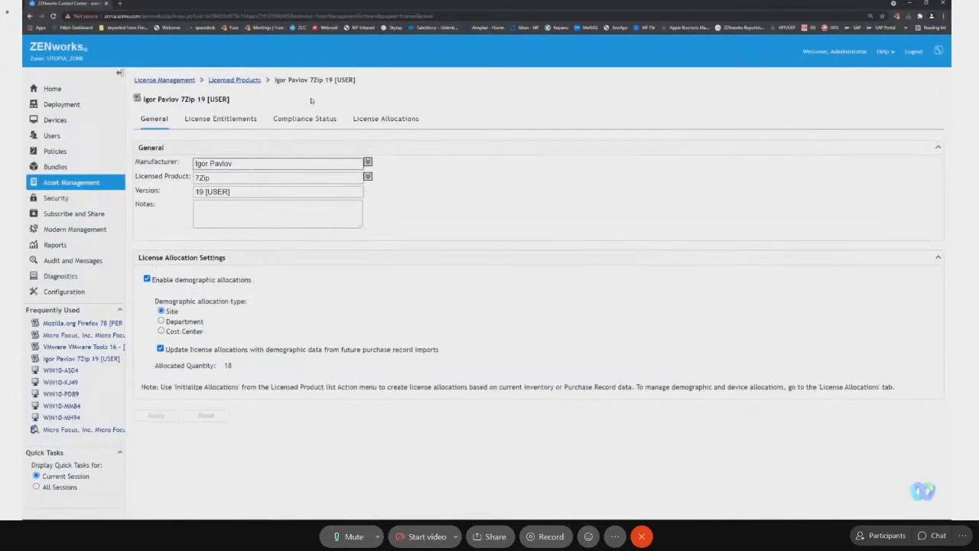
left_click(324, 119)
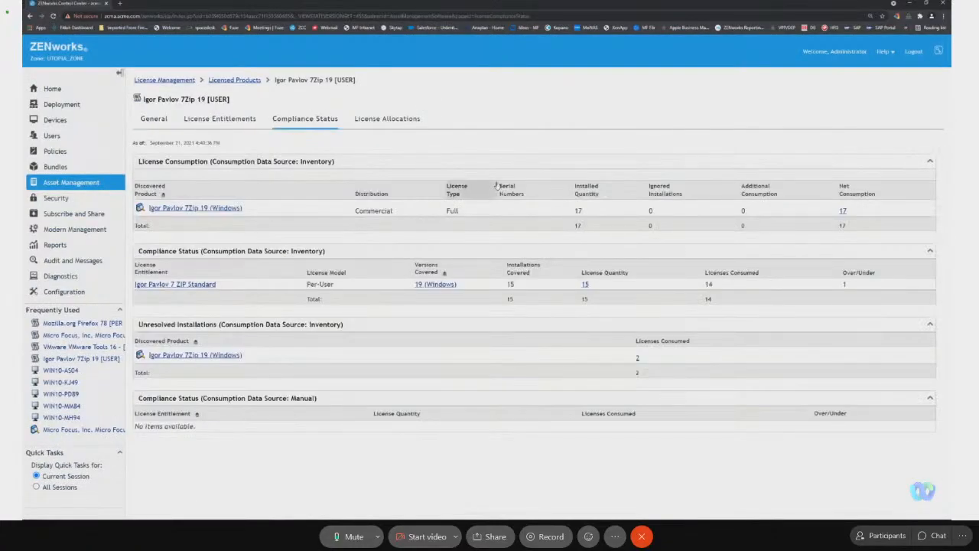
Refresh the compliance status for all licensed products from the licensed products list.
left_click(234, 79)
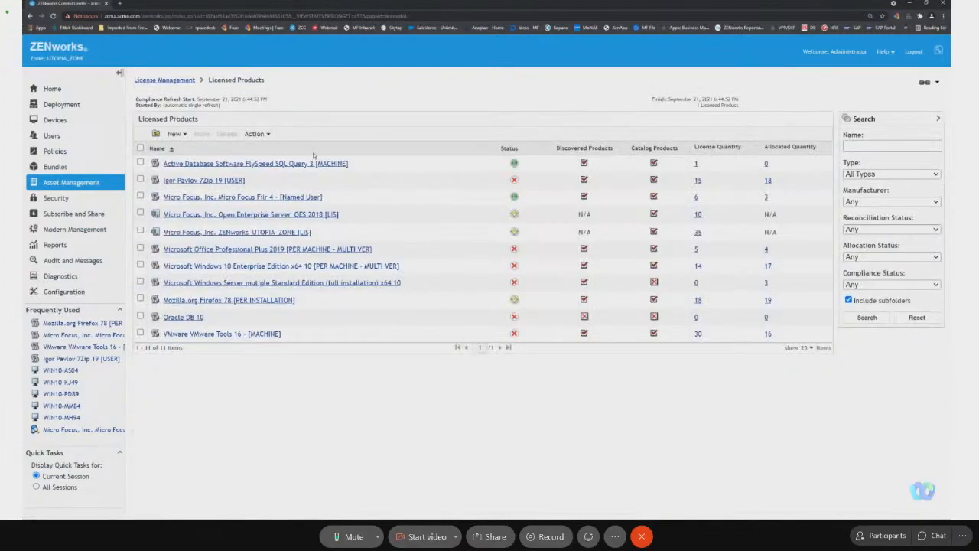
left_click(254, 134)
left_click(297, 168)
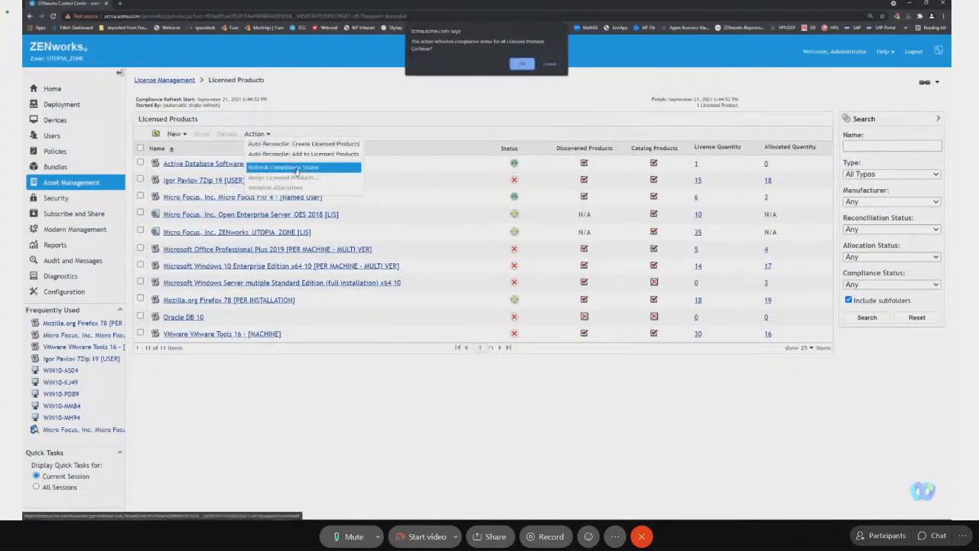
left_click(521, 64)
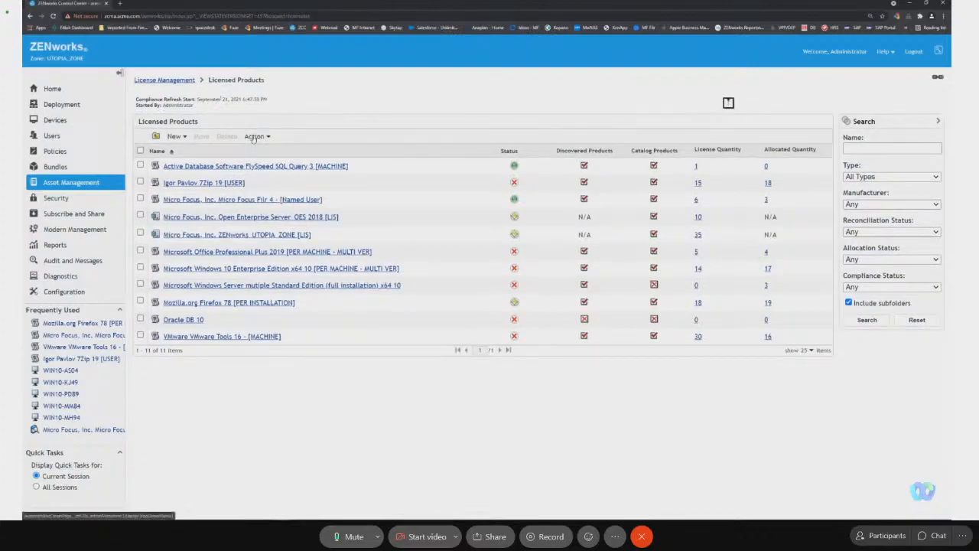
Review the compliance status of the 7Zip 19 [USER] licensed product from the refreshed licensed products list.
left_click(254, 136)
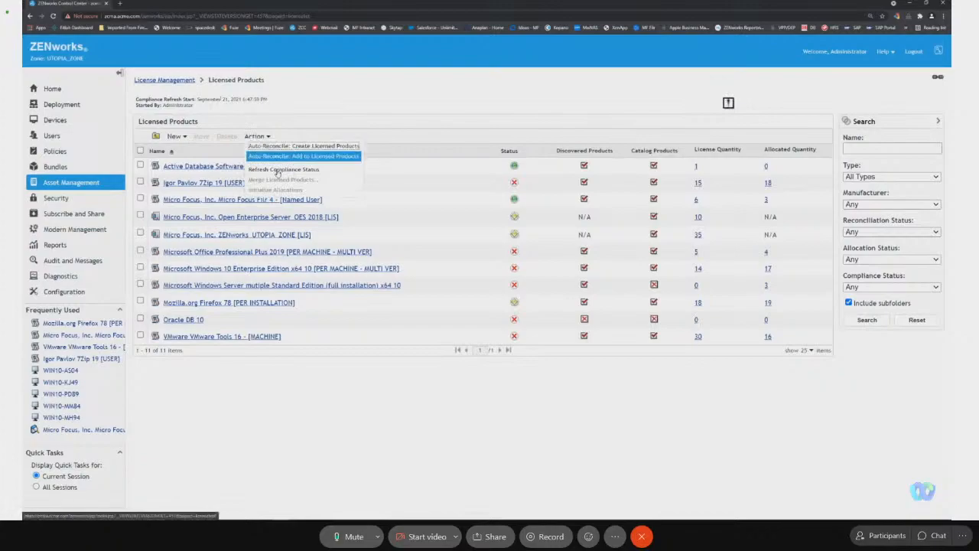
left_click(252, 134)
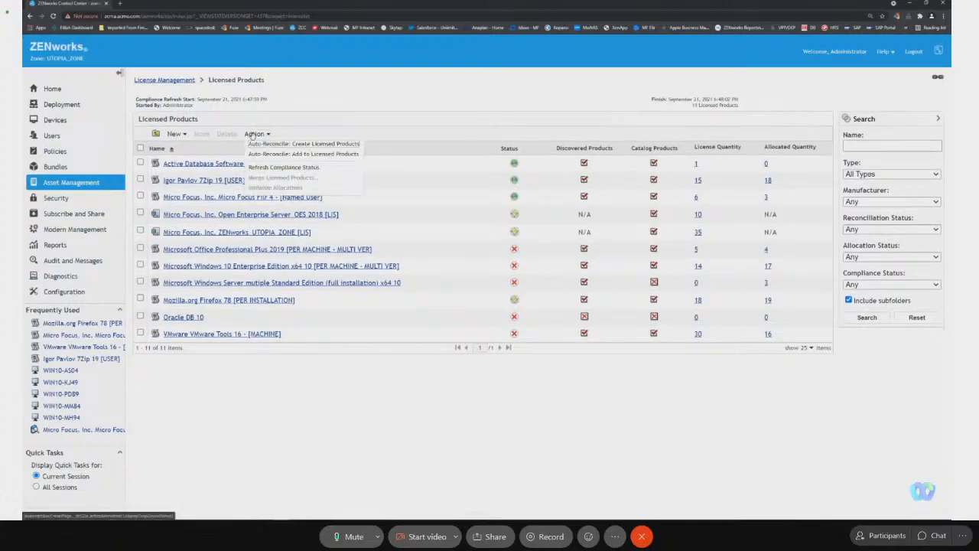
left_click(253, 135)
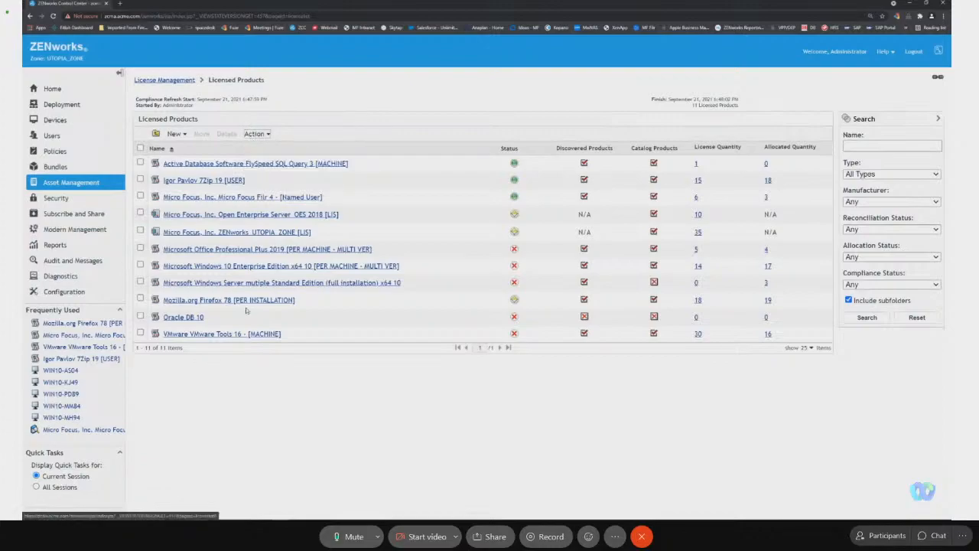
left_click(207, 182)
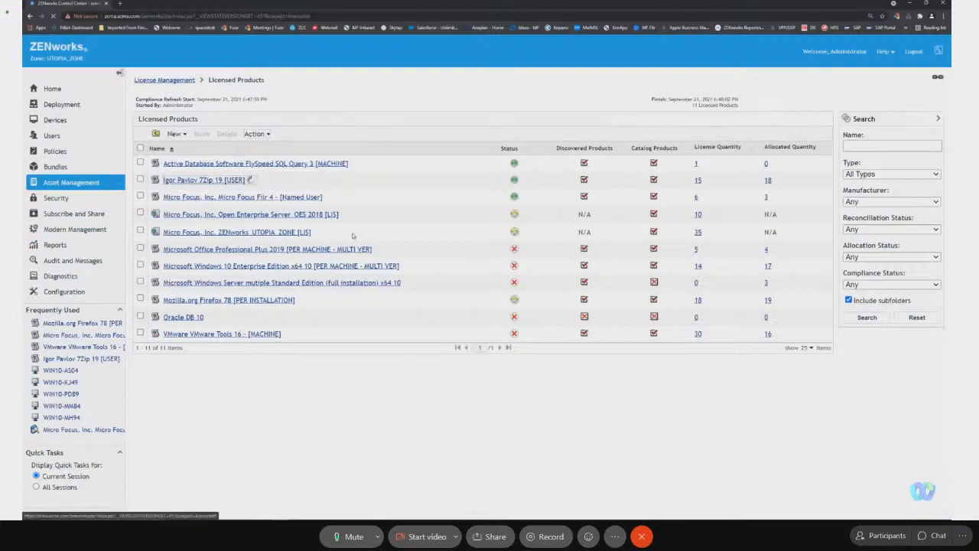
left_click(321, 120)
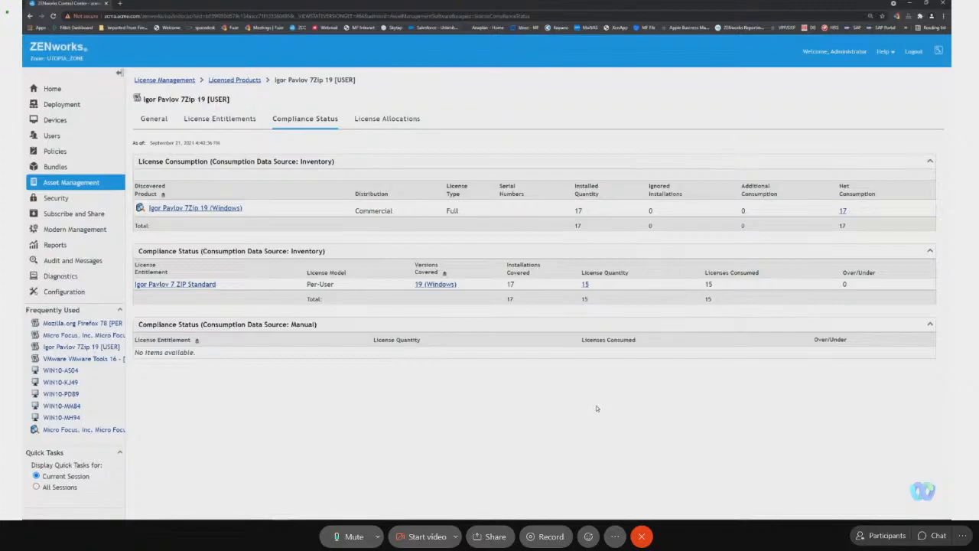
key("alt+Tab")
key("alt+Tab")
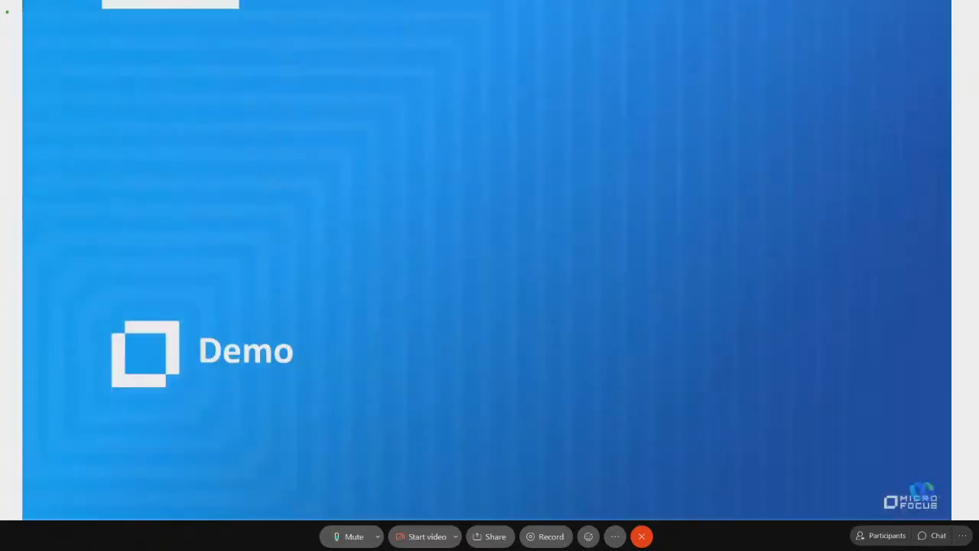
key("Right")
key("Right")
key("Right")
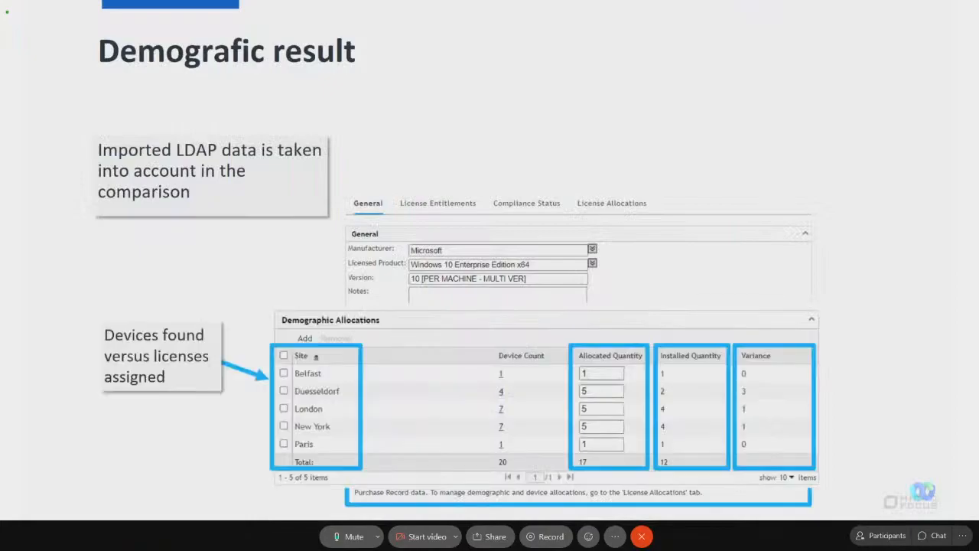
key("Right")
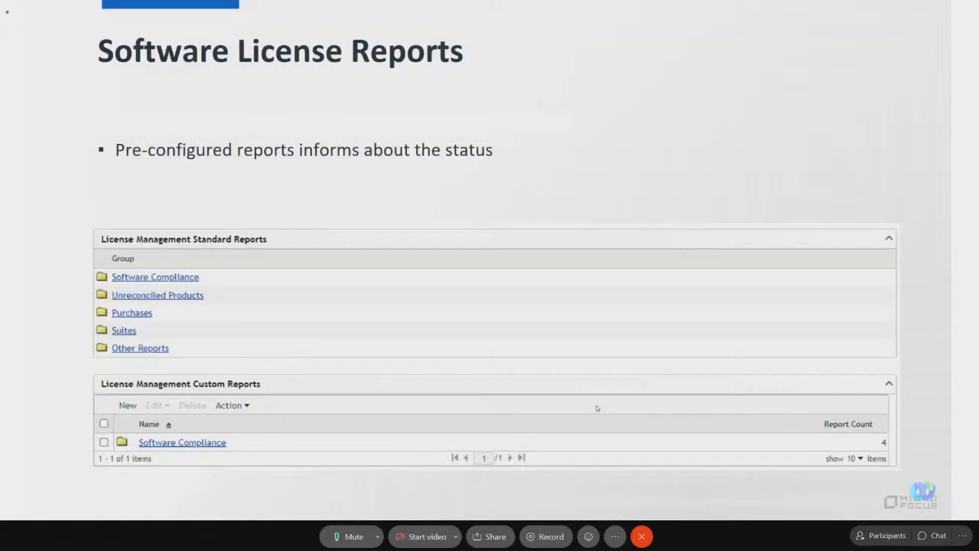
Switch to ZENworks Control Center and view the Suites / Components standard report under License Management Reports.
key("alt+Tab")
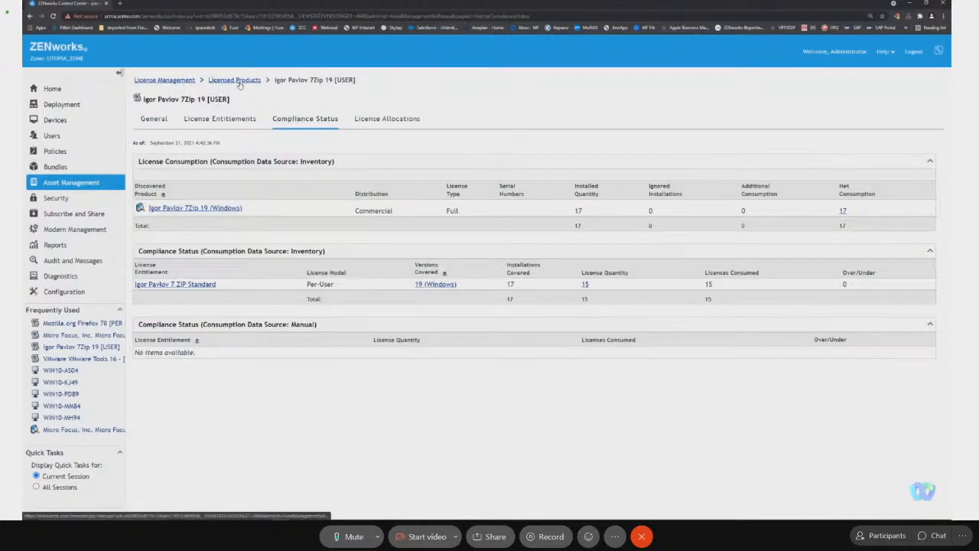
left_click(88, 177)
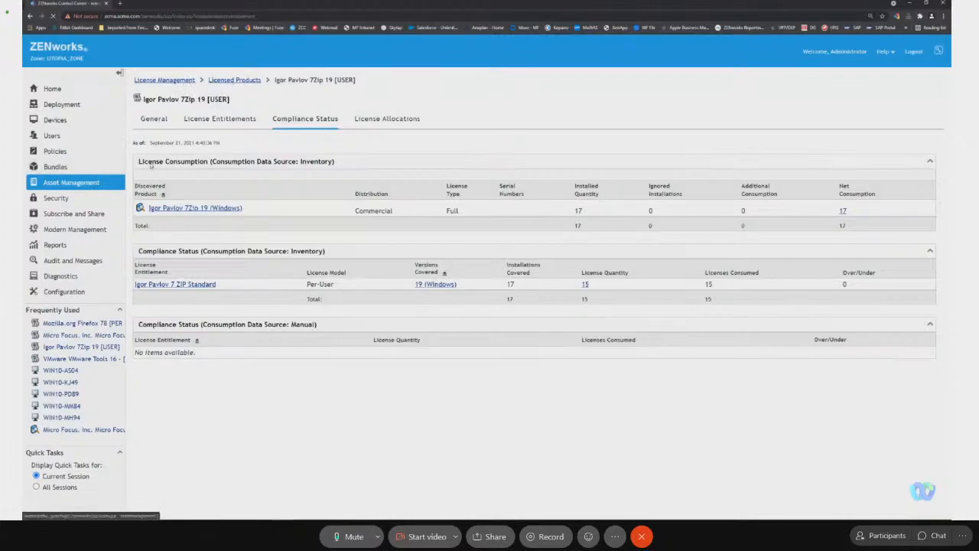
left_click(288, 108)
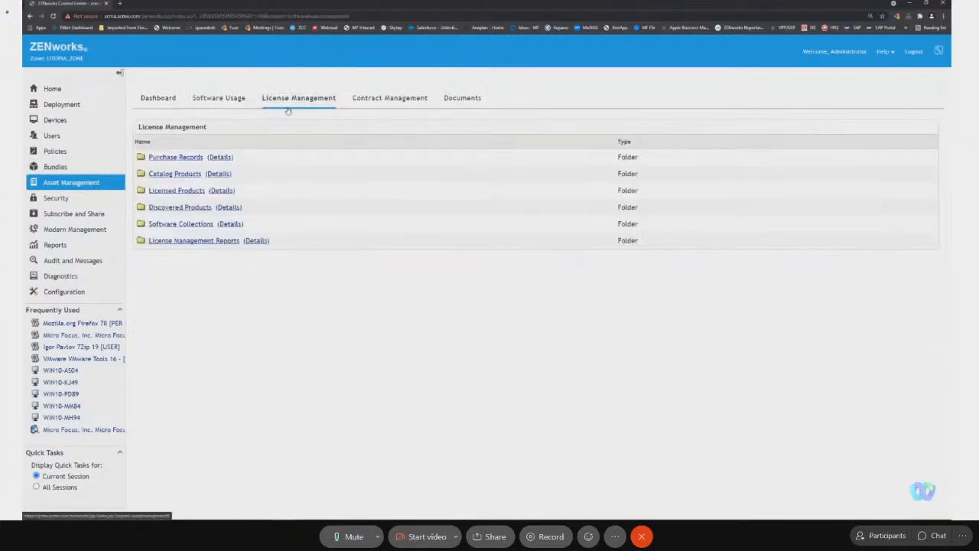
left_click(229, 240)
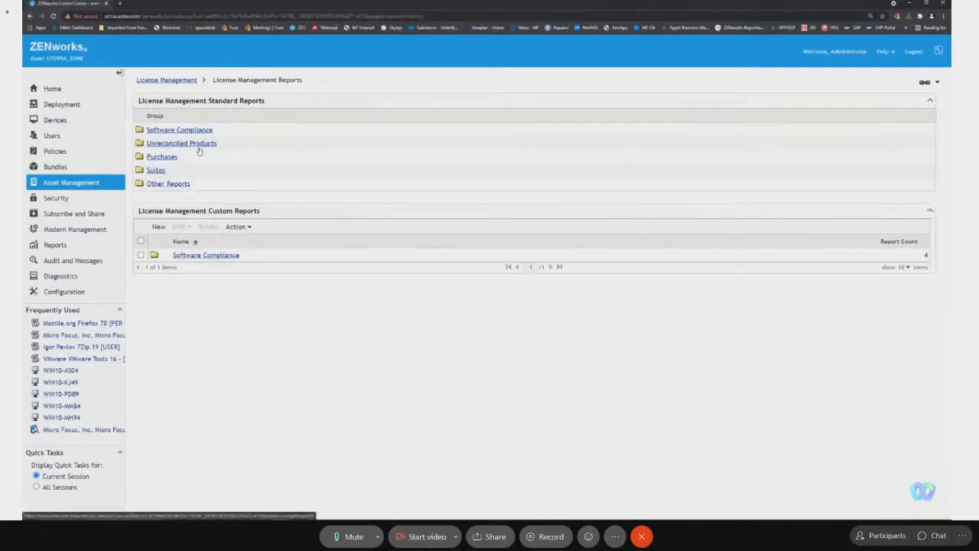
left_click(157, 172)
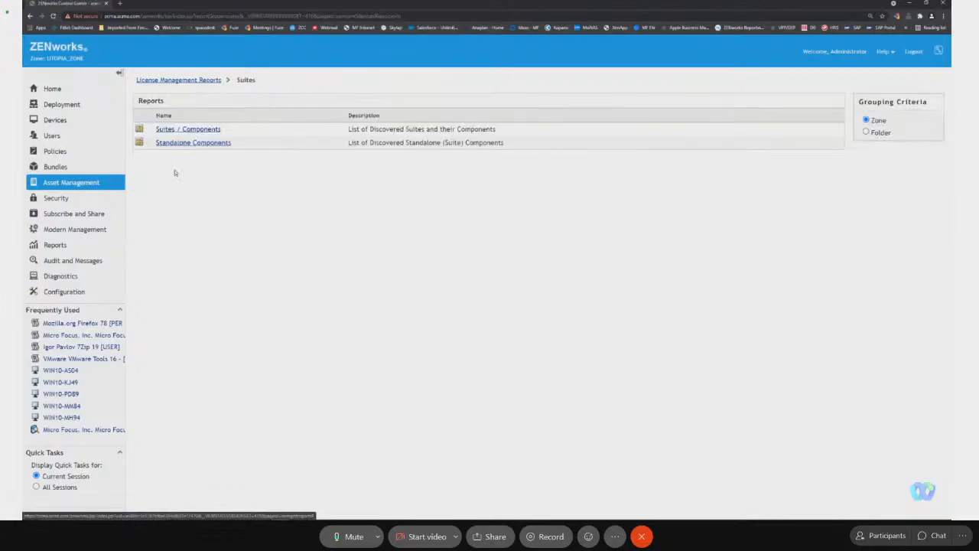
left_click(205, 129)
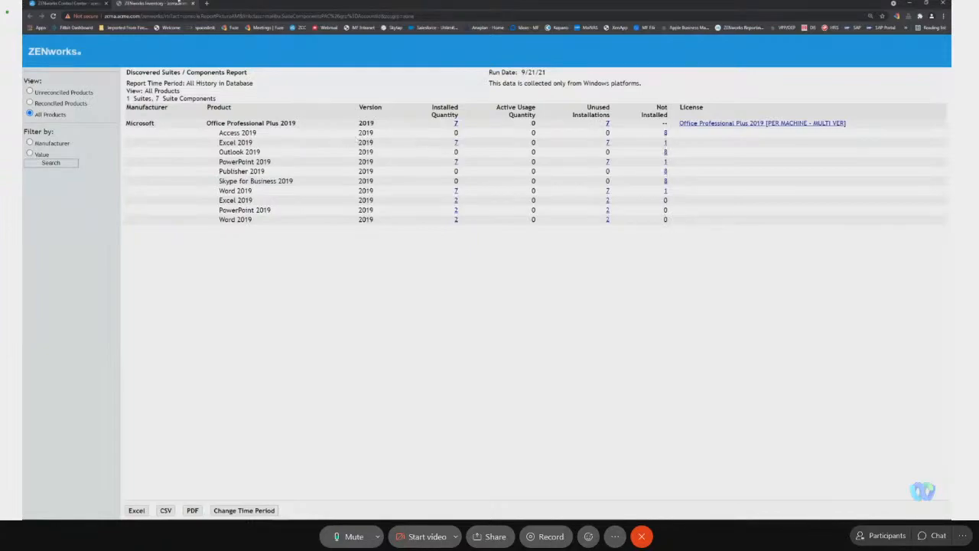
left_click(192, 4)
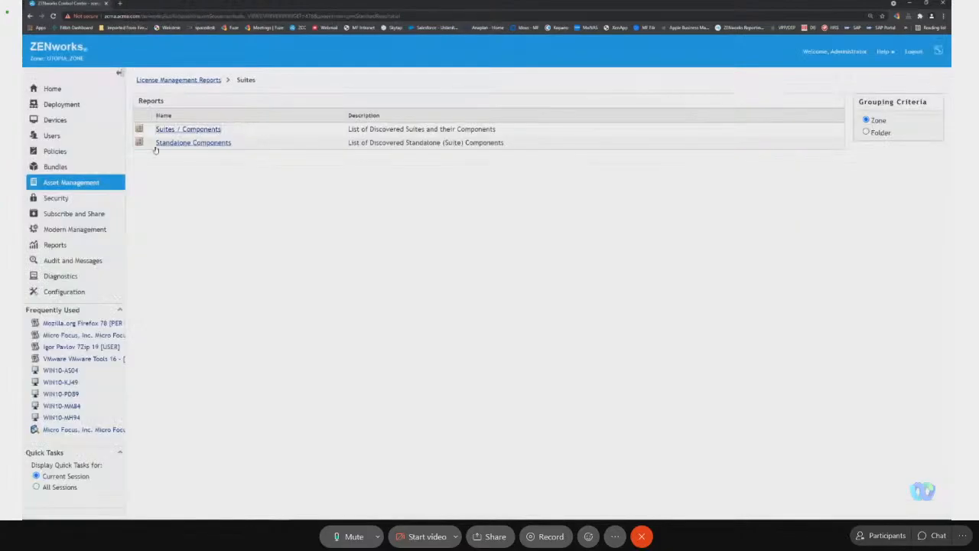
View the unreconciled Discovered Products standard report from License Management Reports and look through its product list.
left_click(194, 80)
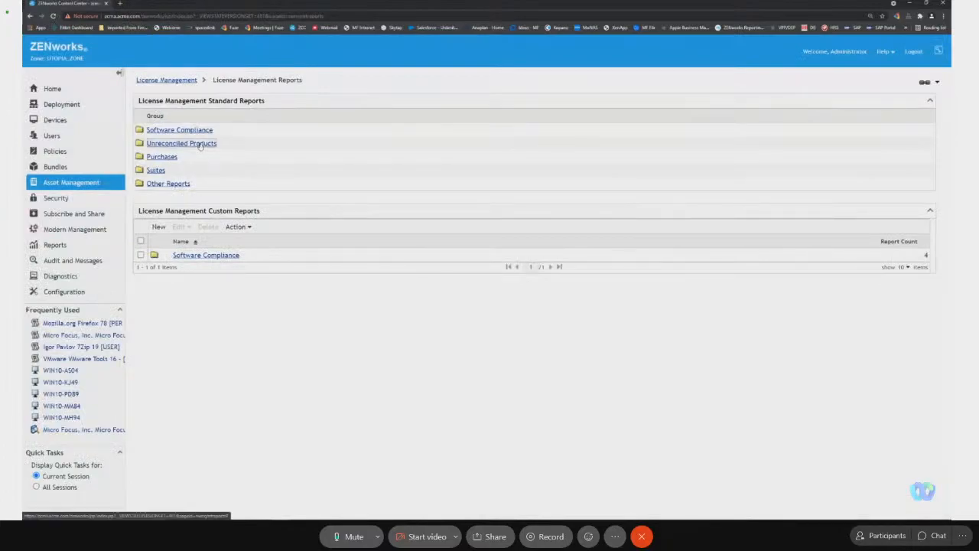
left_click(201, 144)
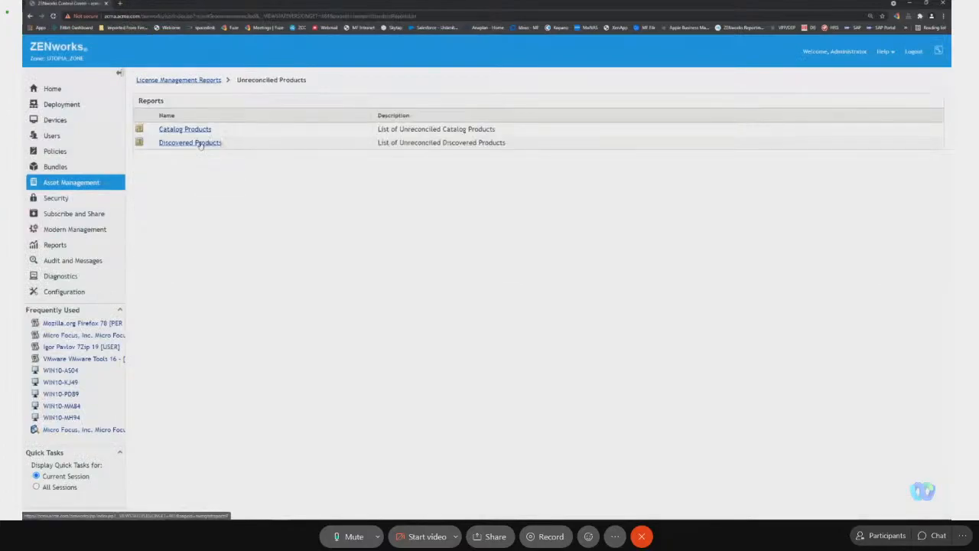
left_click(197, 144)
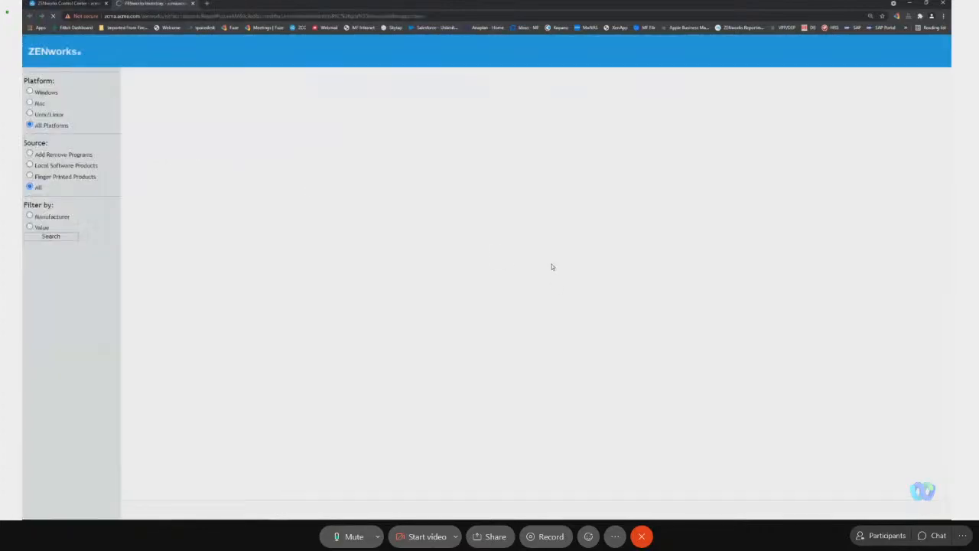
scroll(568, 194, "down", 15)
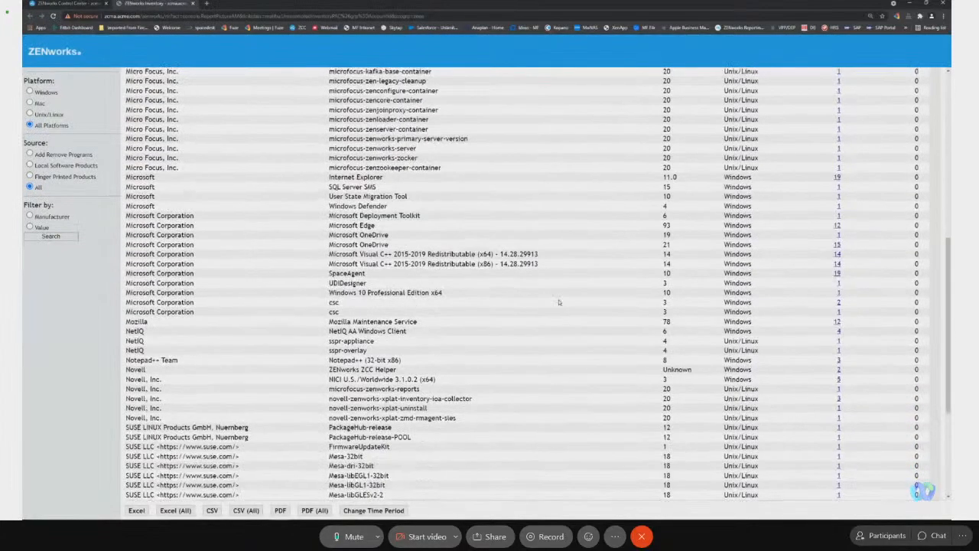
scroll(568, 344, "up", 15)
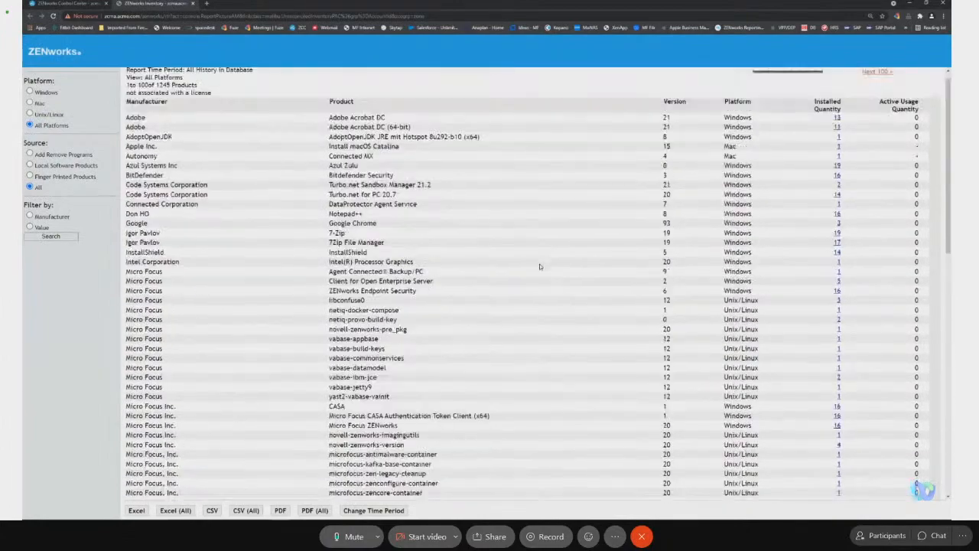
scroll(539, 266, "down", 10)
scroll(520, 252, "up", 12)
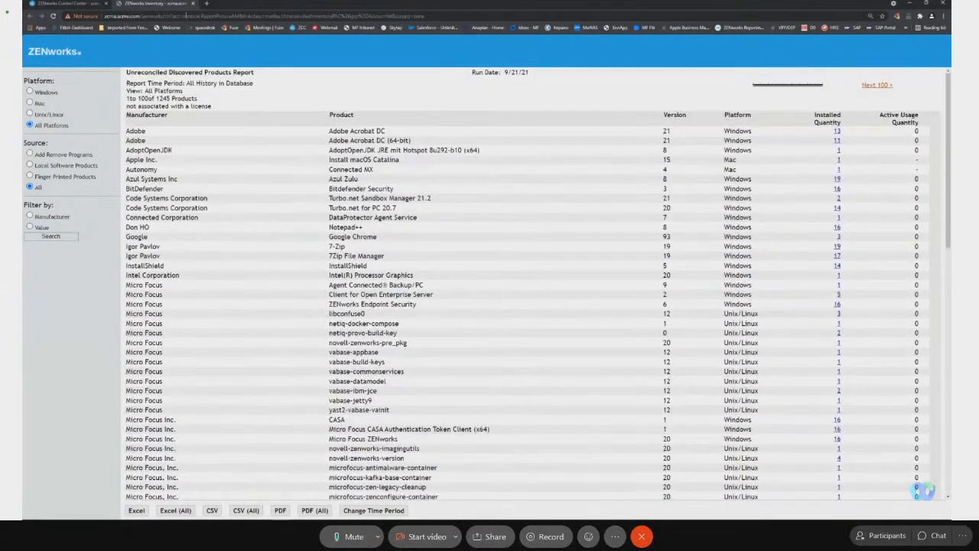
left_click(192, 3)
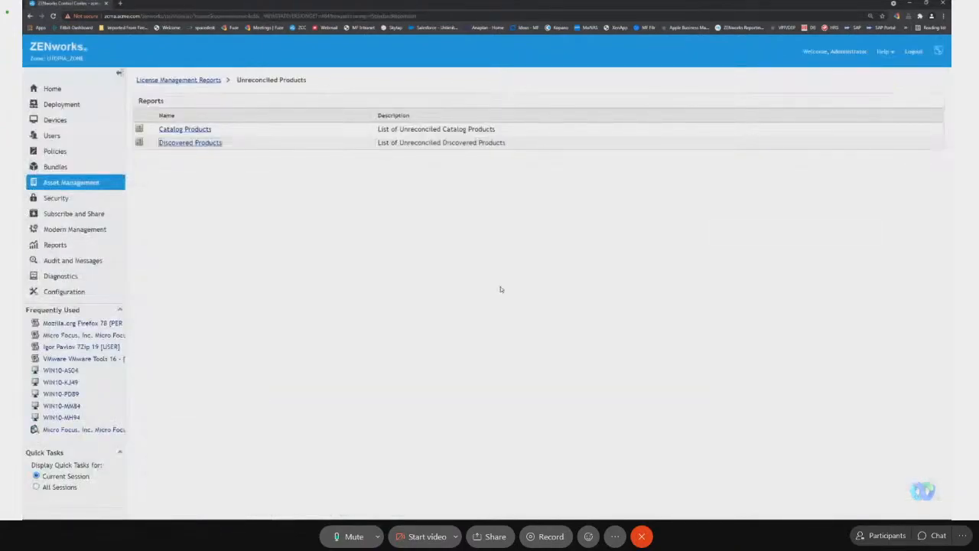
key("alt+Tab")
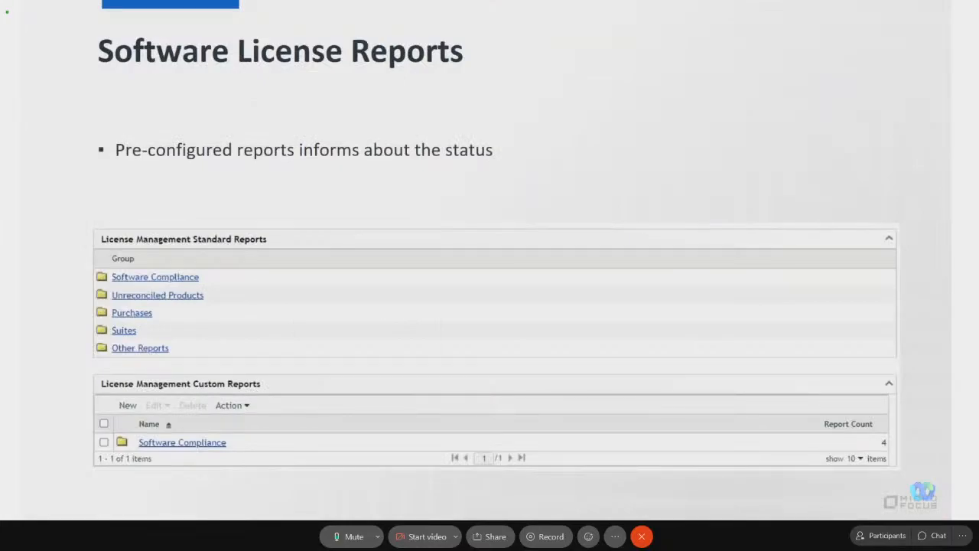
key("Right")
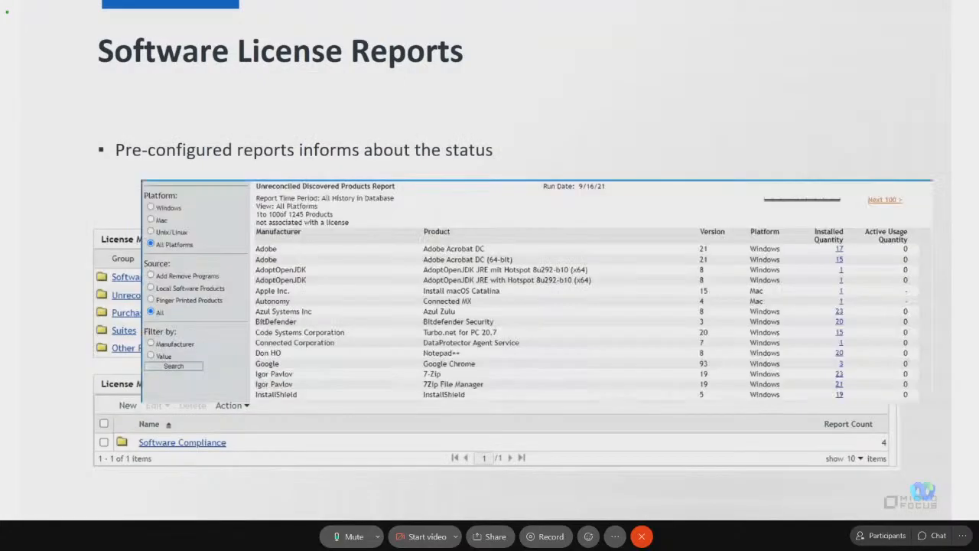
key("Right")
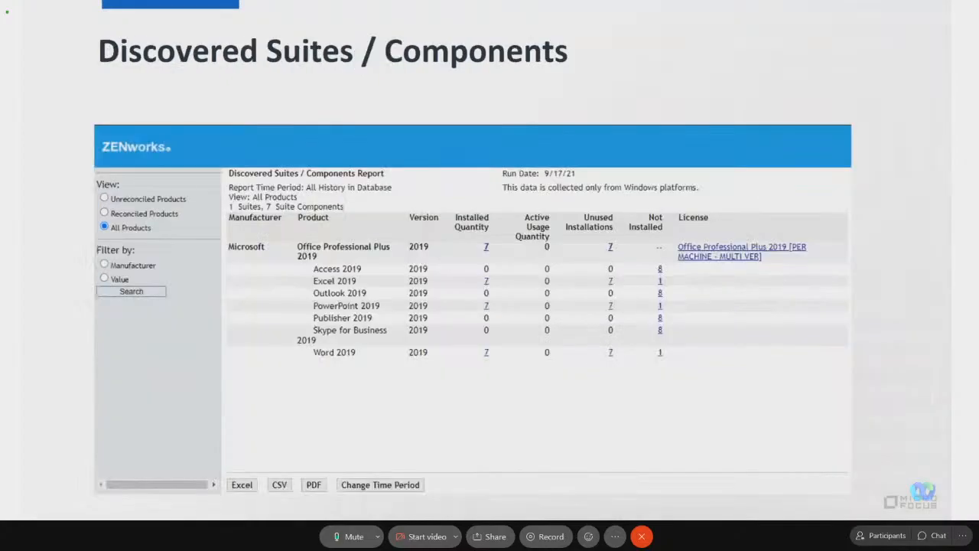
key("Right")
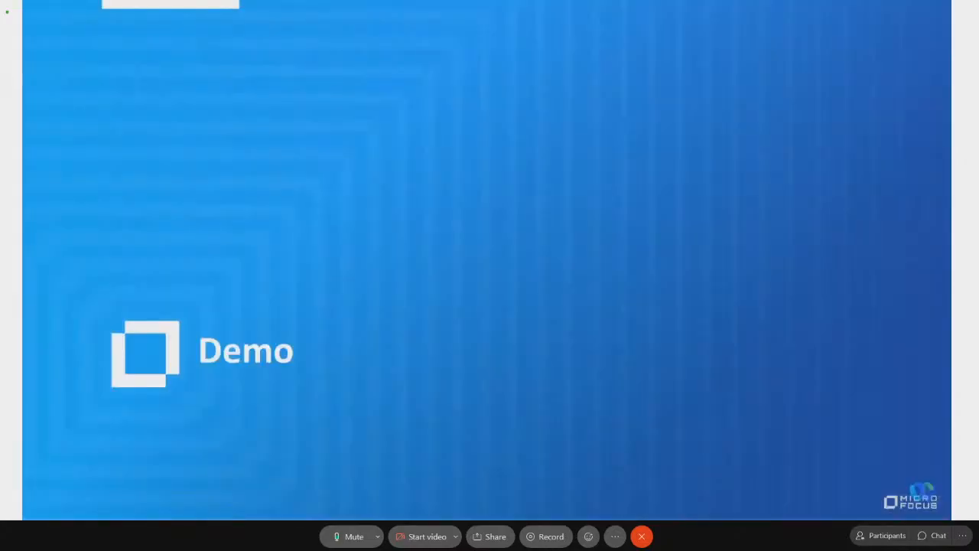
key("Right")
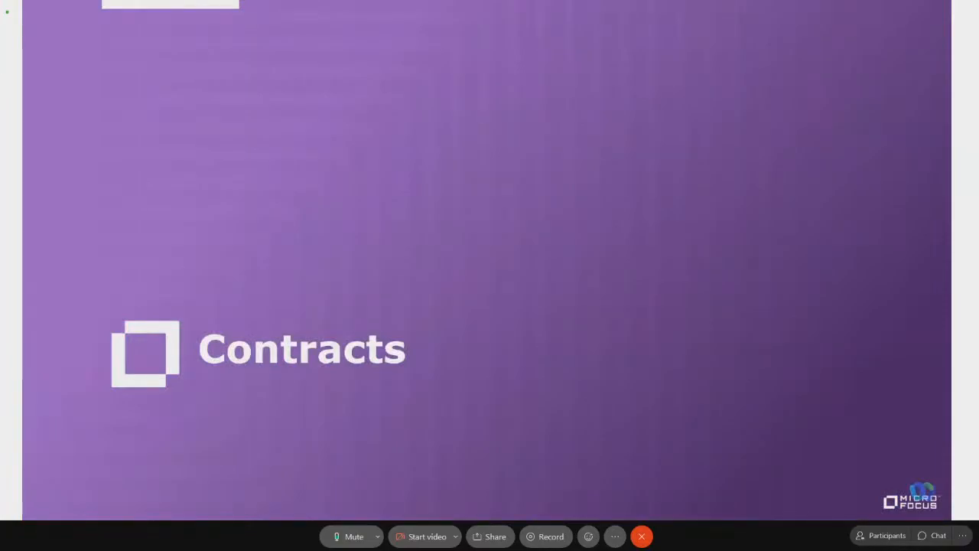
key("Right")
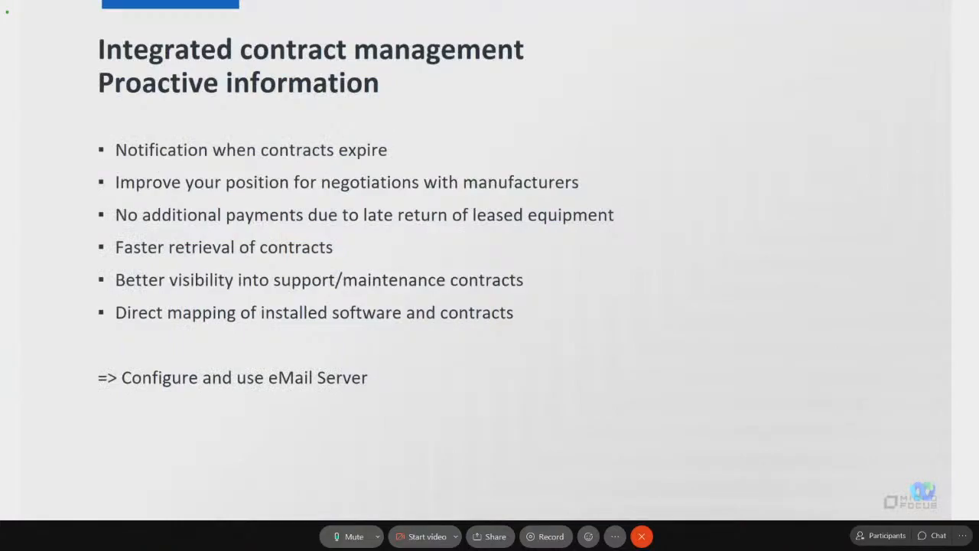
Switch to ZENworks Control Center and view the Contract Management folders and the Documents list in Asset Management.
key("alt+Tab")
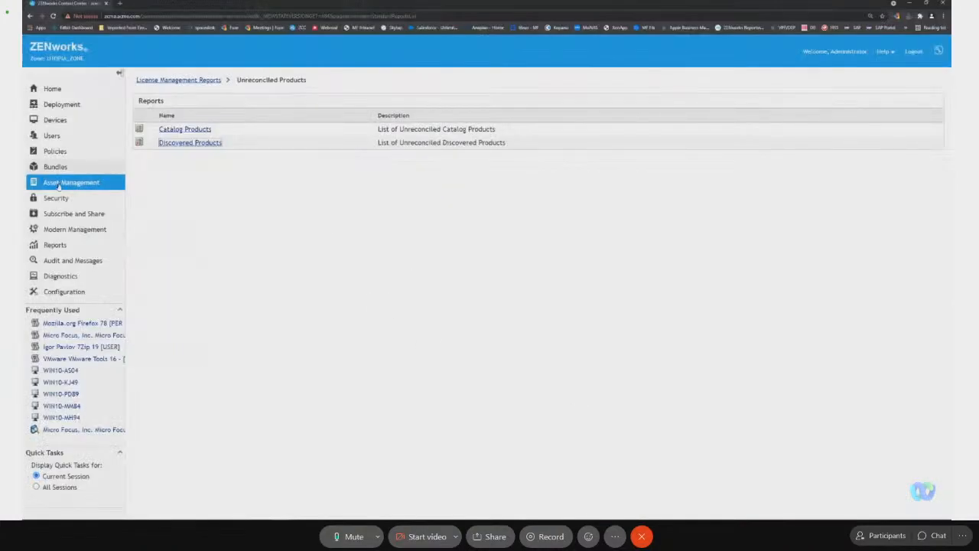
left_click(115, 185)
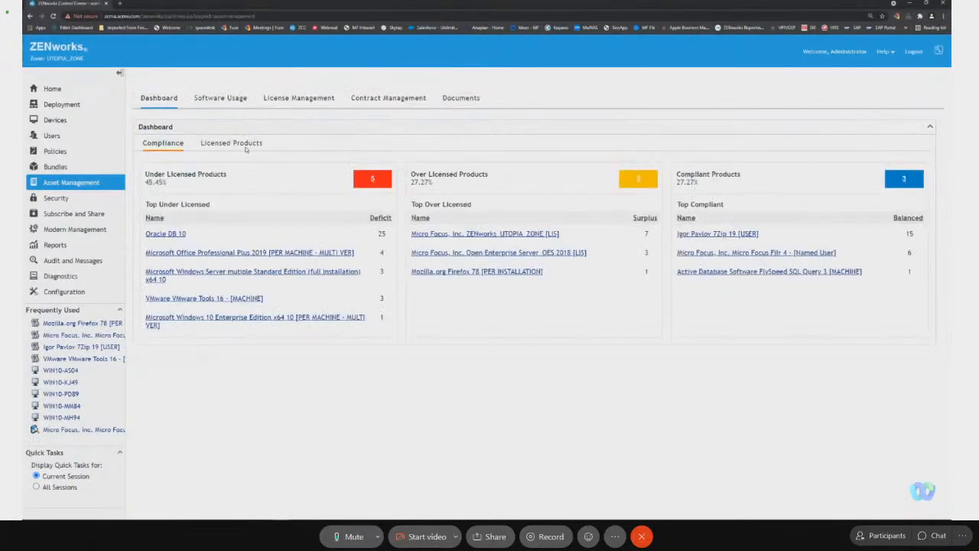
left_click(388, 100)
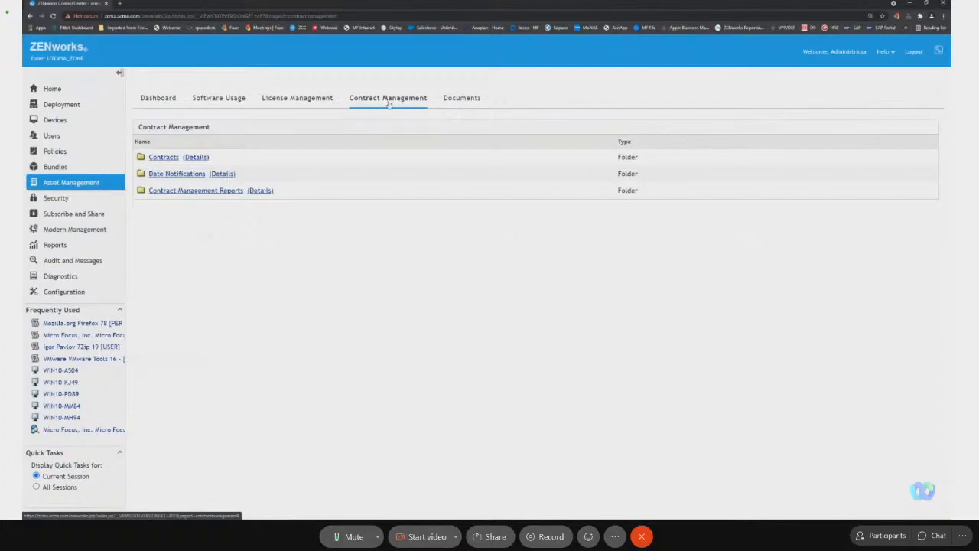
left_click(476, 100)
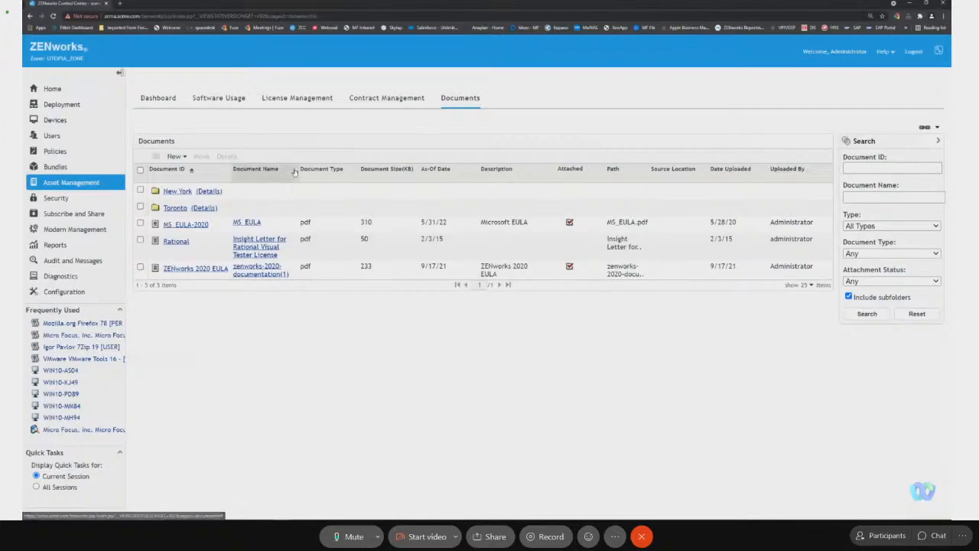
Start uploading a new document, using the file Chrome Online Agreement - Chrome Enterprise.pdf.
left_click(174, 156)
left_click(195, 166)
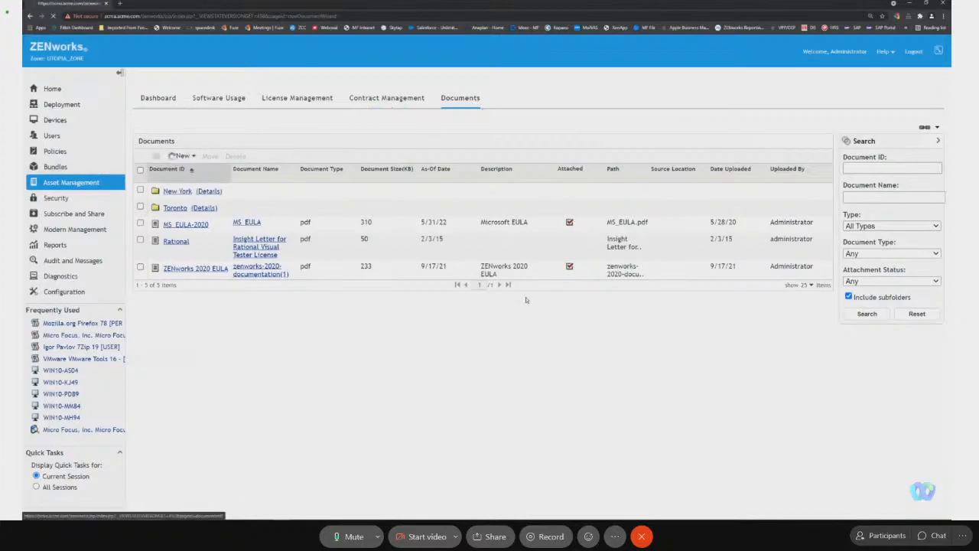
left_click(286, 133)
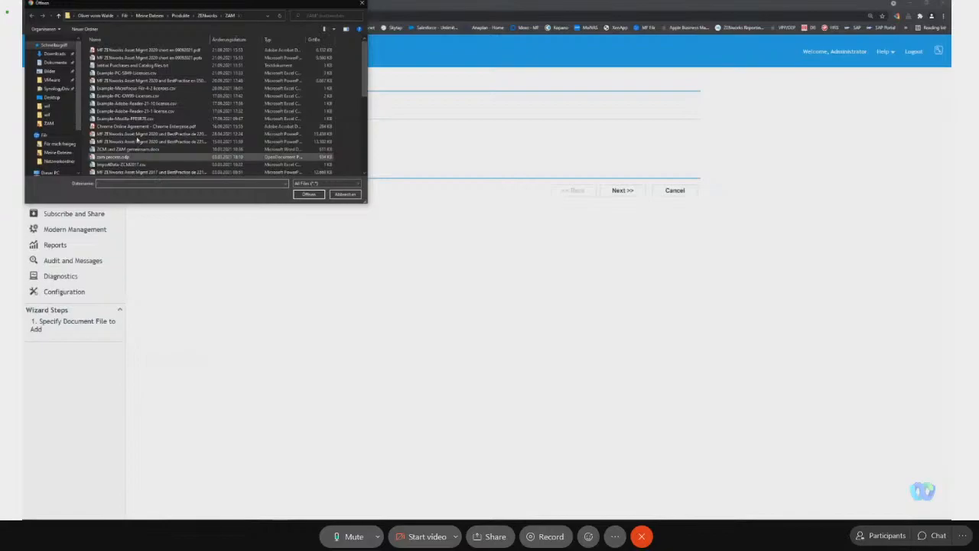
left_click(176, 126)
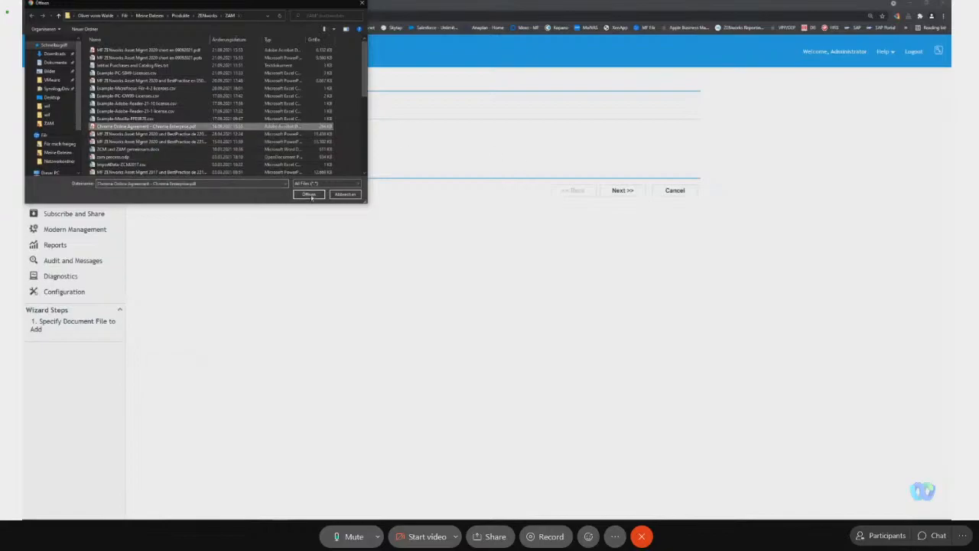
left_click(309, 194)
left_click(622, 190)
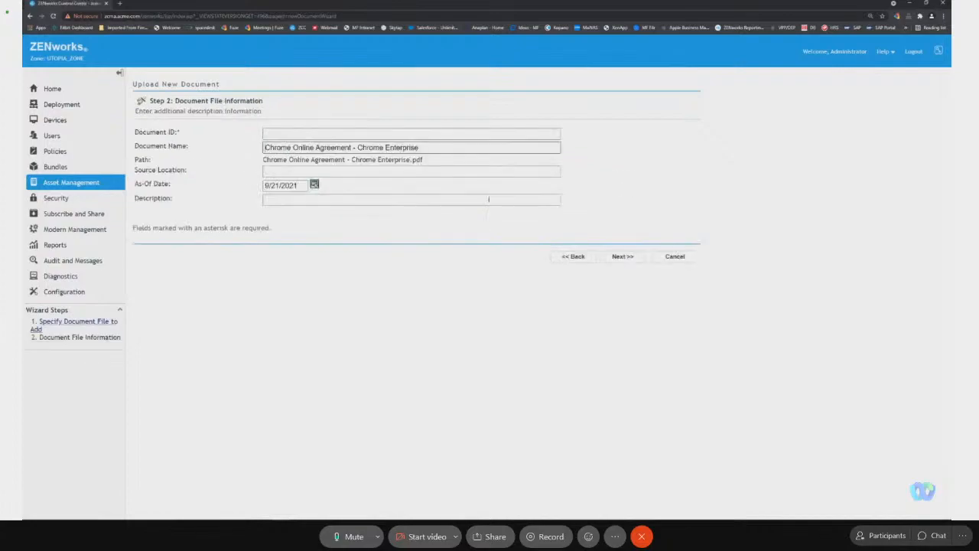
Set the document ID to Chrome Enterprise, copied from the document name, and finish the upload.
left_click_drag(419, 147, 357, 148)
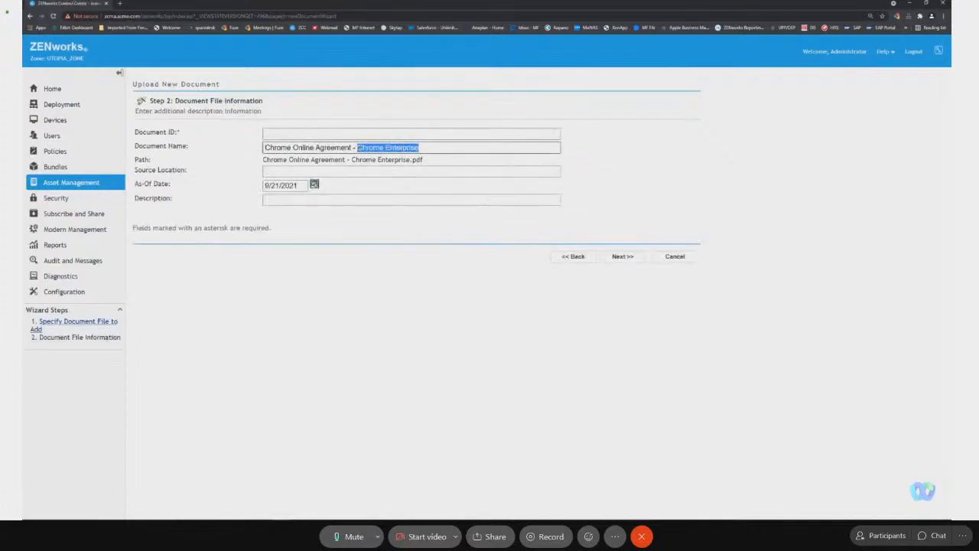
key("ctrl+c")
left_click(348, 133)
key("ctrl+v")
left_click(638, 261)
left_click(623, 244)
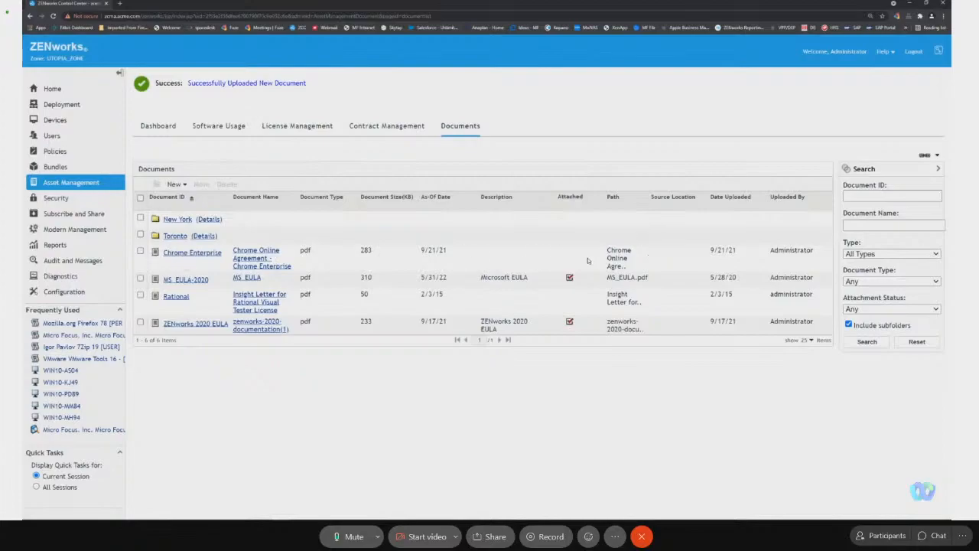
Start a new contract in the Contracts list of Contract Management with the contract ID Google Chrome.
left_click(408, 124)
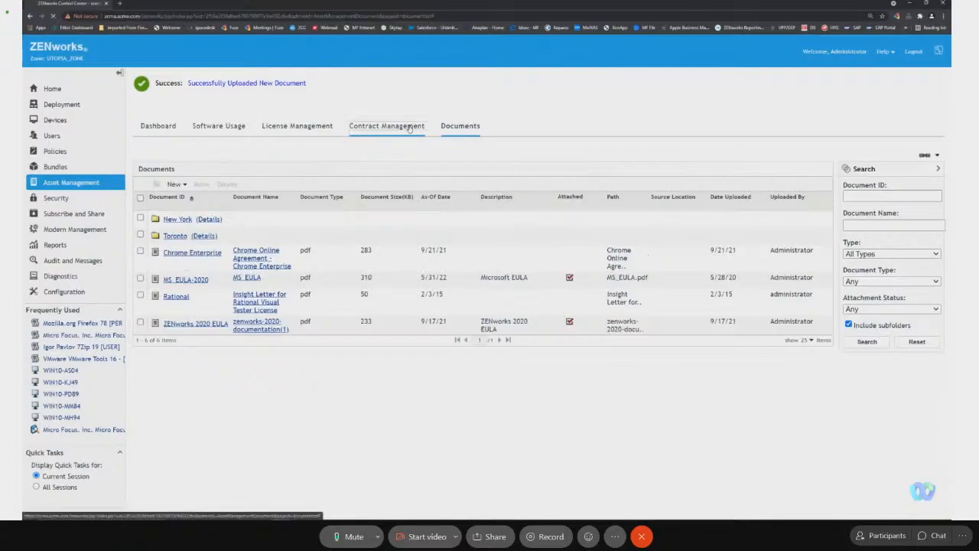
left_click(163, 157)
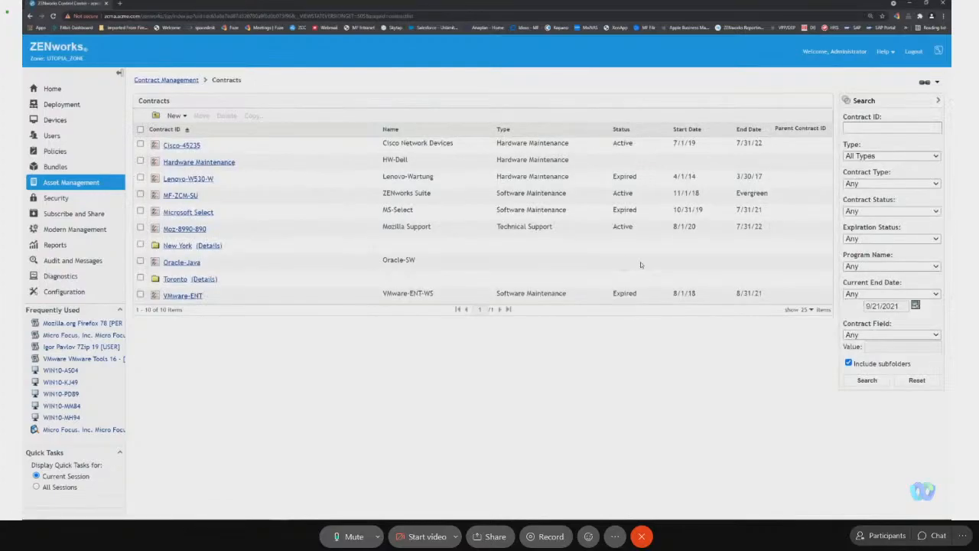
left_click(175, 115)
left_click(183, 125)
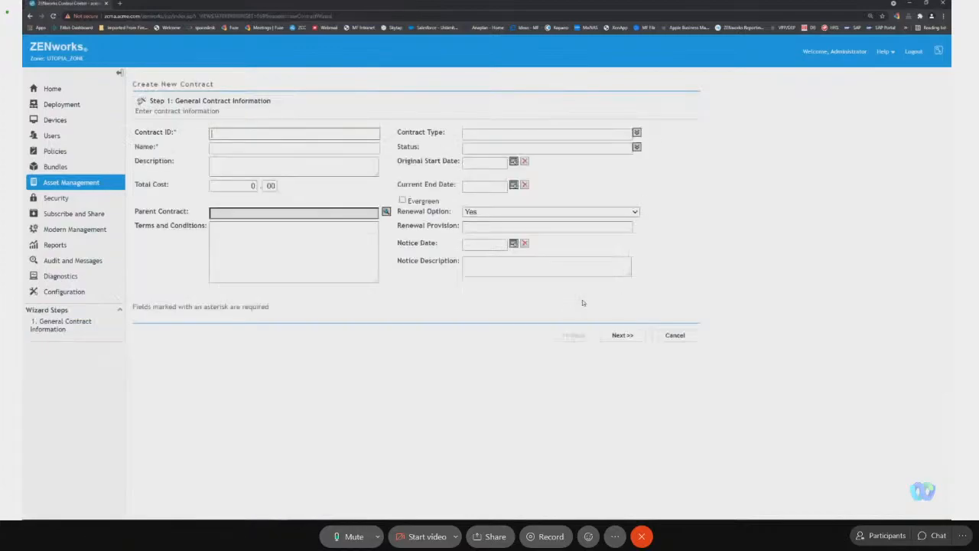
type("Google Chrom")
key("Tab")
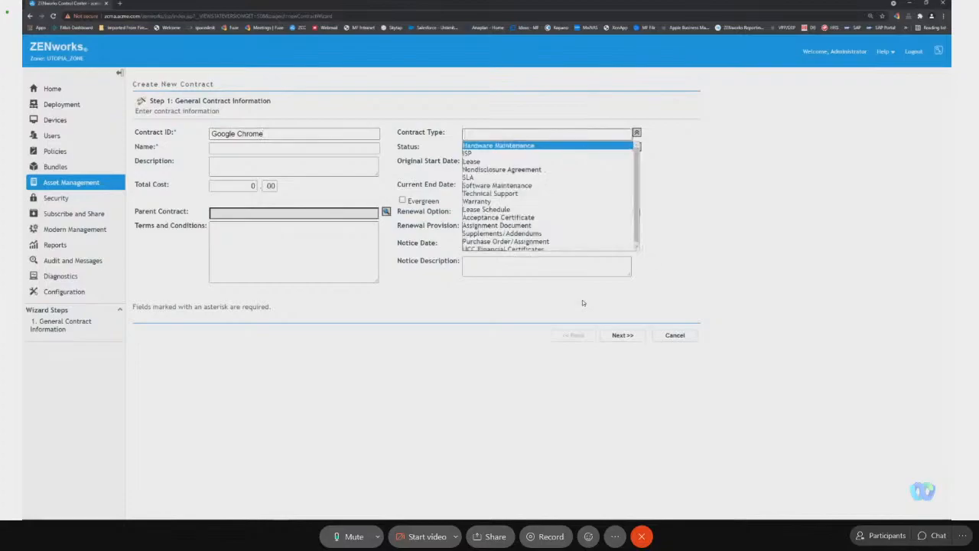
Set the contract type to Technical Support, the name to Chrome-9459 and the total cost to 100.
left_click(543, 193)
left_click(237, 149)
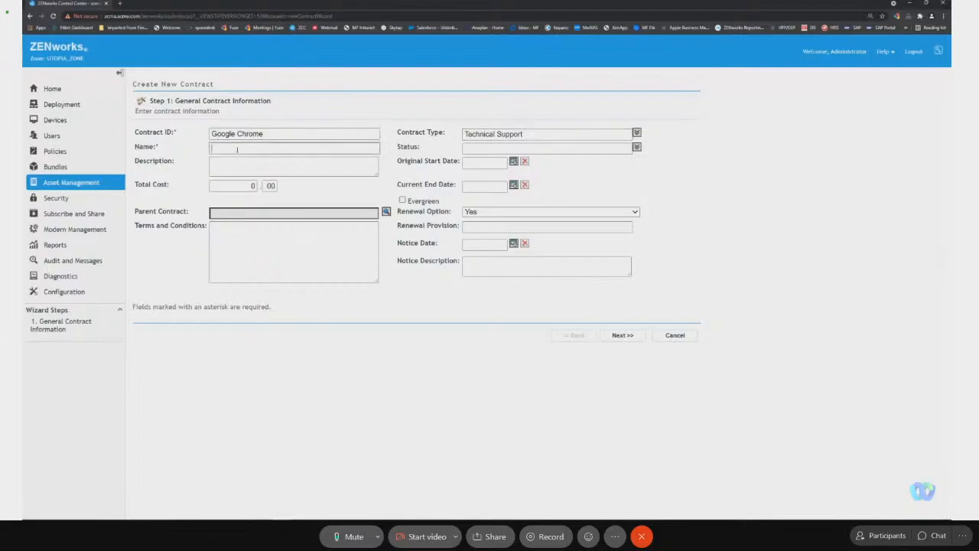
type("Chrome-9459")
left_click(246, 186)
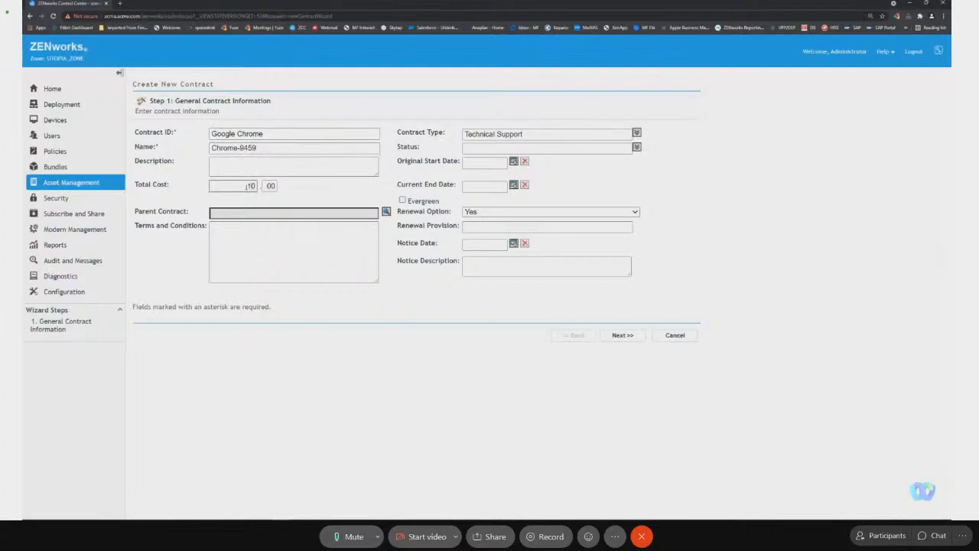
Set the contract status to Active and the original start date to 9/21/2021.
left_click(636, 147)
left_click(606, 169)
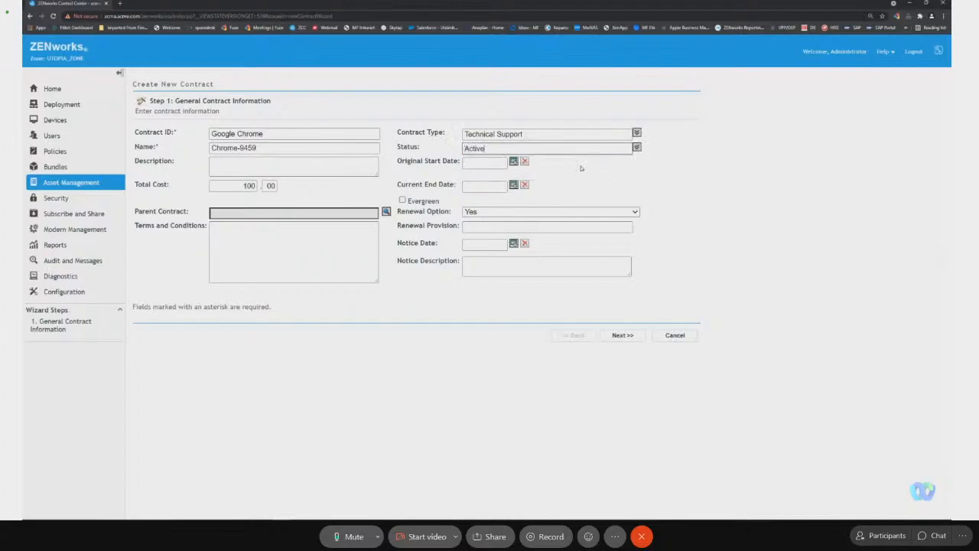
left_click(513, 161)
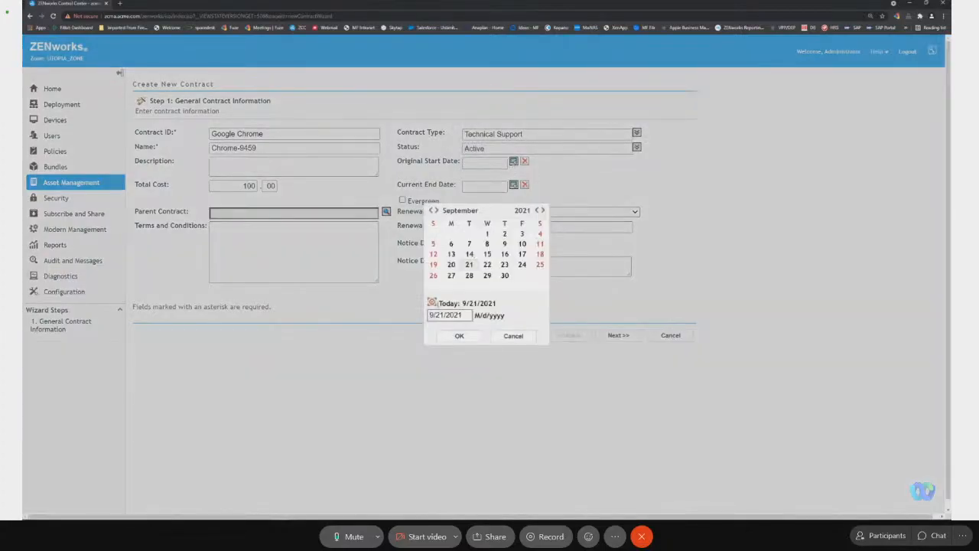
left_click(451, 333)
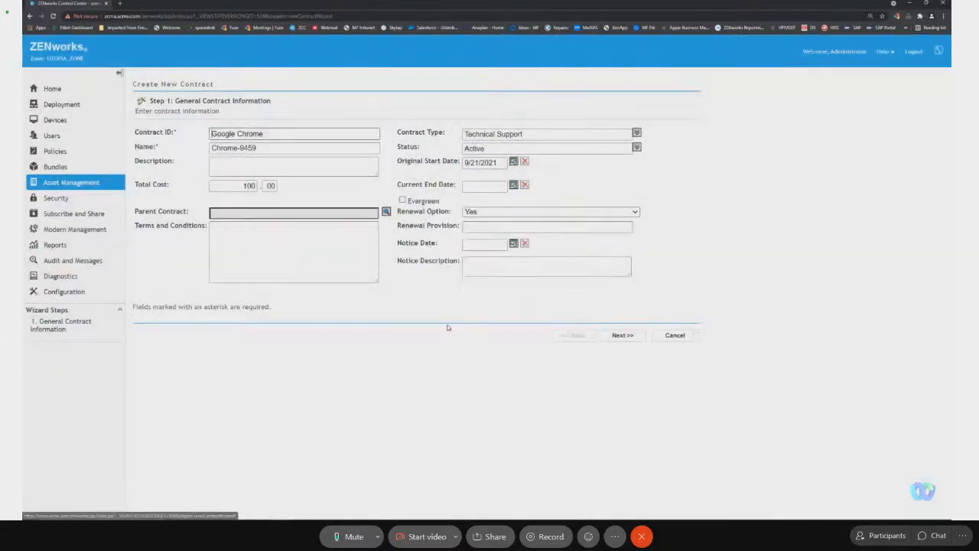
Set the contract's current end date to 11/30/2021.
left_click(513, 184)
left_click(542, 211)
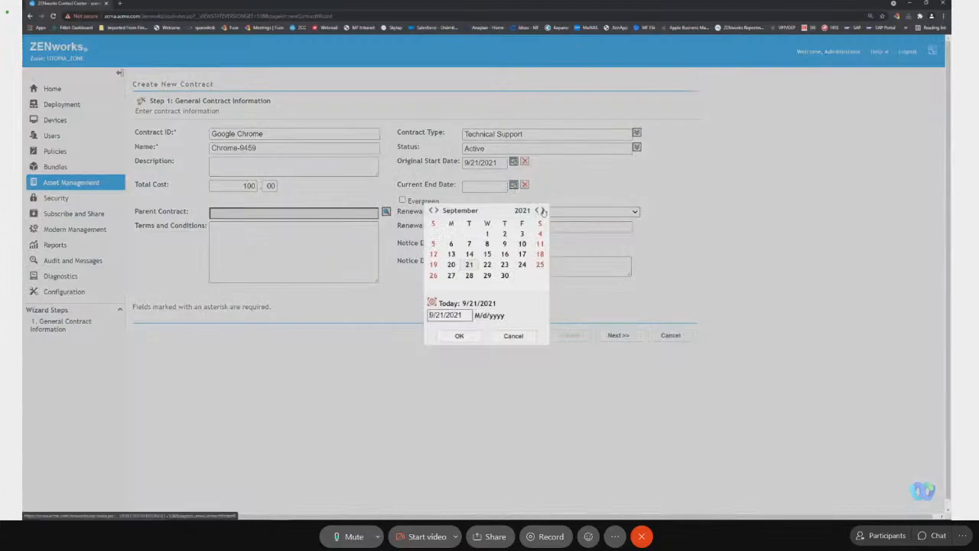
left_click(542, 212)
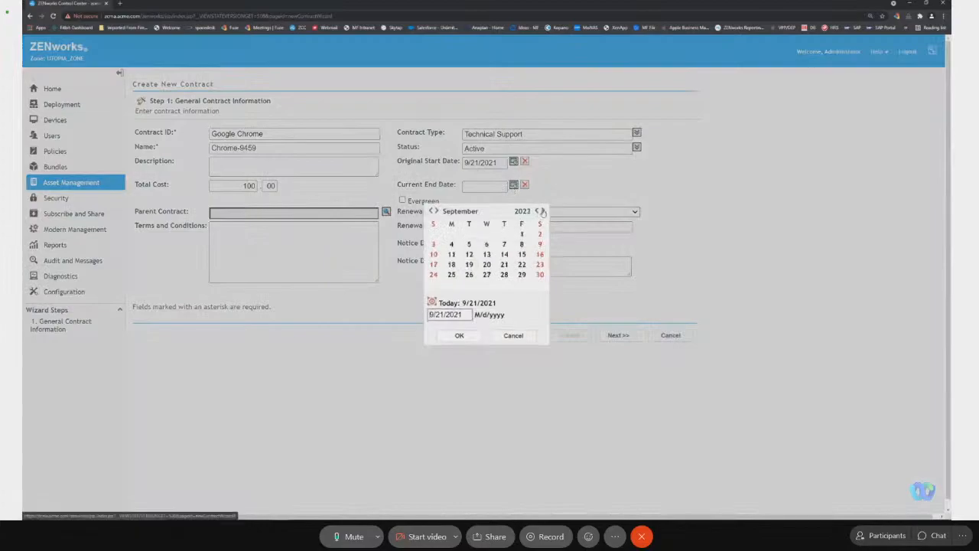
left_click(437, 211)
left_click(437, 212)
left_click(469, 275)
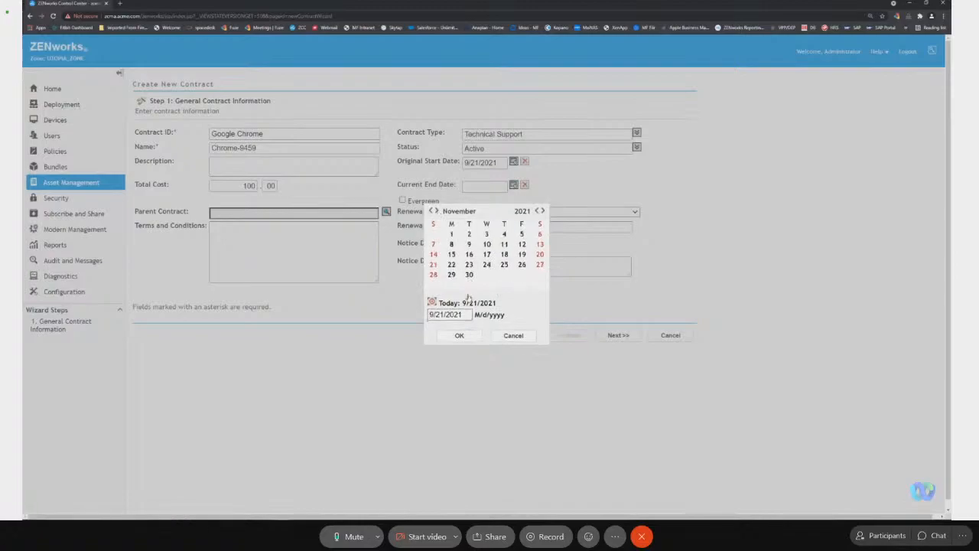
left_click(469, 338)
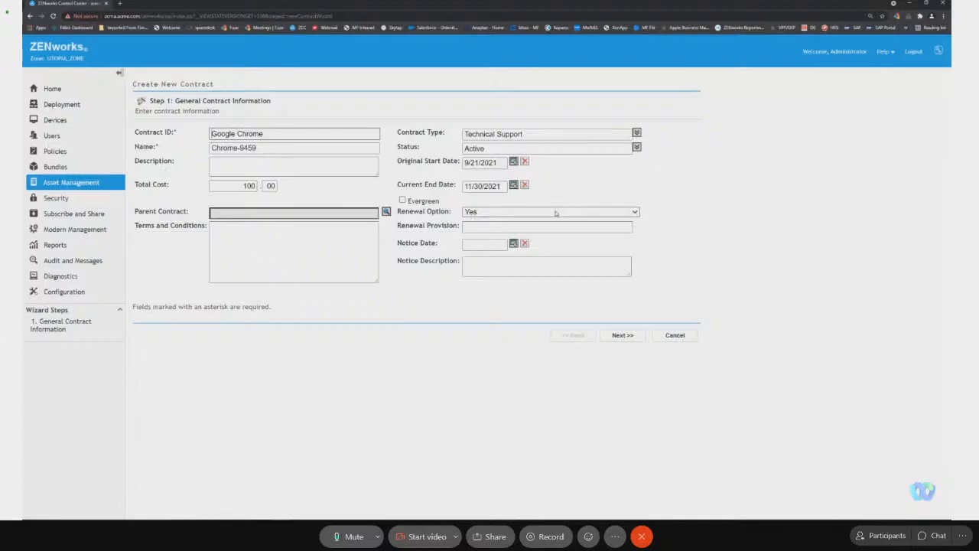
Set the notice date to 9/30/2021 with the notice description "Renewal of Chrome while testing".
left_click(514, 243)
left_click(505, 275)
left_click(482, 268)
type("Renewal of Chrome while testing")
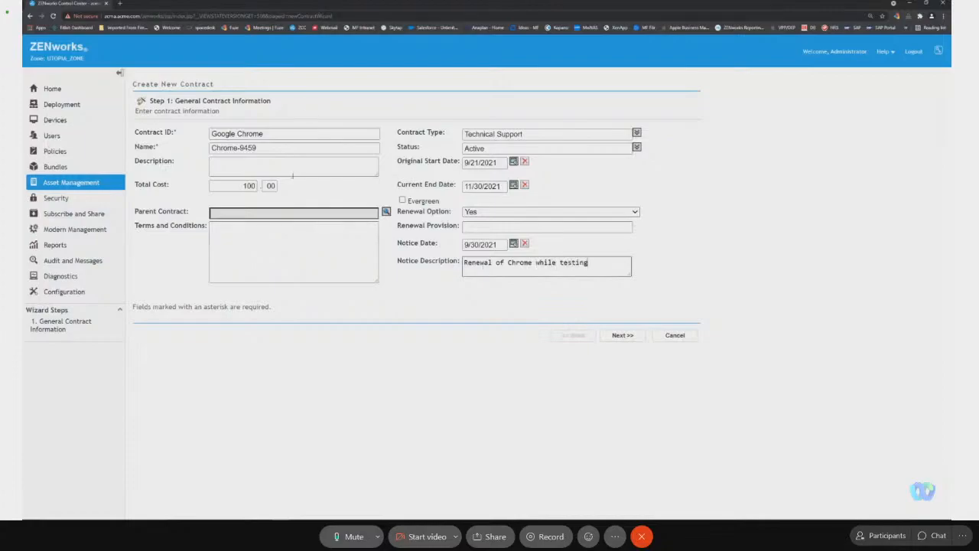
Enter Google as the vendor name and finish creating the contract.
left_click(625, 336)
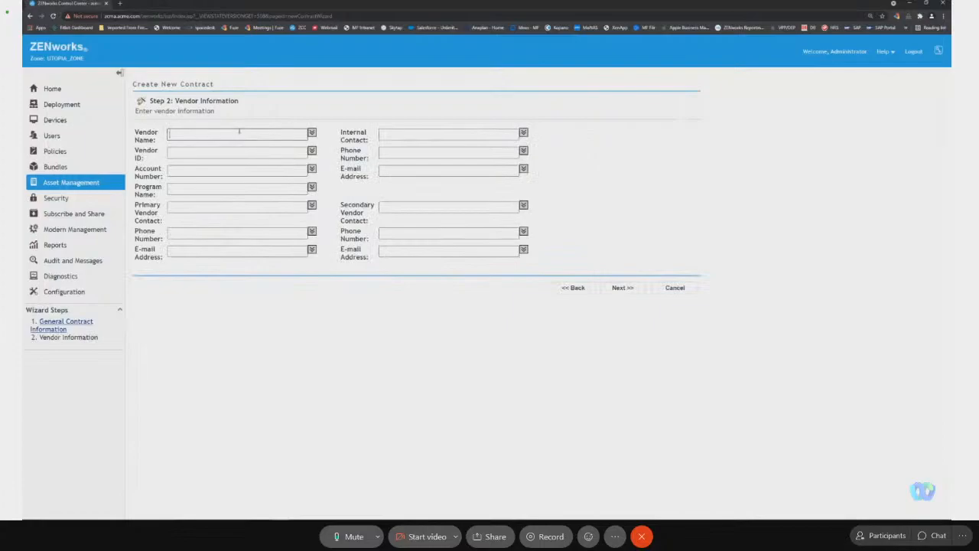
left_click(239, 131)
type("Gog")
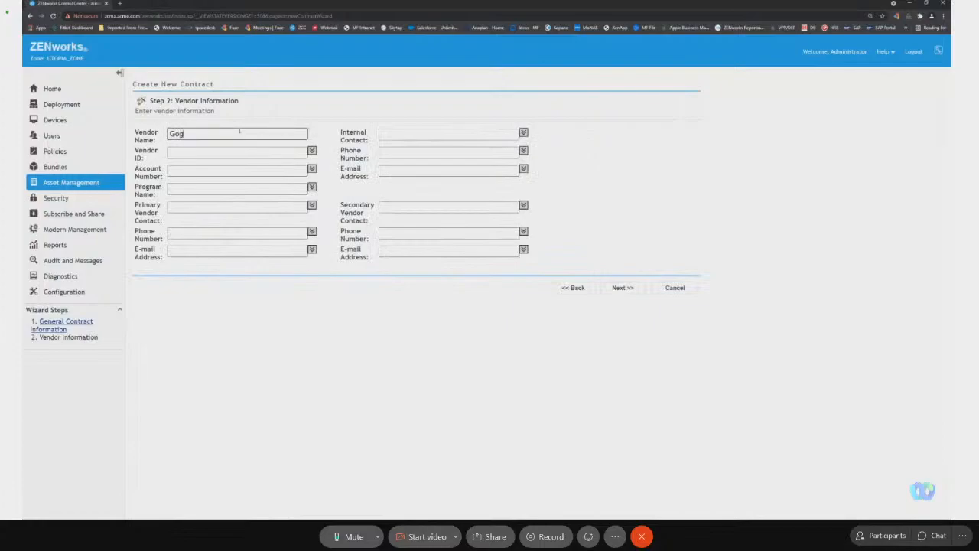
key("BackSpace")
type("ogle")
left_click(632, 290)
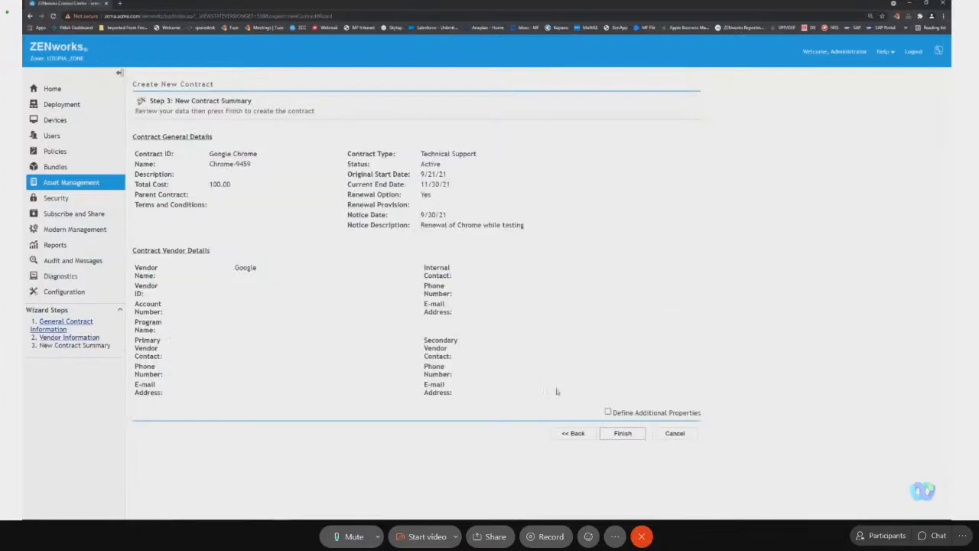
left_click(623, 433)
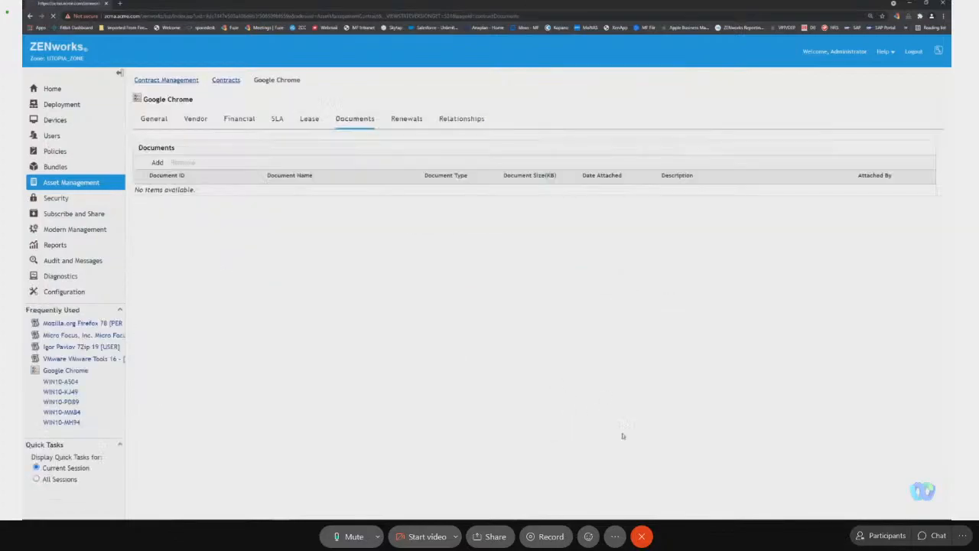
Review the general, vendor and financial details of the Google Chrome contract.
left_click(158, 120)
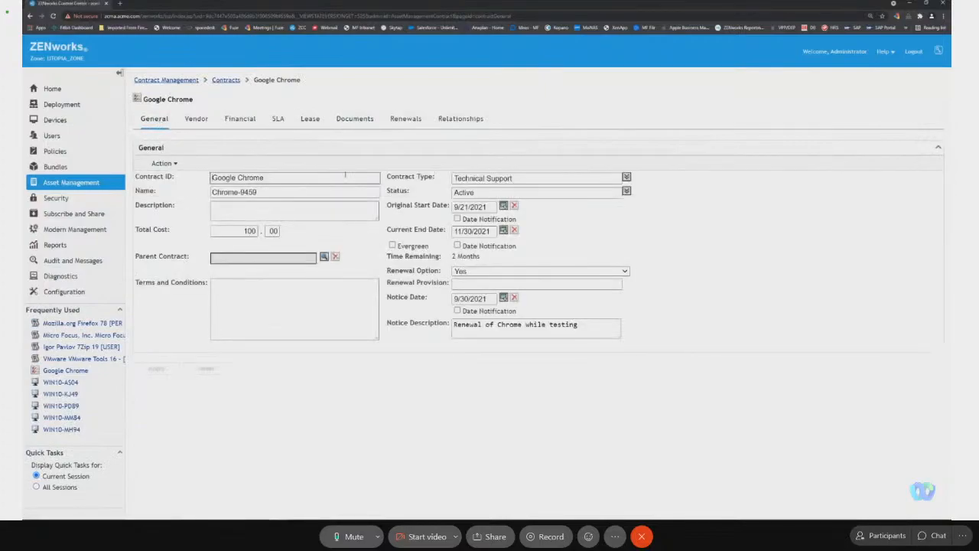
left_click(196, 120)
left_click(237, 120)
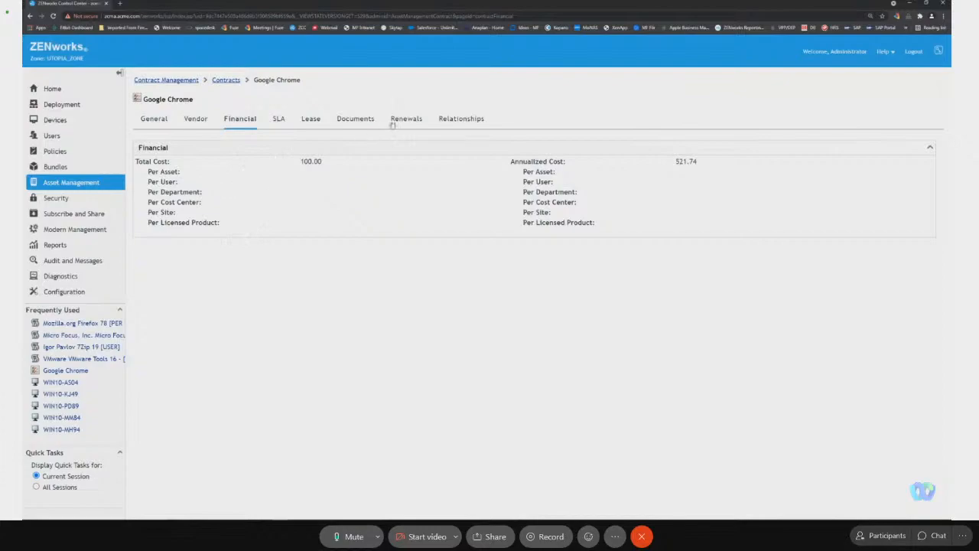
Attach the Chrome Enterprise document to the Google Chrome contract.
left_click(357, 121)
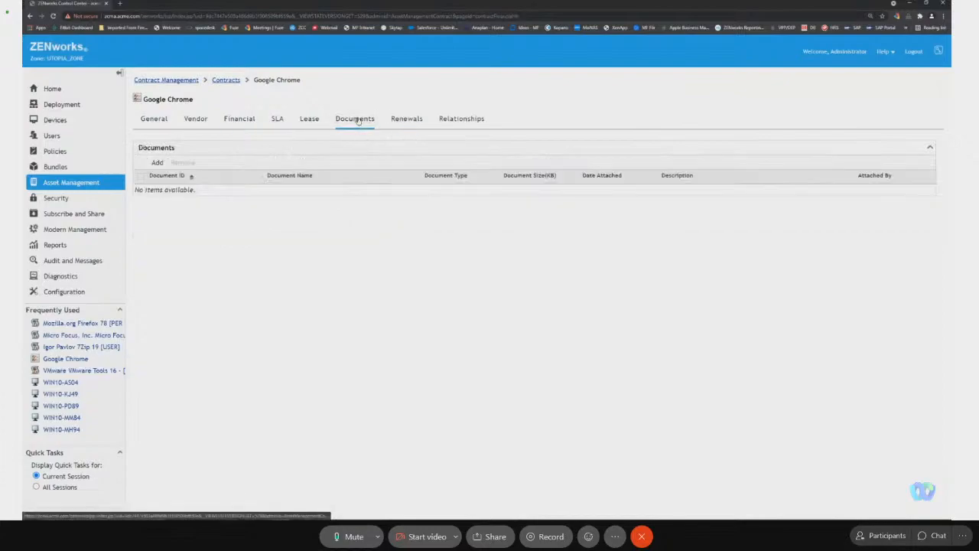
left_click(160, 163)
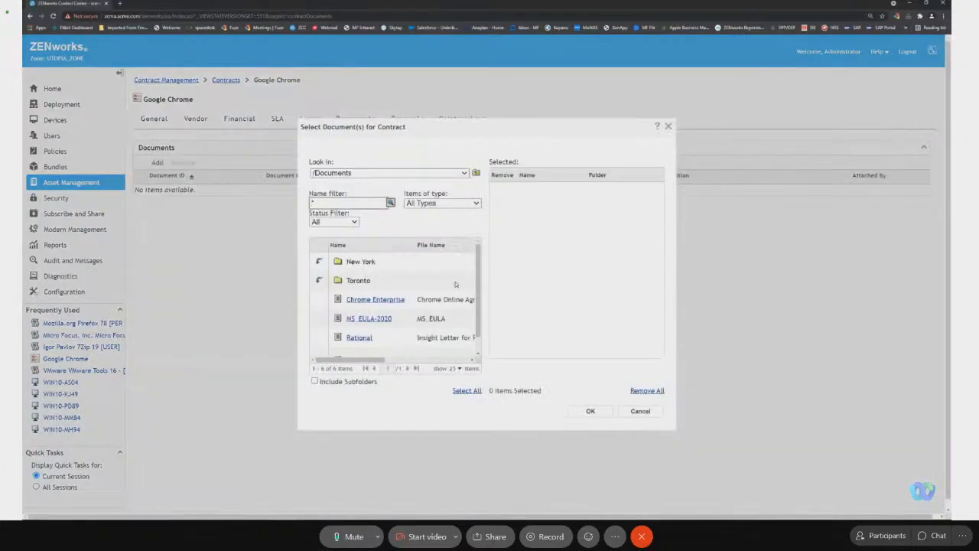
left_click(395, 300)
left_click(592, 411)
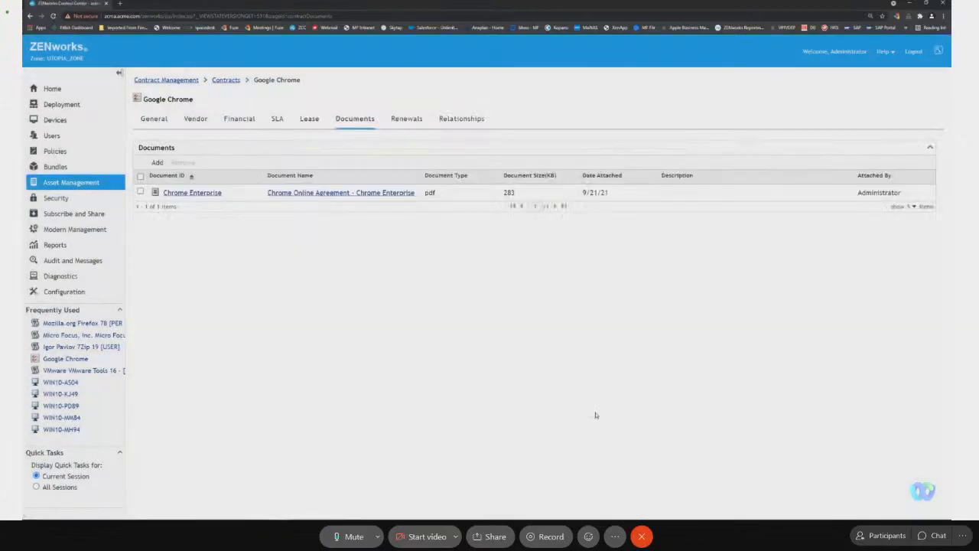
Open the Google Chrome contract's relationships and search for managed devices available to add under Workstation/Server Devices.
left_click(460, 120)
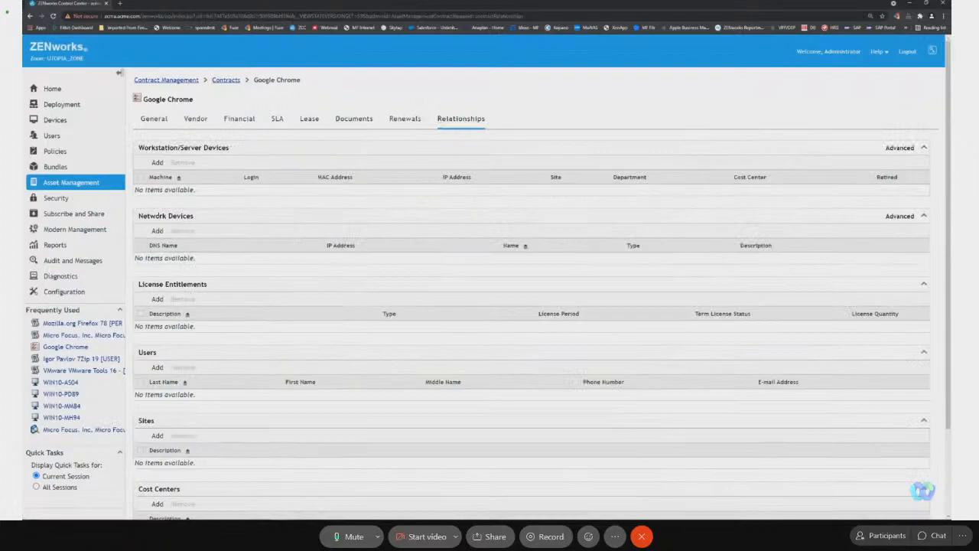
left_click(155, 163)
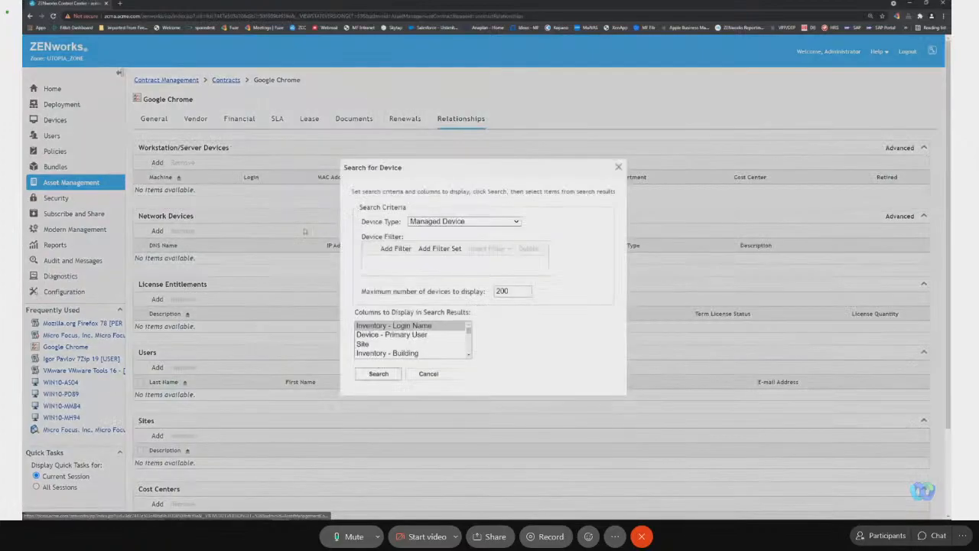
left_click(378, 375)
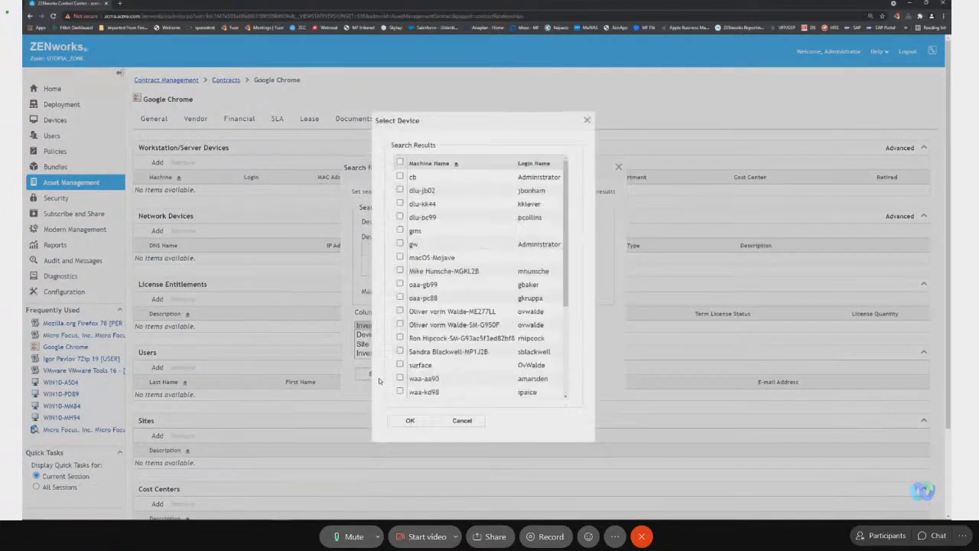
left_click(474, 426)
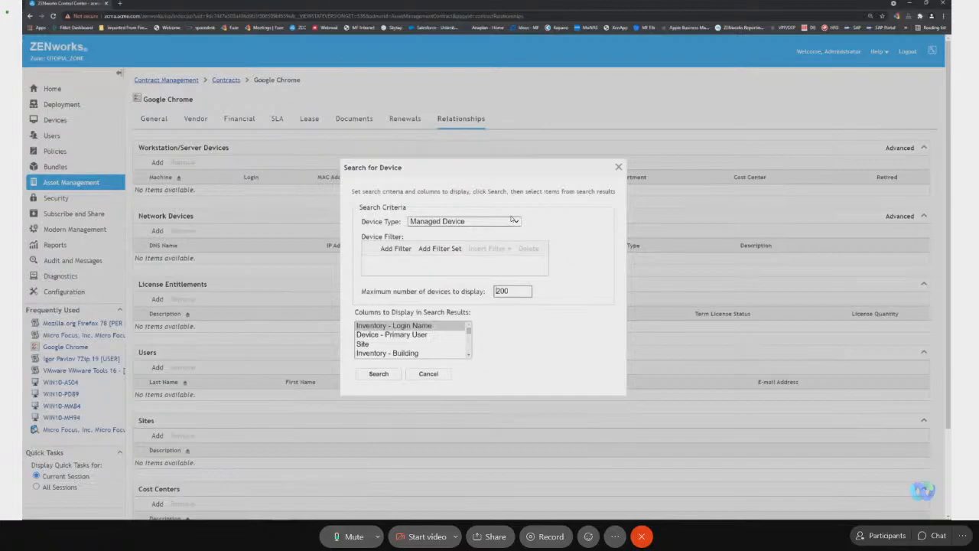
left_click(394, 250)
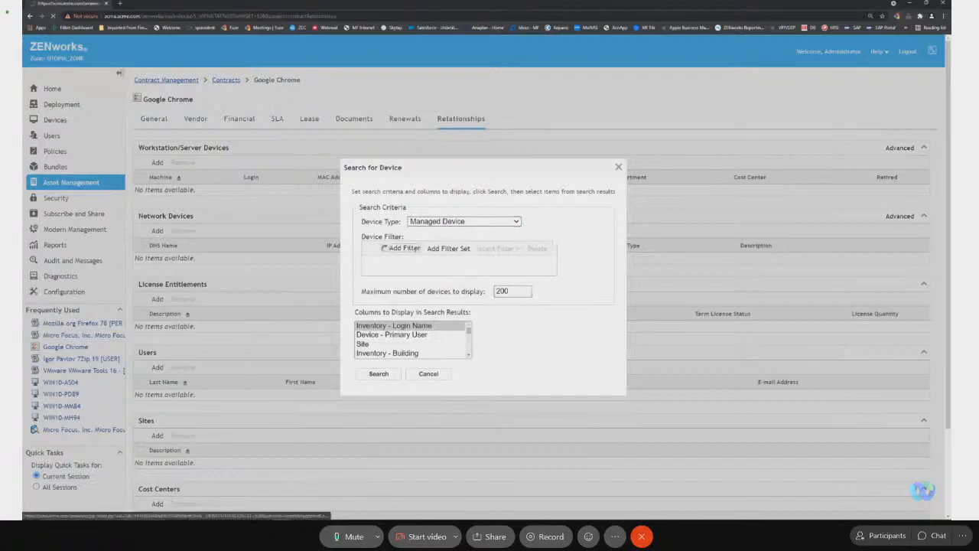
left_click(433, 385)
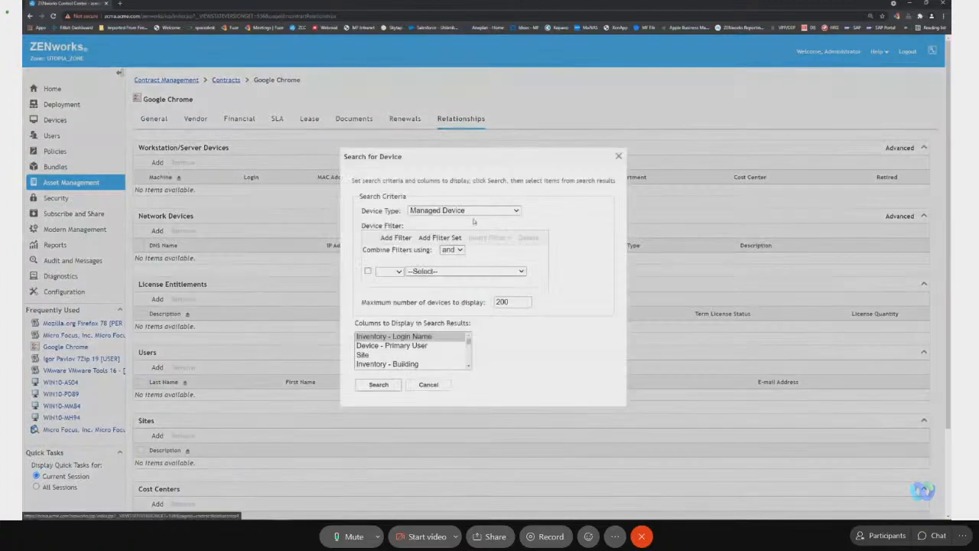
left_click(476, 211)
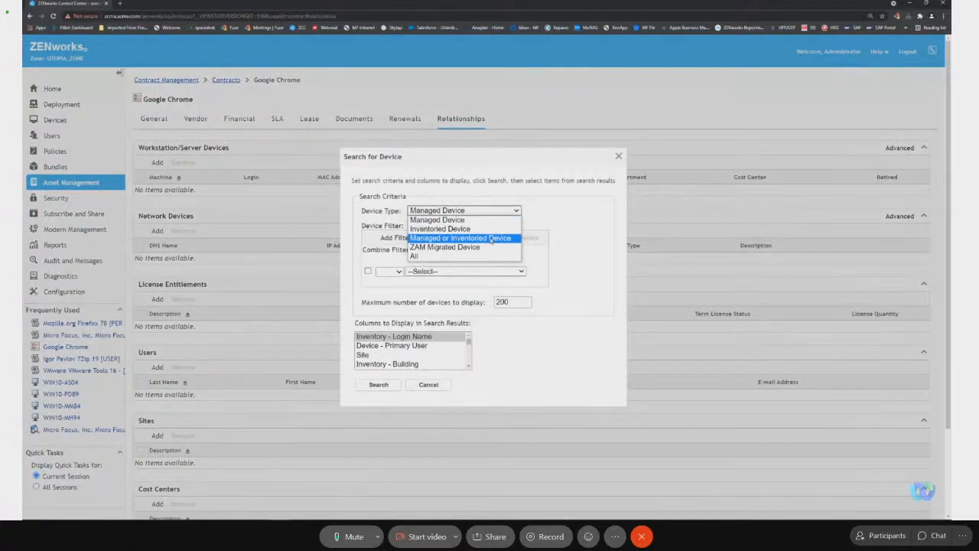
left_click(437, 220)
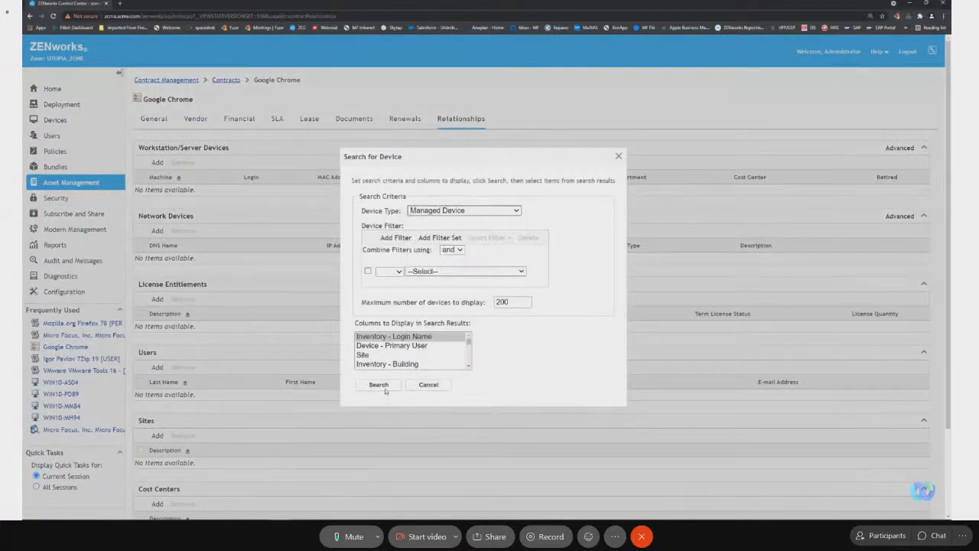
left_click(386, 390)
left_click(495, 422)
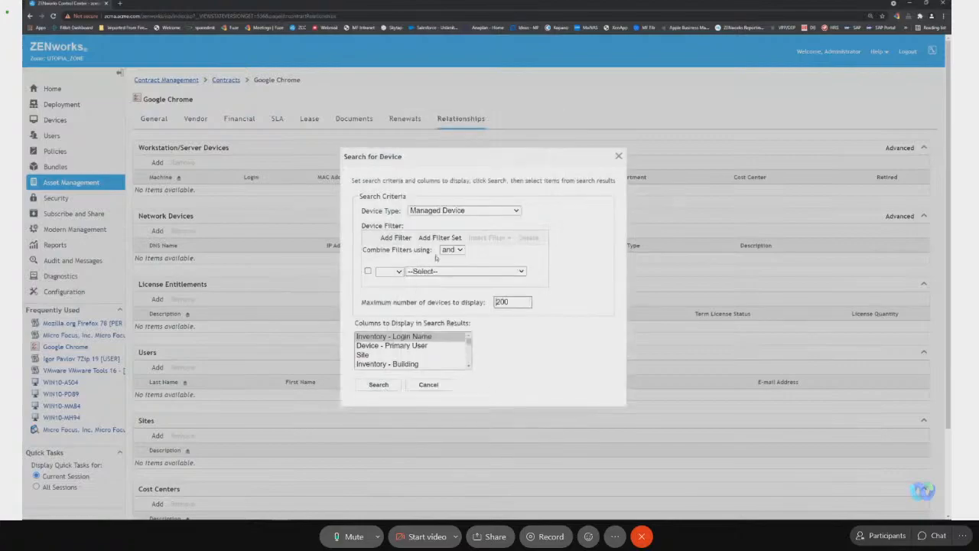
left_click(460, 271)
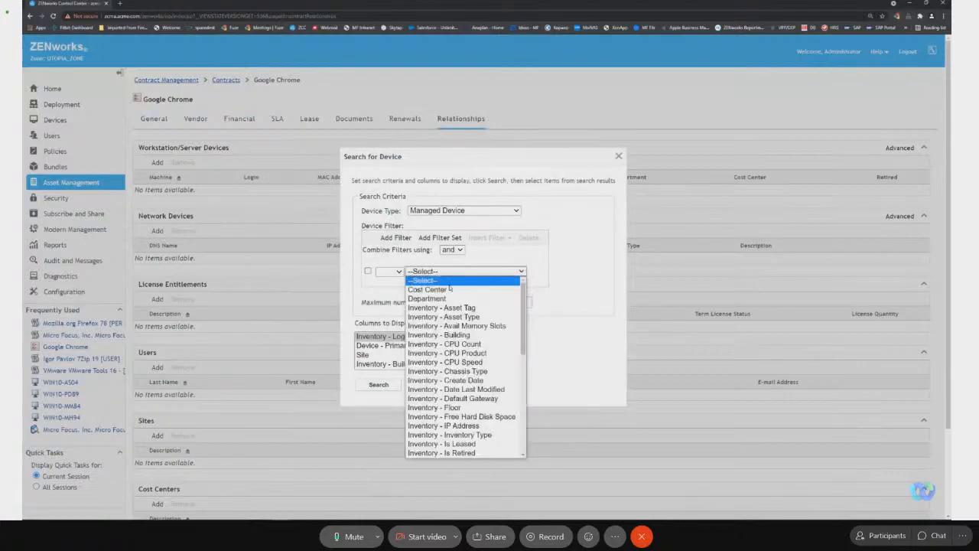
left_click(412, 255)
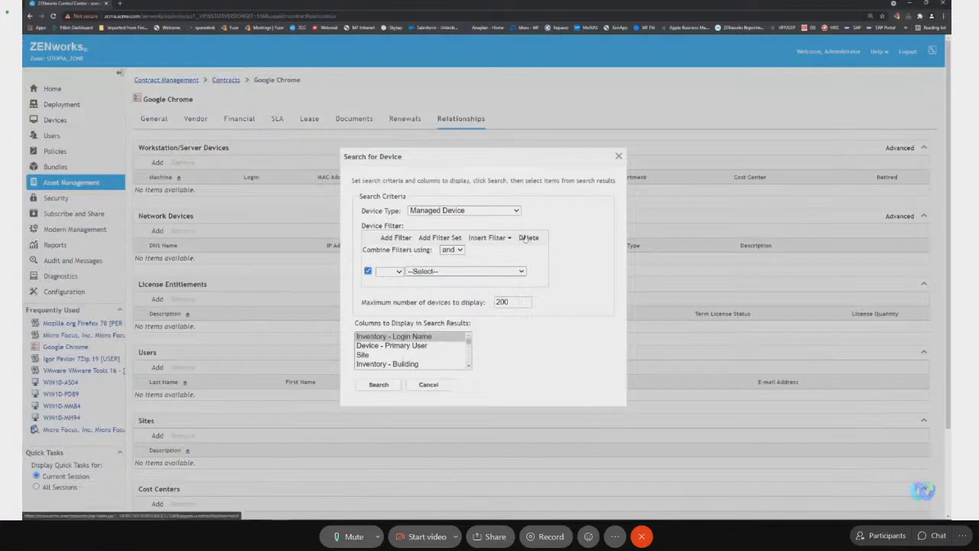
left_click(528, 237)
Add all managed devices from an unfiltered search to the Google Chrome contract, and check the contract's financial details.
left_click(378, 373)
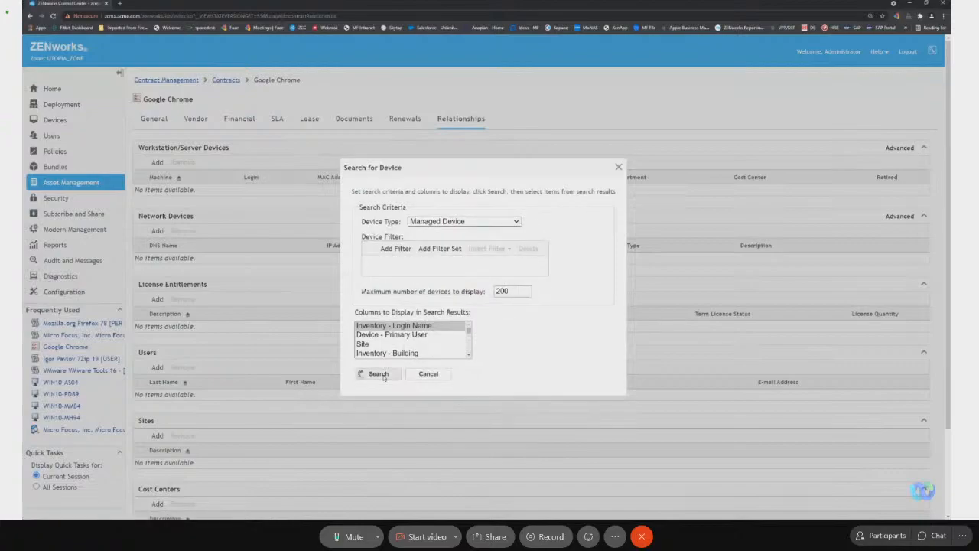
left_click(400, 163)
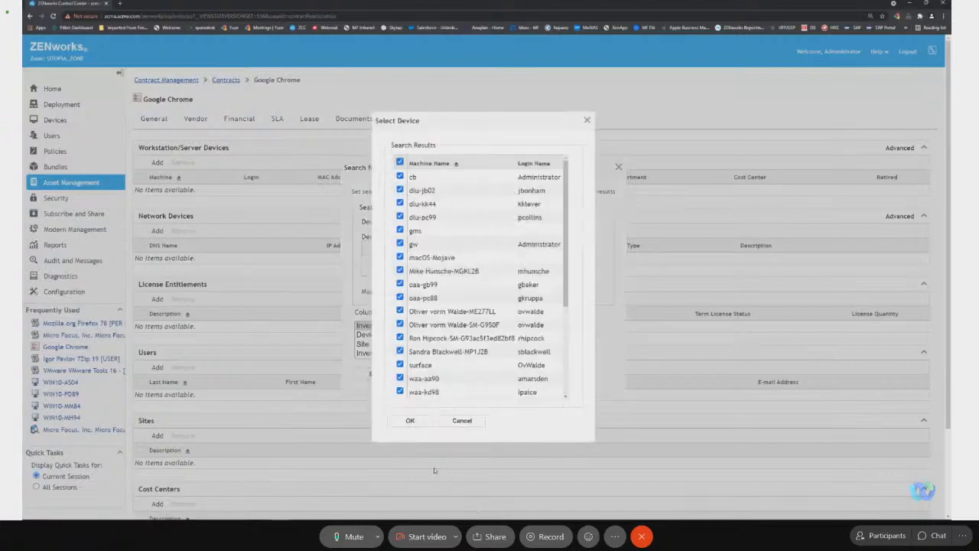
left_click(417, 421)
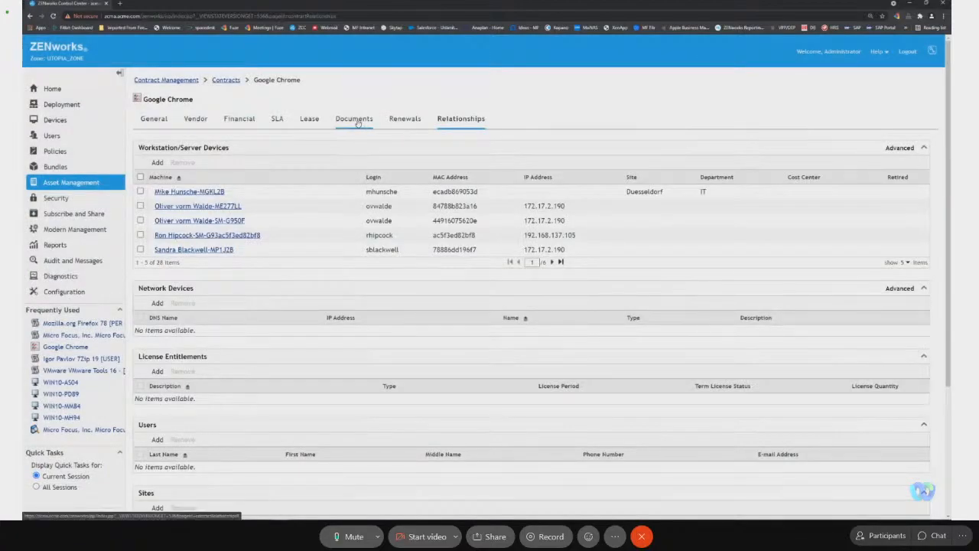
left_click(249, 123)
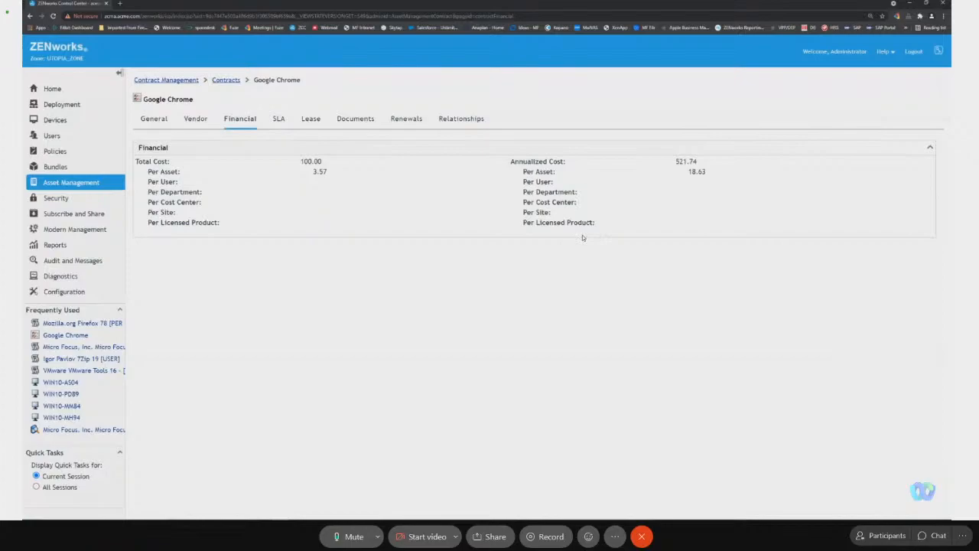
Examine the contract date notifications, including the schedule, message and recipients of the MF-ZCM-SU - Notice Date notification.
left_click(236, 84)
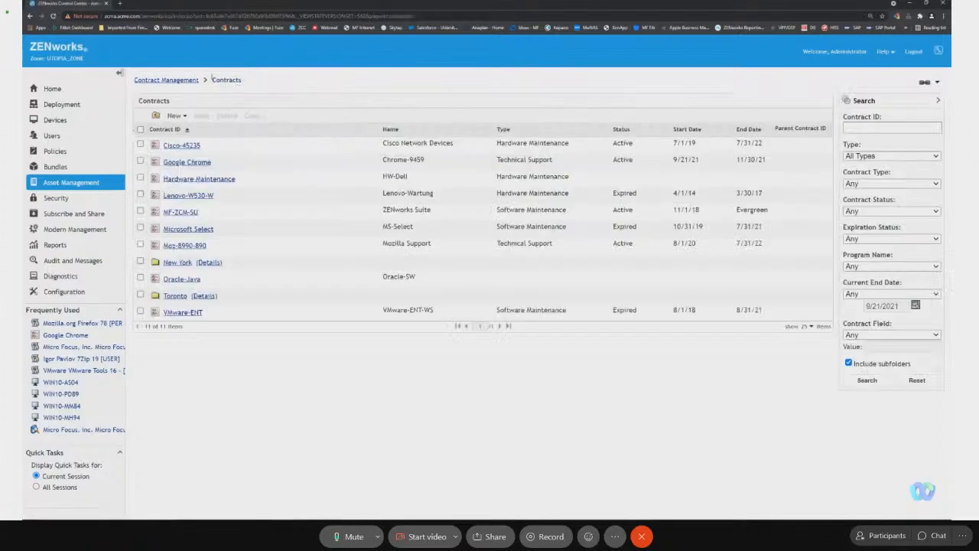
left_click(177, 80)
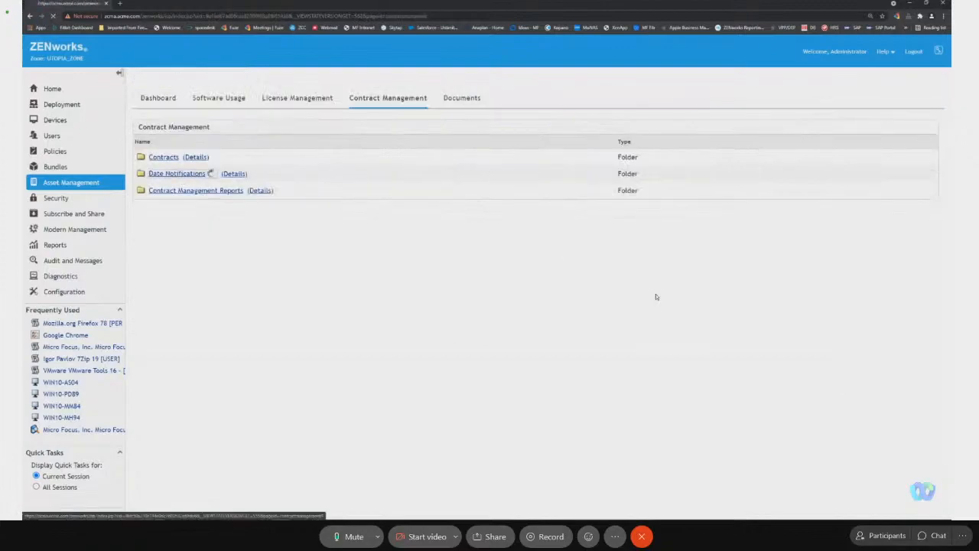
left_click(181, 174)
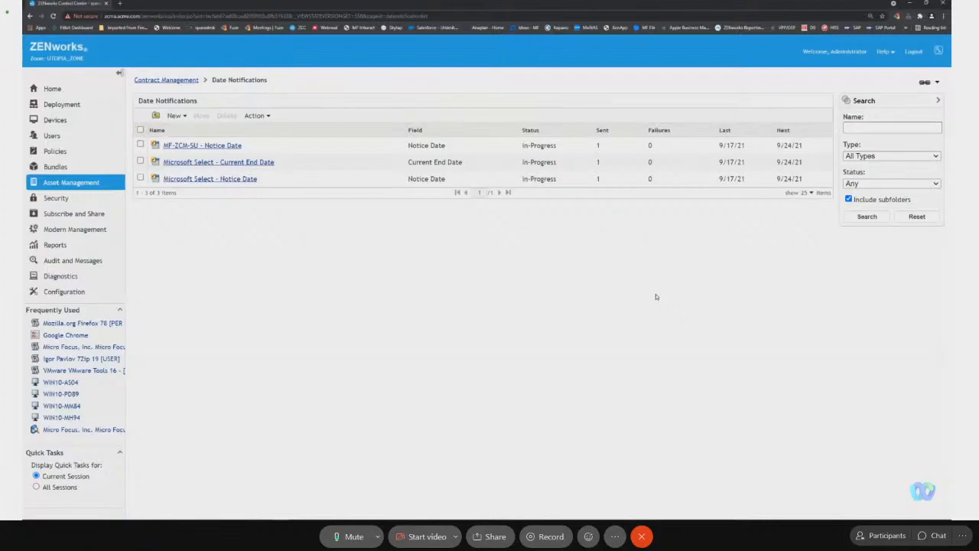
left_click(222, 146)
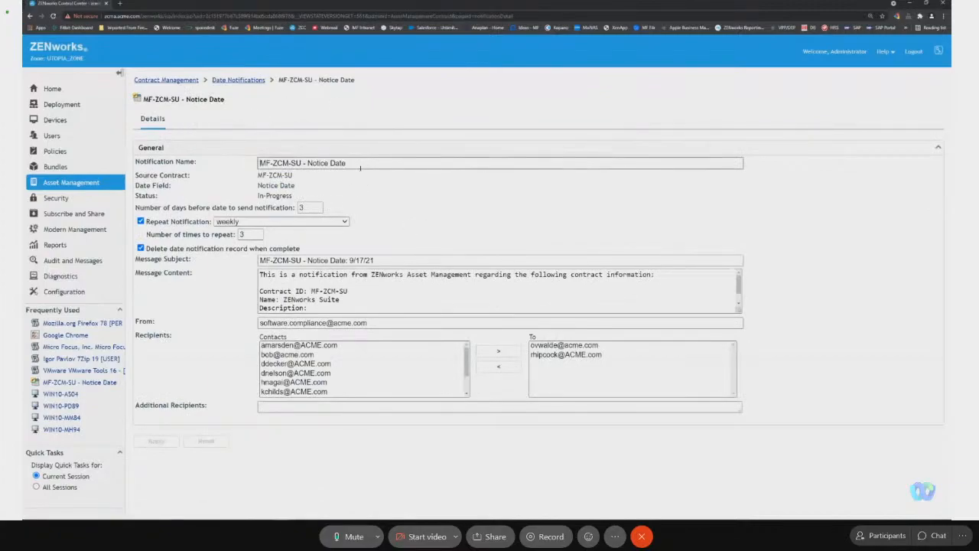
left_click(313, 356)
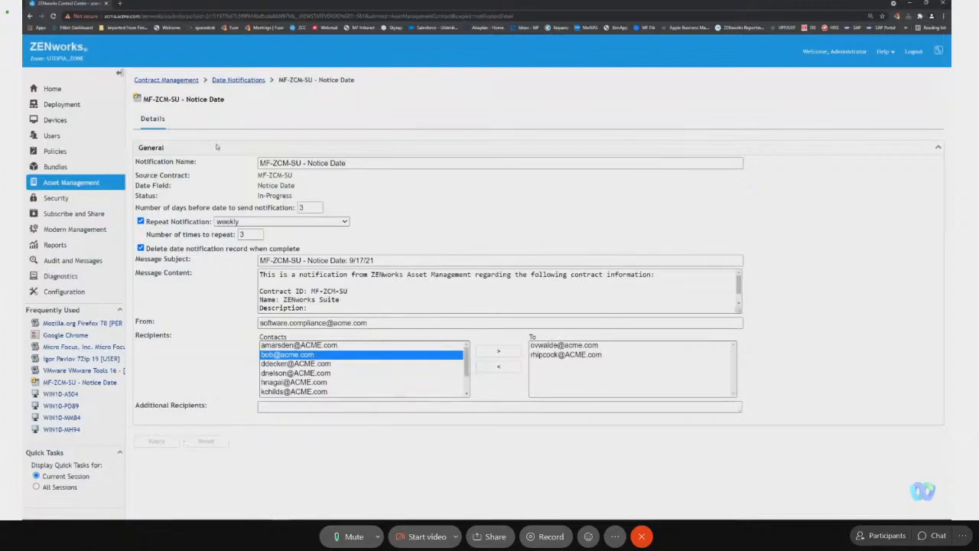
left_click(238, 79)
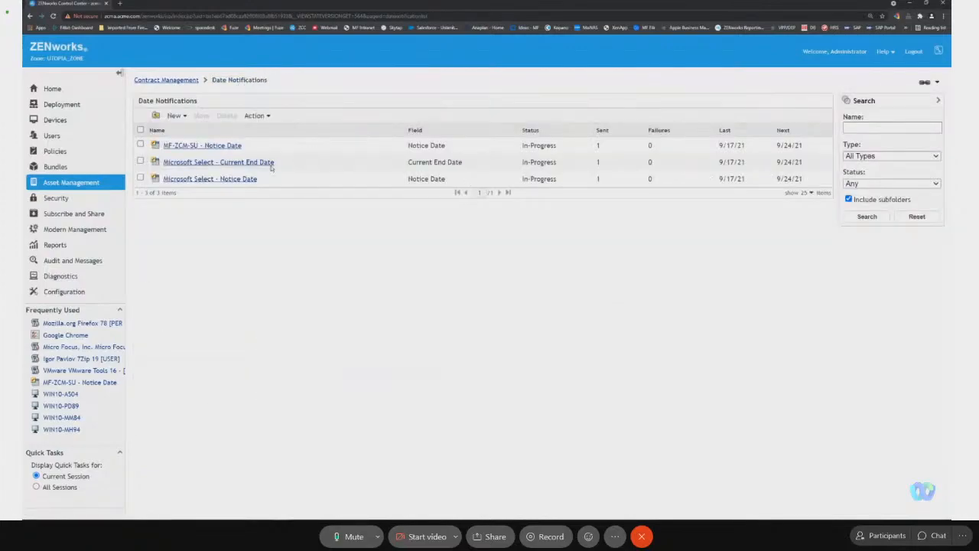
left_click(228, 148)
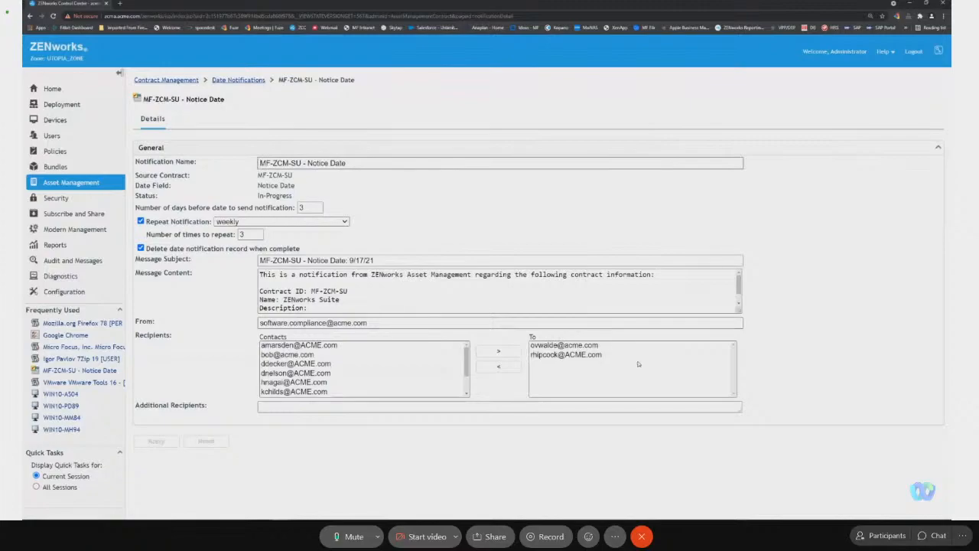
Import e-mail addresses from Inventory Data in the zone's Asset Inventory configuration.
left_click(80, 292)
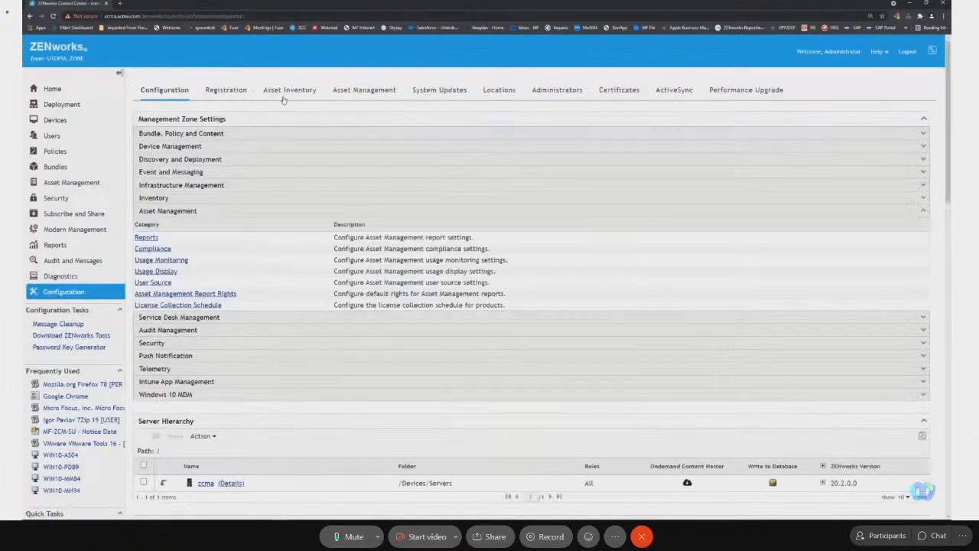
left_click(295, 91)
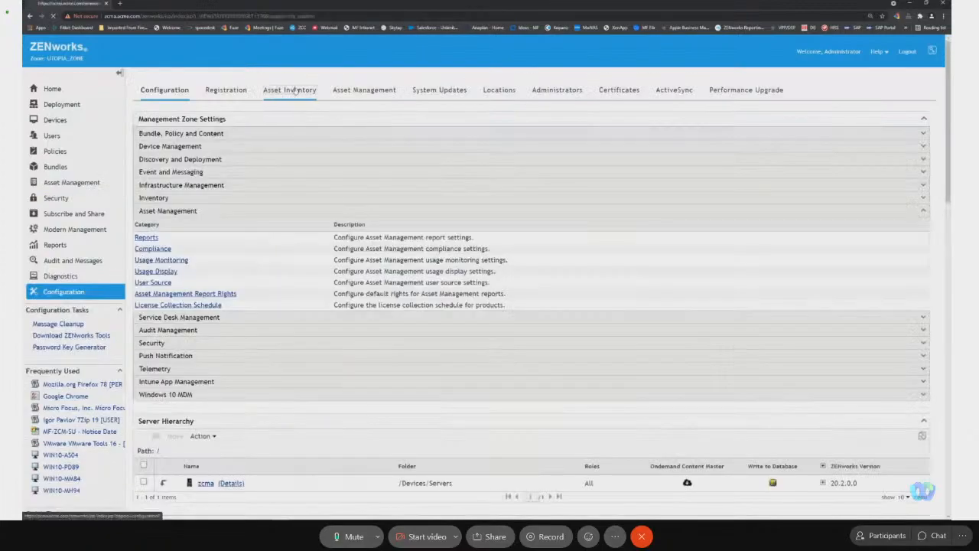
scroll(383, 393, "down", 6)
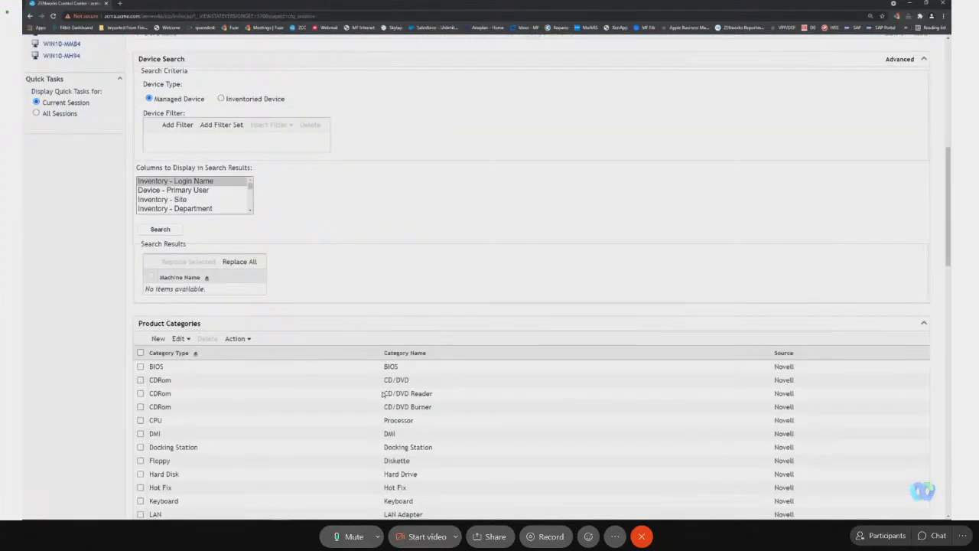
scroll(383, 393, "down", 18)
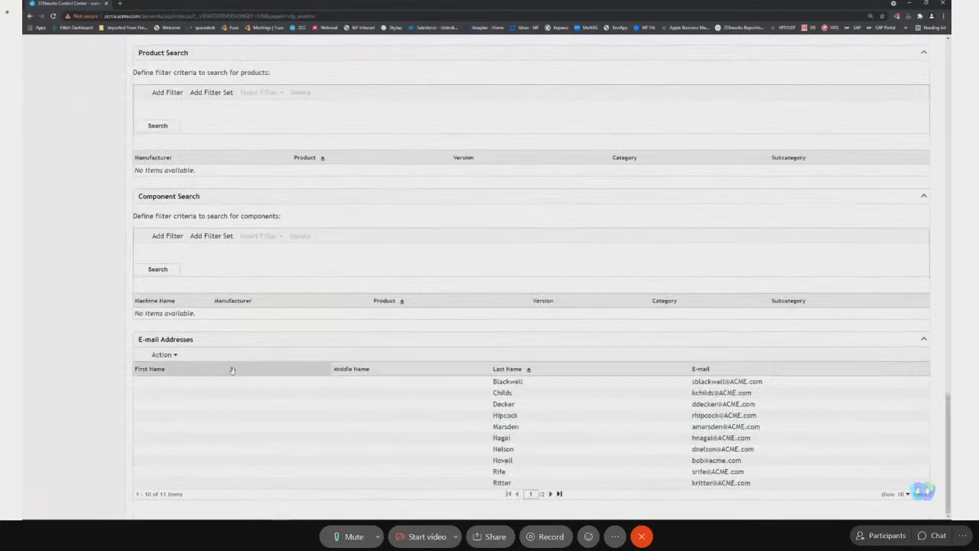
left_click(159, 355)
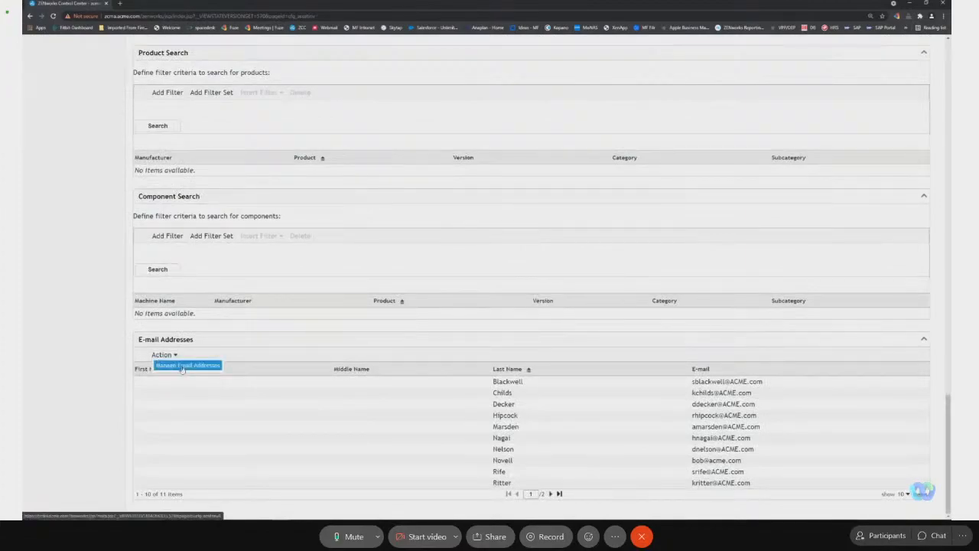
left_click(193, 371)
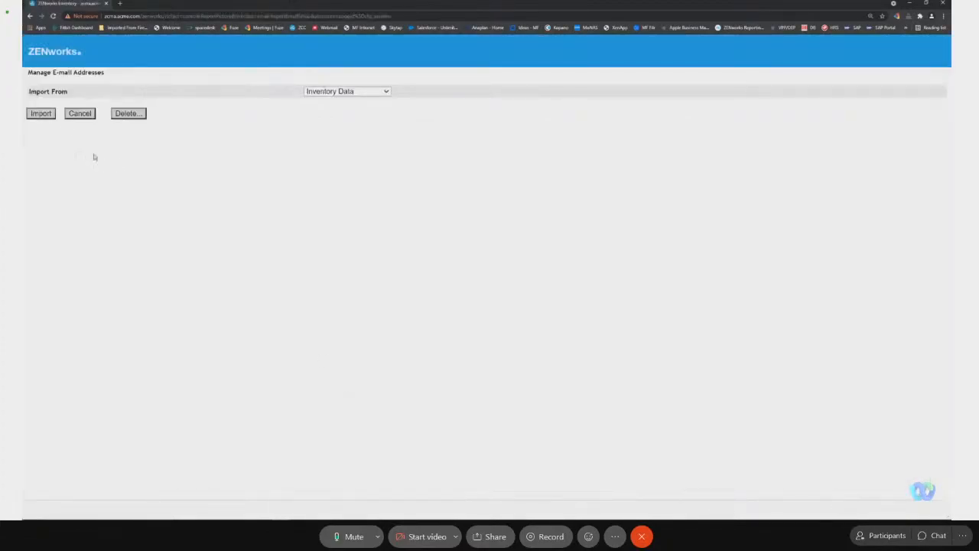
left_click(42, 113)
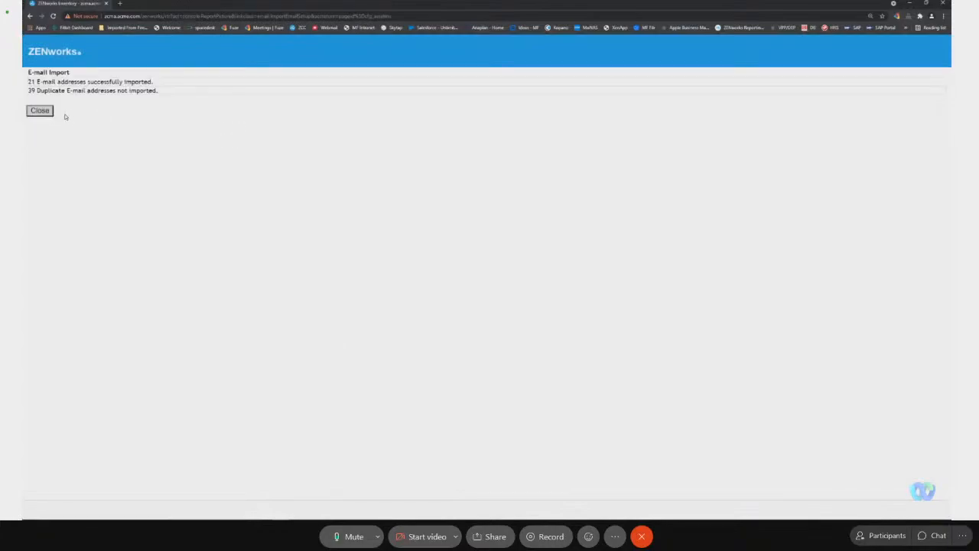
left_click(40, 111)
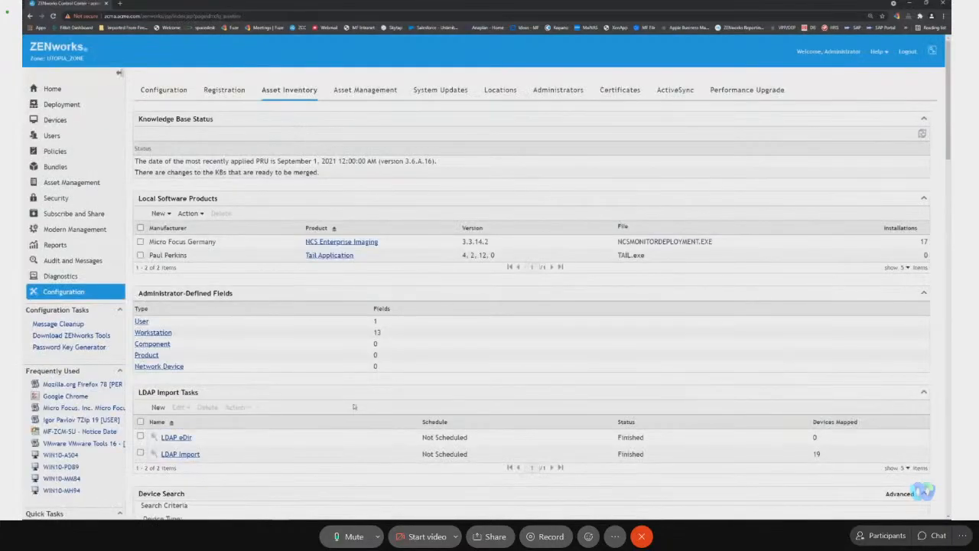
Review the E-mail Addresses list in the Asset Inventory configuration after the import.
scroll(373, 417, "down", 2)
scroll(373, 417, "down", 15)
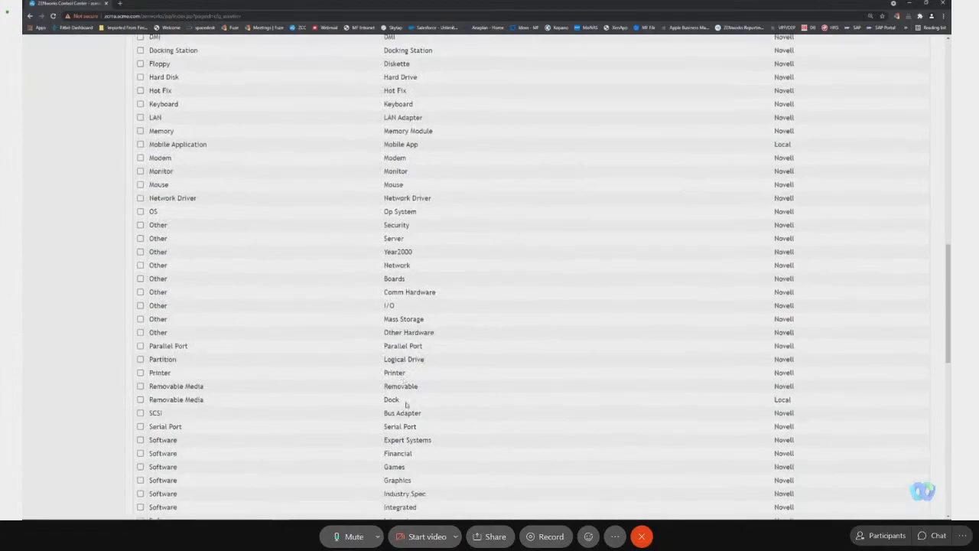
scroll(411, 426, "down", 1)
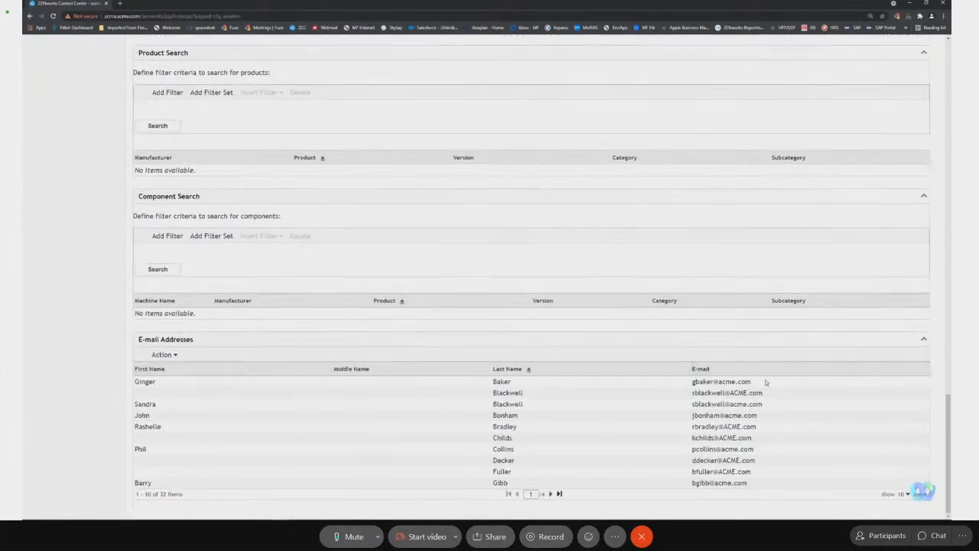
Inspect the Comma Separated File import source for managing e-mail addresses, and leave without importing.
left_click(169, 355)
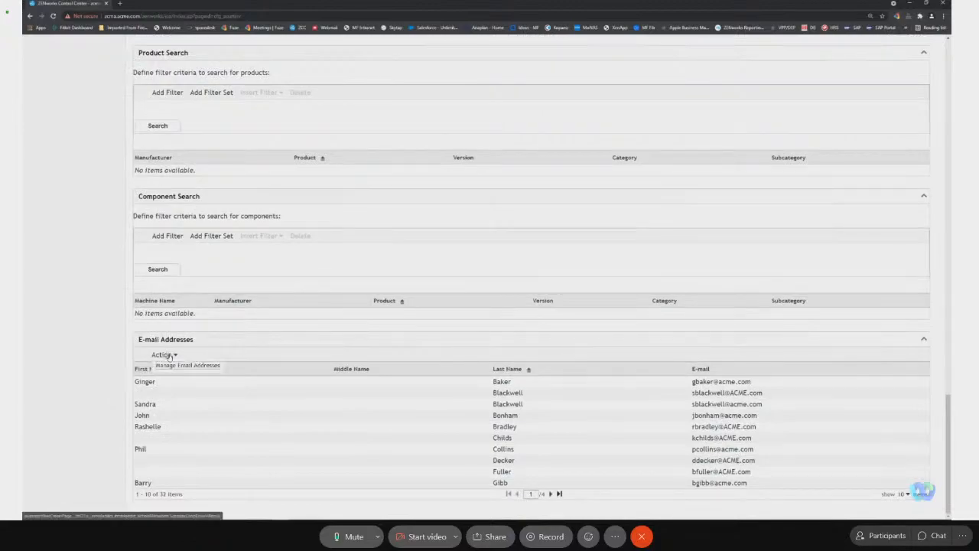
left_click(195, 366)
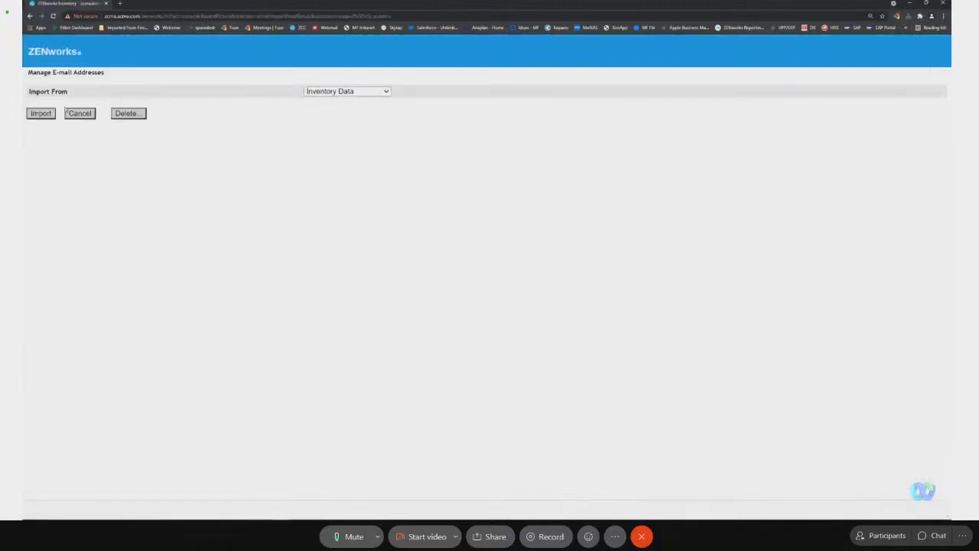
left_click(355, 91)
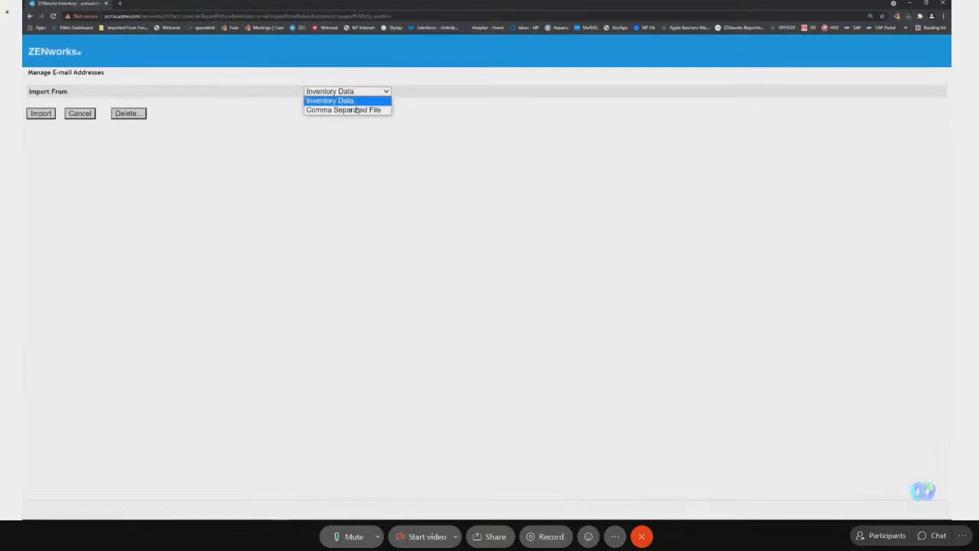
left_click(357, 108)
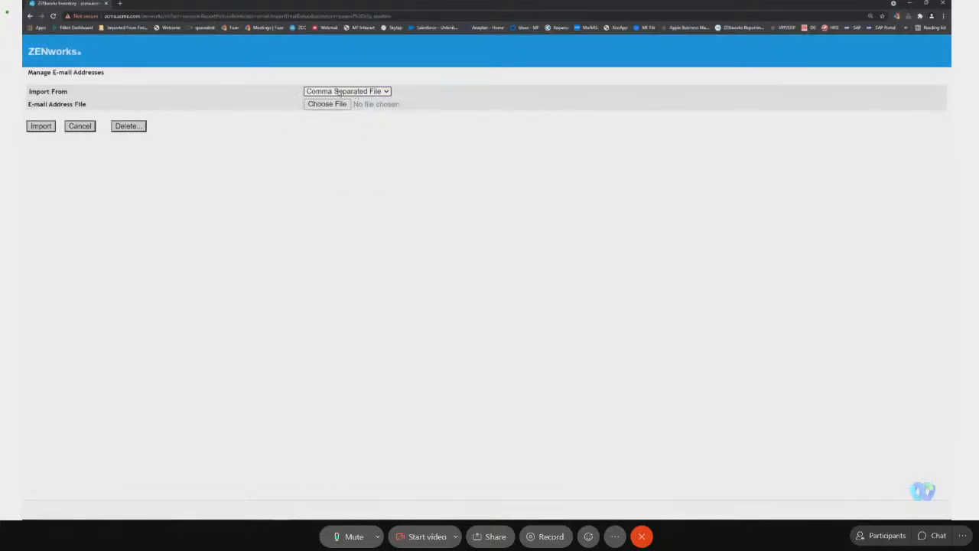
left_click(88, 128)
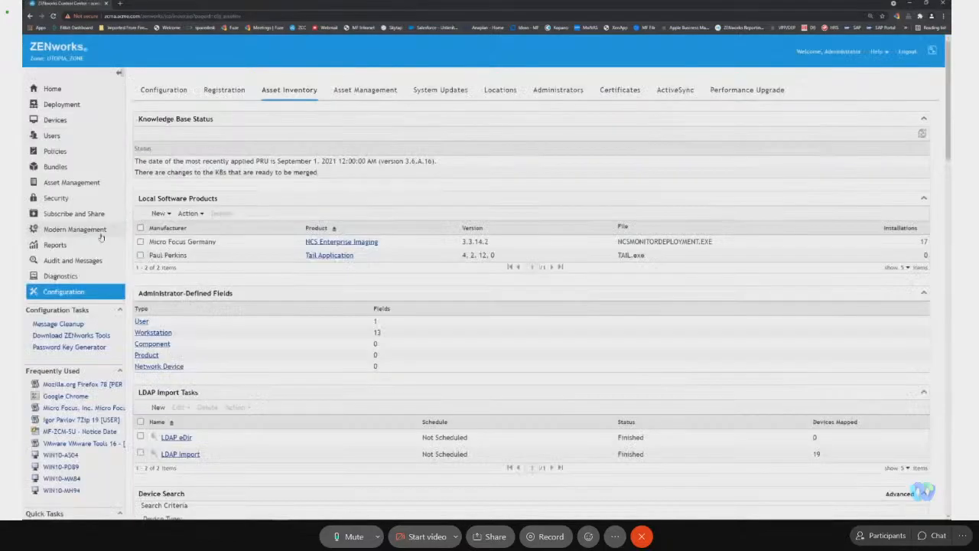
Review the contact and recipient lists of the Microsoft Select - Current End Date notification, and return to the Asset Management dashboard.
left_click(76, 182)
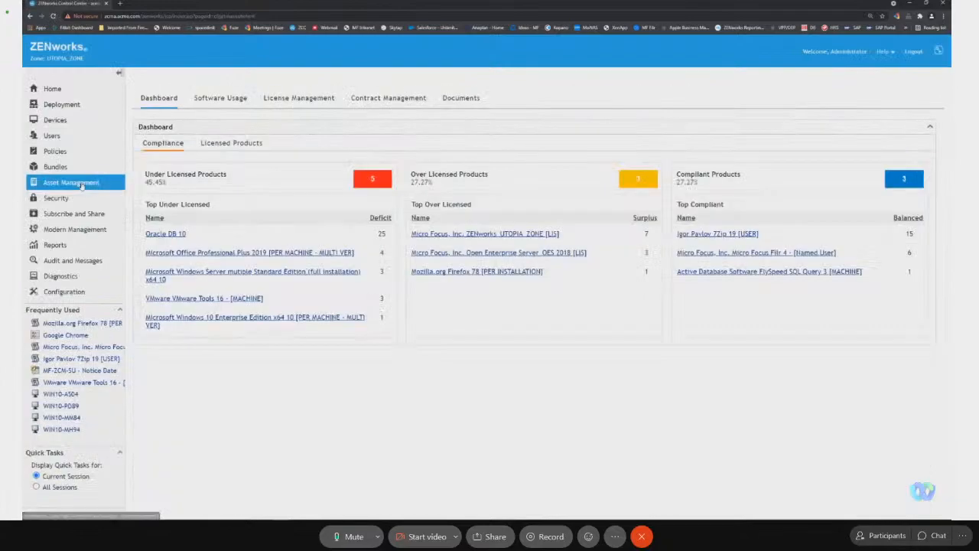
left_click(366, 101)
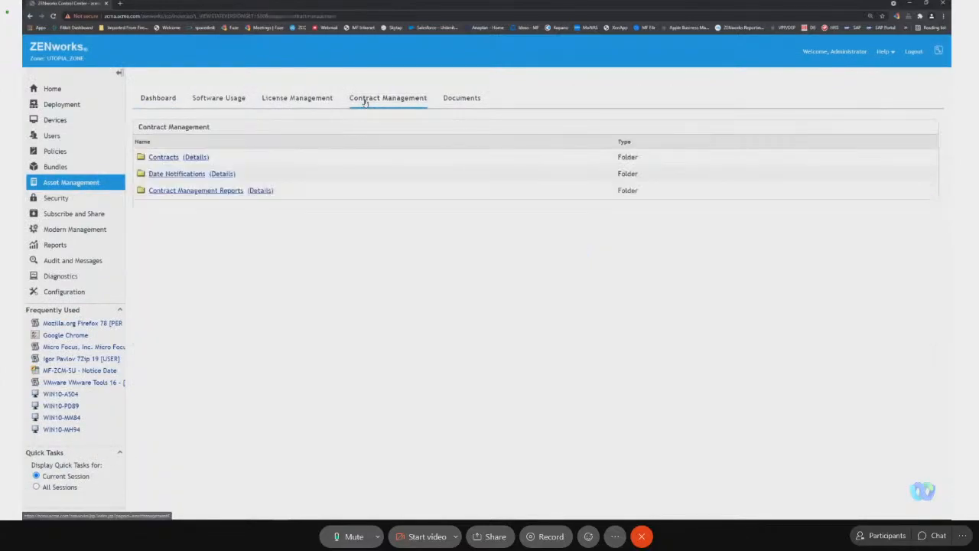
left_click(192, 174)
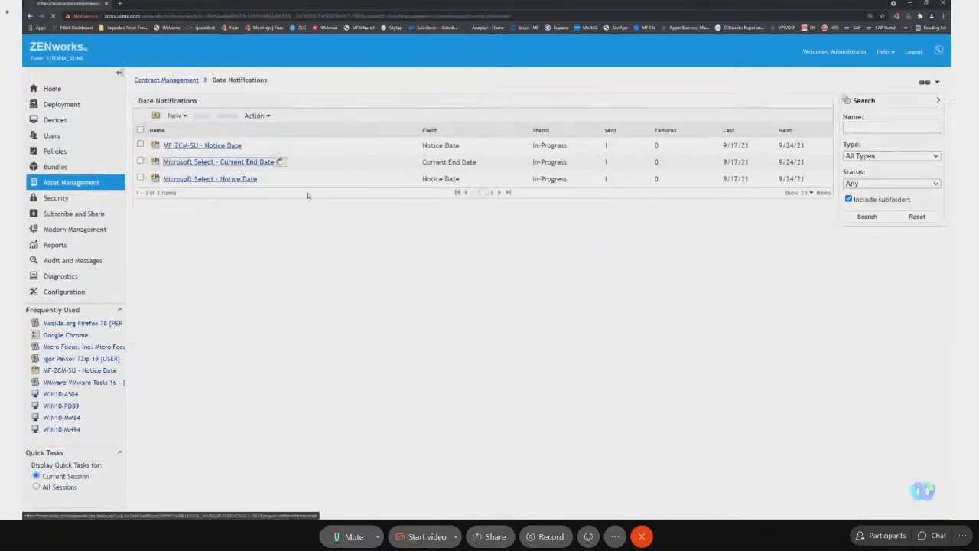
left_click(264, 160)
mouse_move(467, 351)
left_mouse_down()
mouse_move(474, 391)
mouse_move(468, 344)
left_mouse_up()
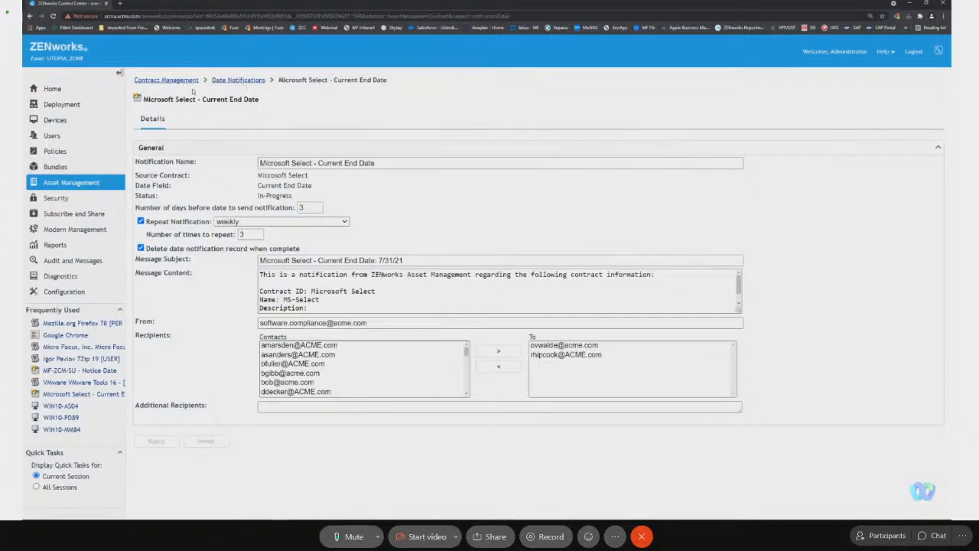
left_click(106, 183)
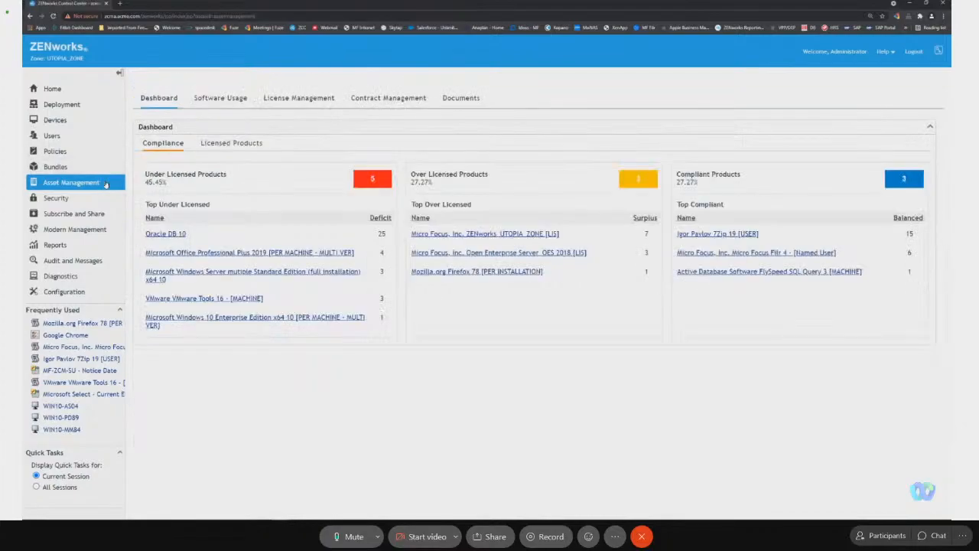
key("alt+Tab")
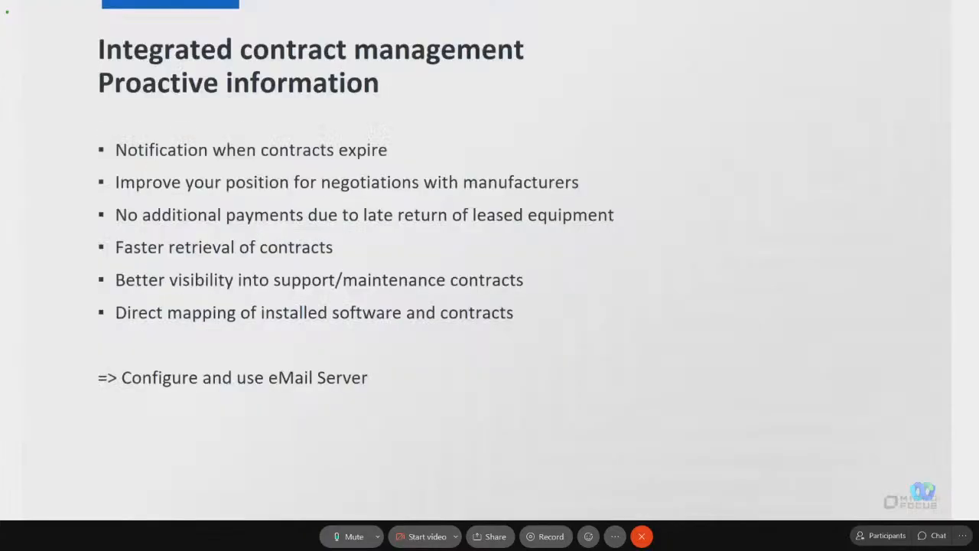
key("Right")
key("Right")
key("Right")
key("Right")
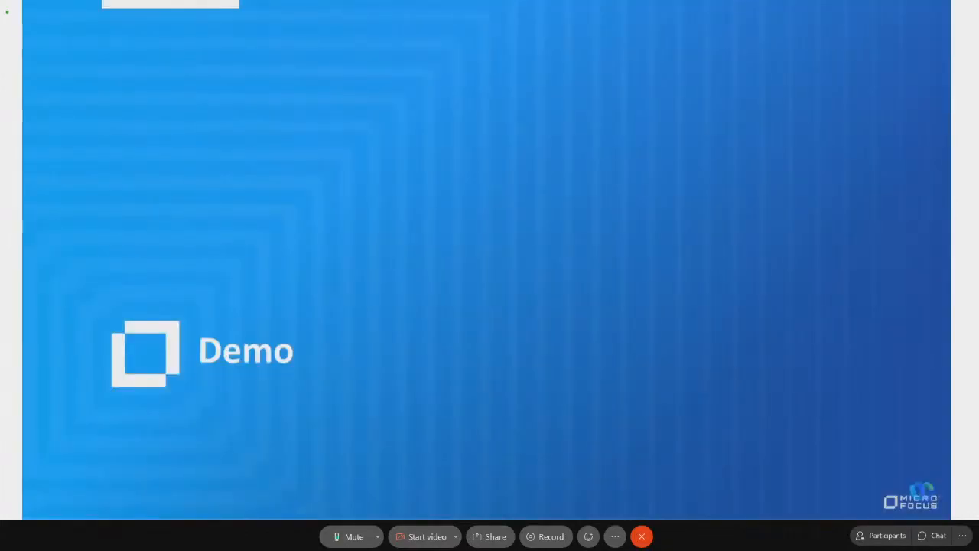
key("Right")
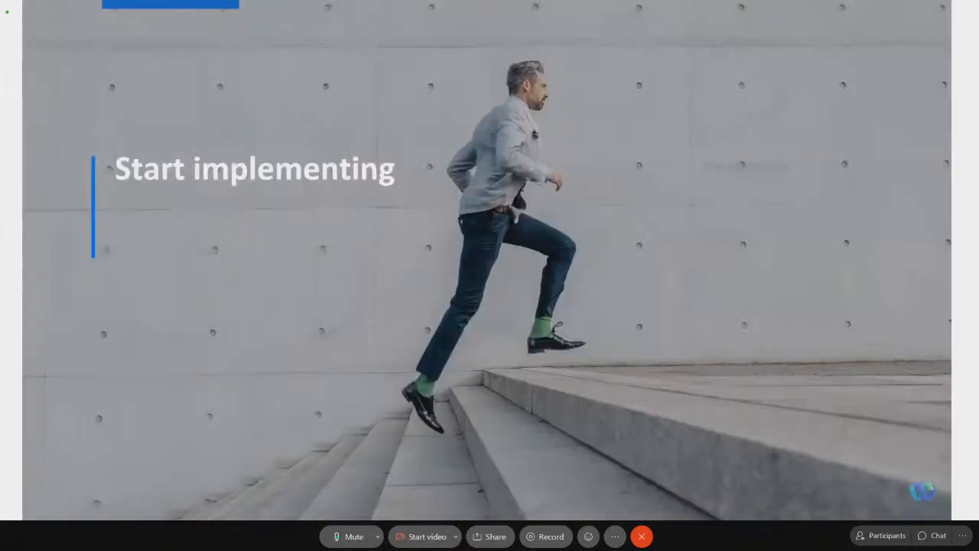
key("Left")
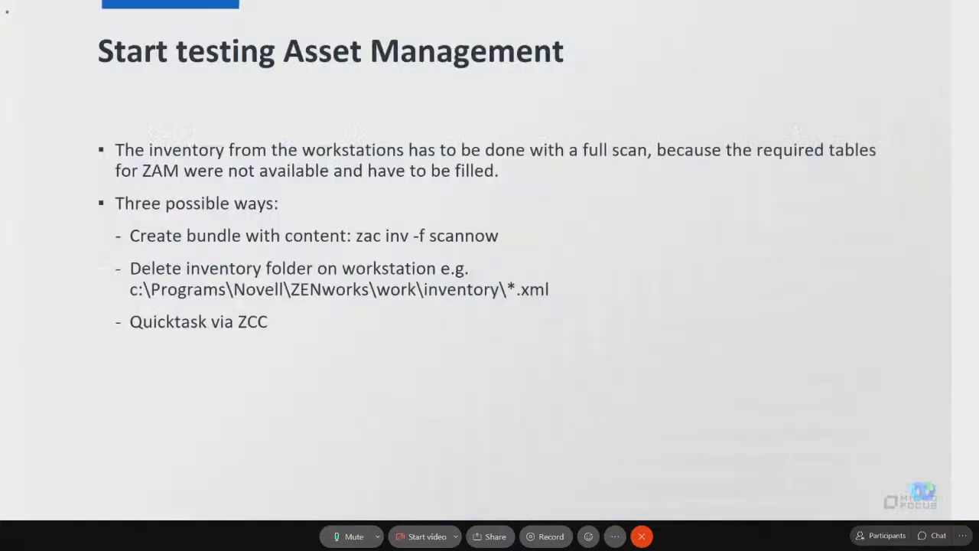
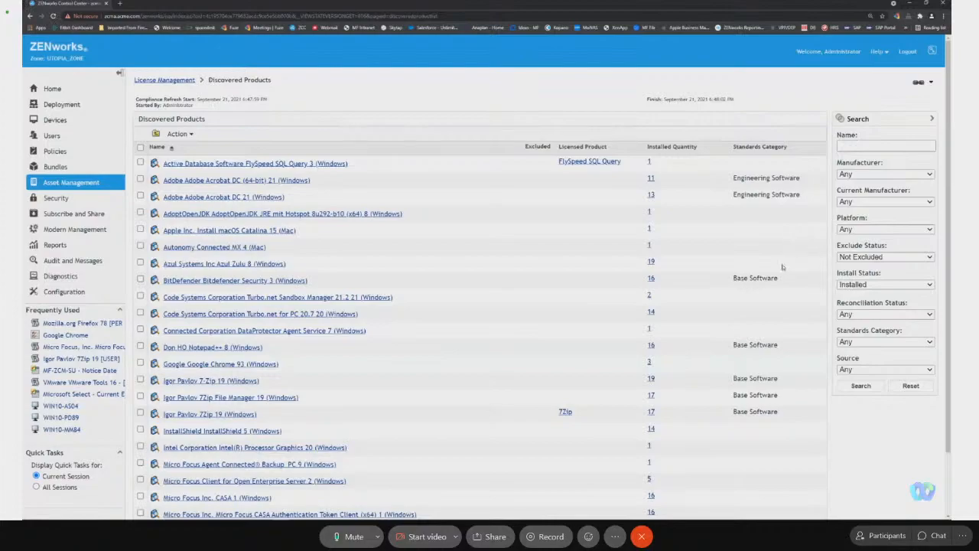
List the discovered products with Exclude Status set to Any and look through the results.
scroll(620, 265, "down", 2)
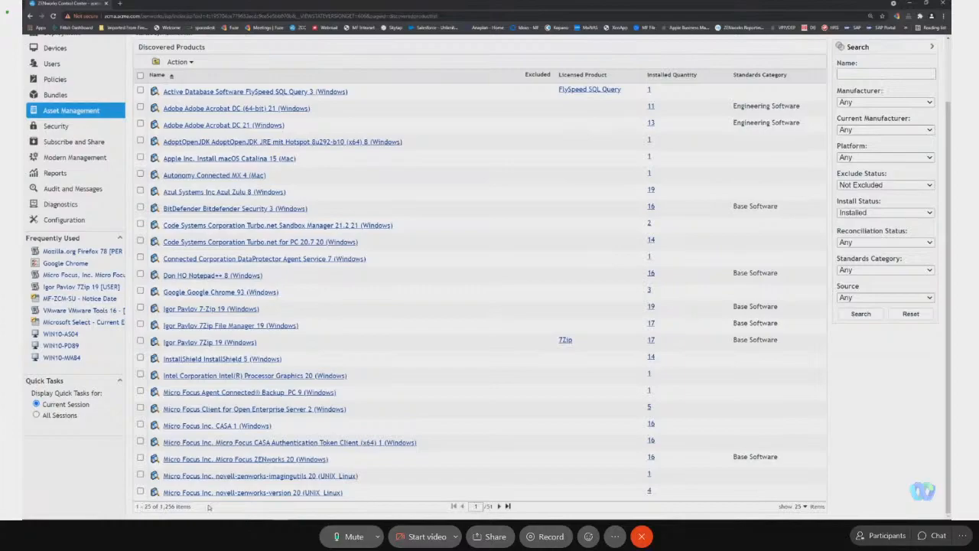
scroll(539, 451, "up", 1)
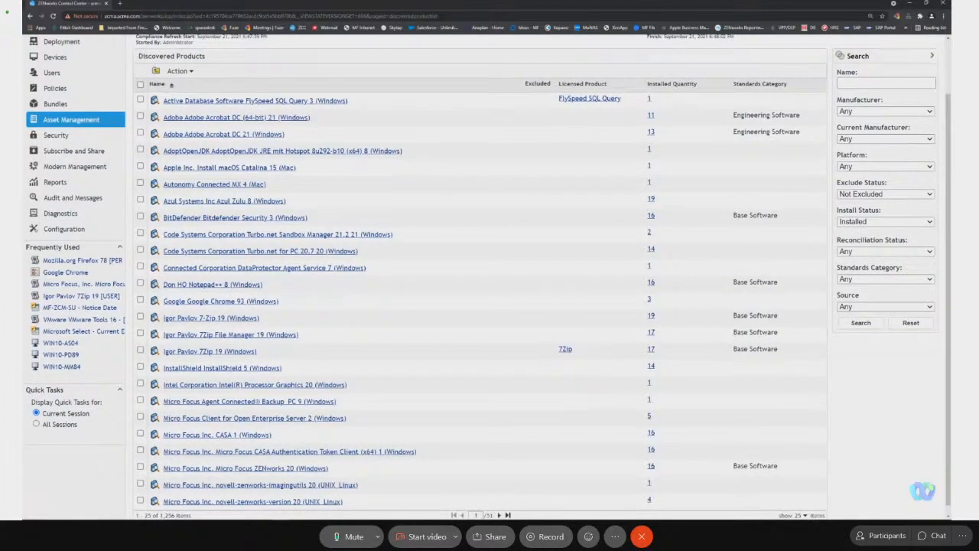
left_click(901, 194)
left_click(886, 203)
left_click(863, 323)
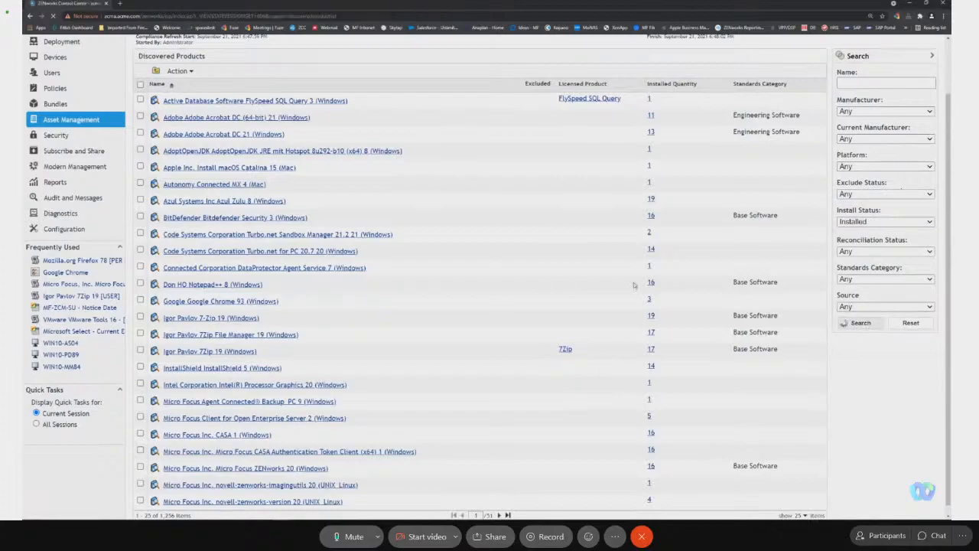
scroll(578, 300, "down", 2)
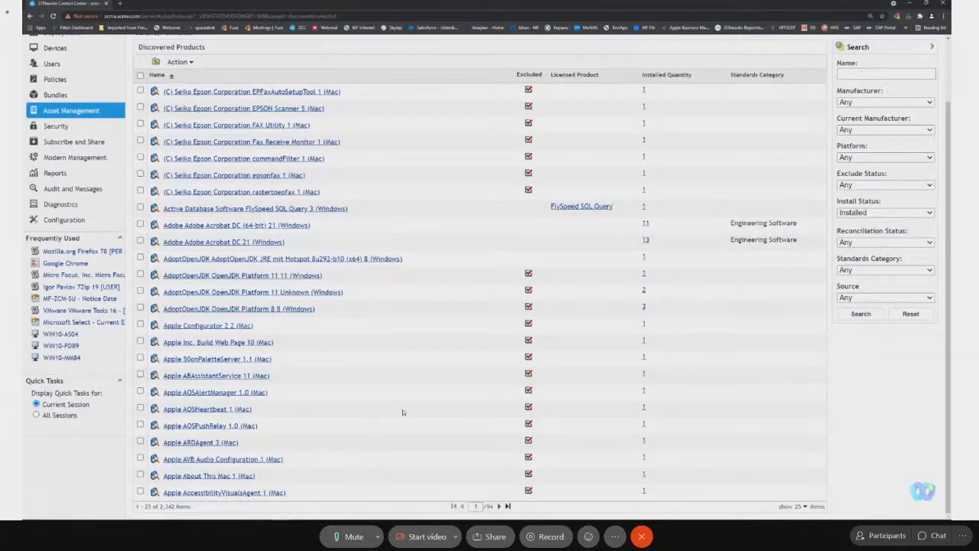
Filter the discovered products to the UNIX/Linux platform with Exclude Status set to Not Excluded.
scroll(645, 339, "up", 2)
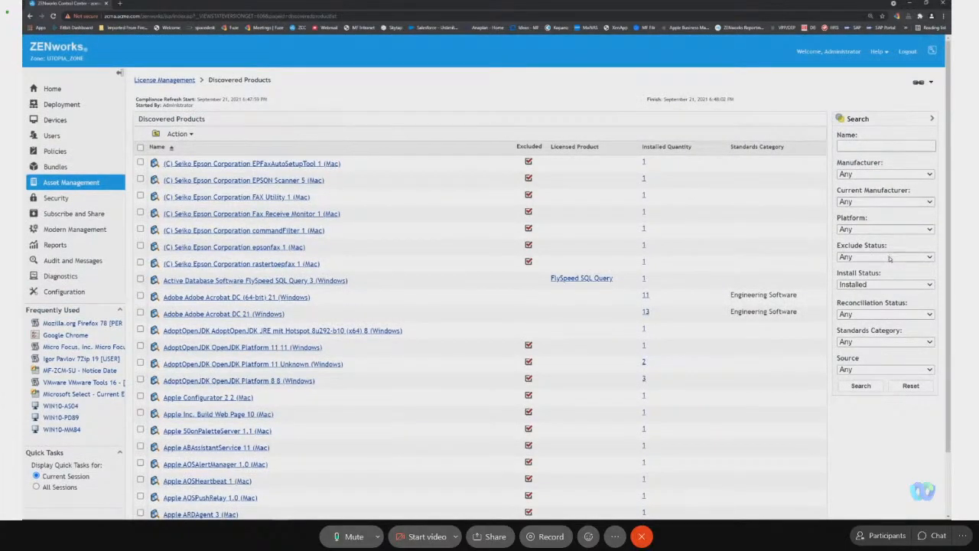
left_click(887, 231)
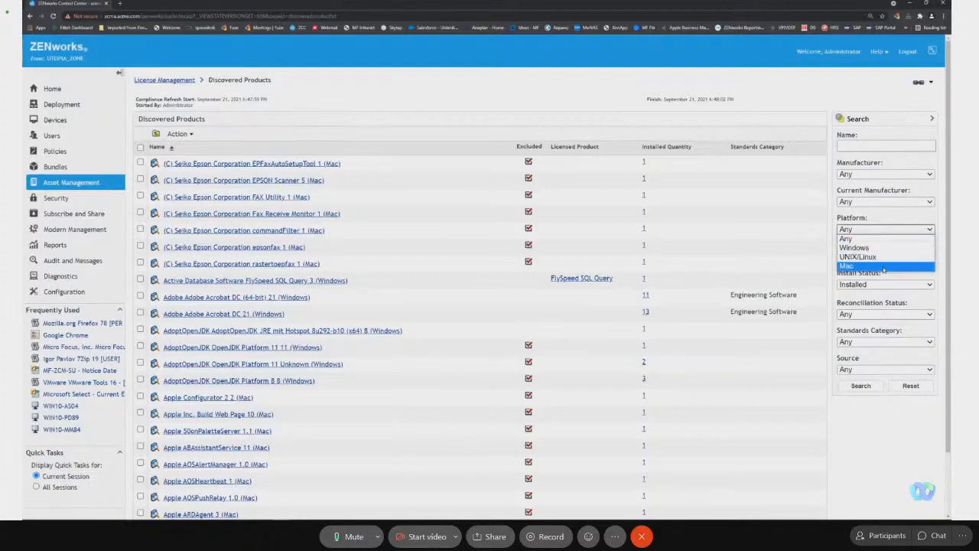
left_click(886, 258)
left_click(890, 259)
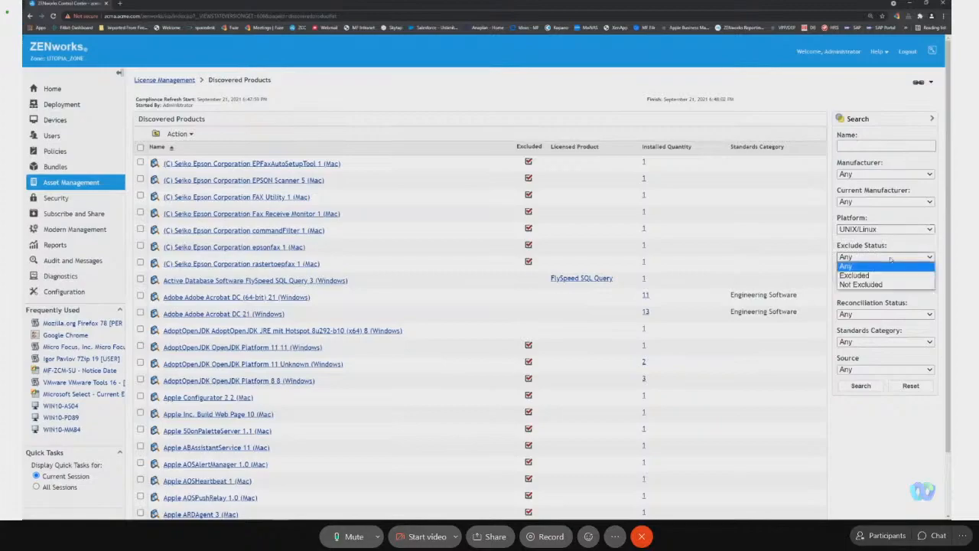
left_click(887, 284)
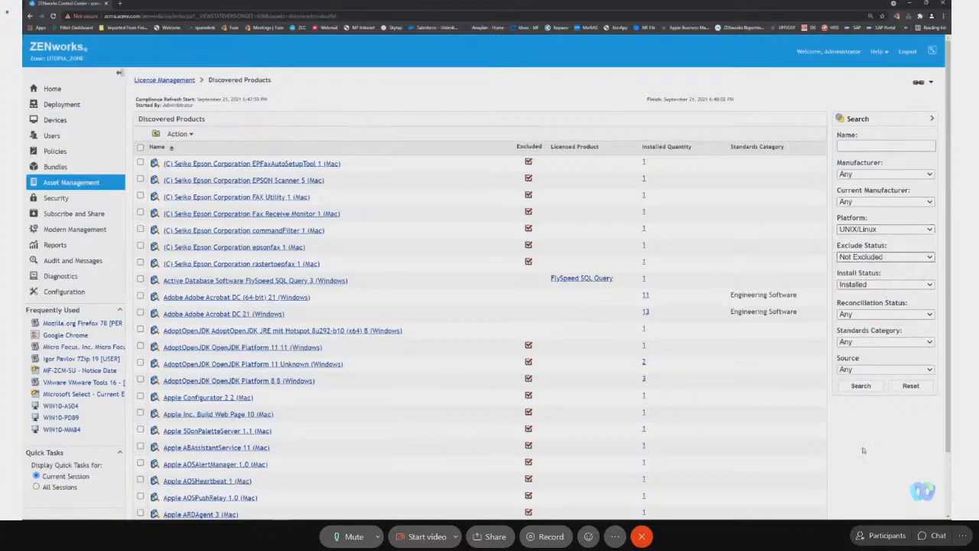
left_click(861, 386)
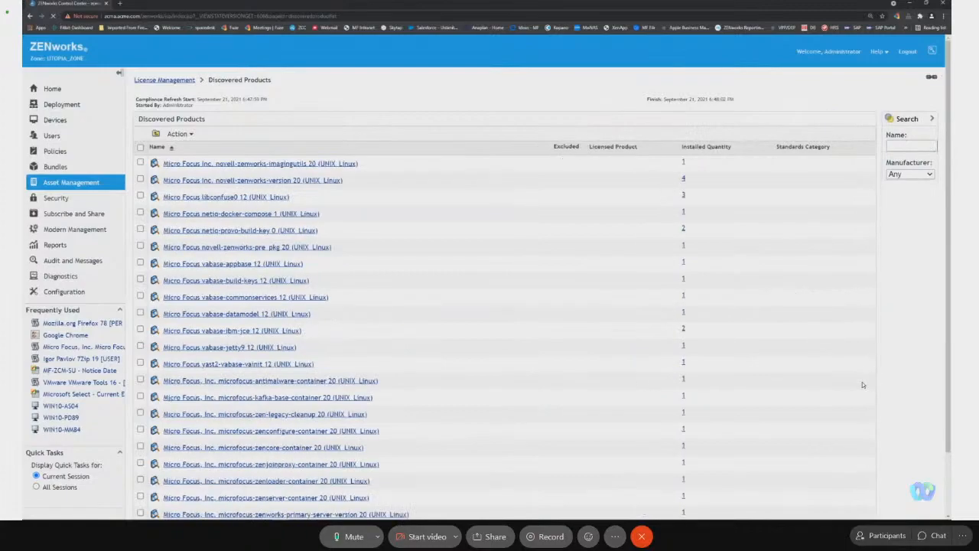
Exclude all UNIX/Linux products on the current page of the Discovered Products list.
left_click(140, 147)
left_click(178, 134)
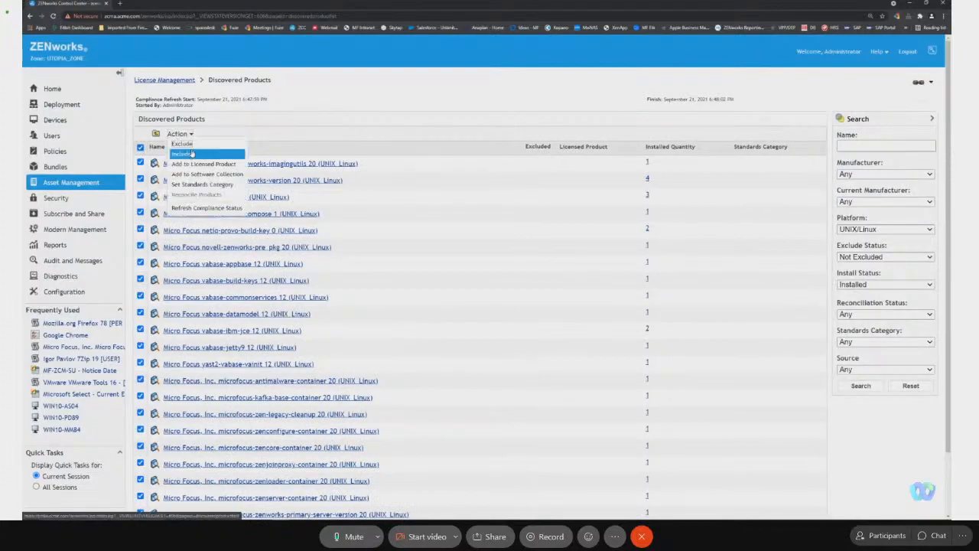
left_click(187, 145)
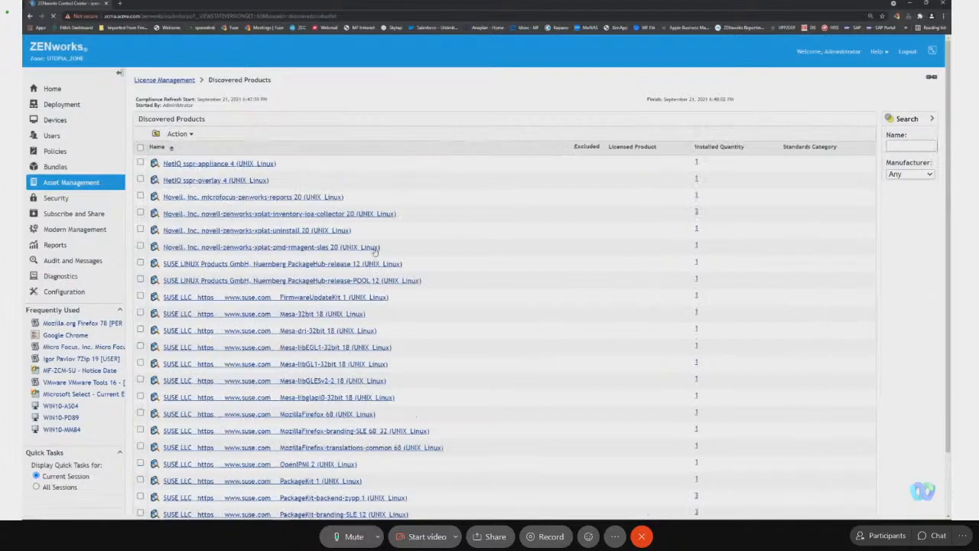
Show 1000 items per page in the Discovered Products list and exclude all the UNIX/Linux products listed.
scroll(806, 509, "down", 2)
scroll(802, 504, "down", 2)
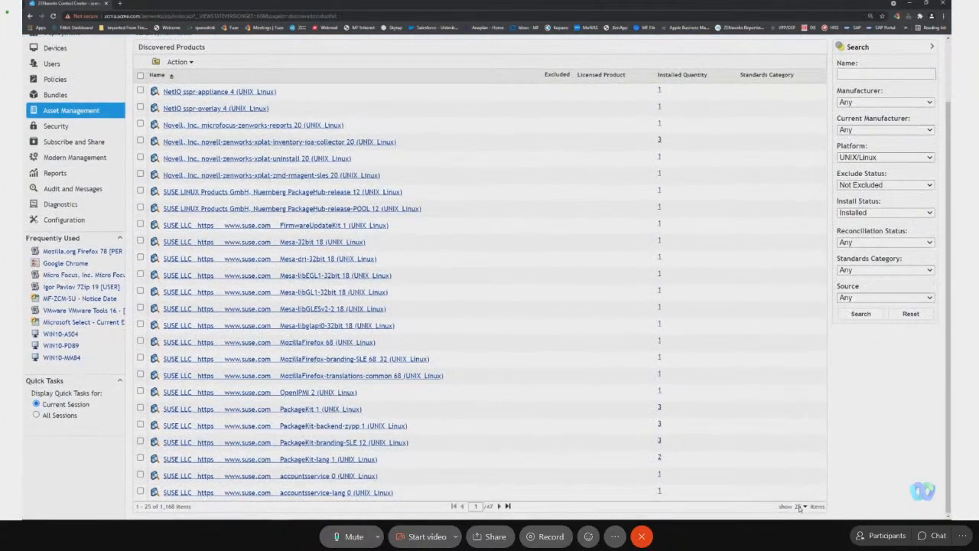
left_click(803, 506)
left_click(804, 497)
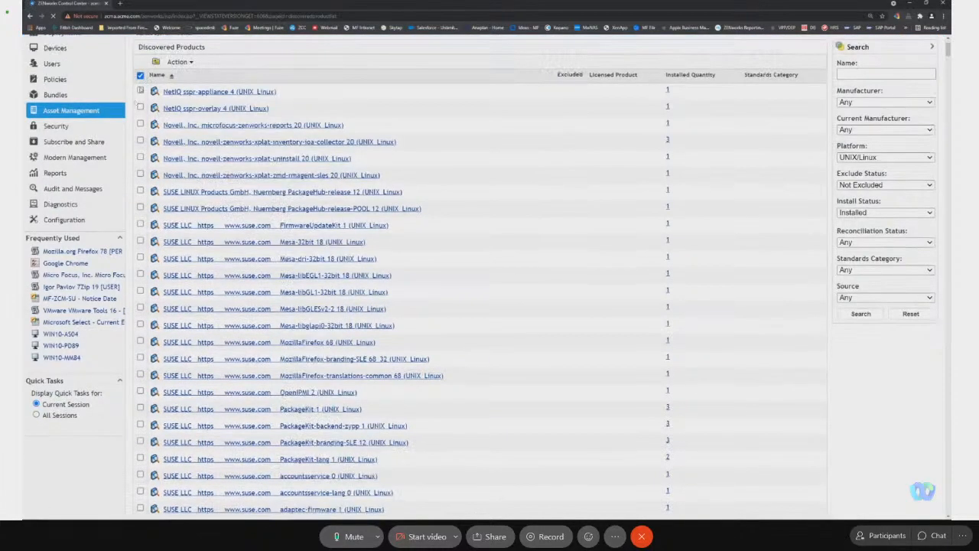
left_click(140, 75)
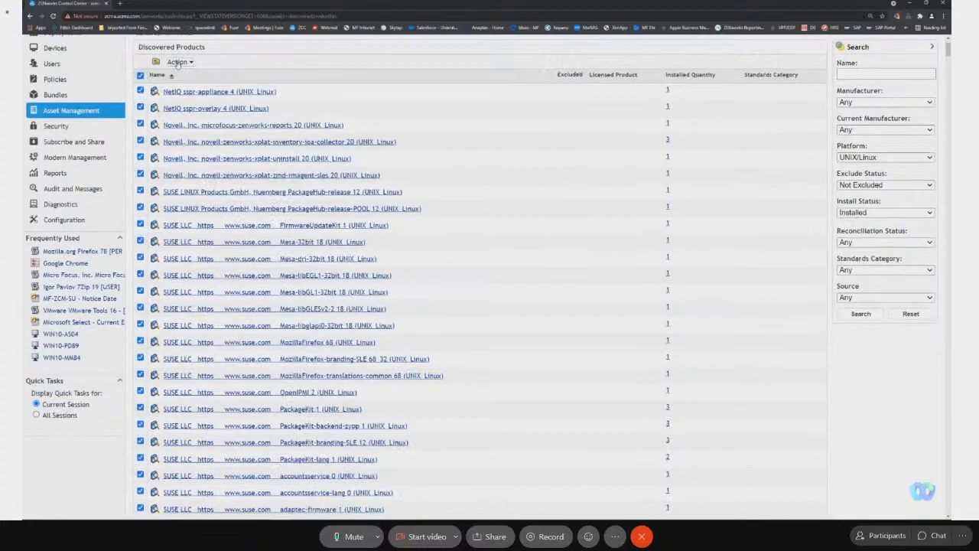
left_click(178, 61)
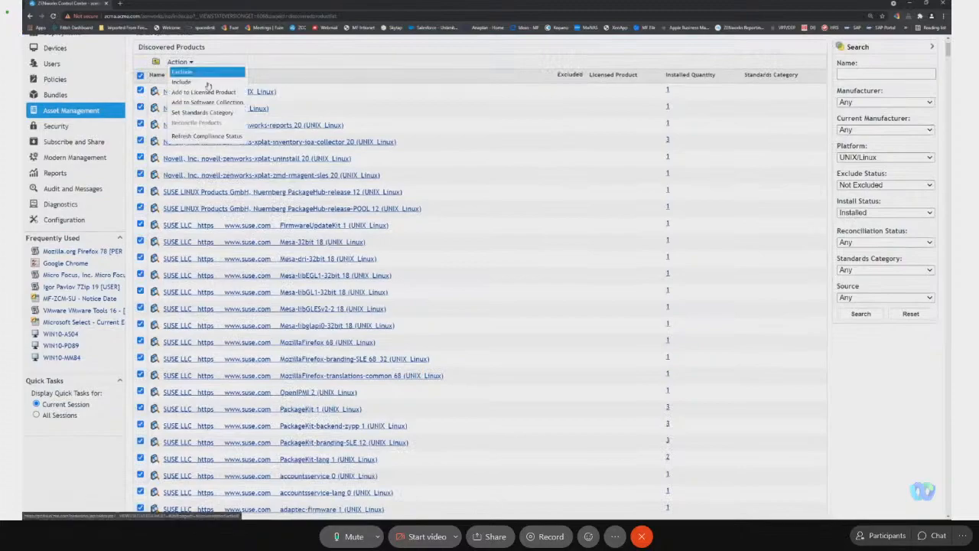
left_click(469, 261)
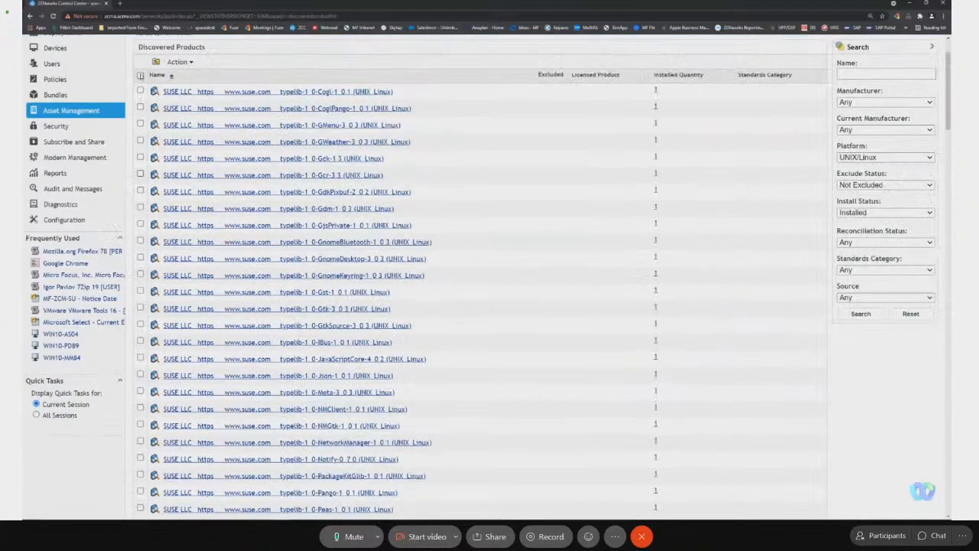
Exclude the remaining batch of UNIX/Linux products, starting with the SUSE typelib entries.
left_click(140, 75)
left_click(179, 62)
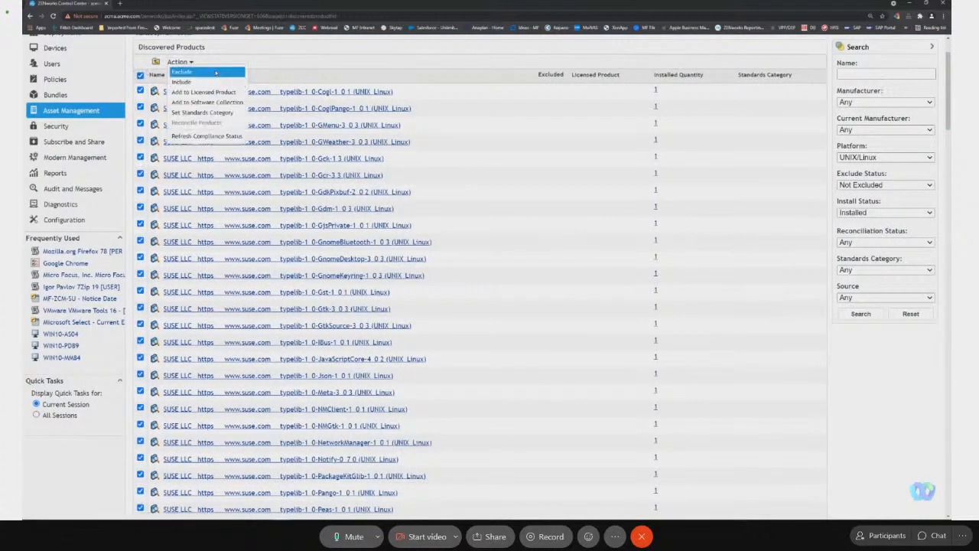
left_click(216, 72)
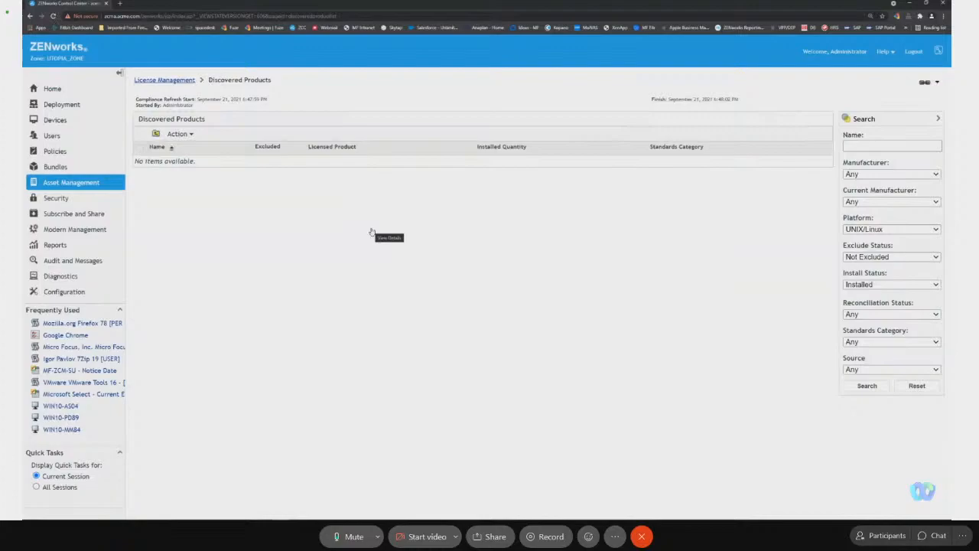
Filter the not excluded discovered products to the Mac platform and exclude unknown Turbo 20 (Mac).
left_click(888, 231)
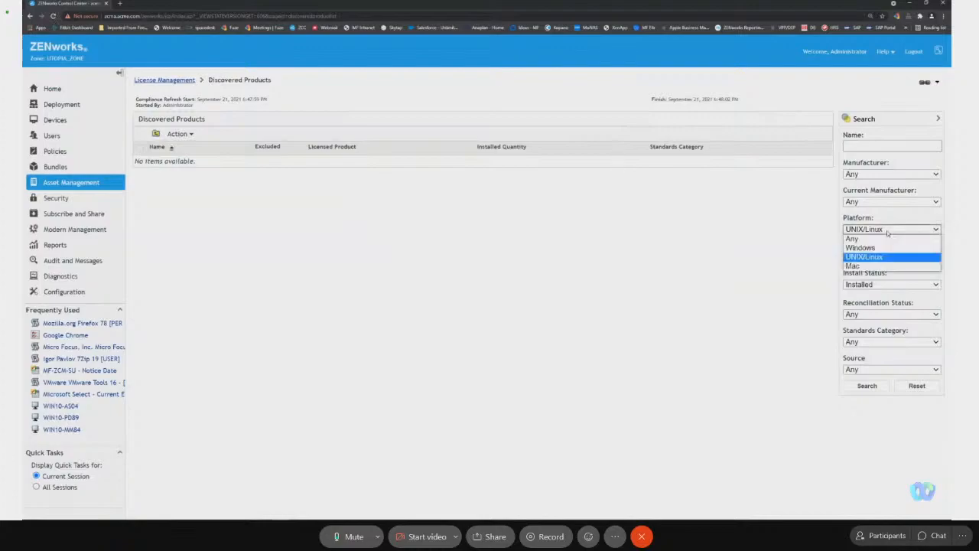
left_click(884, 265)
left_click(871, 386)
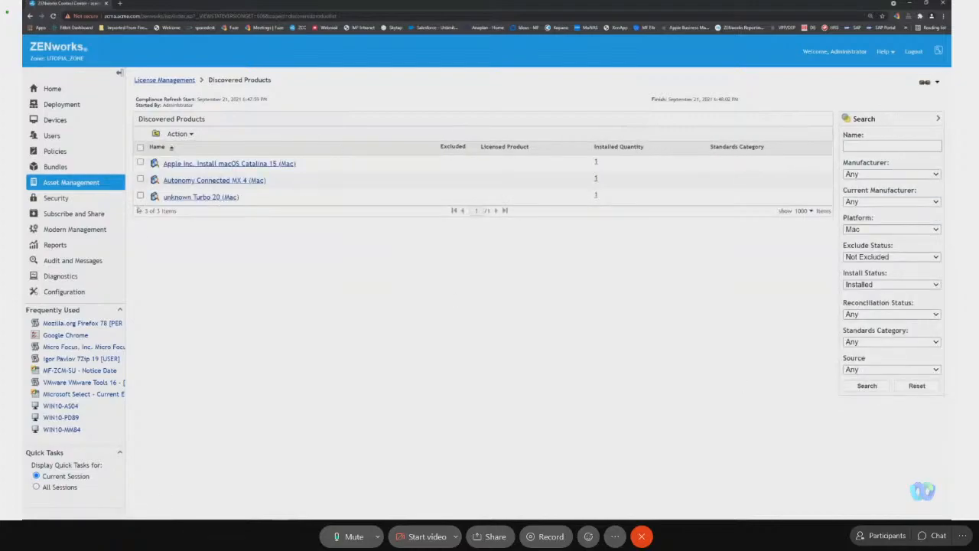
left_click(140, 197)
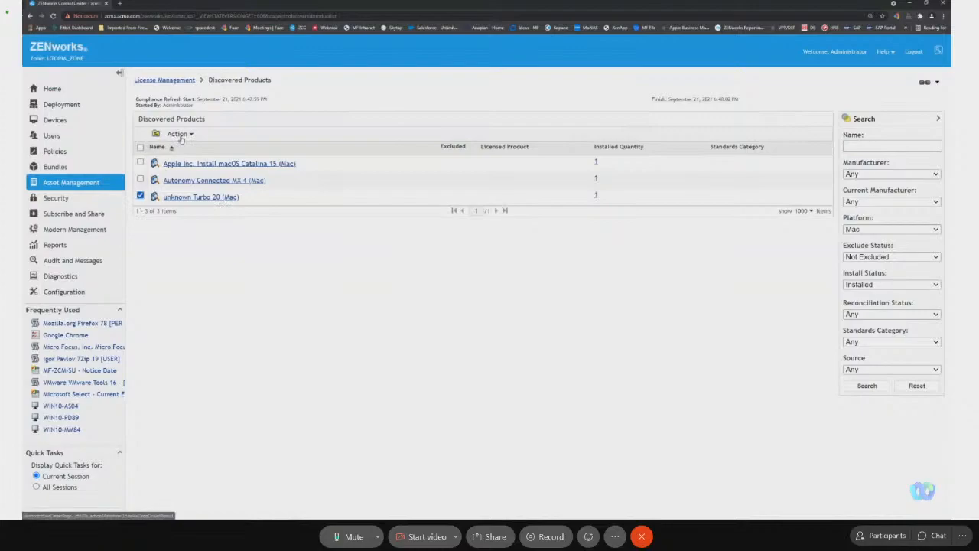
left_click(179, 134)
left_click(194, 143)
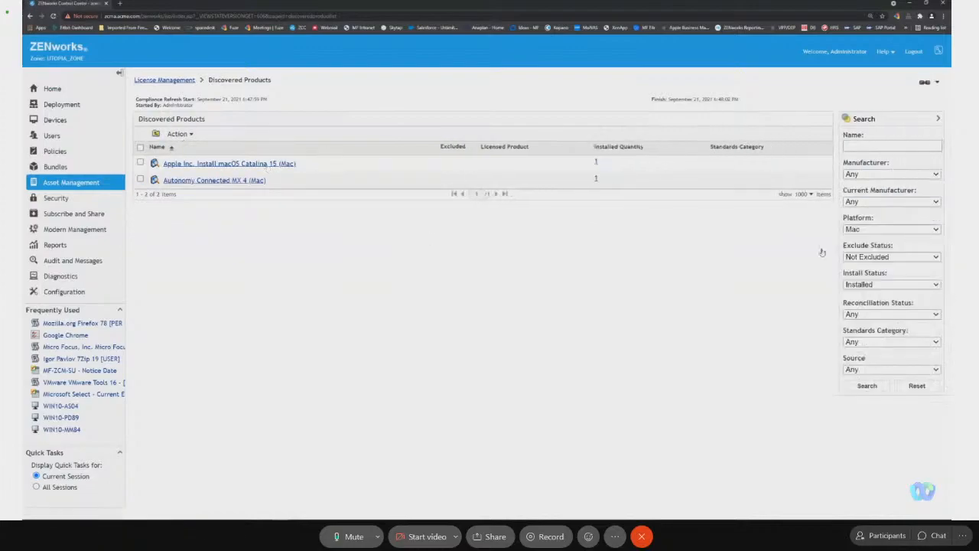
List the discovered products for the Windows platform with Exclude Status kept at Not Excluded.
left_click(912, 257)
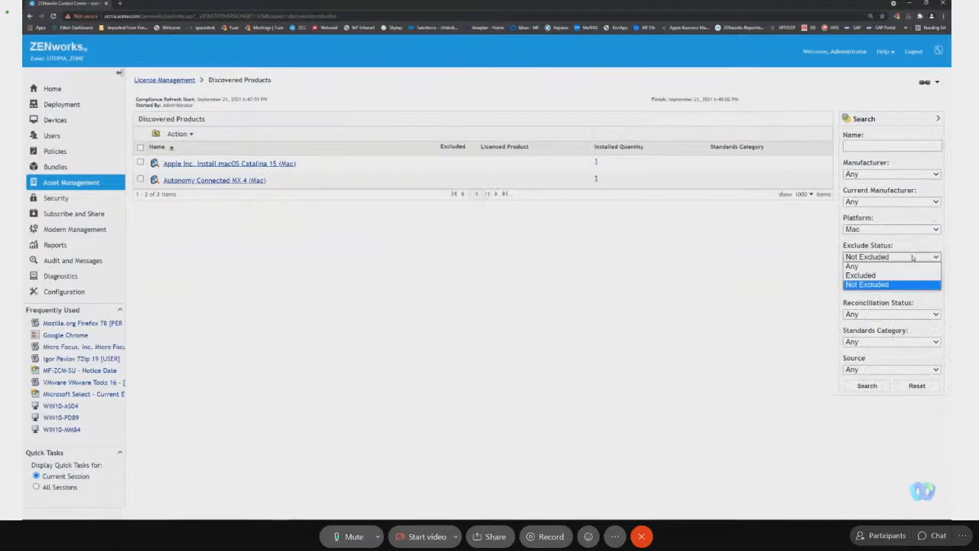
left_click(905, 229)
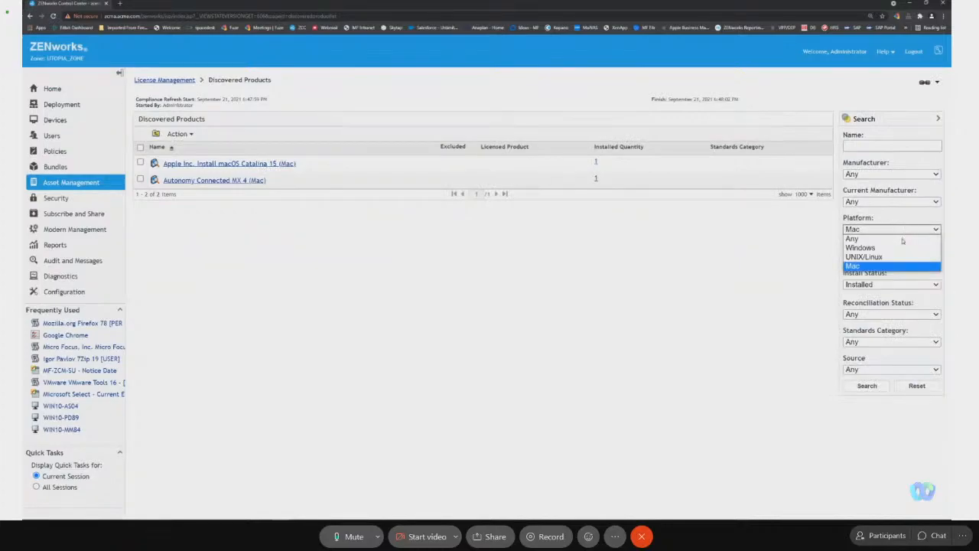
left_click(899, 248)
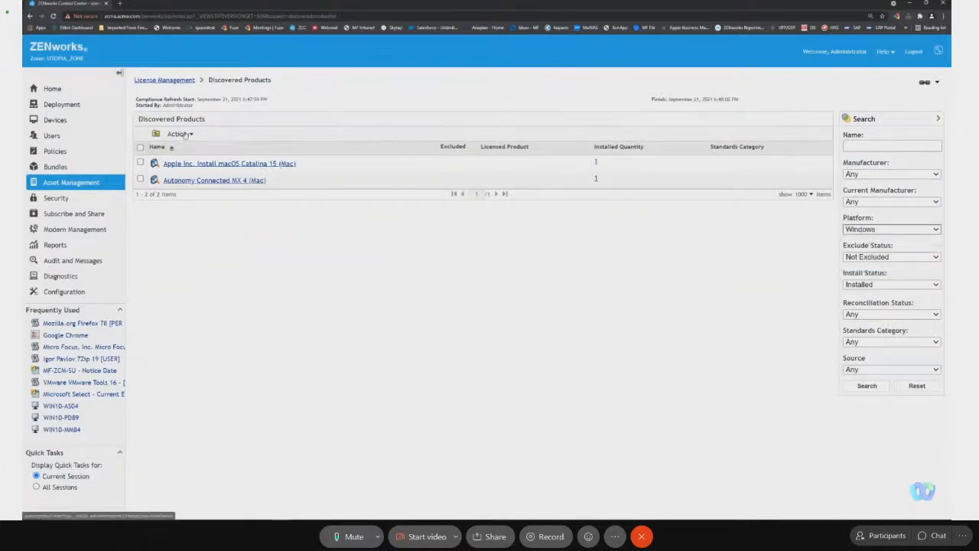
left_click(185, 135)
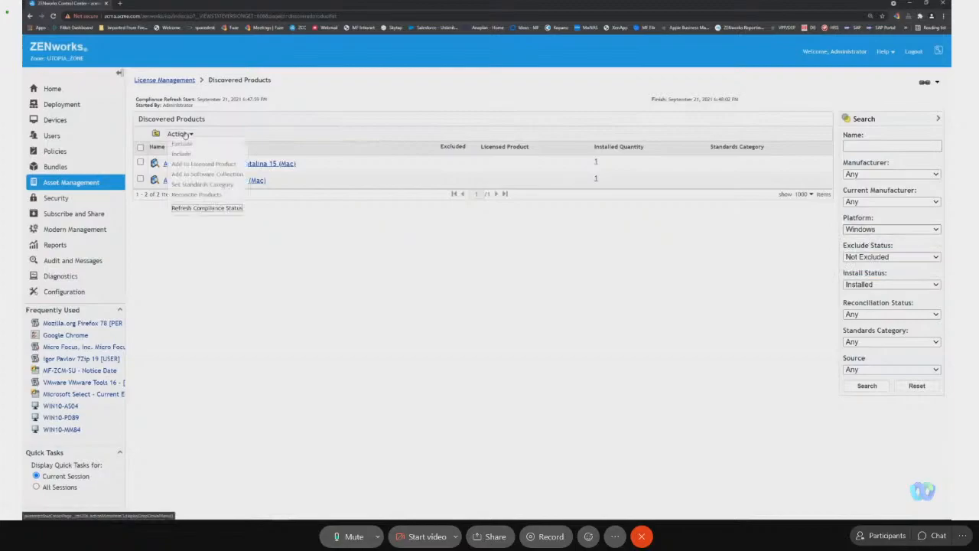
left_click(881, 386)
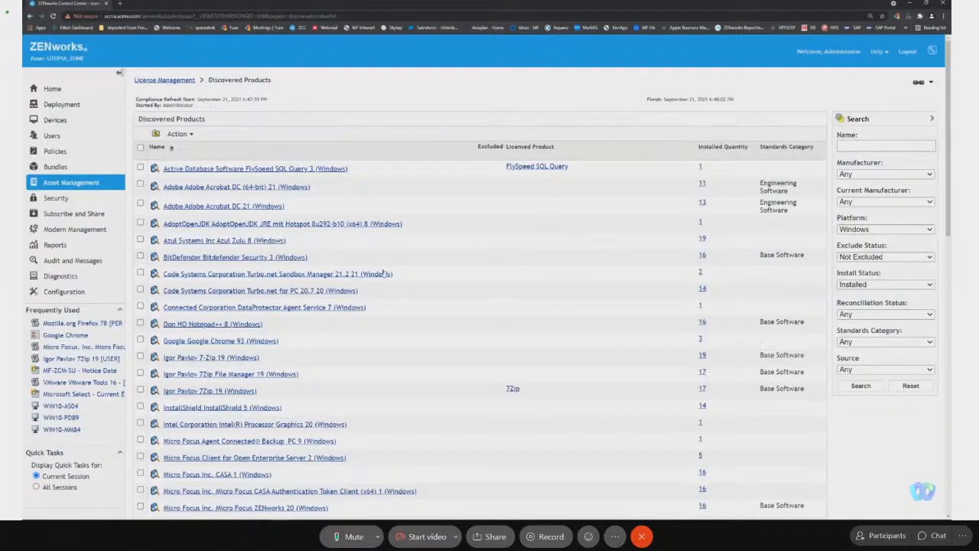
Select both Code Systems Turbo.net products, the three Igor Pavlov 7-Zip products and InstallShield 5 in the Windows product list.
scroll(401, 192, "down", 2)
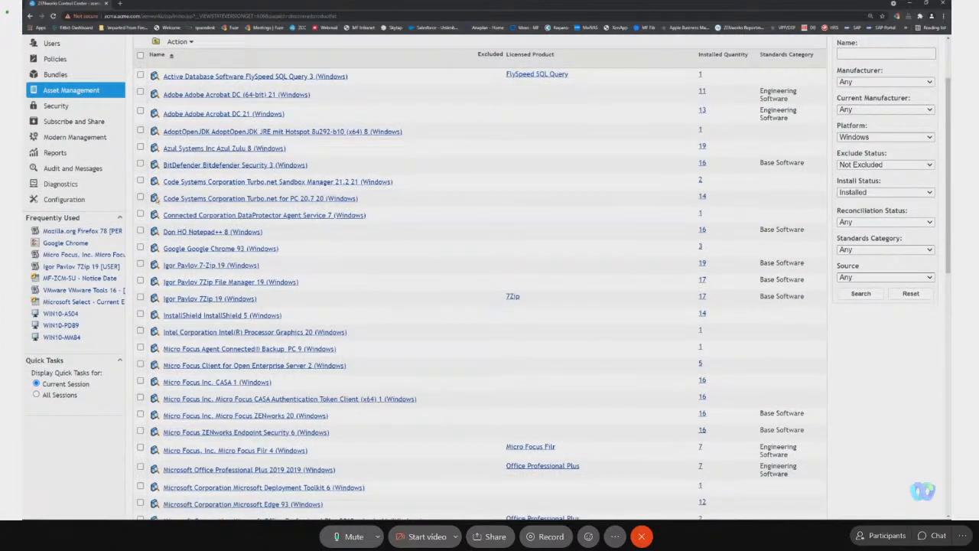
left_click(140, 181)
left_click(140, 198)
left_click(140, 264)
left_click(140, 282)
left_click(140, 299)
left_click(140, 316)
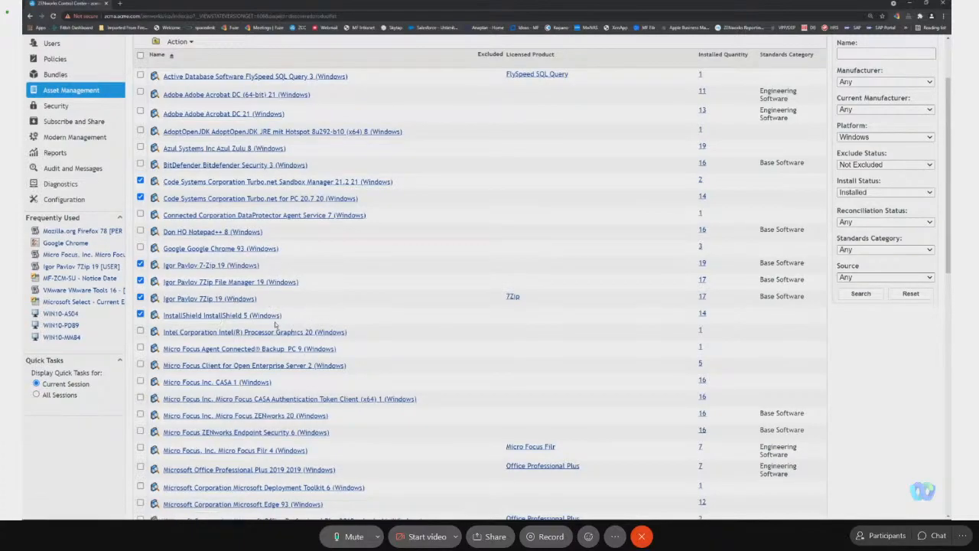
Open the details of Intel(R) Processor Graphics 20 (Windows) and return to the Discovered Products list.
left_click(327, 334)
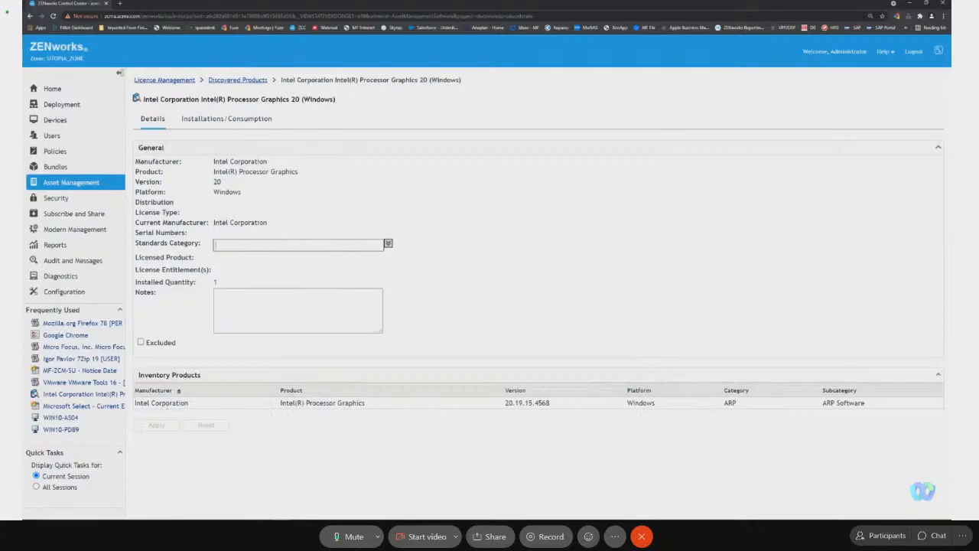
left_click(30, 16)
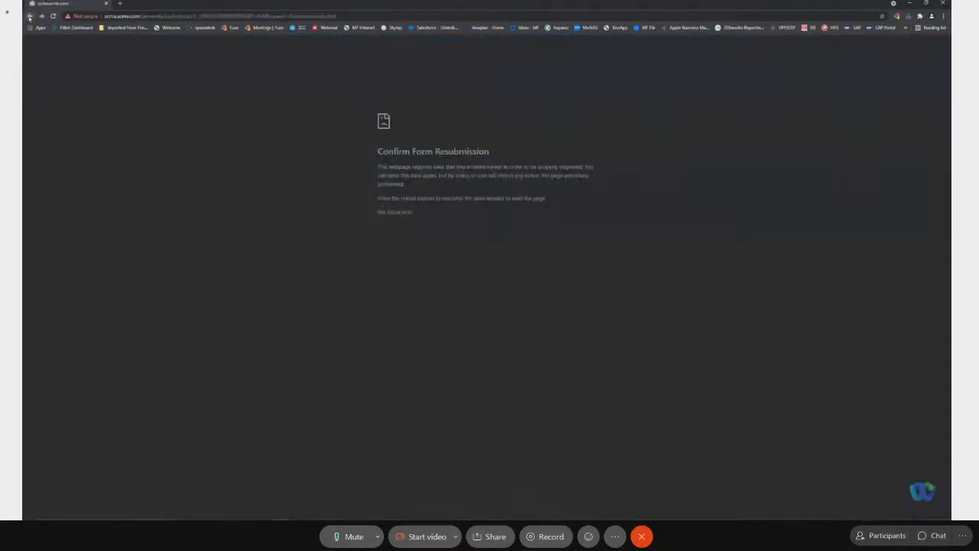
left_click(32, 18)
left_click(349, 15)
key("Return")
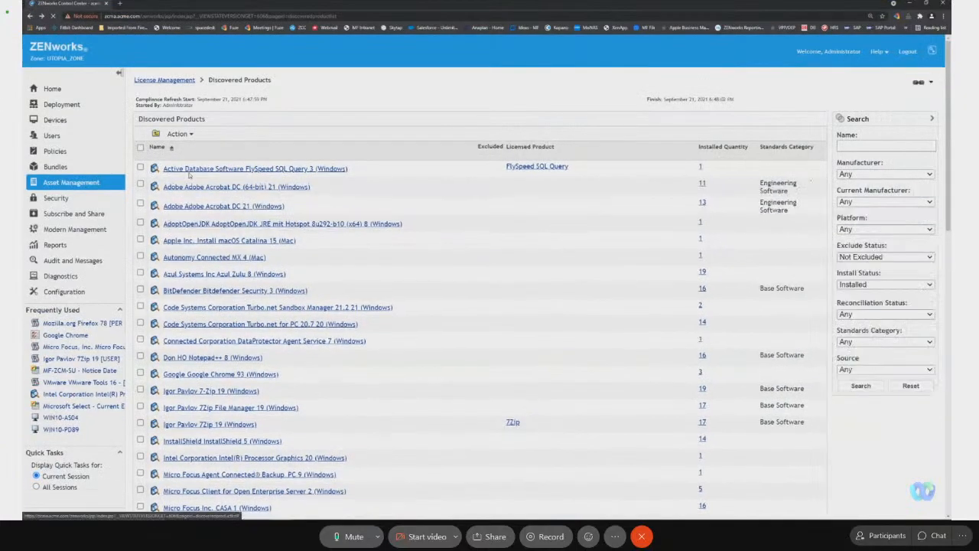
Select both Code Systems Turbo.net products, InstallShield 5 and Intel(R) Processor Graphics 20 in the Discovered Products list.
scroll(178, 309, "down", 1)
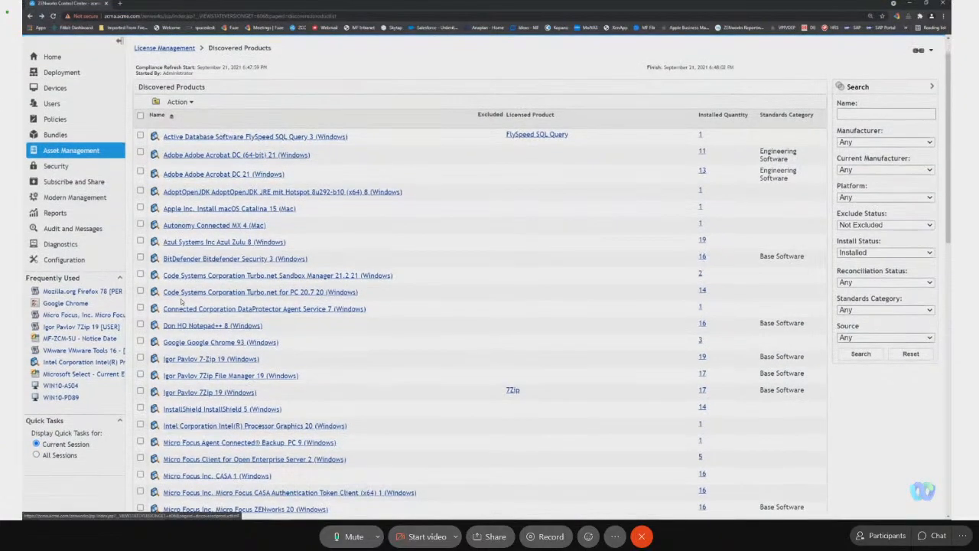
scroll(181, 302, "down", 1)
left_click(140, 238)
left_click(140, 255)
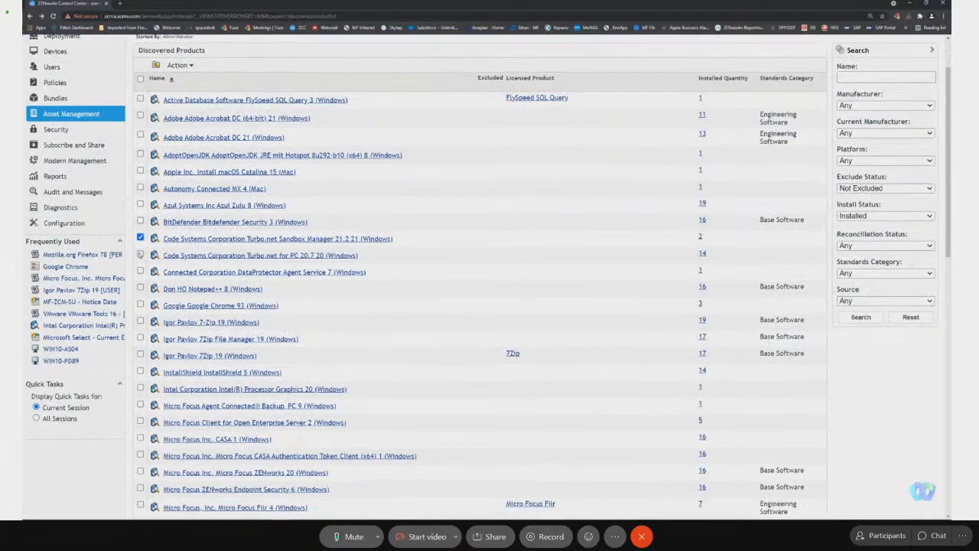
left_click(140, 372)
left_click(140, 388)
Add Micro Focus CASA 1, CASA Authentication Token Client (x64) 1, ZENworks 20 and ZENworks Endpoint Security 6 to the product selection.
scroll(342, 346, "down", 3)
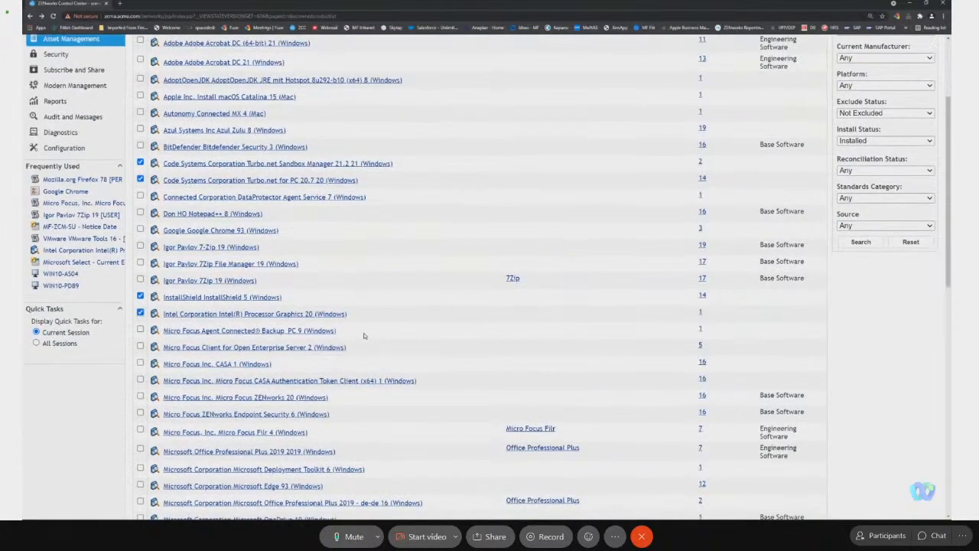
scroll(368, 321, "down", 1)
left_click(140, 321)
left_click(140, 338)
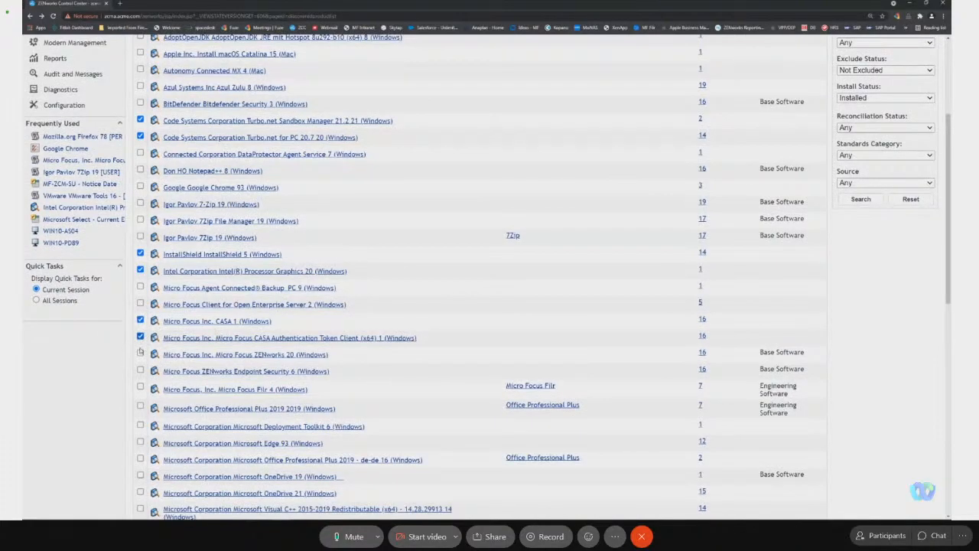
left_click(140, 354)
left_click(140, 370)
Add Microsoft Deployment Toolkit 6, Edge 93, OneDrive 19 and 21, both Visual C++ 2015-2019 Redistributables, SpaceAgent 10 and UDIDesigner 3 to the selection.
scroll(140, 370, "down", 2)
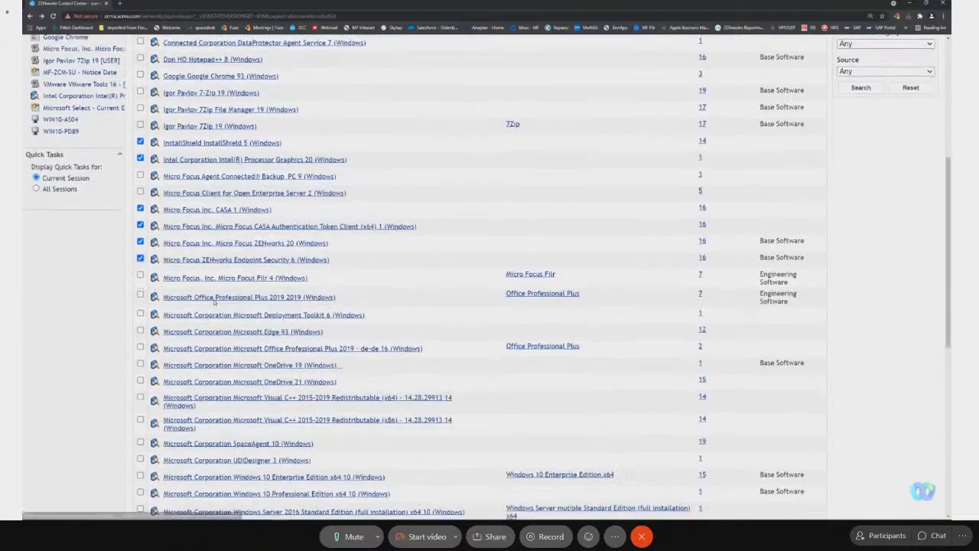
left_click(140, 314)
left_click(140, 332)
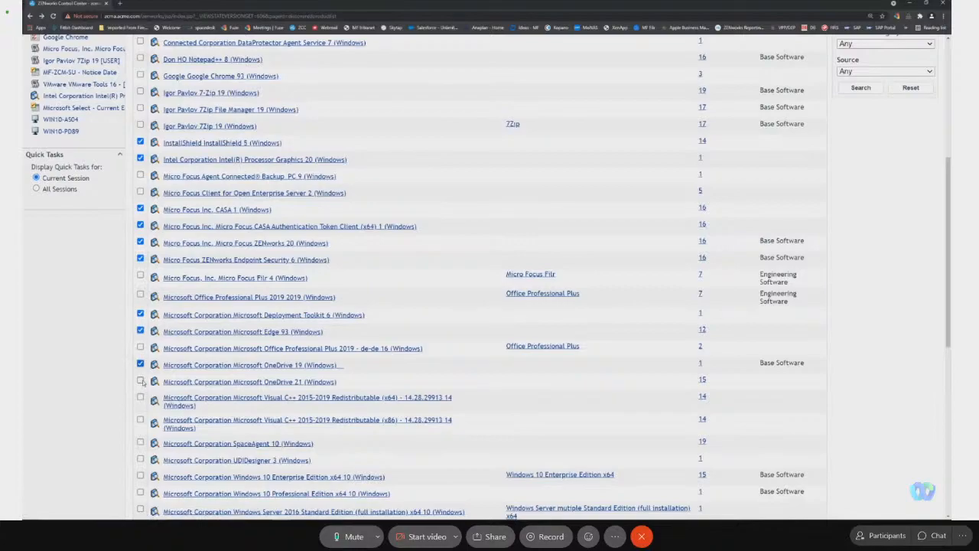
left_click(140, 381)
scroll(170, 409, "down", 3)
left_click(141, 274)
left_click(140, 298)
left_click(140, 320)
left_click(141, 337)
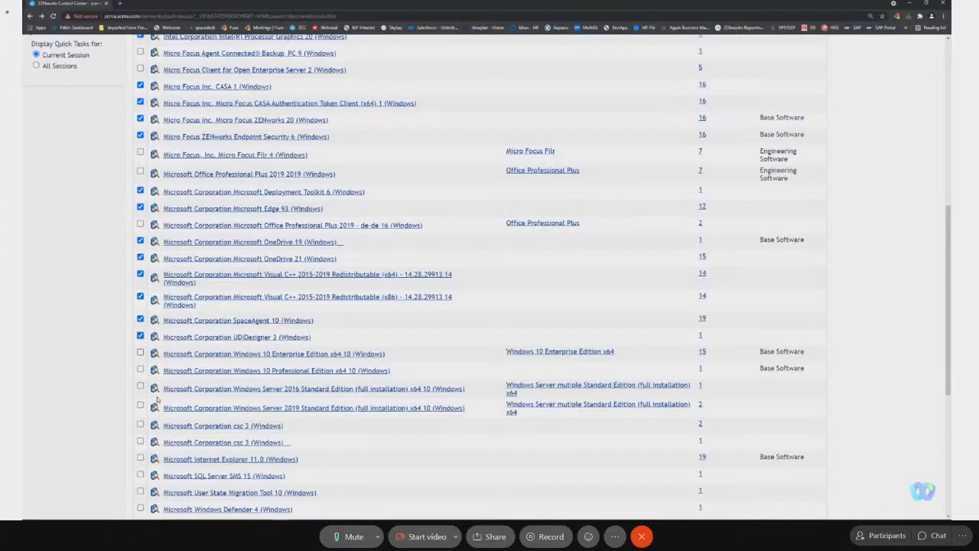
Add both Microsoft csc 3 entries, Internet Explorer 11.0, SQL Server SMS 15, User State Migration Tool 10 and Windows Defender 4 to the selection.
scroll(156, 399, "down", 1)
left_click(140, 367)
left_click(140, 385)
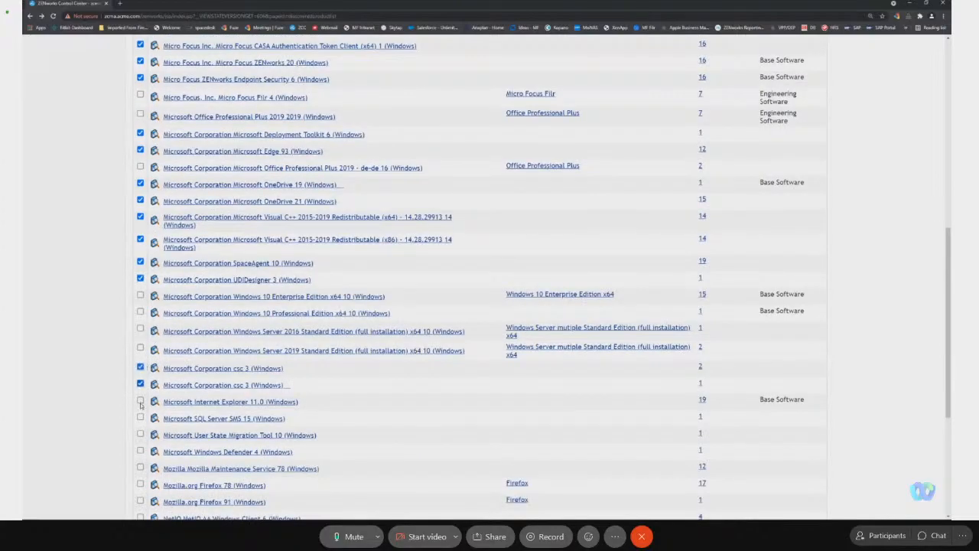
left_click(140, 401)
left_click(140, 418)
scroll(122, 383, "down", 1)
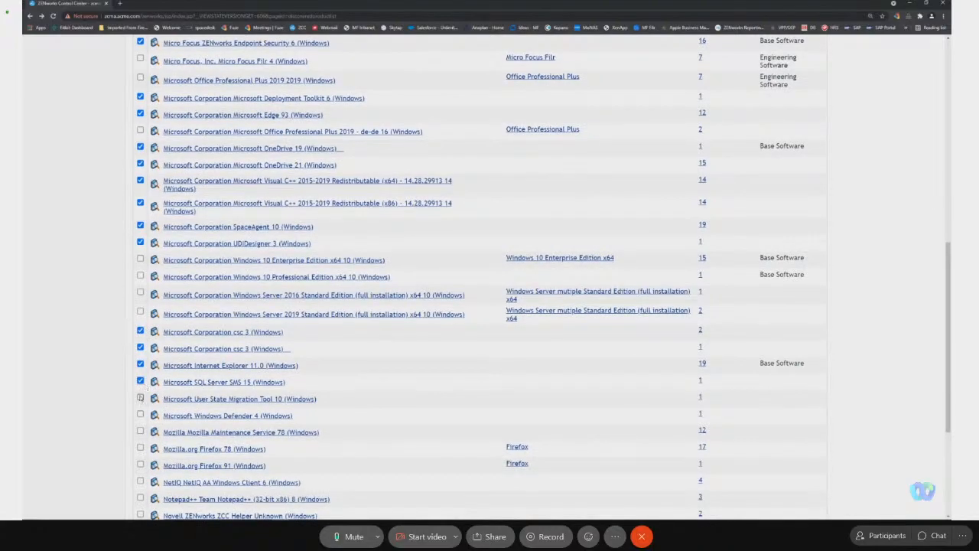
left_click(140, 398)
scroll(140, 382, "down", 1)
left_click(140, 366)
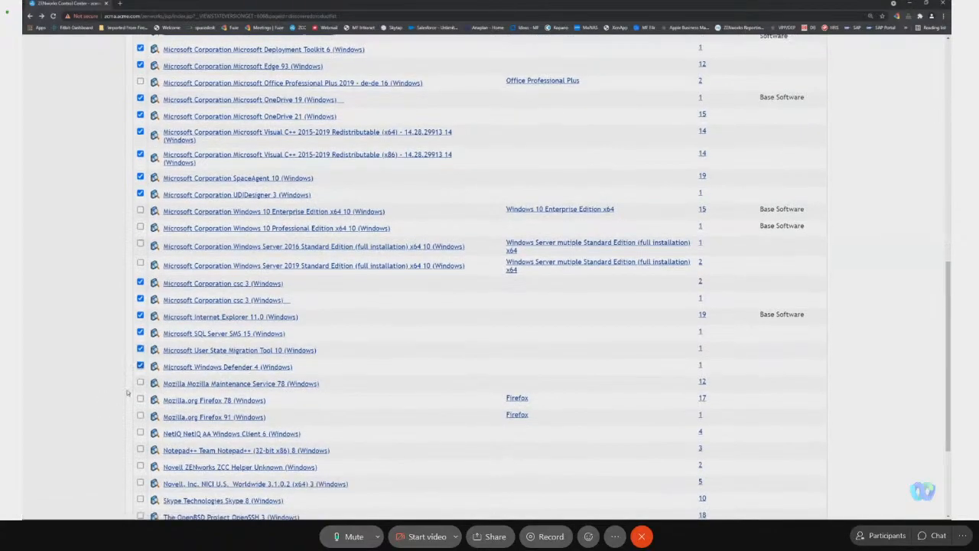
Add NetIQ AA Windows Client 6, Novell ZENworks ZCC Helper, Novell NICI 3, Skype 8 and OpenSSH 3 to the selection.
scroll(368, 387, "down", 1)
left_click(141, 369)
left_click(141, 403)
left_click(141, 419)
left_click(141, 436)
left_click(140, 453)
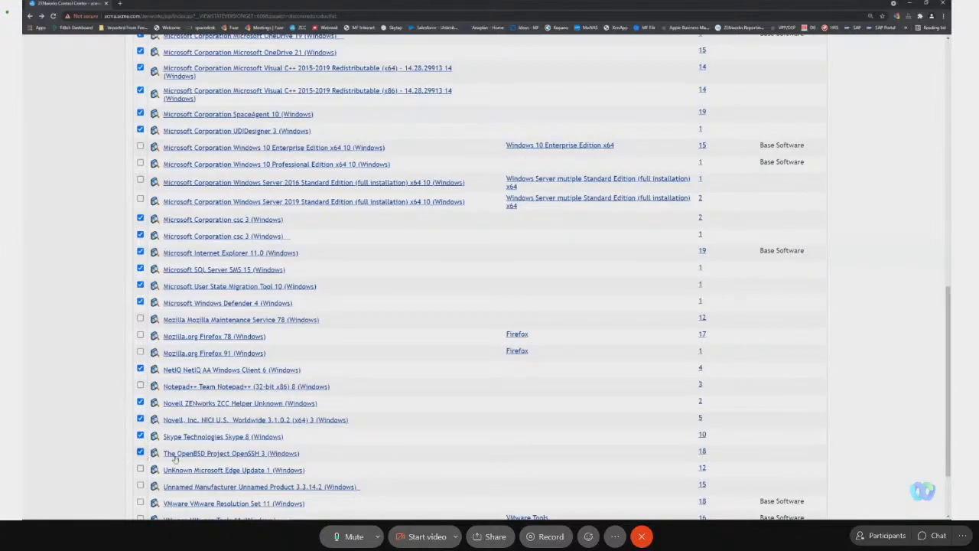
Add Microsoft Edge Update 1, Unnamed Product 3.3.14.2, VMware Resolution Set 11, both VMware Tools 11 entries, xferlogs Utility 11 and curl 7 to the selection.
scroll(175, 458, "down", 2)
left_click(141, 375)
left_click(140, 391)
left_click(140, 407)
left_click(140, 425)
left_click(140, 442)
left_click(141, 459)
left_click(140, 475)
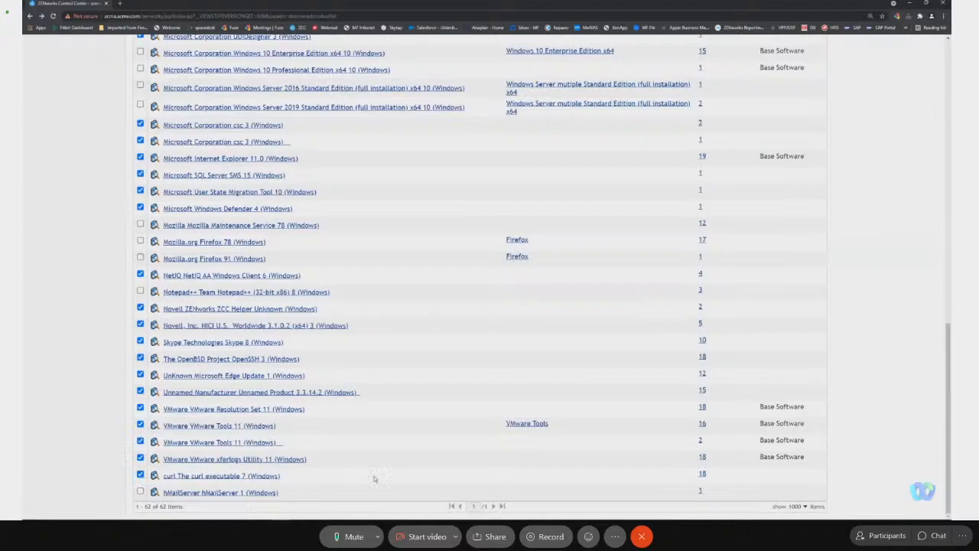
Exclude the selected discovered products and look over the list of remaining products.
scroll(361, 115, "up", 15)
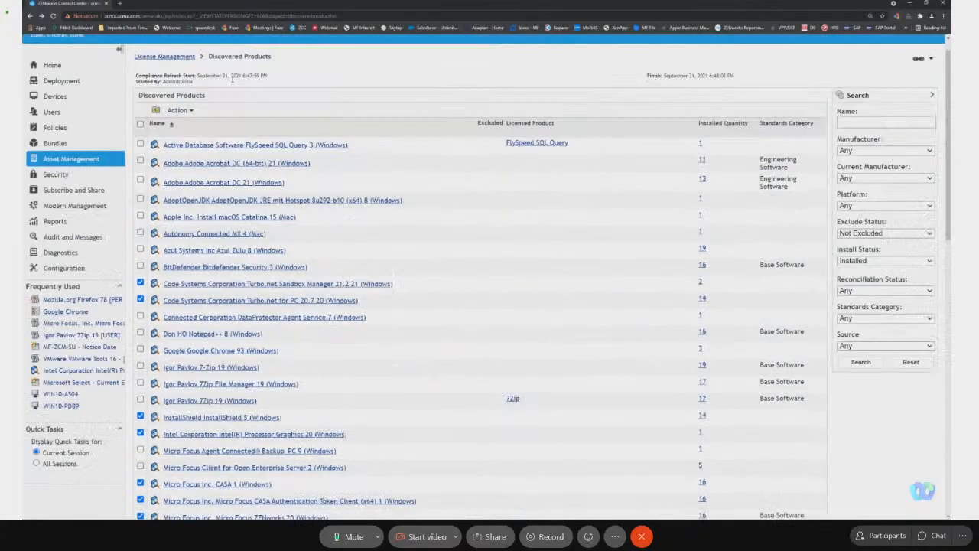
left_click(180, 134)
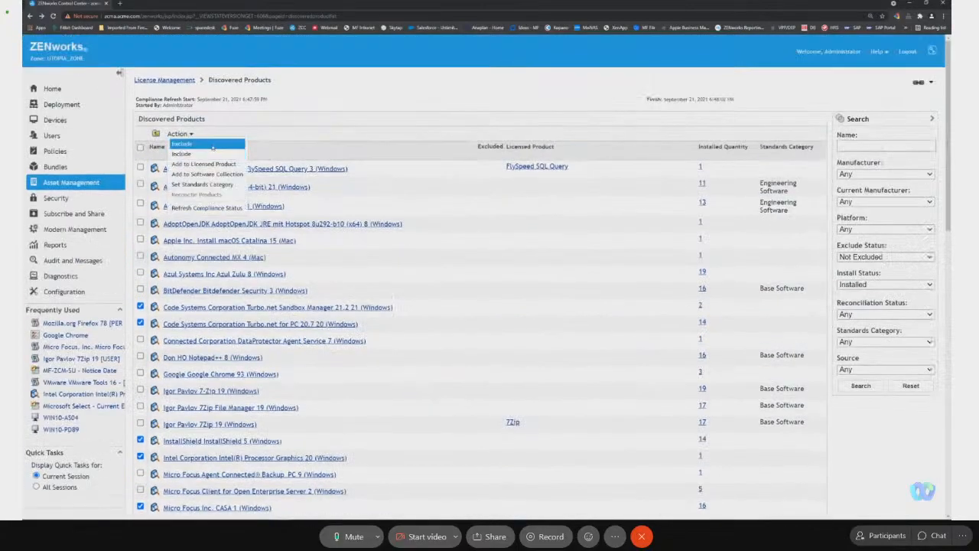
left_click(185, 147)
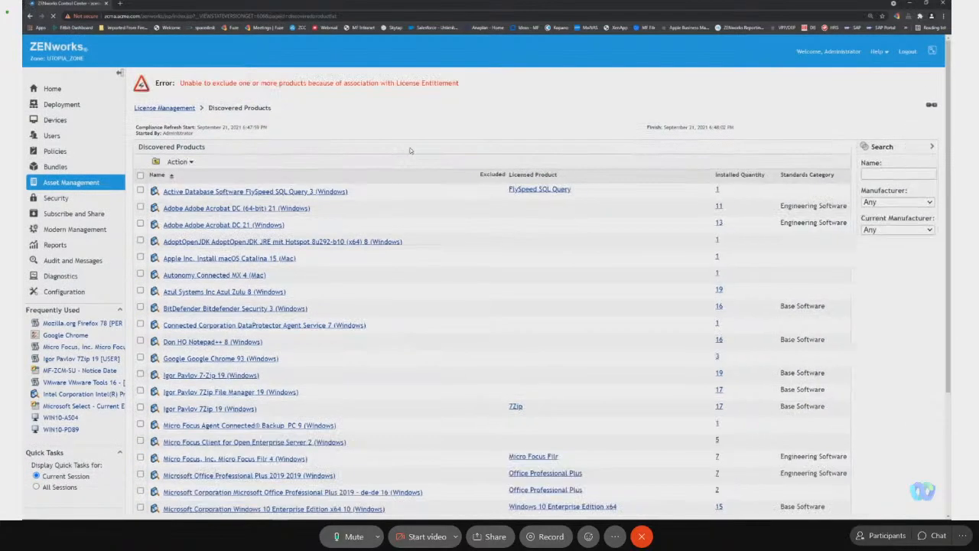
scroll(447, 267, "down", 3)
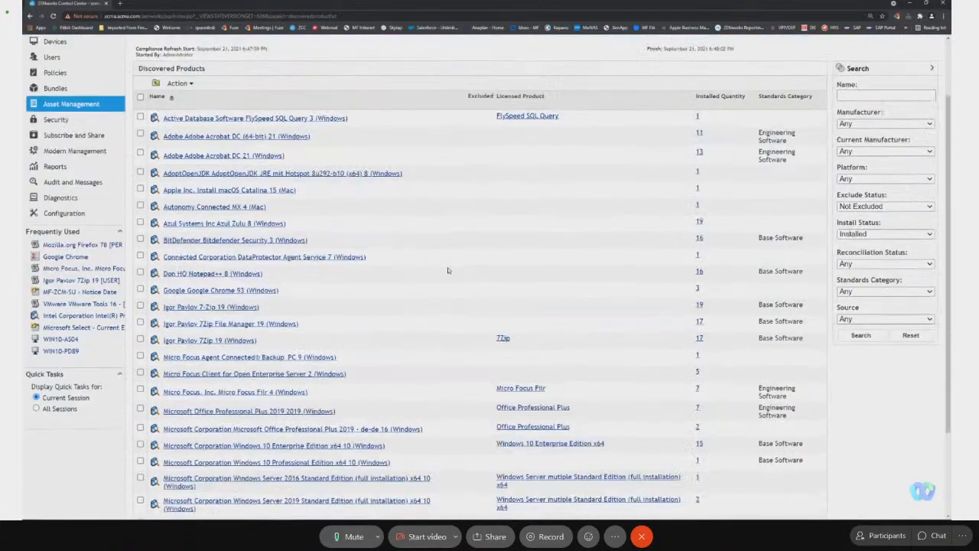
scroll(448, 274, "up", 3)
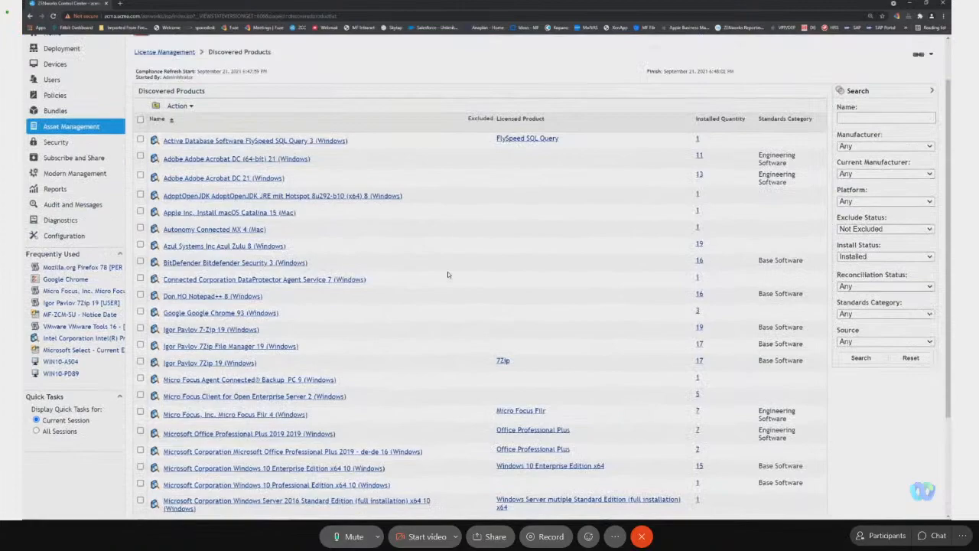
Delete all entries from the Licensed Products list in License Management.
left_click(174, 107)
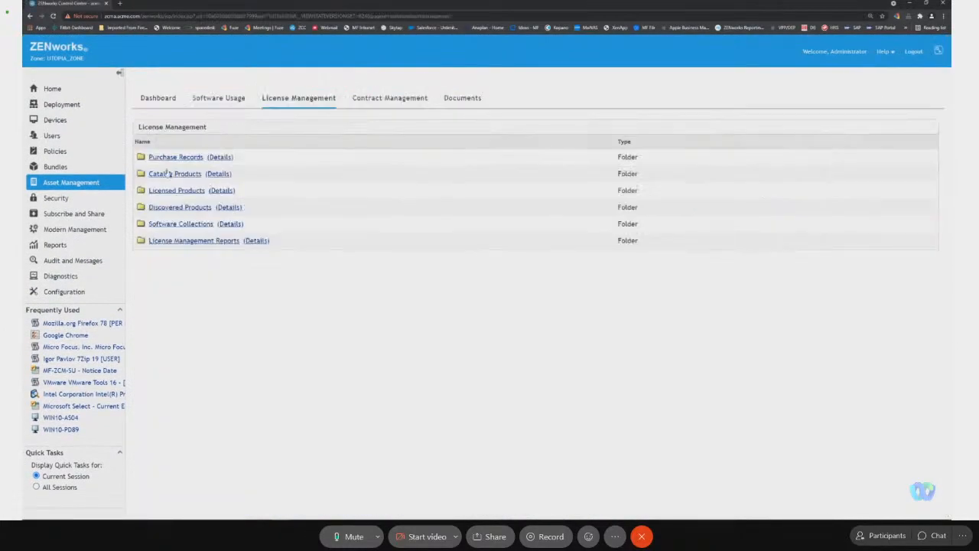
left_click(178, 191)
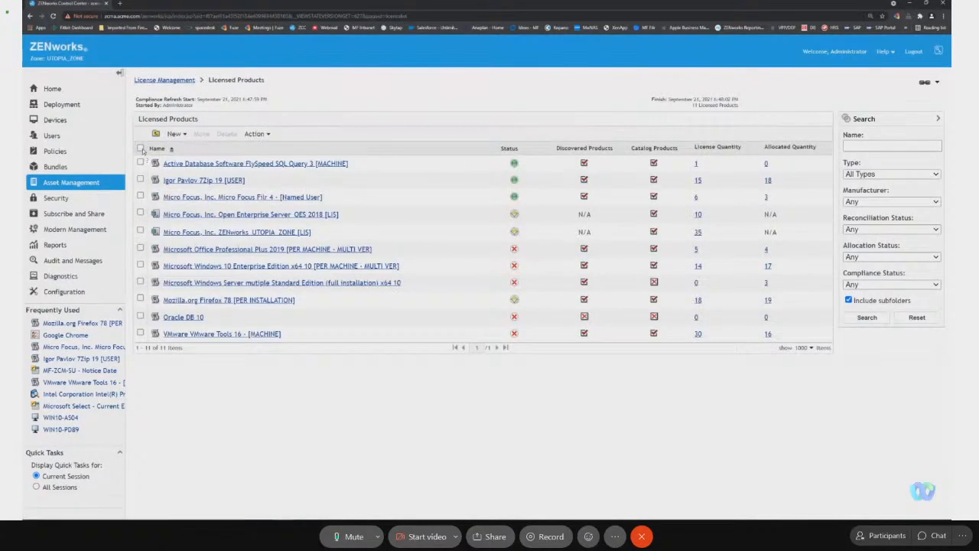
left_click(140, 148)
left_click(226, 134)
left_click(520, 58)
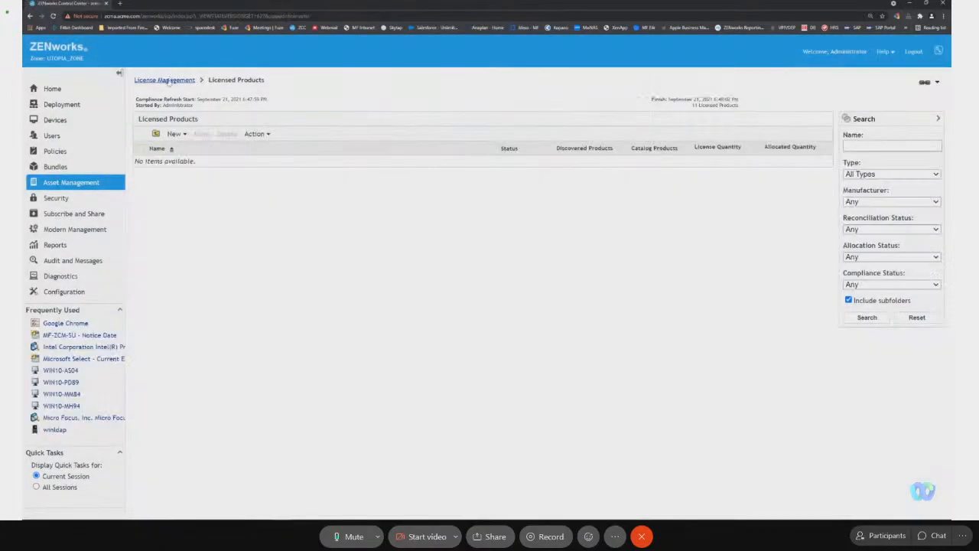
Delete all purchase records in License Management, including the Duesseldorf and New York folders and their contents.
left_click(167, 81)
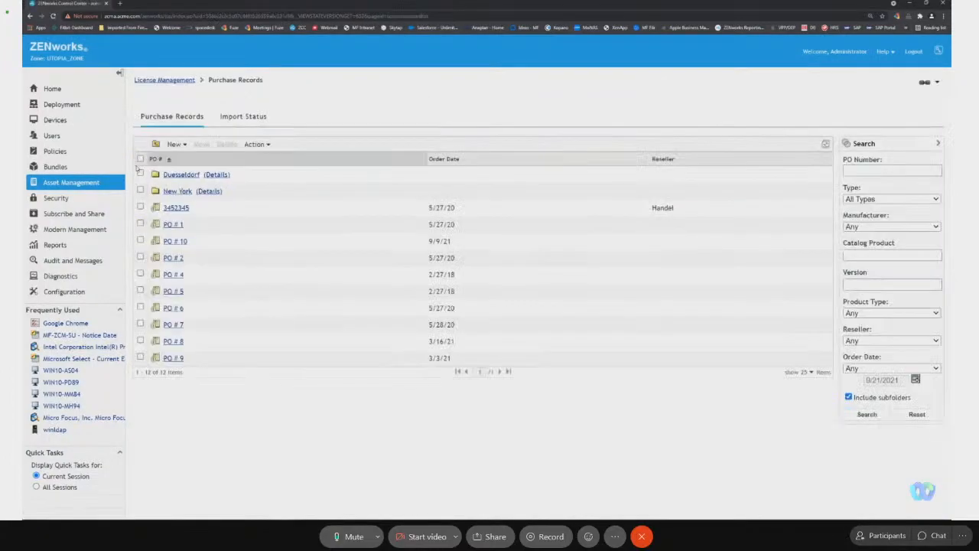
left_click(141, 159)
left_click(255, 143)
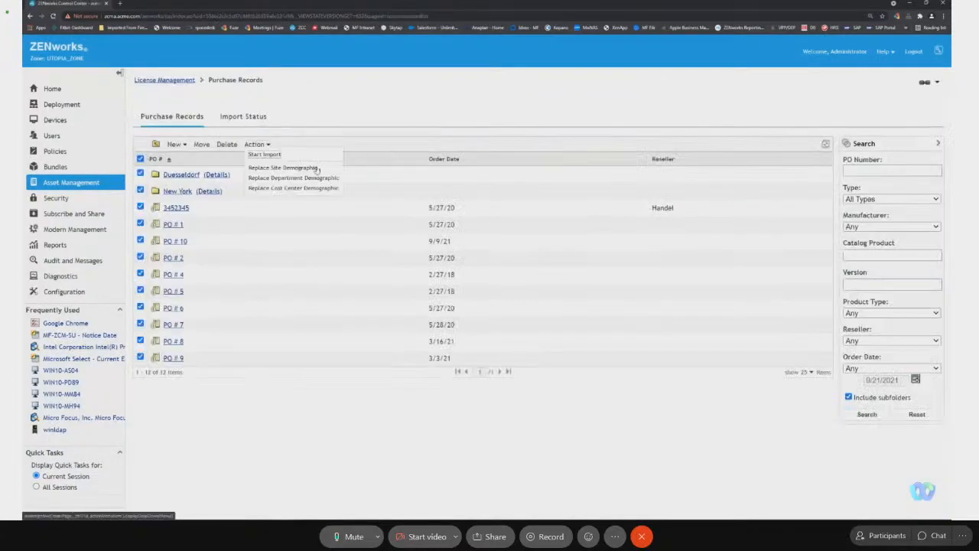
left_click(225, 146)
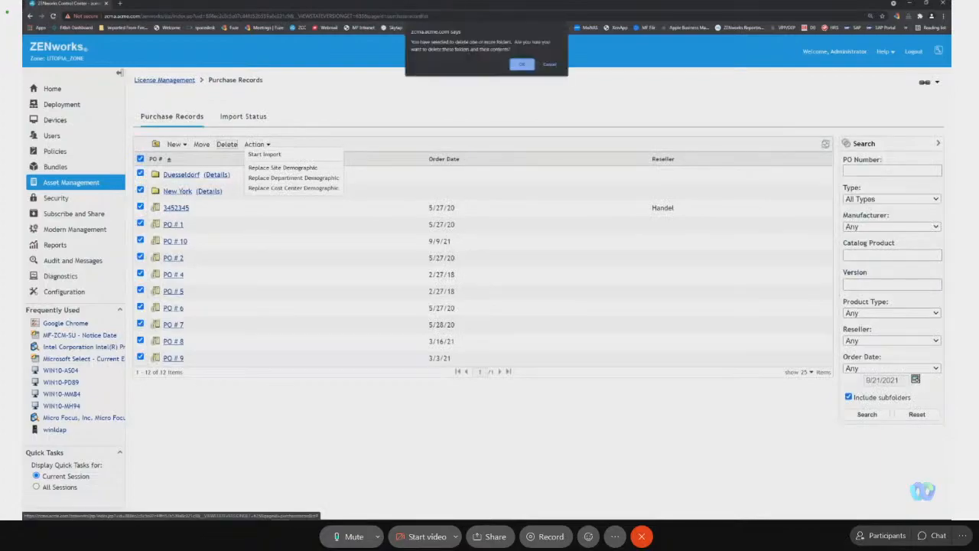
left_click(522, 64)
Delete all entries from the Catalog Products list in License Management.
left_click(175, 83)
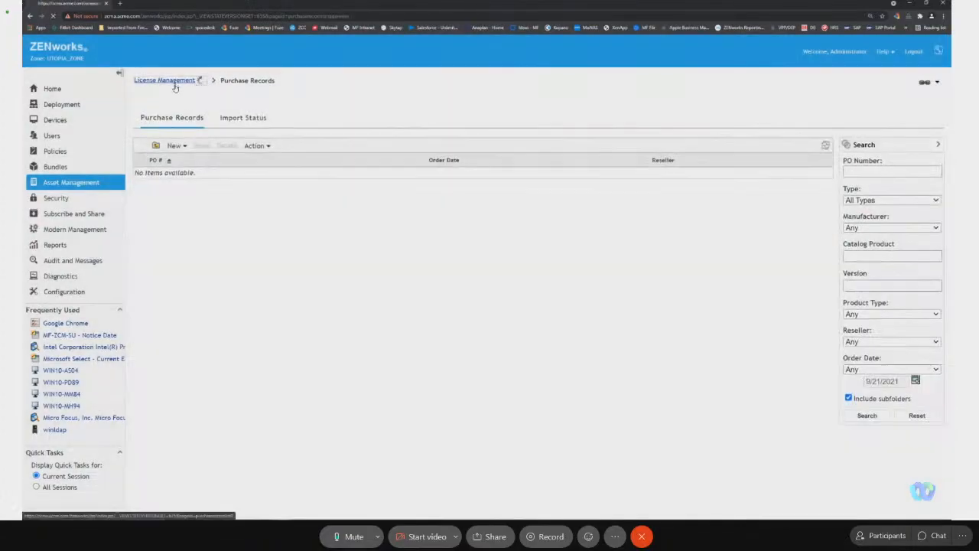
left_click(172, 174)
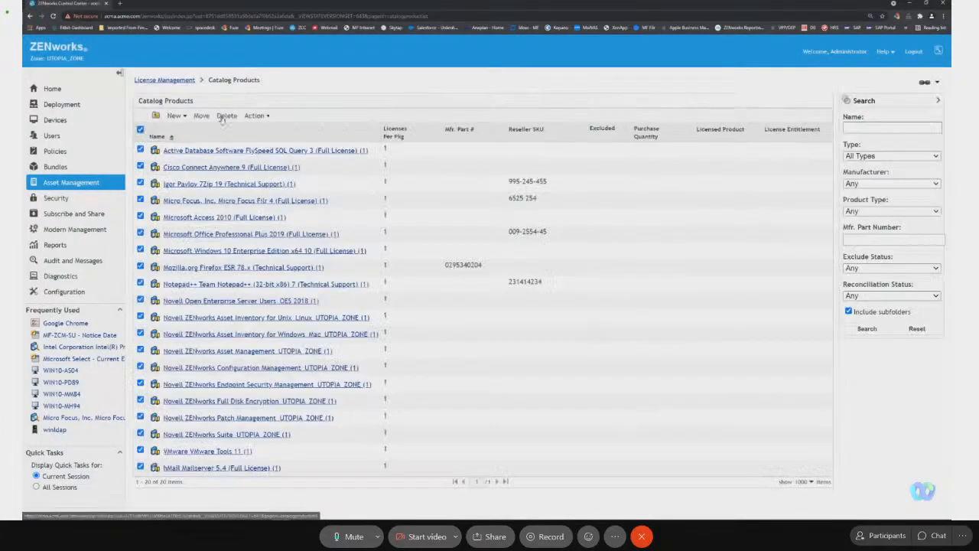
left_click(225, 116)
left_click(521, 56)
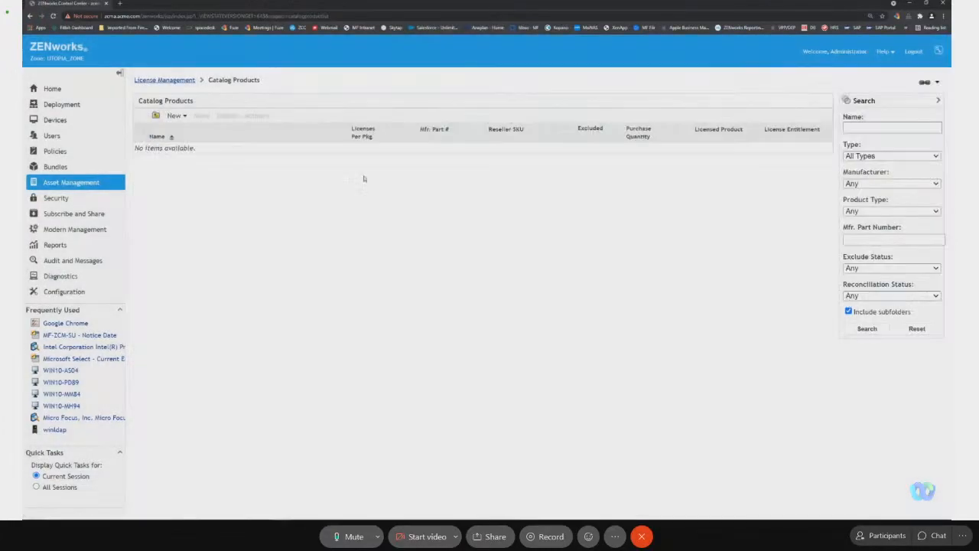
Check Software Collections for existing entries and return to the License Management overview.
left_click(187, 81)
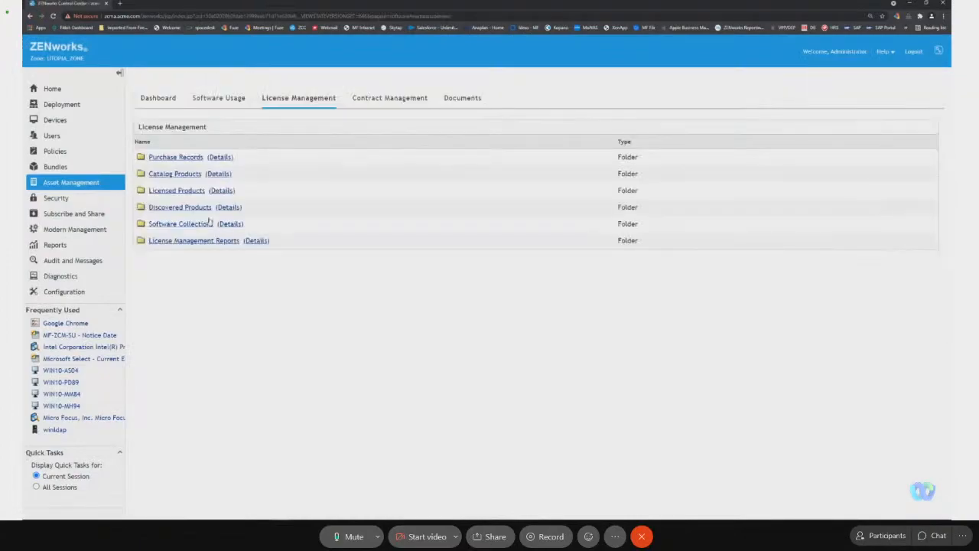
left_click(203, 223)
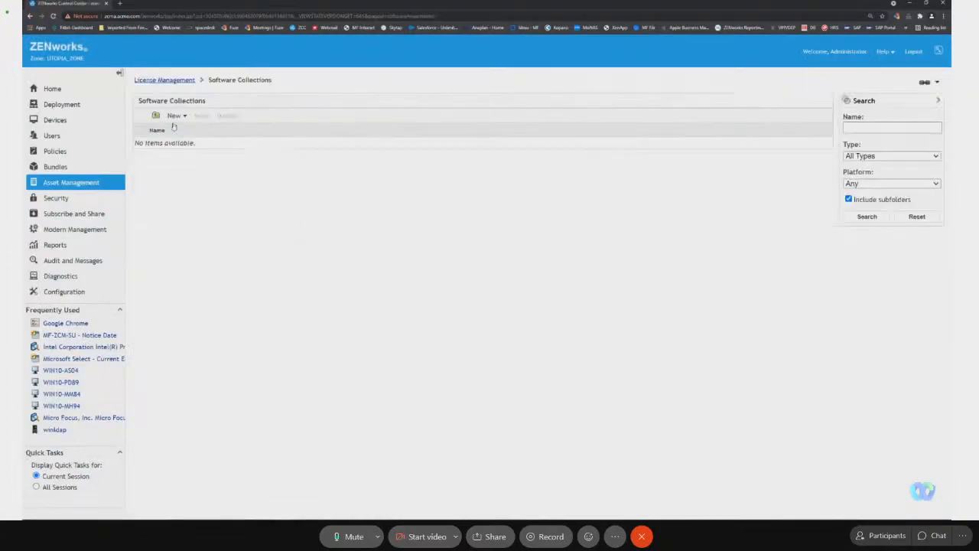
left_click(165, 81)
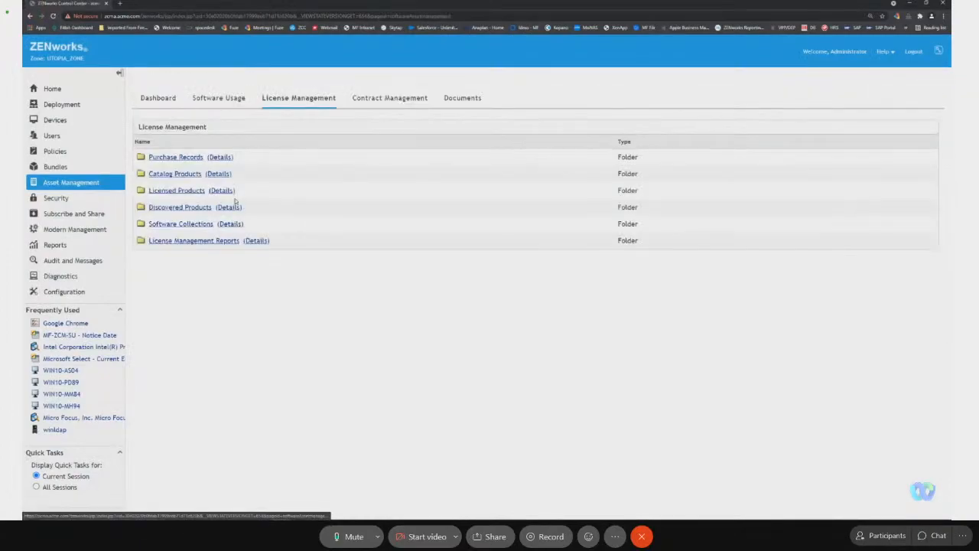
Review the remaining not excluded entries in the Discovered Products list.
left_click(191, 208)
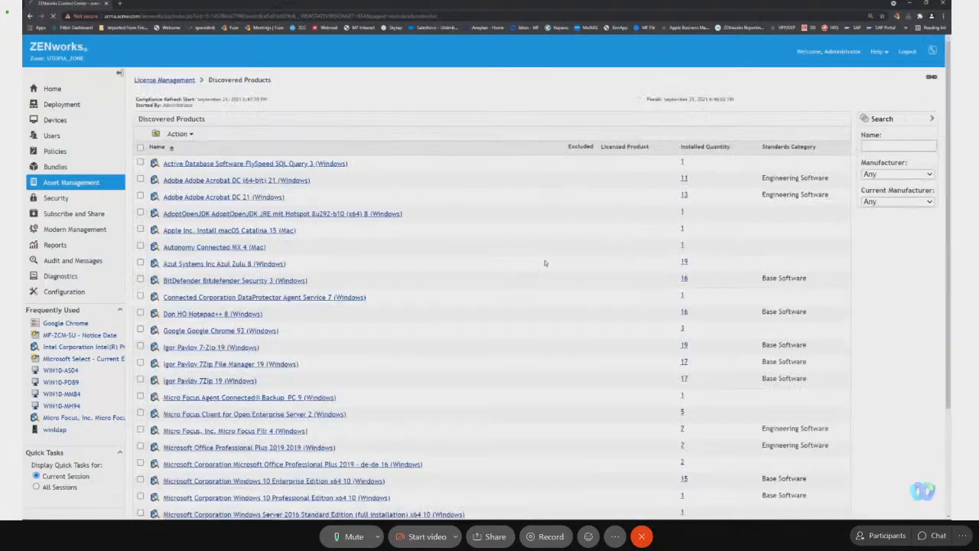
scroll(546, 264, "down", 3)
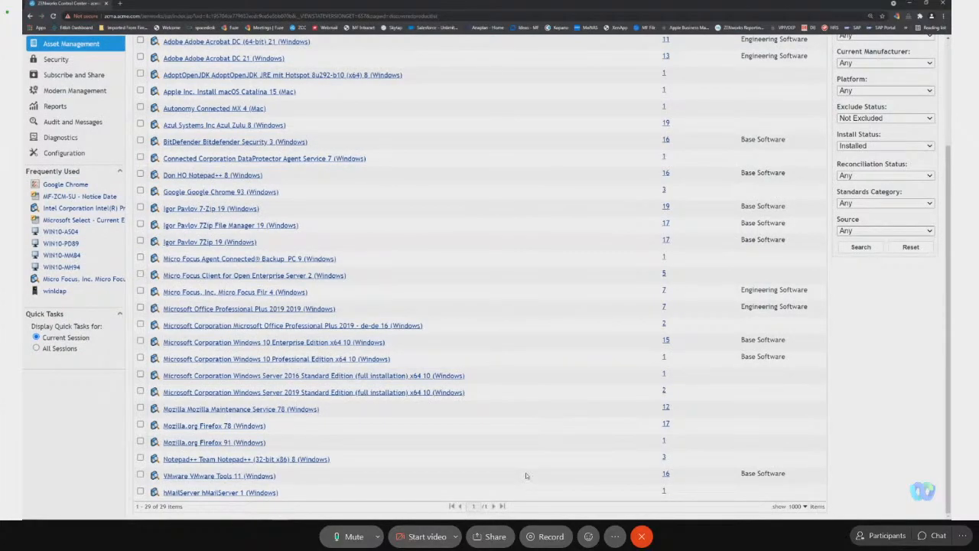
scroll(526, 476, "up", 3)
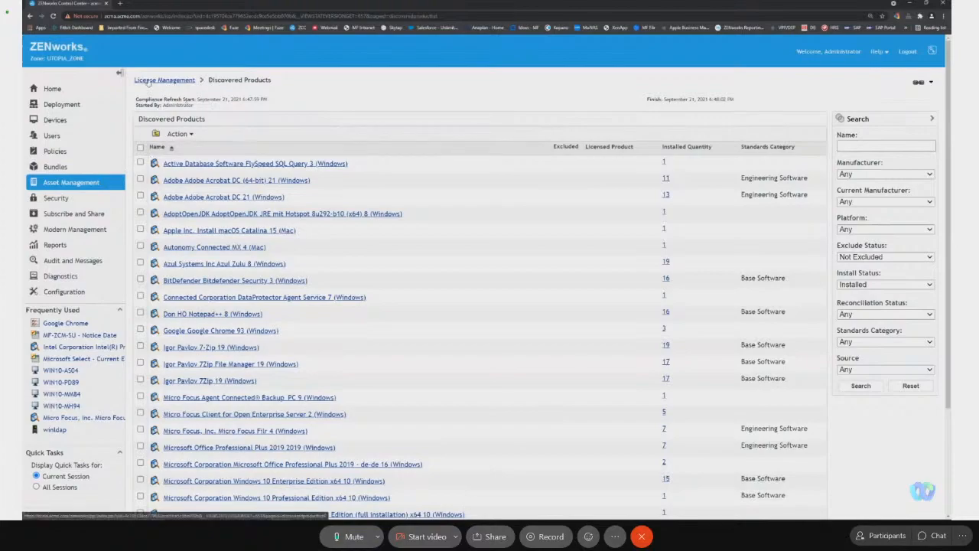
Check the Asset Management summary on the Home page and return to the License Management overview.
left_click(67, 90)
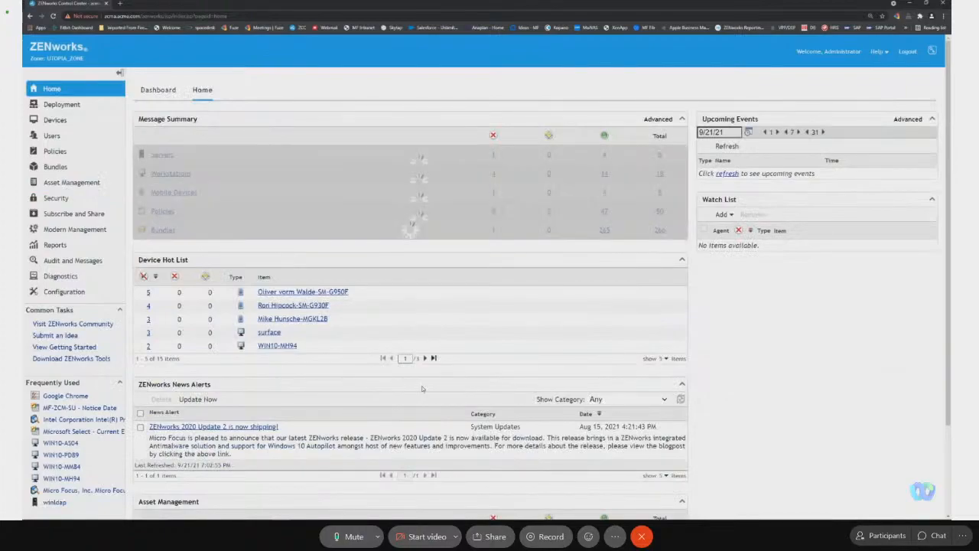
scroll(421, 386, "down", 3)
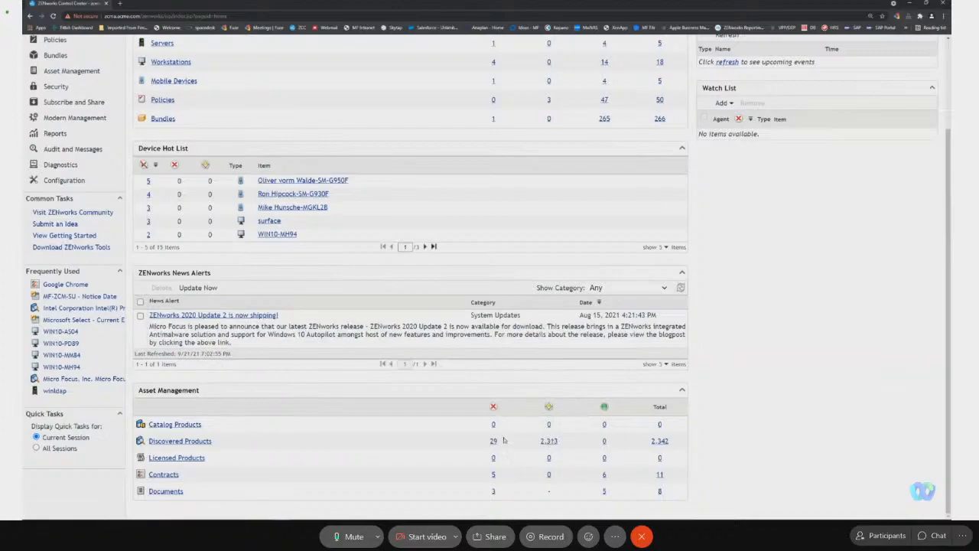
scroll(490, 342, "up", 3)
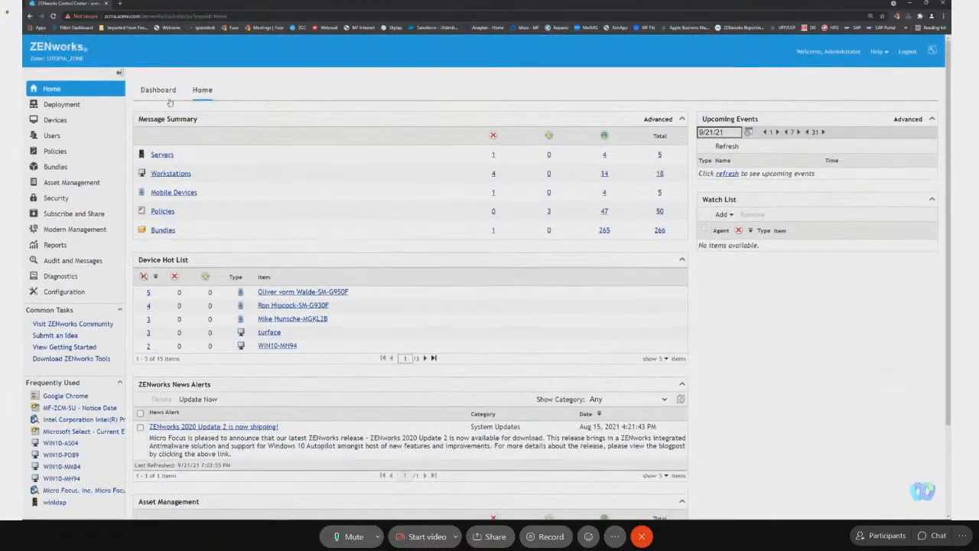
left_click(97, 183)
left_click(297, 99)
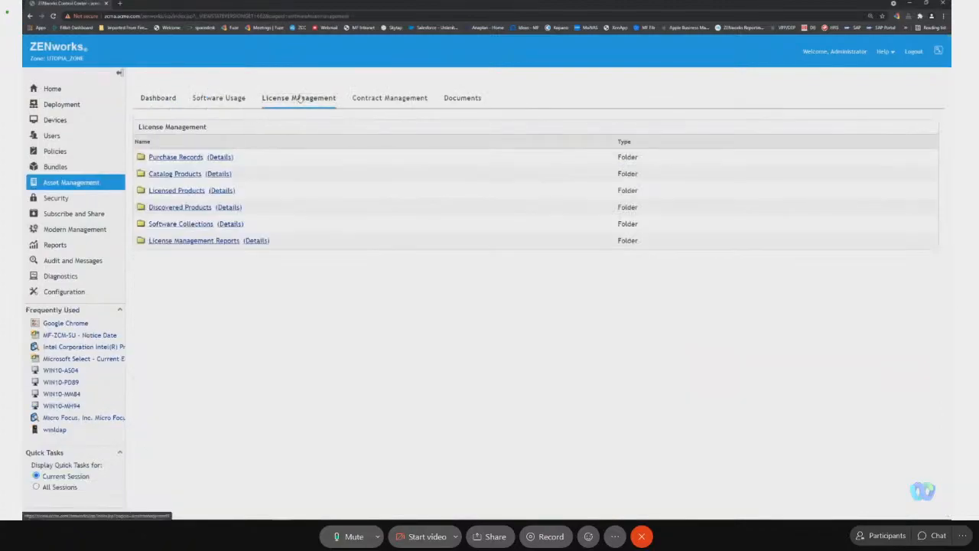
Examine the details and the installations and consumption list of the discovered product Adobe Acrobat DC 21.
left_click(191, 207)
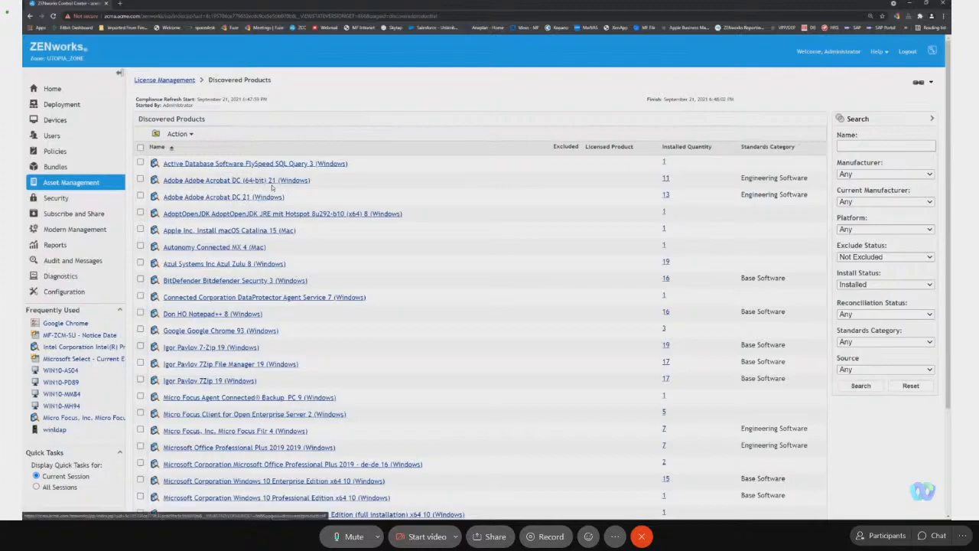
left_click(246, 200)
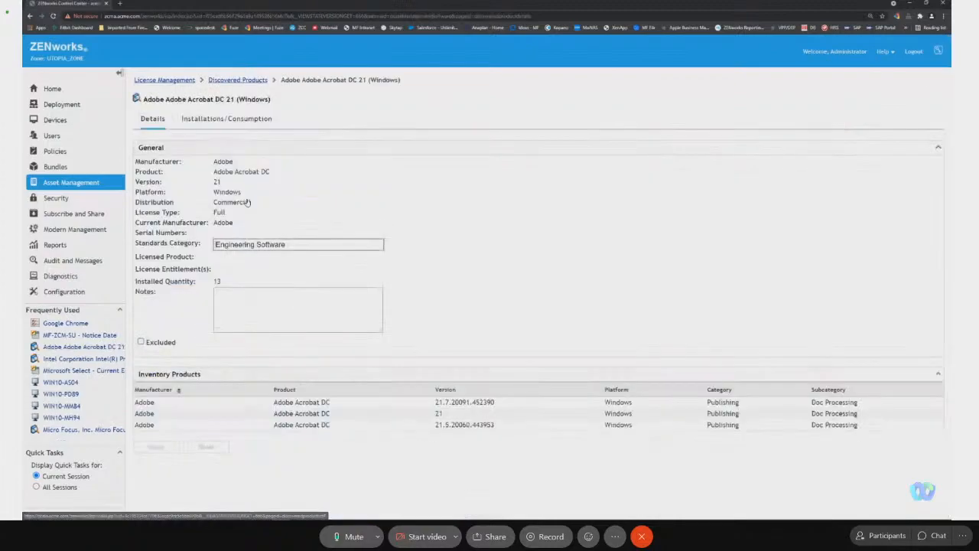
left_click(243, 119)
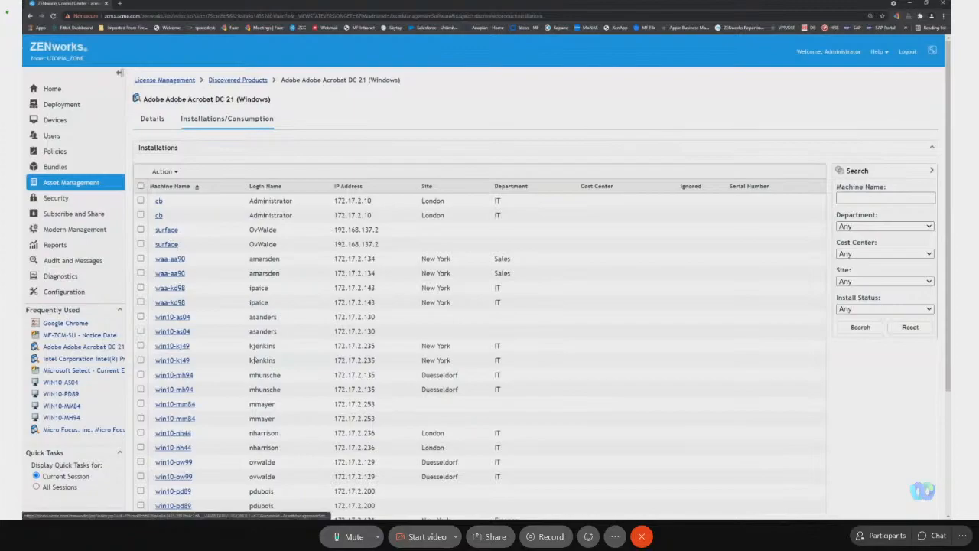
scroll(255, 360, "down", 3)
Examine the software entries in the detailed hardware/software inventory of the winldap server and close the inventory report.
left_click(174, 381)
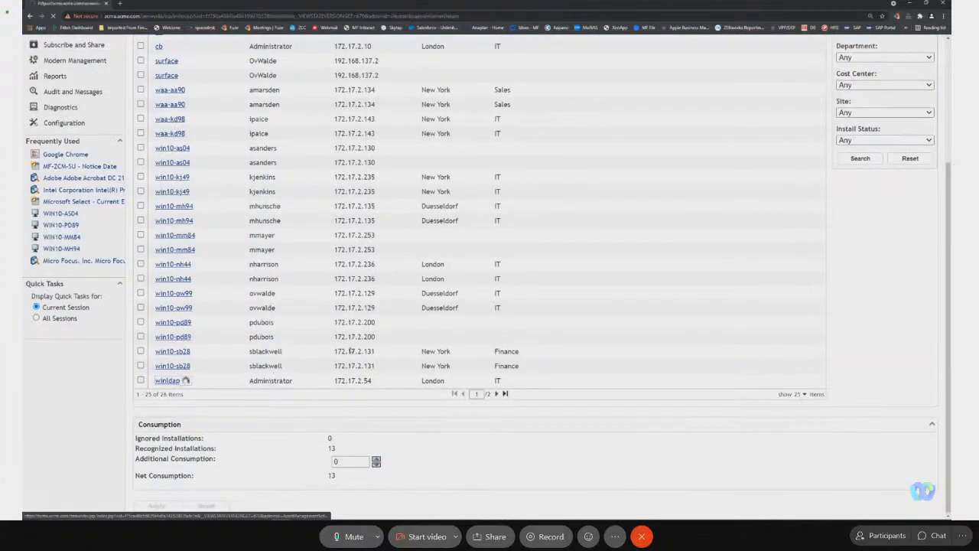
left_click(205, 115)
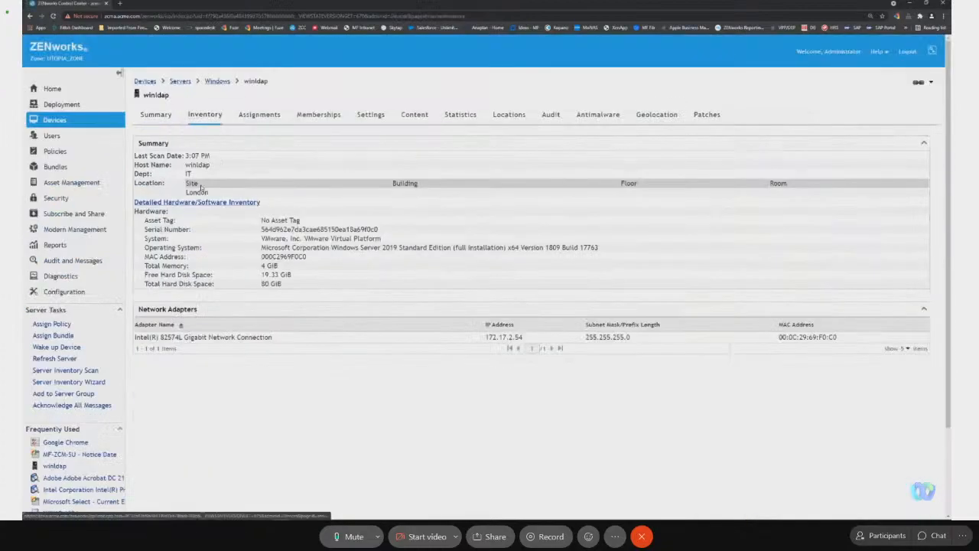
left_click(197, 202)
scroll(290, 326, "down", 8)
scroll(316, 233, "up", 2)
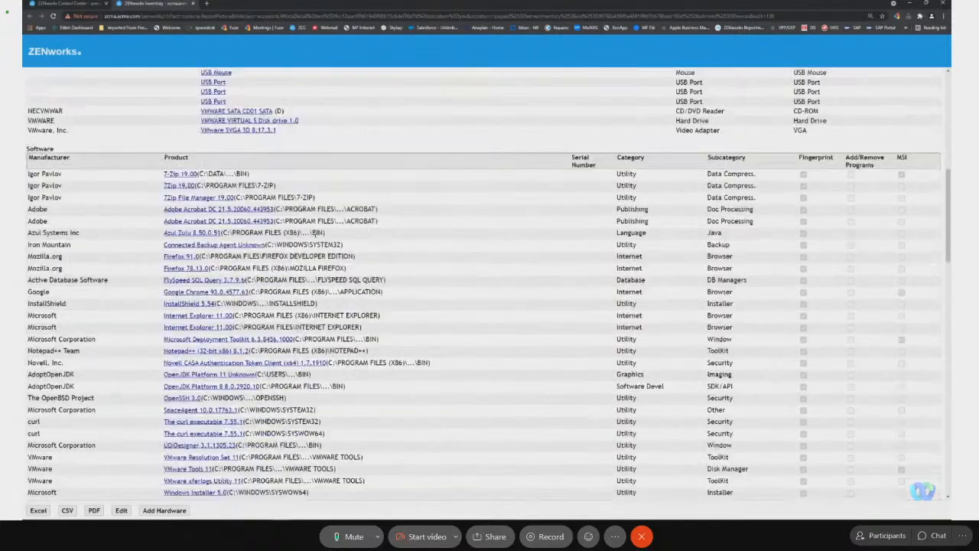
scroll(316, 233, "up", 1)
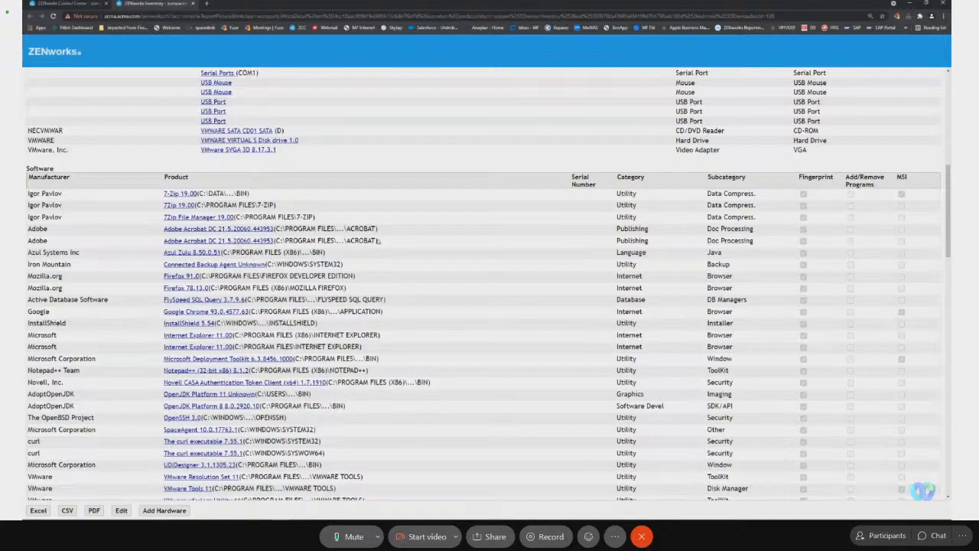
left_click(192, 4)
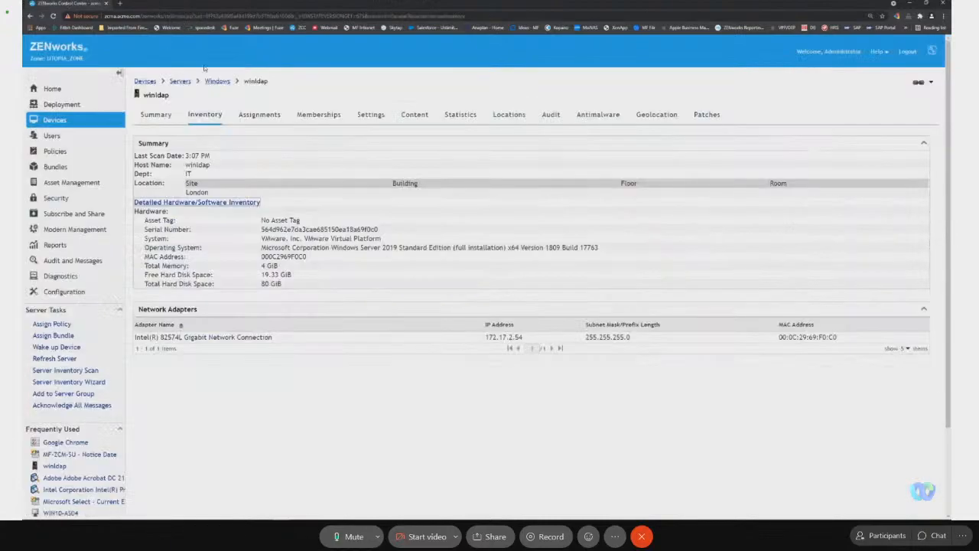
Check the Licensed Products list in License Management for existing entries and return to the overview.
left_click(71, 185)
left_click(292, 100)
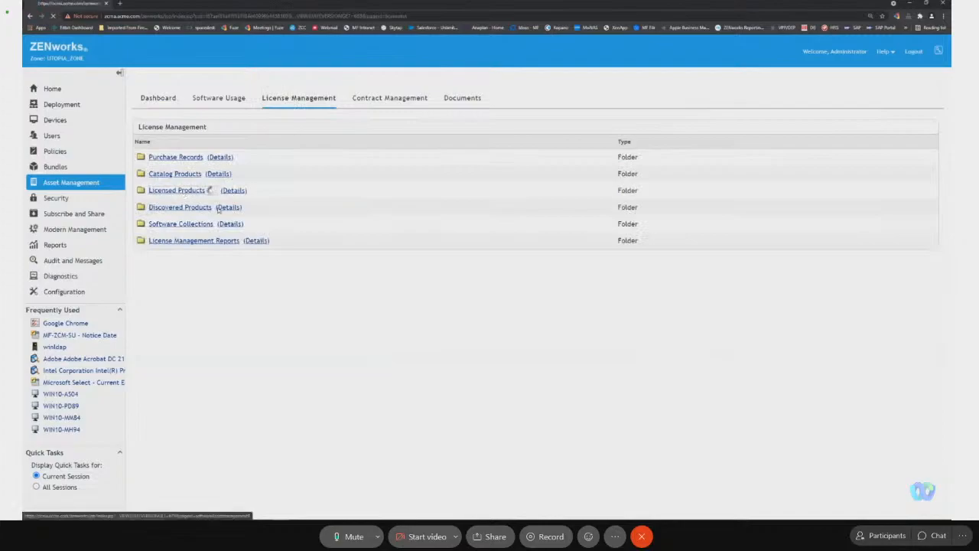
left_click(183, 190)
left_click(184, 81)
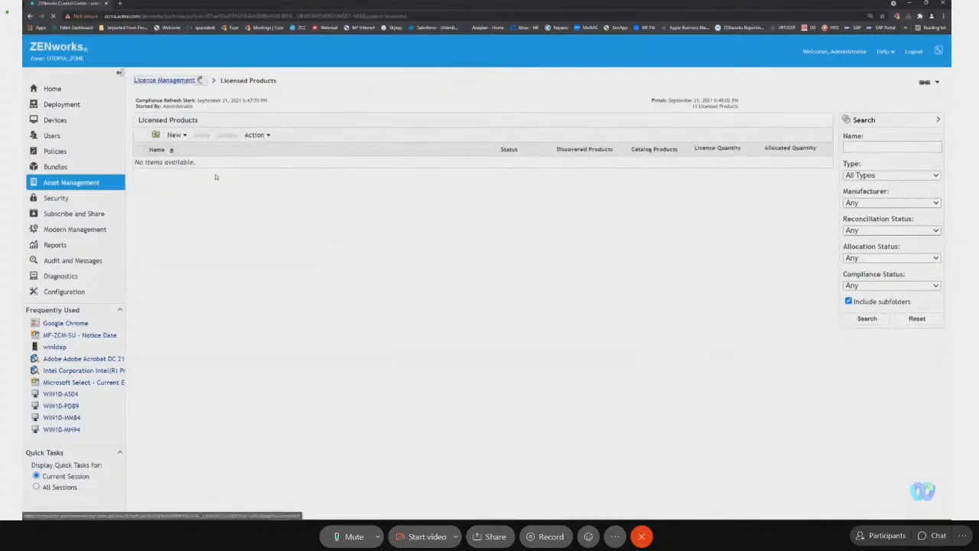
Examine the details of the discovered product Adobe Acrobat DC (64-bit) 21 and return to the Discovered Products list.
left_click(193, 208)
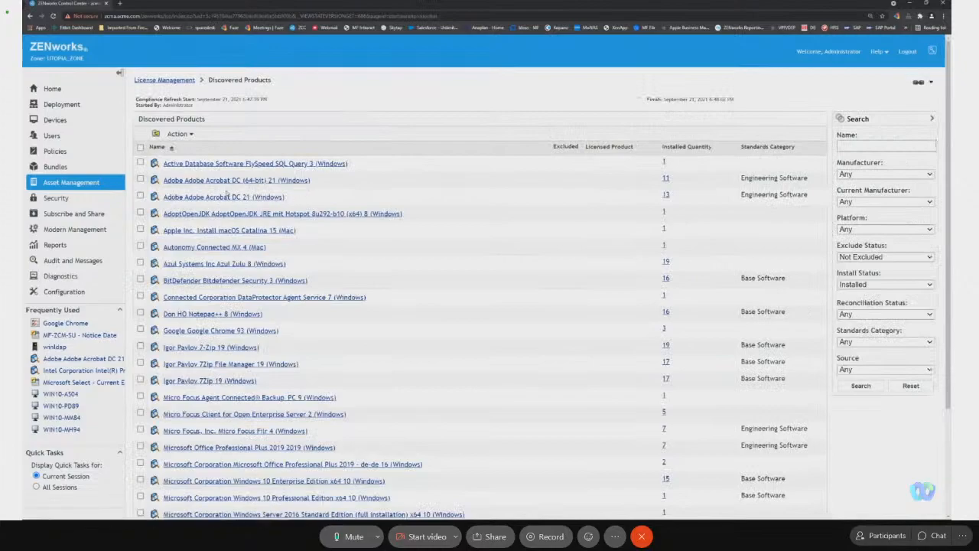
left_click(140, 196)
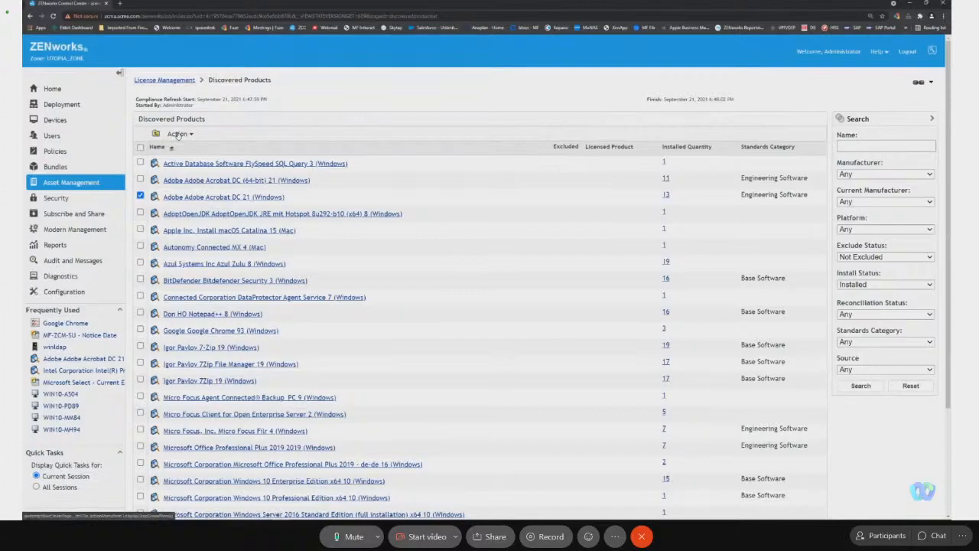
left_click(278, 181)
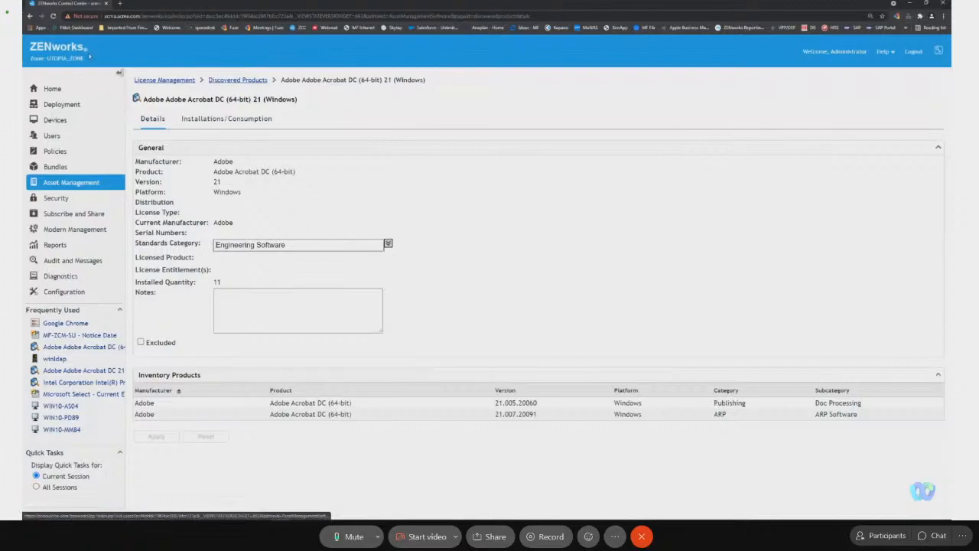
left_click(237, 80)
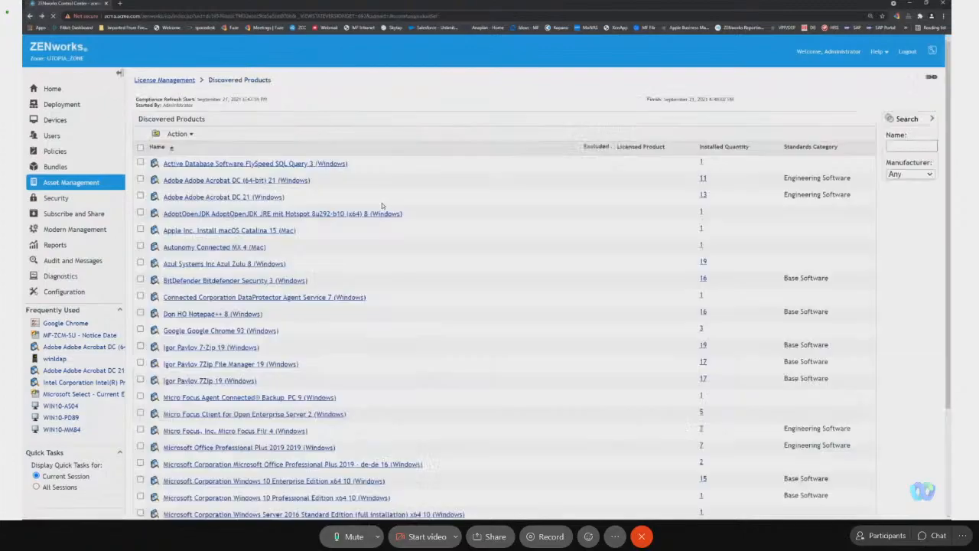
Select Adobe Acrobat DC 21, check its available actions and refresh the compliance status of the discovered products.
left_click(140, 197)
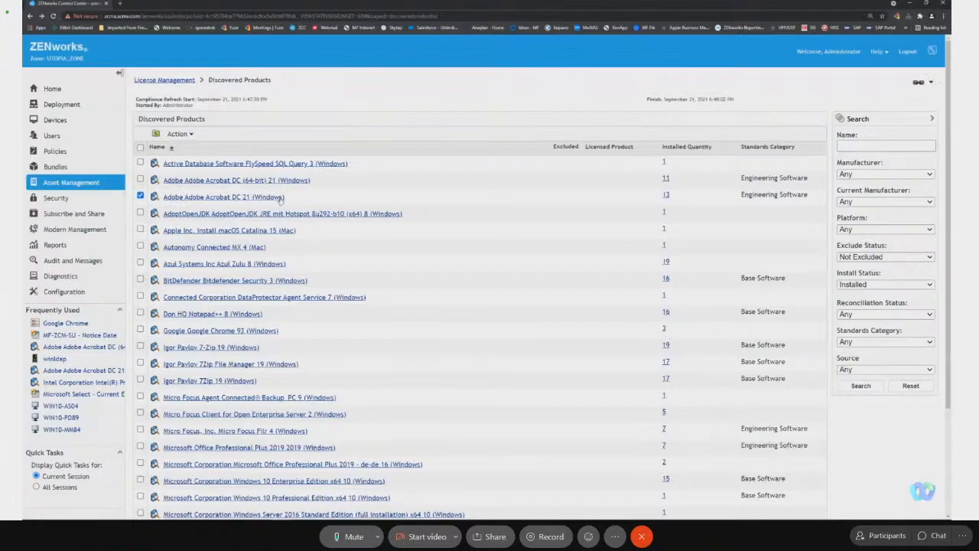
left_click(177, 134)
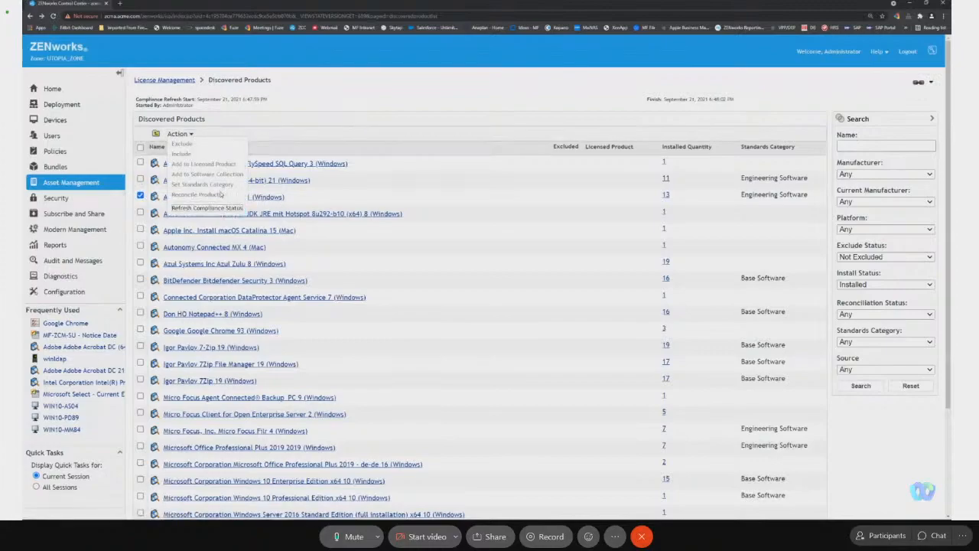
left_click(141, 196)
left_click(141, 196)
left_click(178, 134)
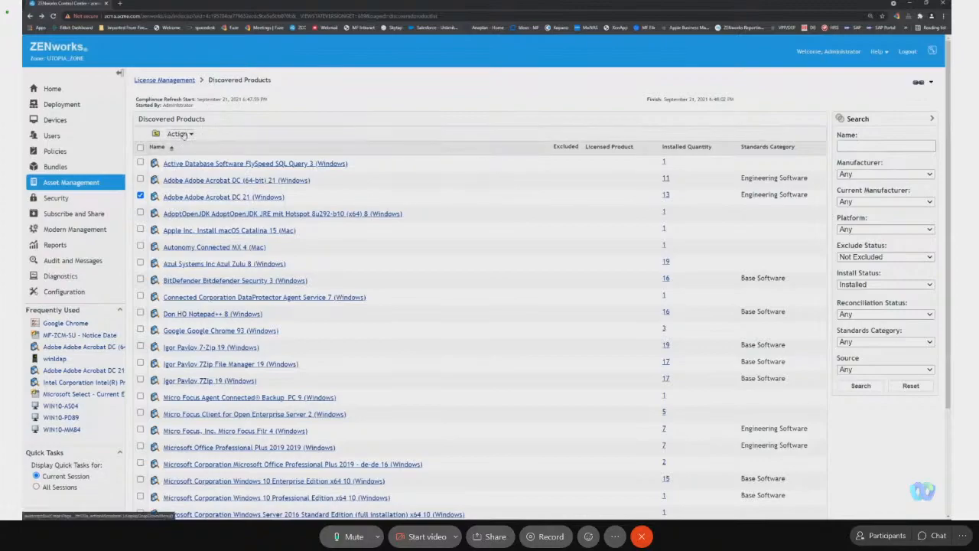
left_click(183, 134)
left_click(207, 208)
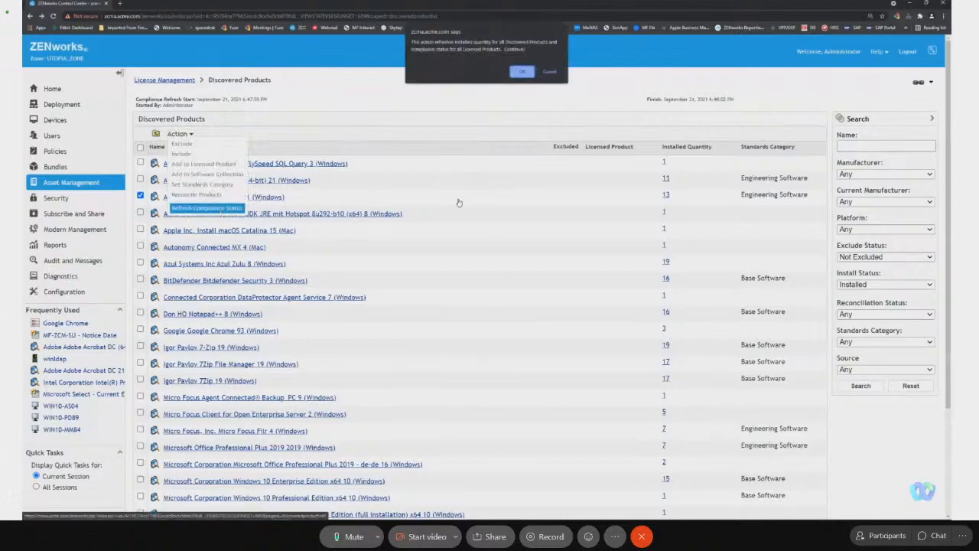
left_click(523, 71)
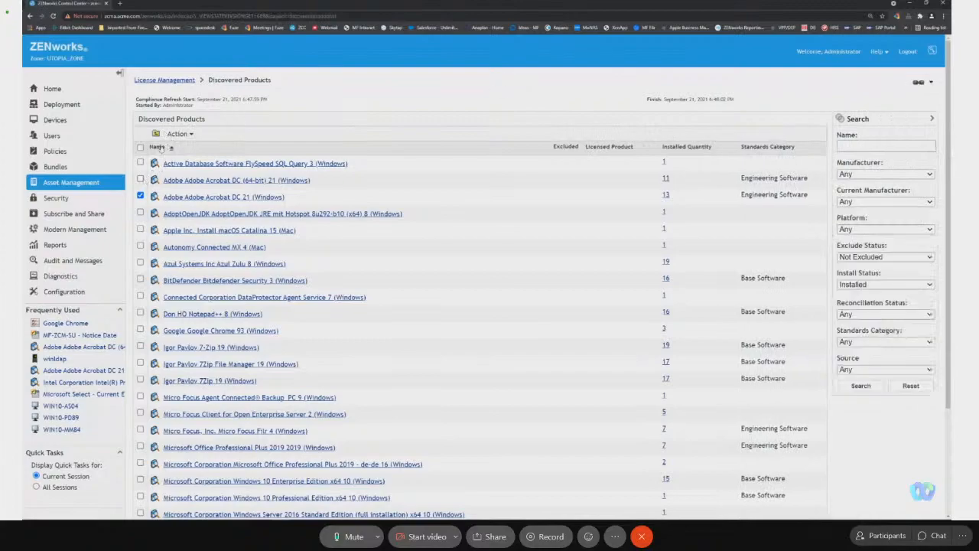
Clear the standards category of both Adobe Acrobat DC (64-bit) 21 and Adobe Acrobat DC 21.
left_click(186, 135)
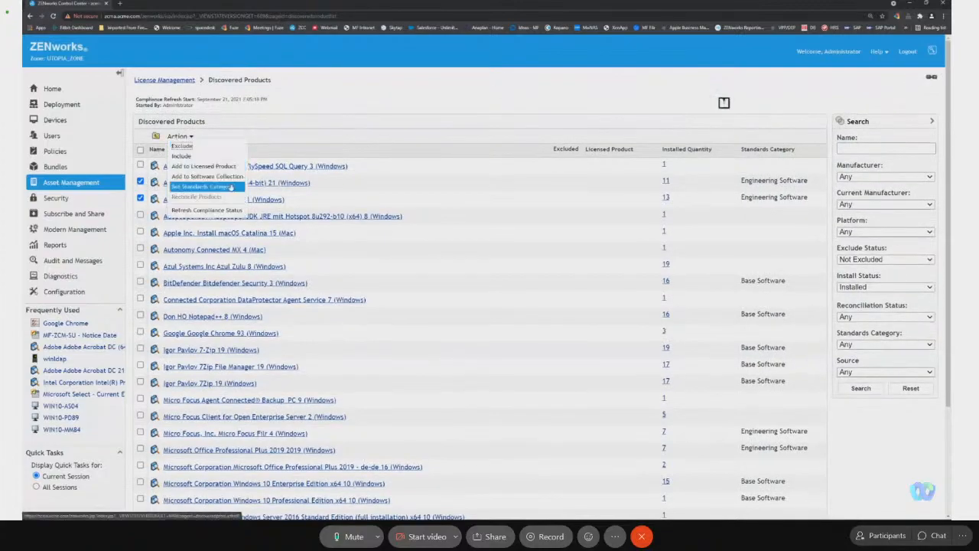
left_click(226, 186)
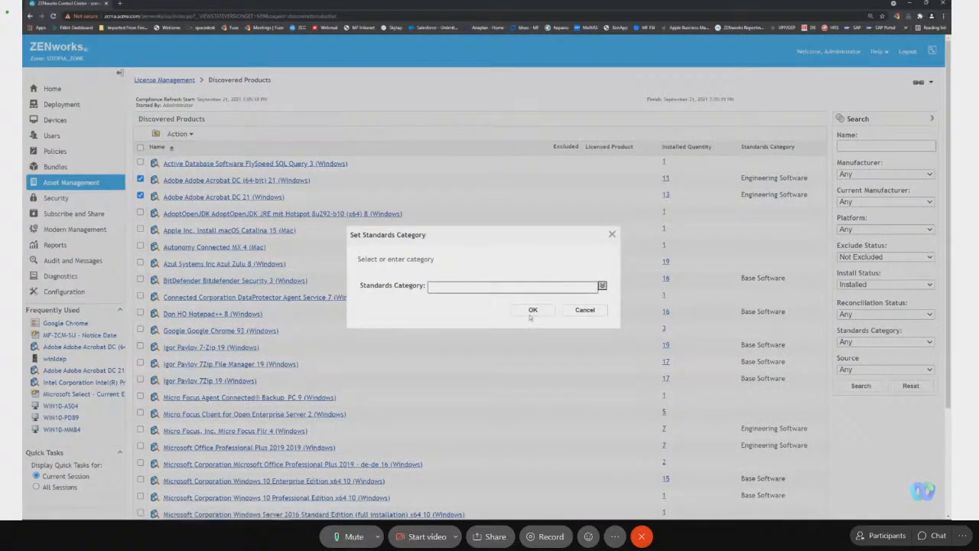
left_click(530, 312)
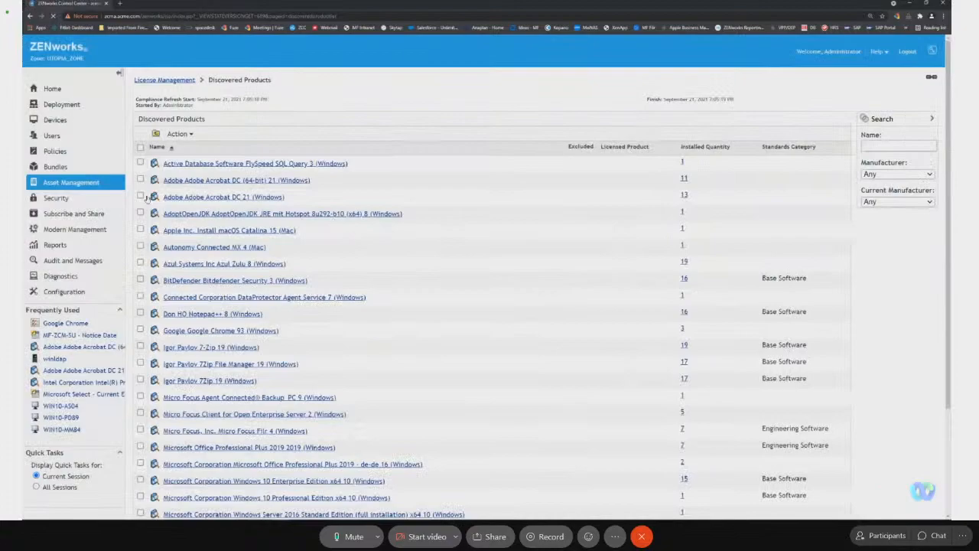
Reconcile the discovered product Adobe Acrobat DC 21 with Adobe Acrobat DC (64-bit) 21.
left_click(140, 197)
left_click(178, 134)
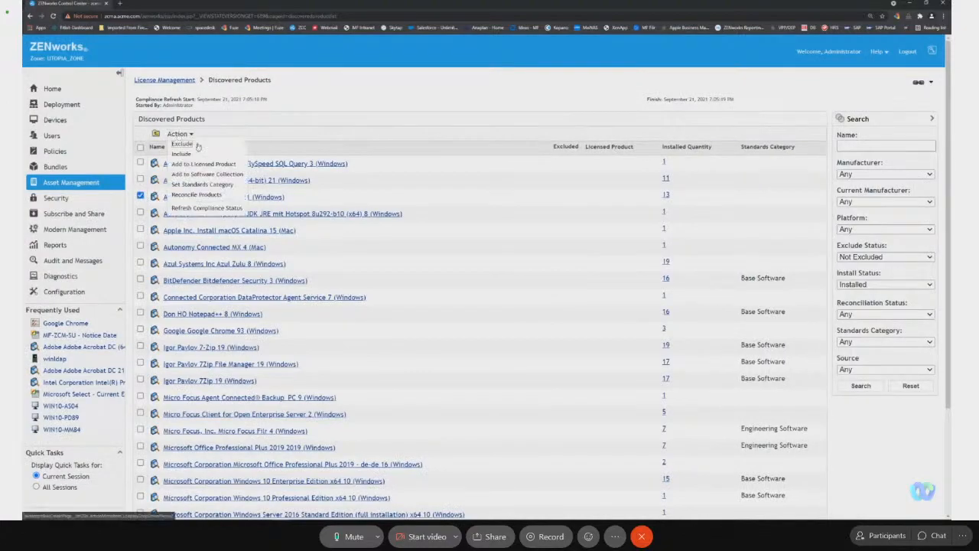
left_click(234, 192)
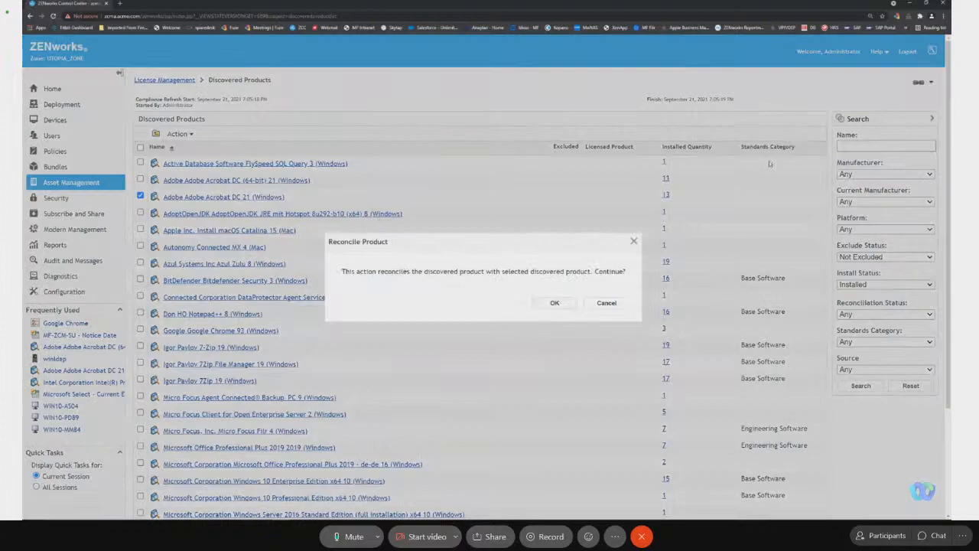
left_click(554, 303)
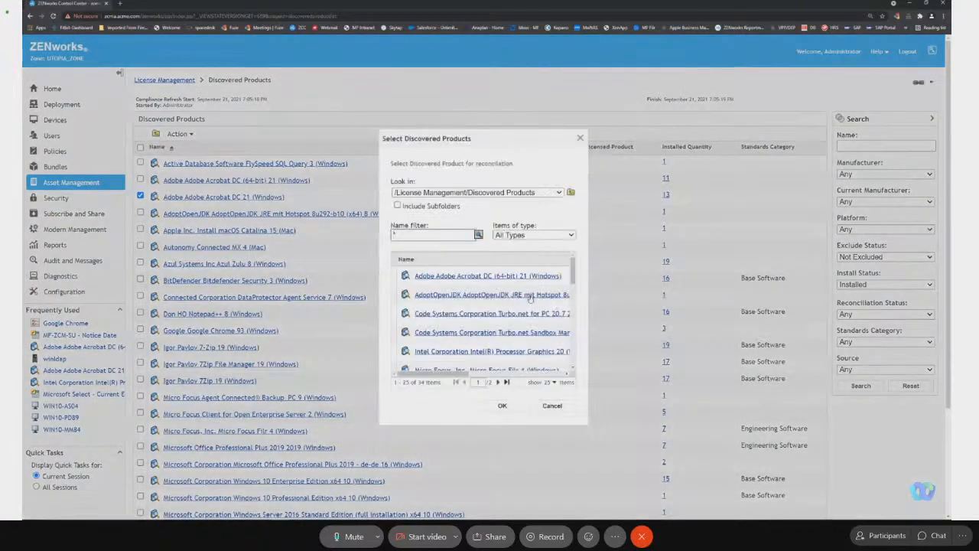
left_click(467, 276)
left_click(502, 406)
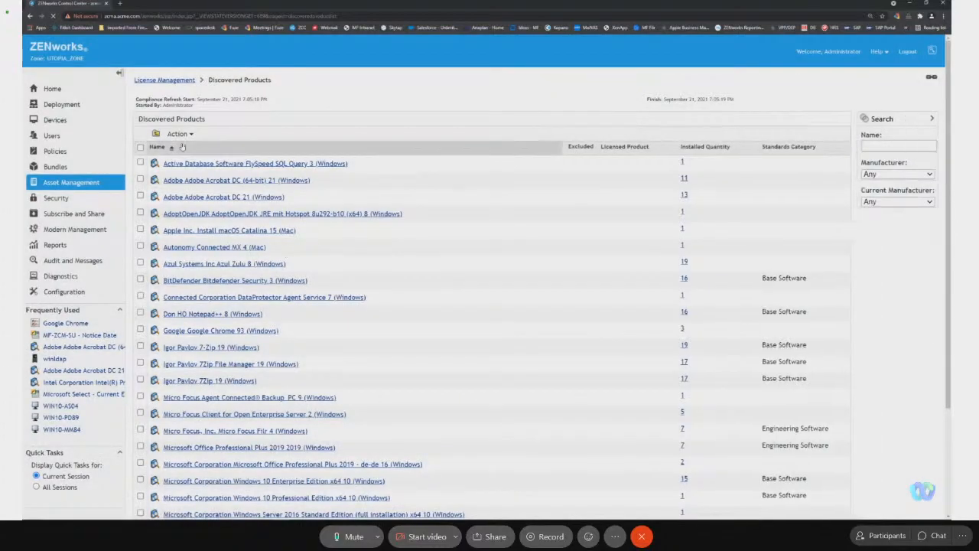
Refresh the compliance status to update the Discovered Products list with the Adobe Acrobat reconciliation.
left_click(178, 134)
left_click(207, 208)
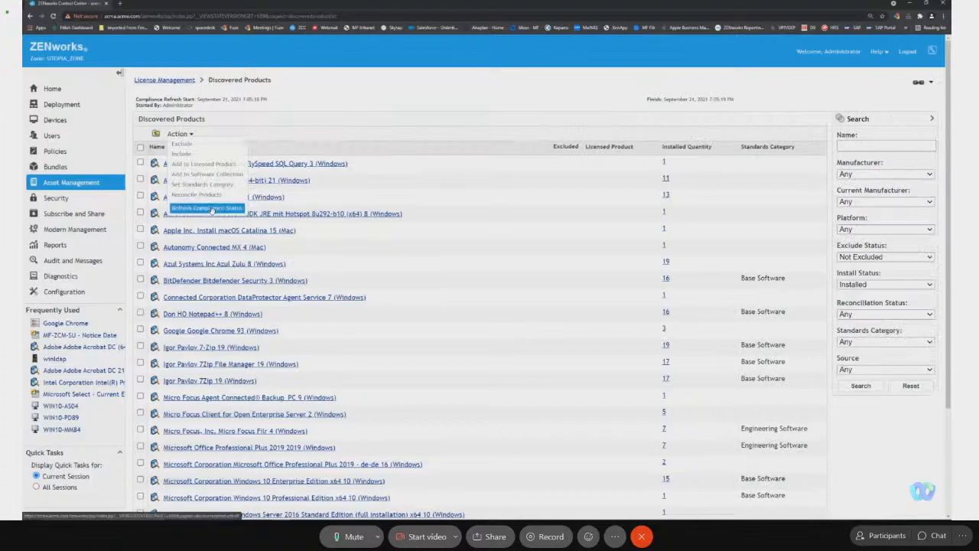
left_click(527, 73)
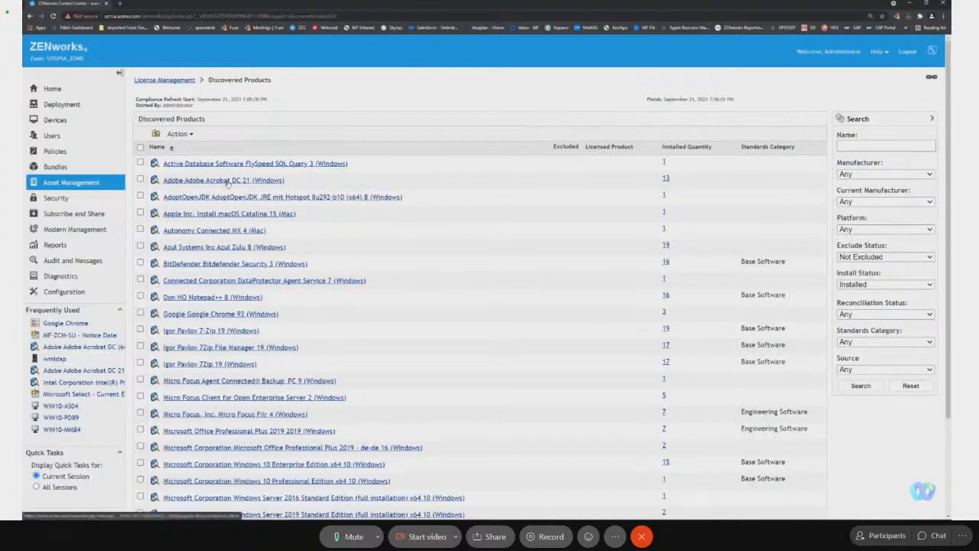
Examine the details of Microsoft Office Professional Plus 2019 - de-de 16 and reload the Discovered Products list.
scroll(391, 251, "down", 3)
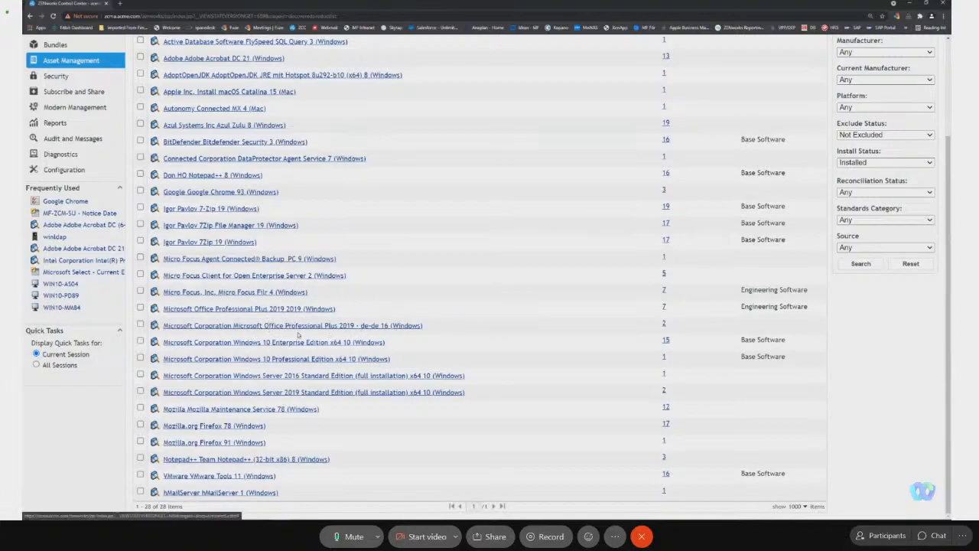
left_click(419, 326)
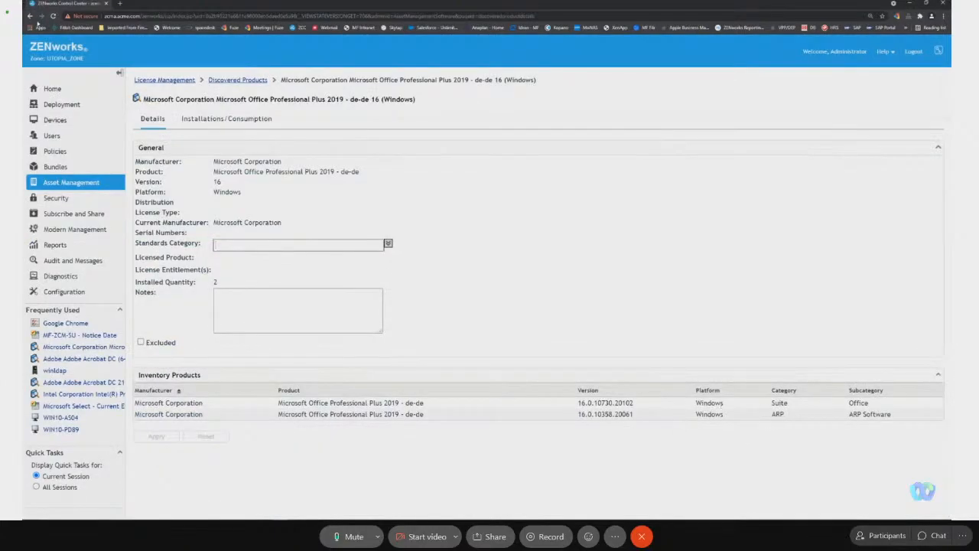
left_click(29, 16)
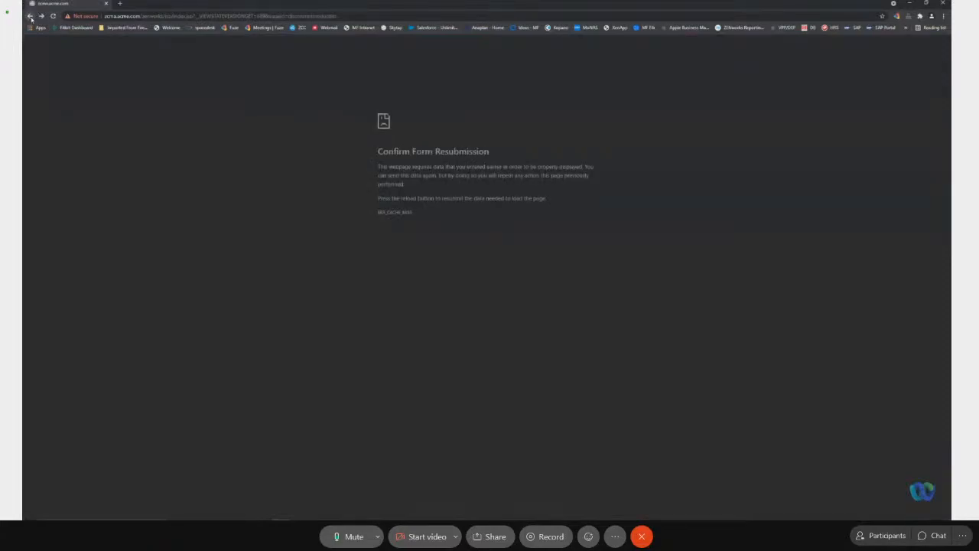
left_click(196, 15)
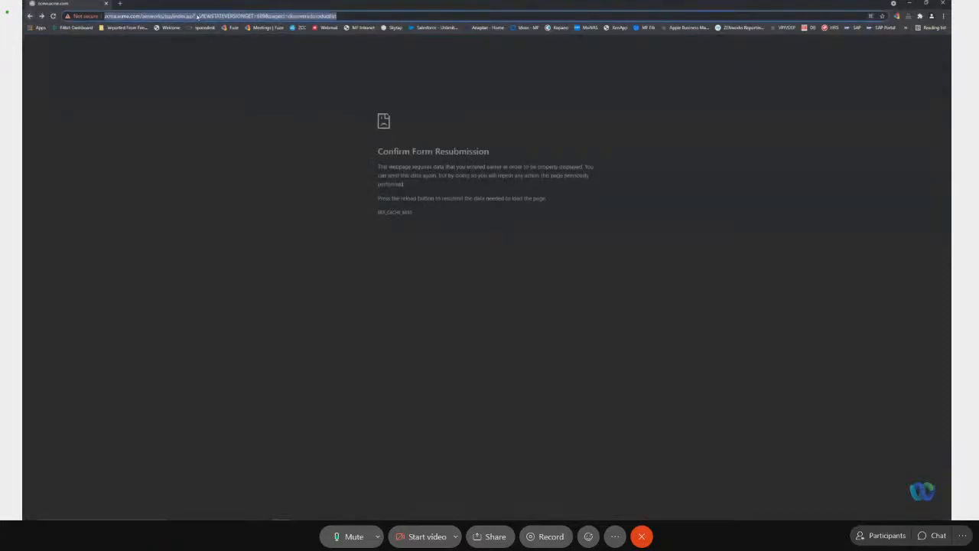
key("Return")
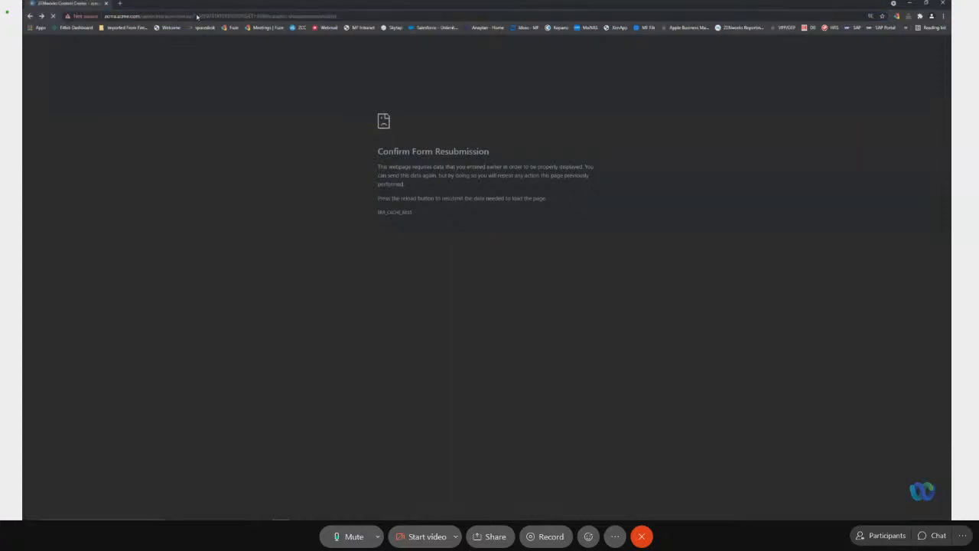
Clear the standards category of Microsoft Office Professional Plus 2019 2019 (Windows) and return to the Discovered Products list.
scroll(349, 399, "down", 2)
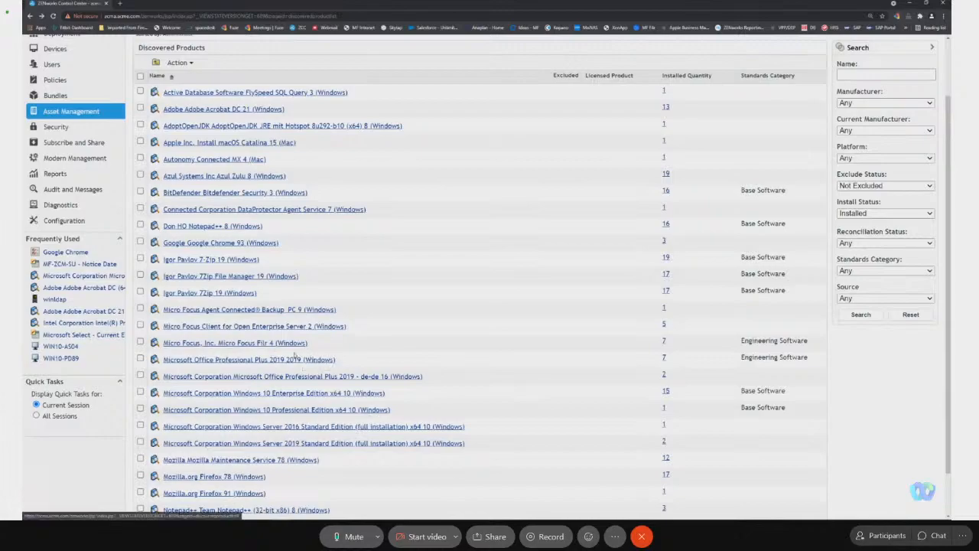
left_click(222, 359)
key("ctrl+a")
key("BackSpace")
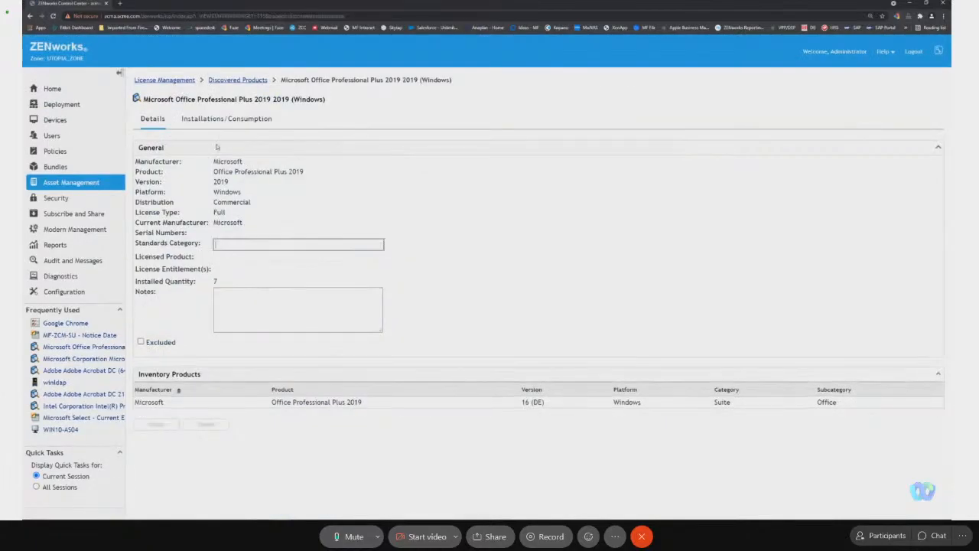
left_click(235, 81)
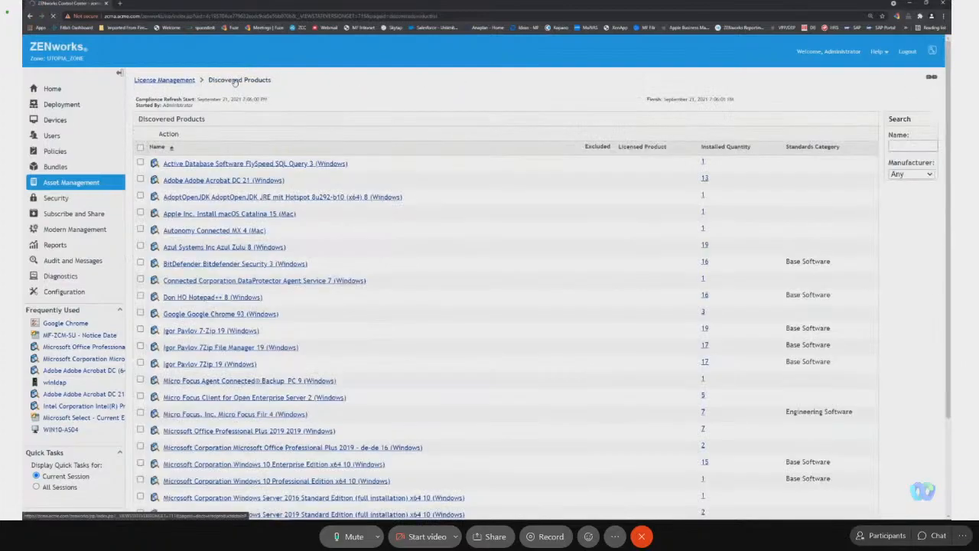
Reconcile Microsoft Office Professional Plus 2019 2019 with Microsoft Office Professional Plus 2019 - de-de 16, using the name filter *office* to find it.
scroll(230, 352, "down", 1)
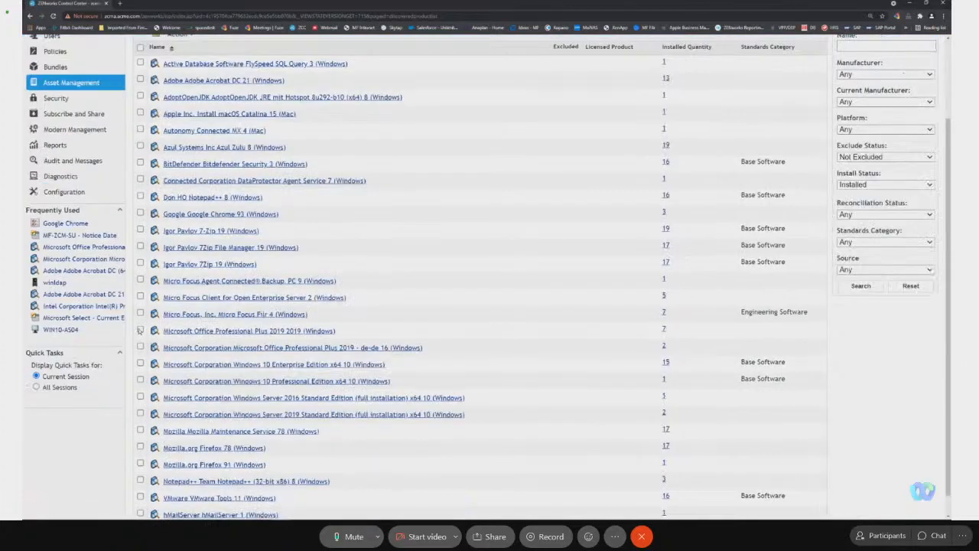
left_click(140, 330)
scroll(186, 306, "up", 1)
left_click(180, 107)
left_click(216, 170)
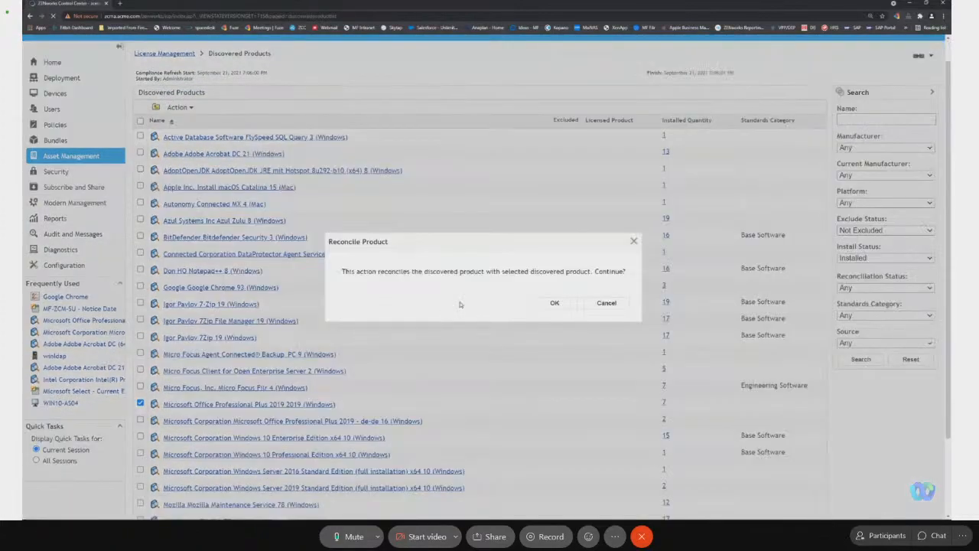
left_click(554, 304)
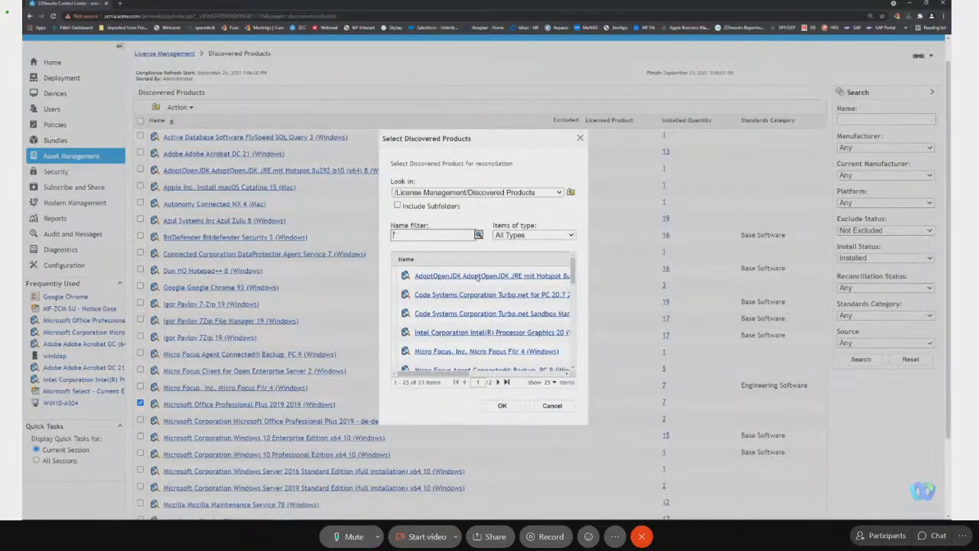
left_click(417, 238)
type("*office")
key("Return")
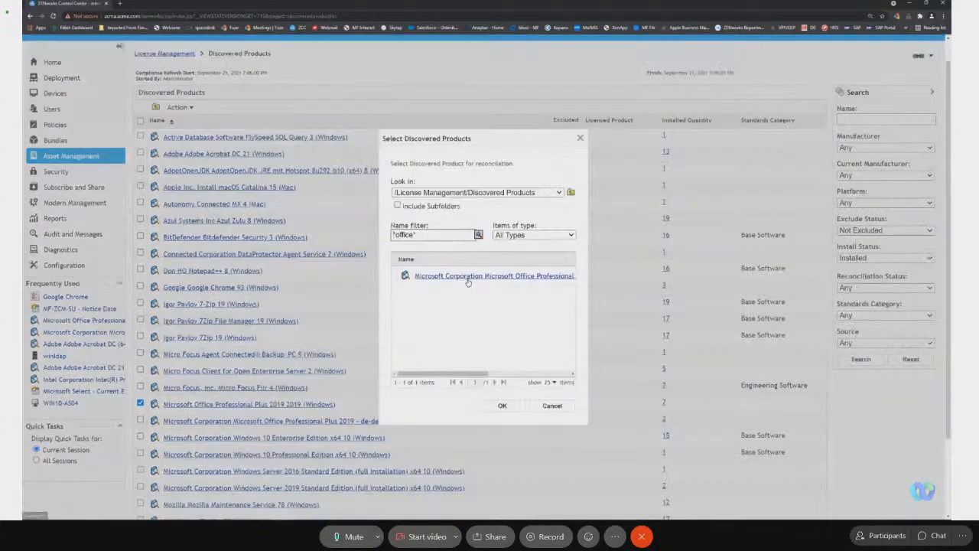
left_click(468, 277)
left_click(508, 407)
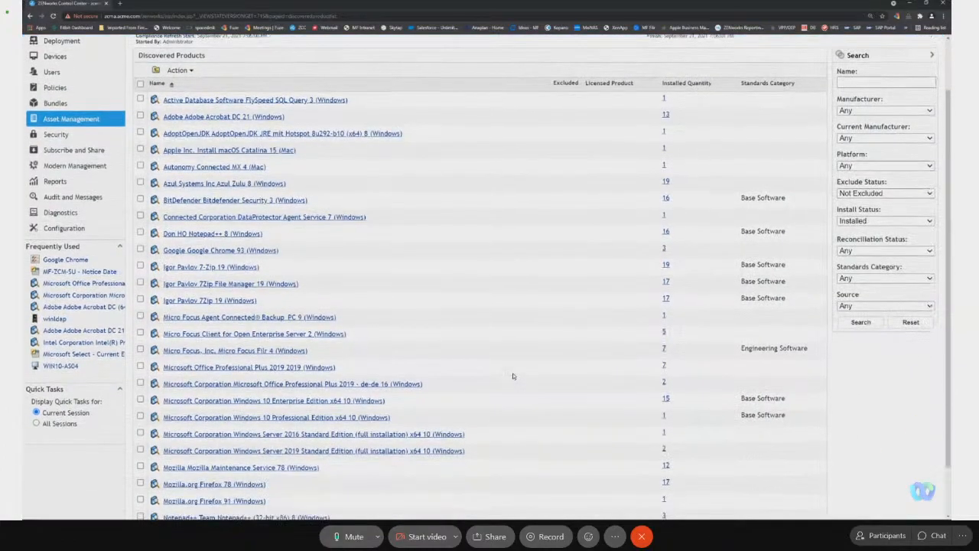
Refresh the compliance status to apply the Microsoft Office reconciliation to the Discovered Products list.
scroll(521, 385, "down", 2)
scroll(446, 306, "up", 3)
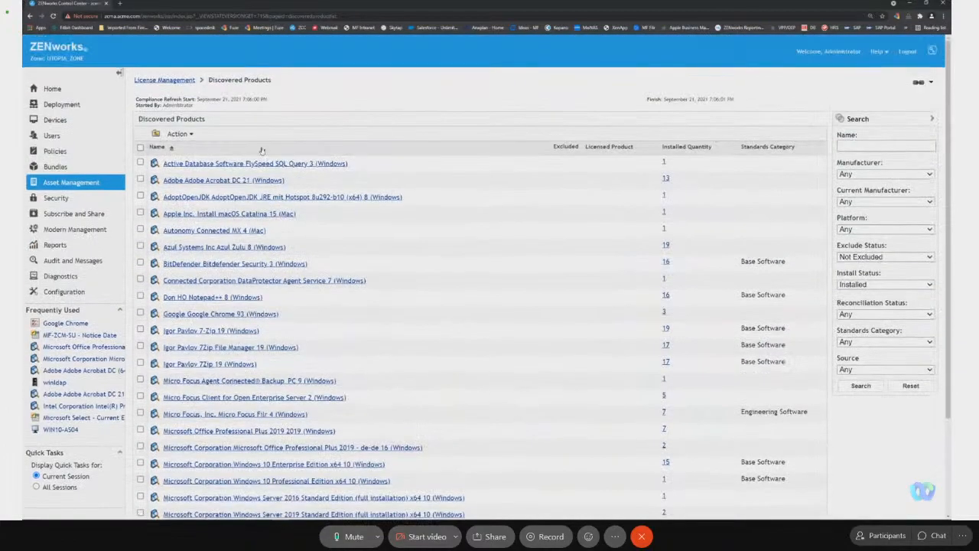
left_click(177, 134)
left_click(214, 208)
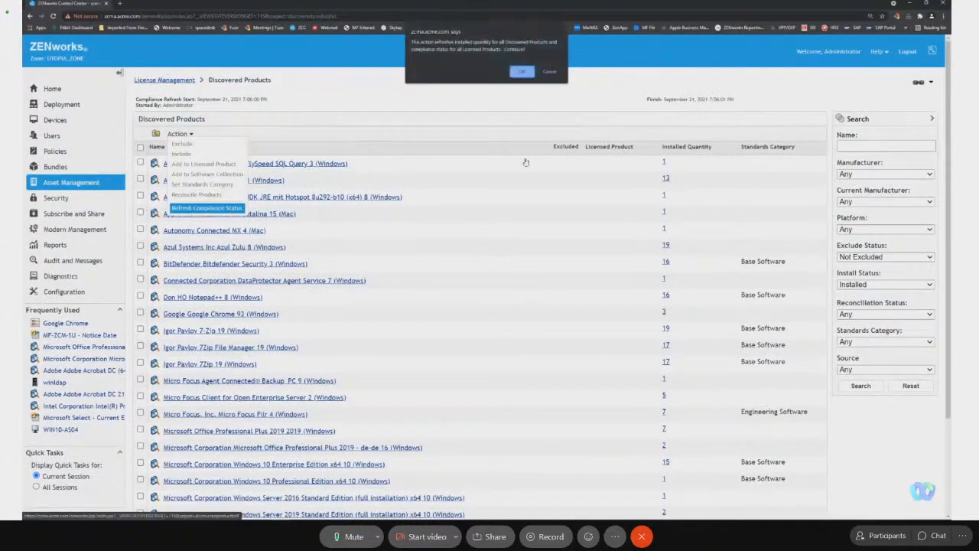
left_click(521, 72)
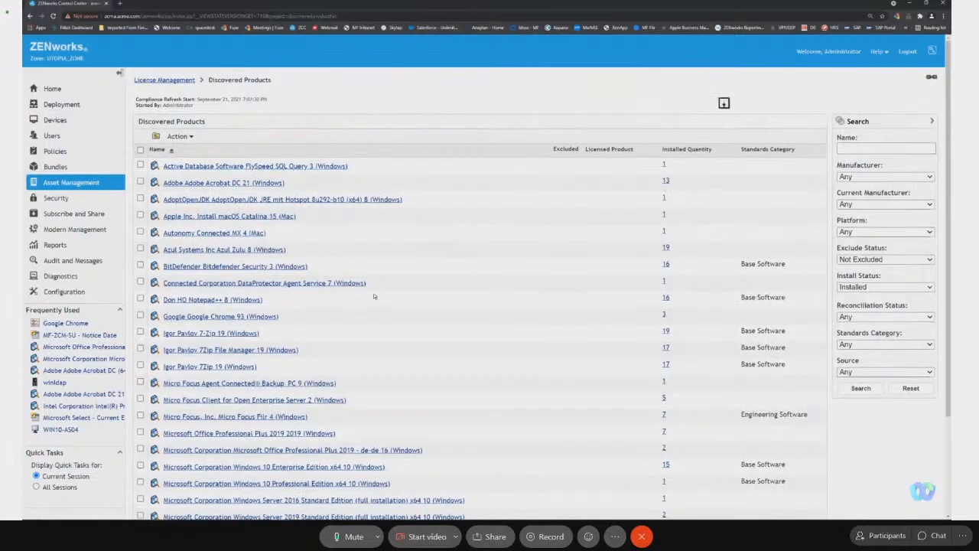
Exclude AdoptOpenJDK, macOS Catalina, Autonomy Connected MX, Azul Zulu, Bitdefender, DataProtector Agent, the three 7-Zip products, Micro Focus Connected Backup and Client for Open Enterprise Server.
scroll(336, 251, "down", 3)
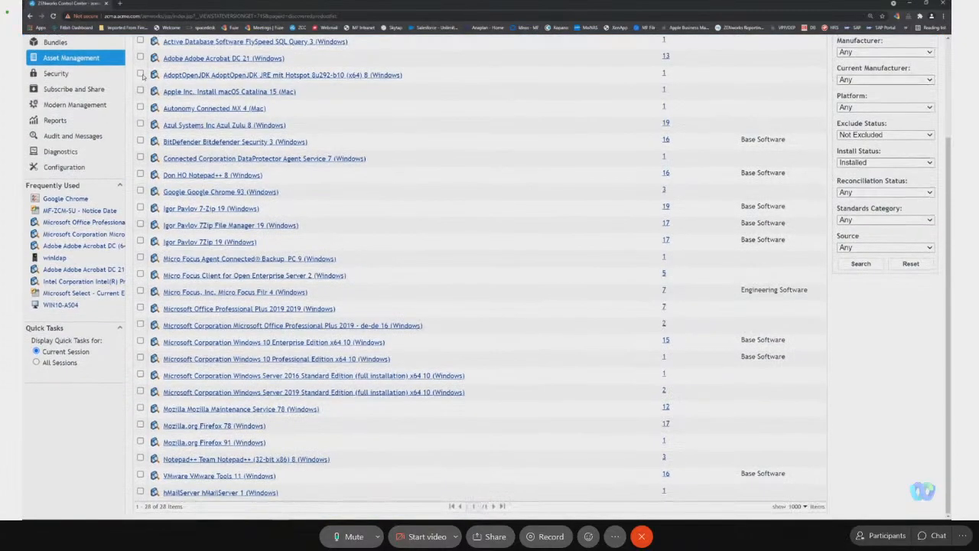
left_click(140, 74)
left_click(140, 91)
left_click(140, 108)
left_click(140, 125)
left_click(140, 142)
left_click(140, 158)
left_click(140, 158)
left_click(140, 208)
left_click(140, 225)
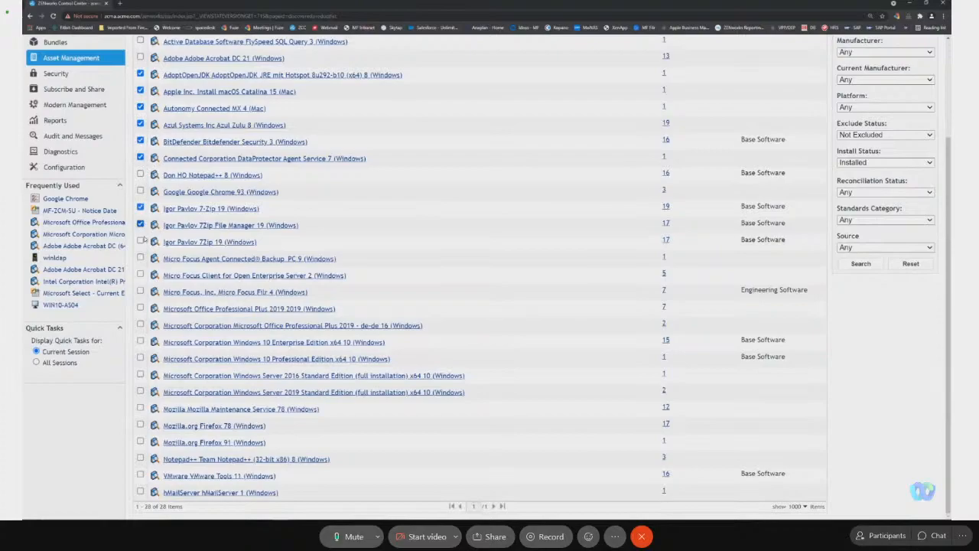
left_click(141, 242)
left_click(140, 258)
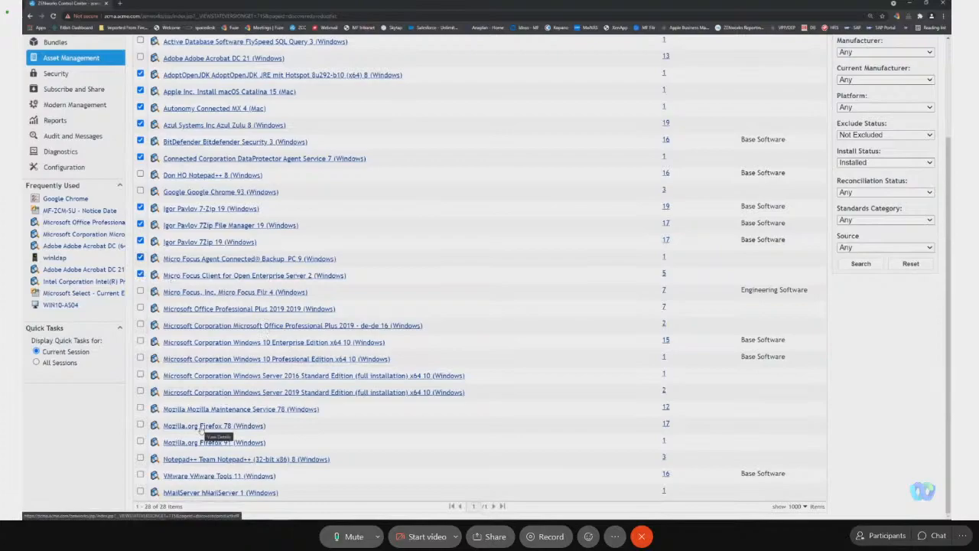
scroll(313, 437, "up", 3)
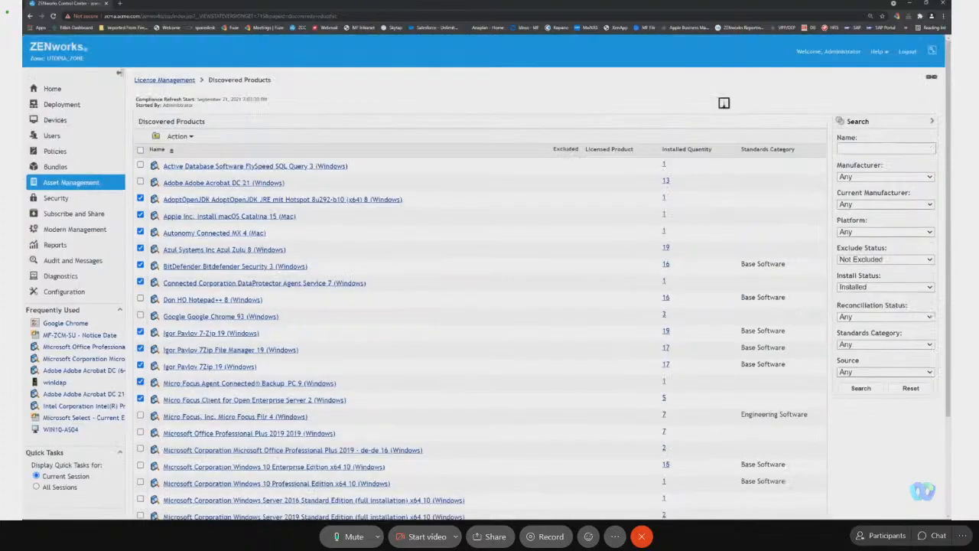
left_click(177, 136)
left_click(201, 146)
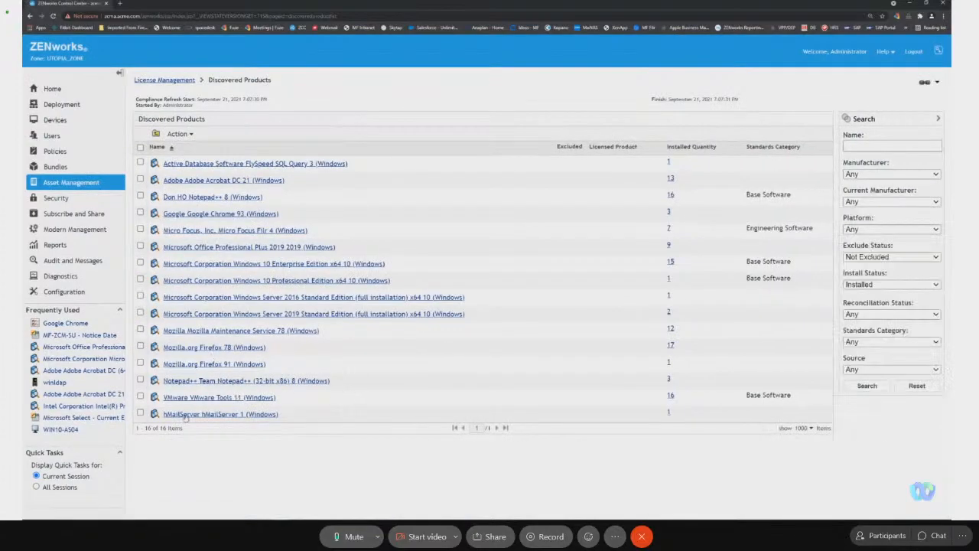
Exclude VMware Tools 11 (Windows) from the discovered products.
left_click(140, 396)
left_click(175, 135)
left_click(209, 144)
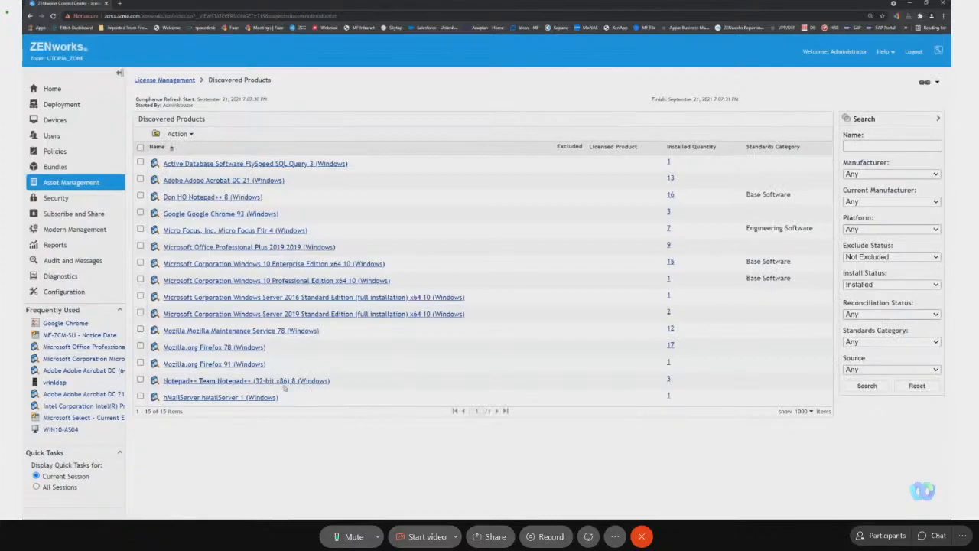
Clear the standards category of Don HO Notepad++ 8 (Windows) and reopen the Discovered Products list.
left_click(140, 196)
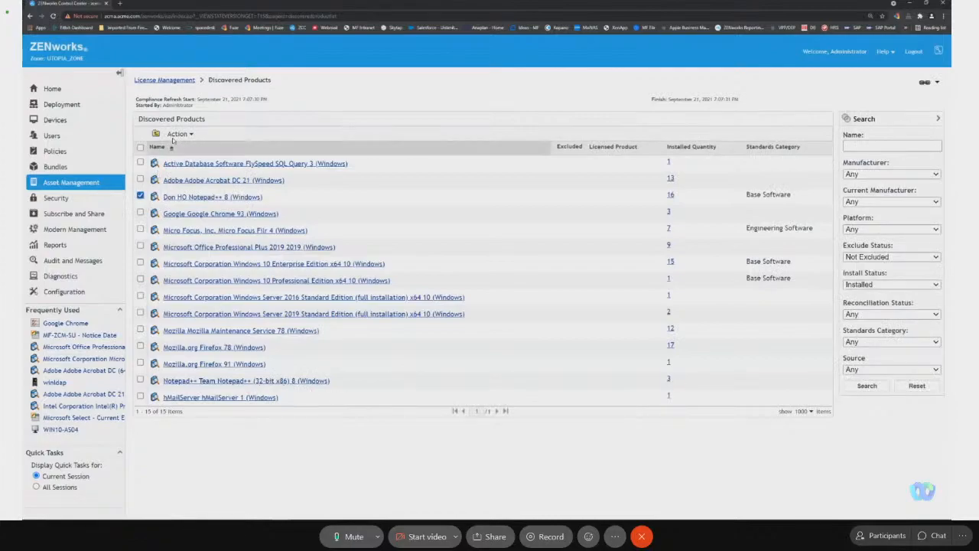
left_click(177, 134)
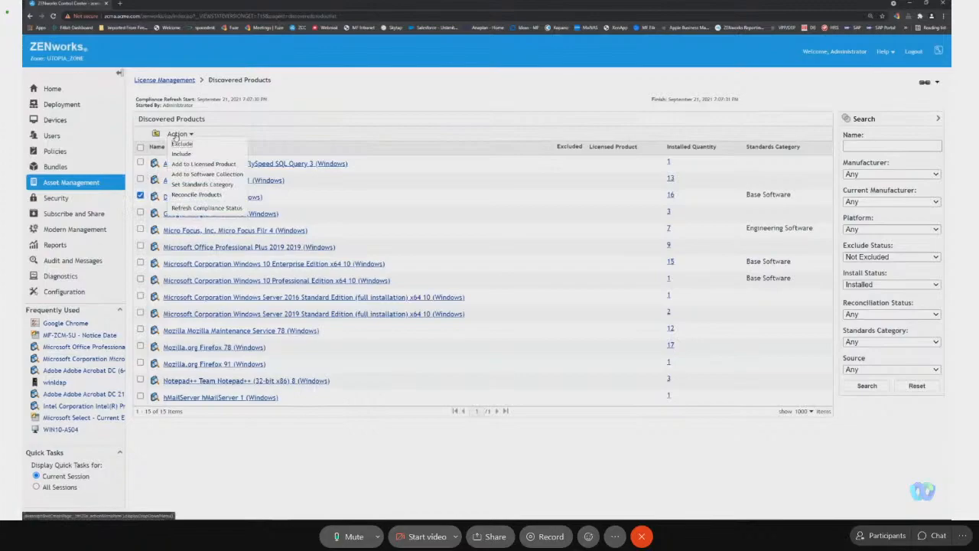
left_click(464, 203)
left_click(247, 197)
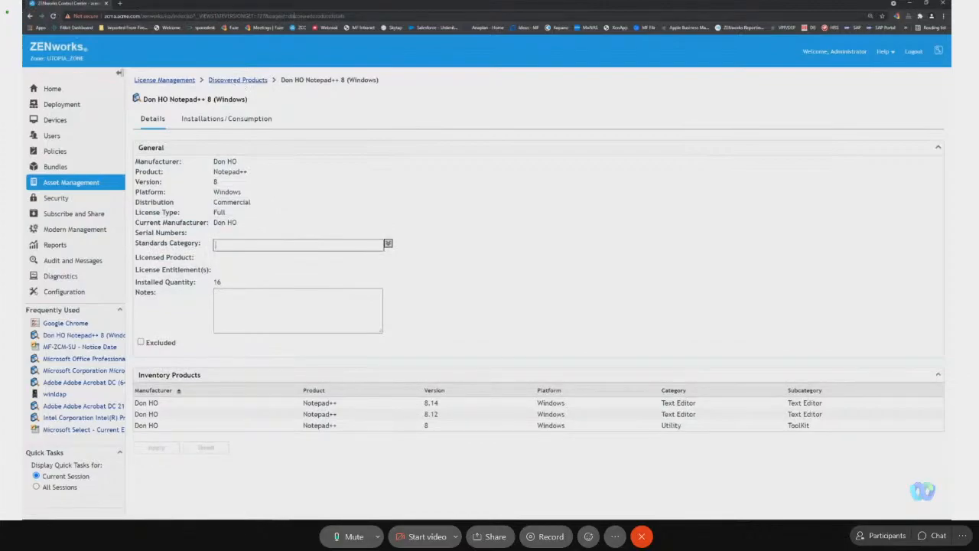
left_click(31, 16)
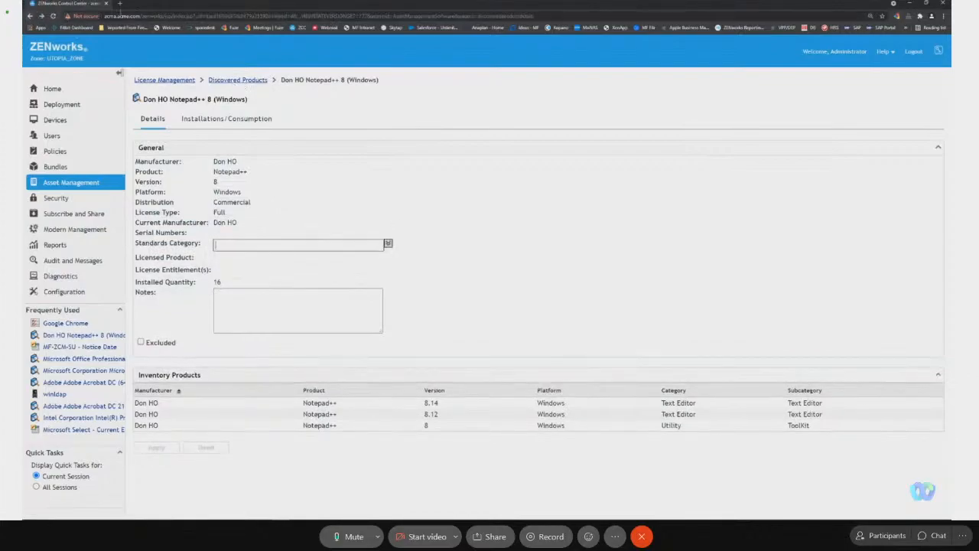
left_click(169, 17)
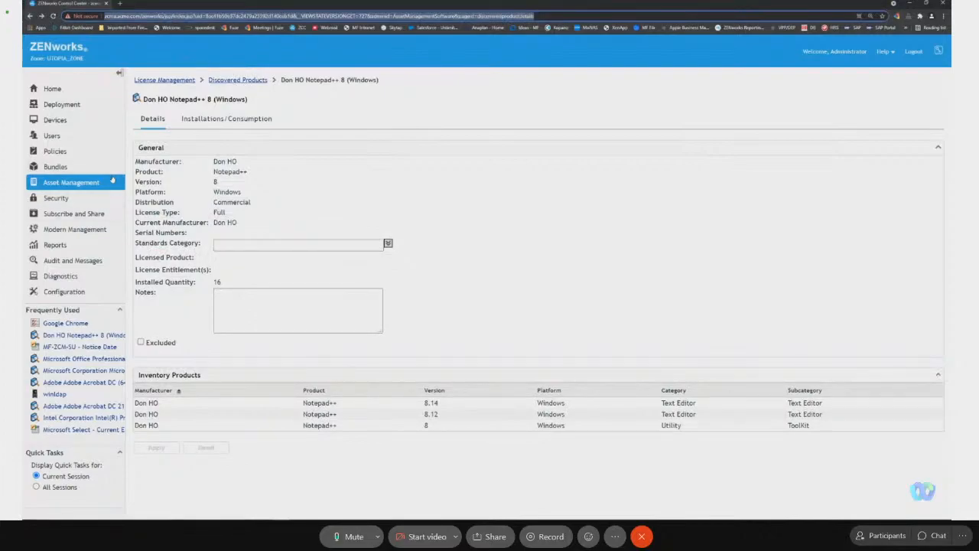
left_click(72, 182)
left_click(301, 100)
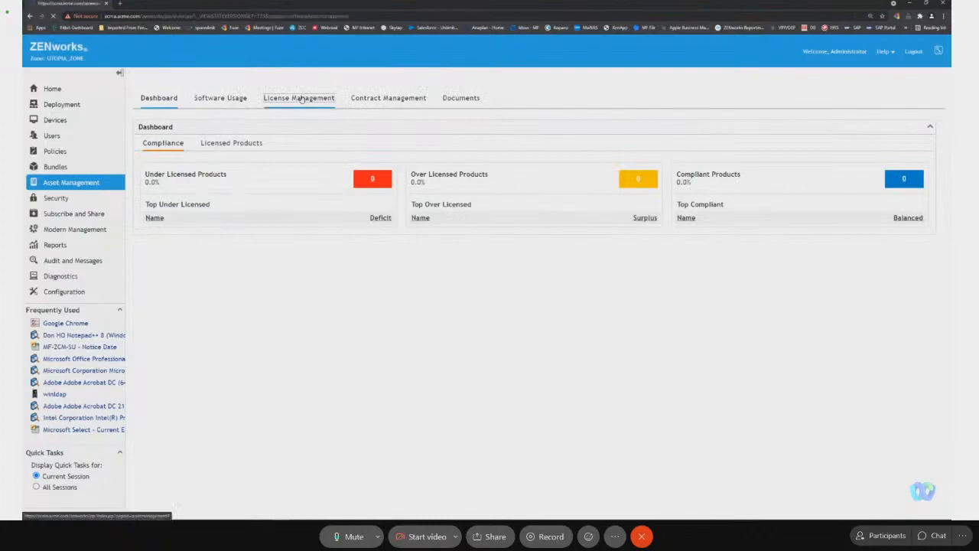
left_click(188, 208)
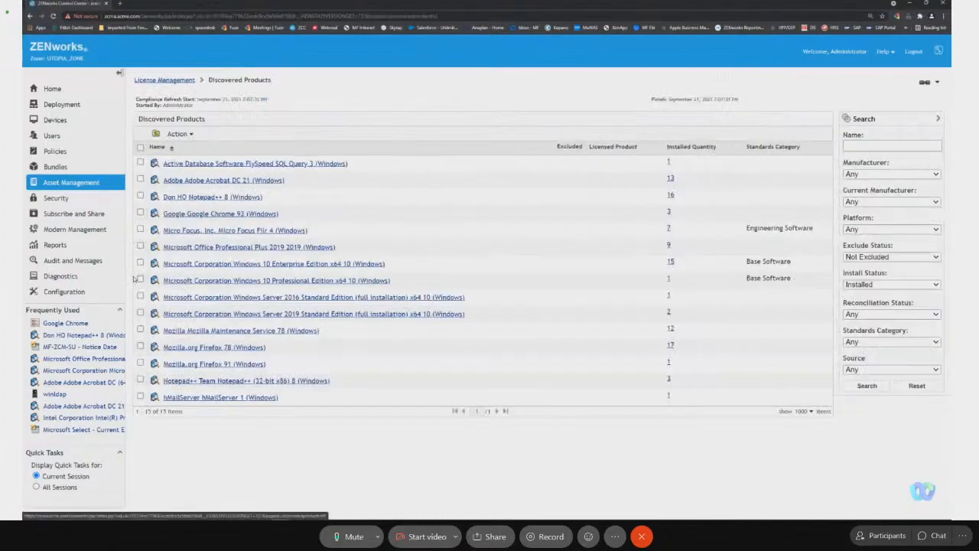
Reconcile the discovered product Don HO Notepad++ 8 with Notepad++ Team Notepad++ (32-bit x86) 8.
left_click(140, 197)
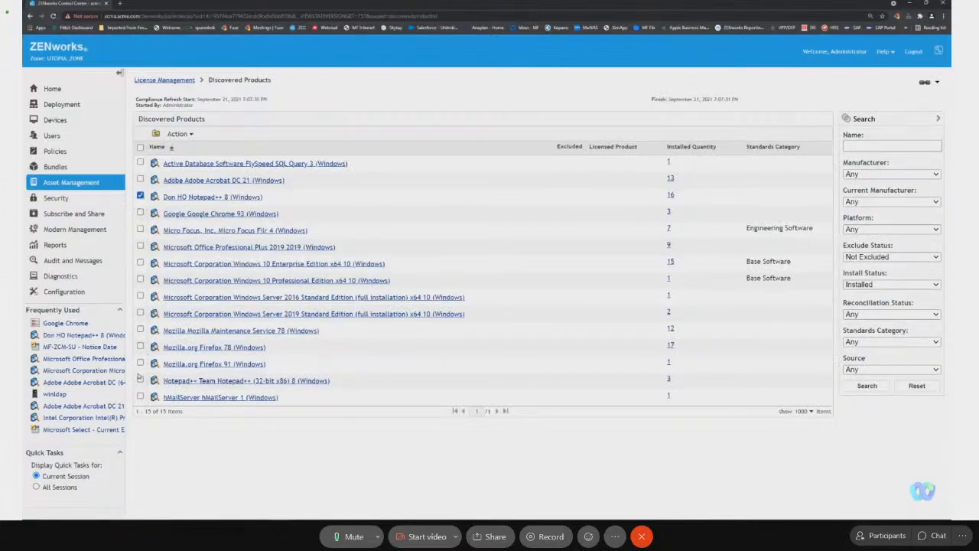
left_click(140, 380)
left_click(178, 134)
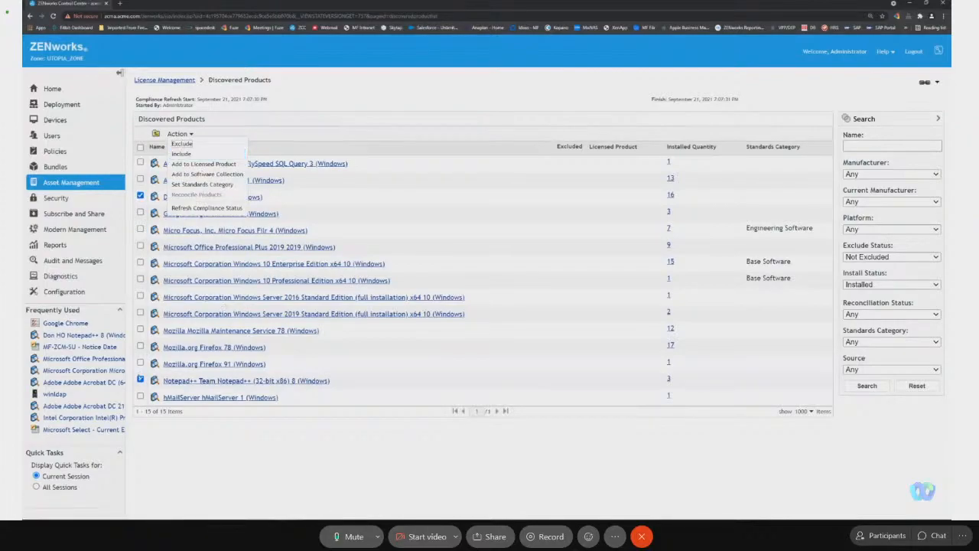
left_click(140, 379)
left_click(177, 134)
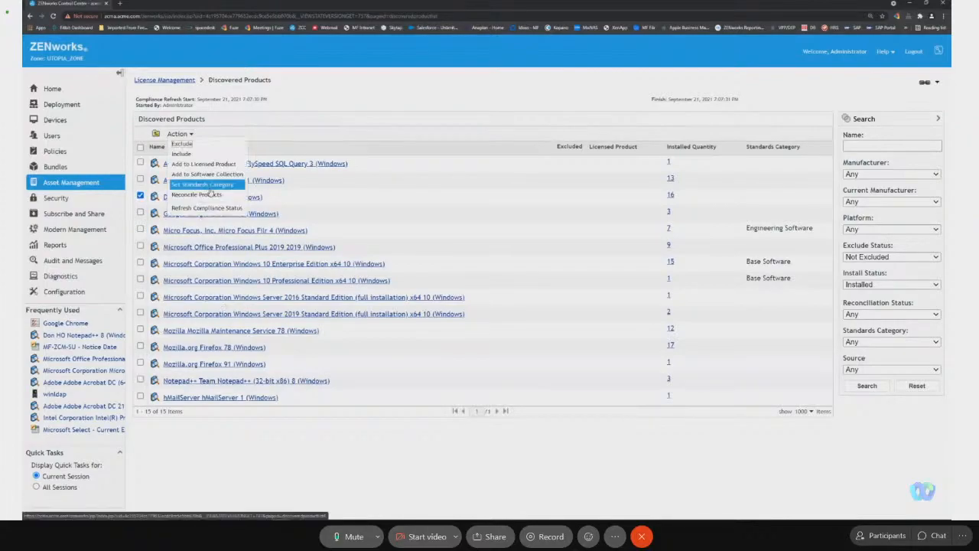
left_click(212, 188)
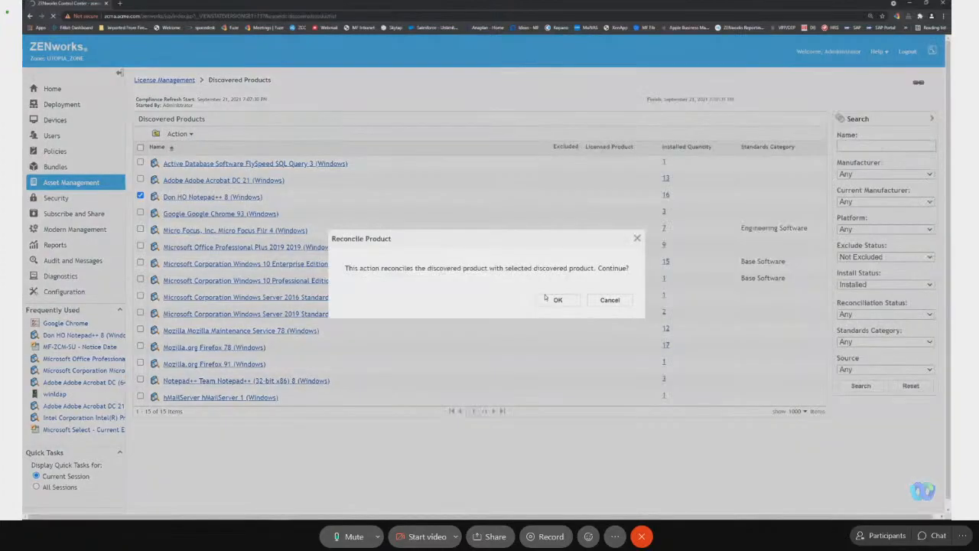
left_click(545, 300)
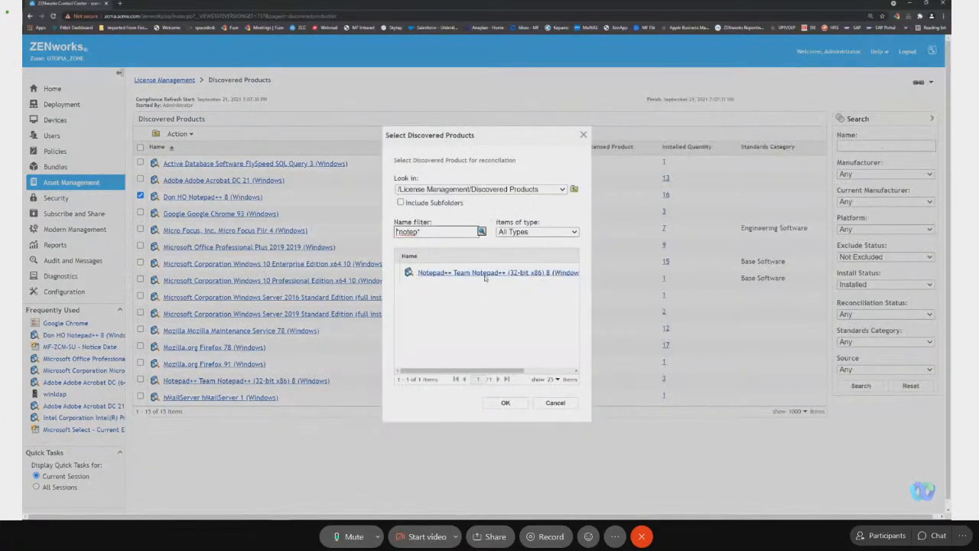
left_click(485, 274)
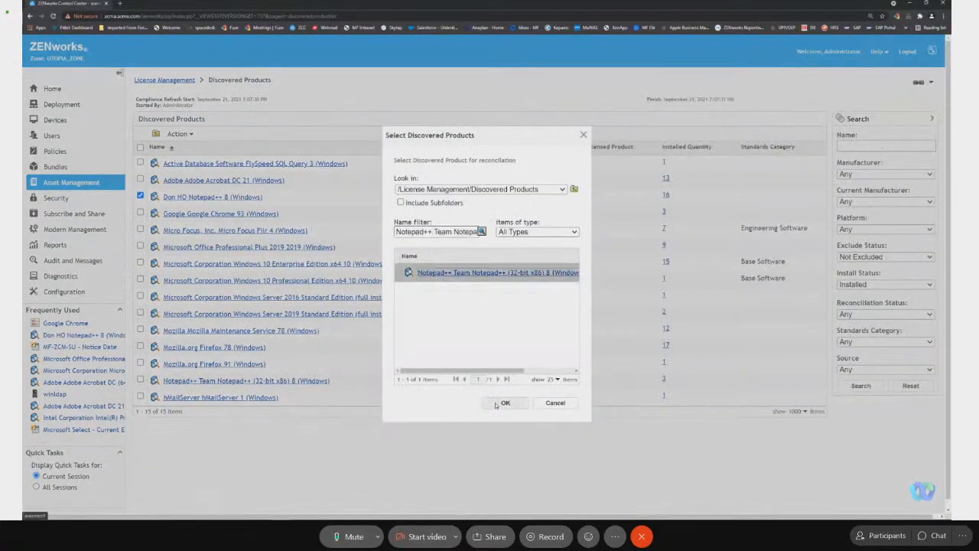
left_click(497, 404)
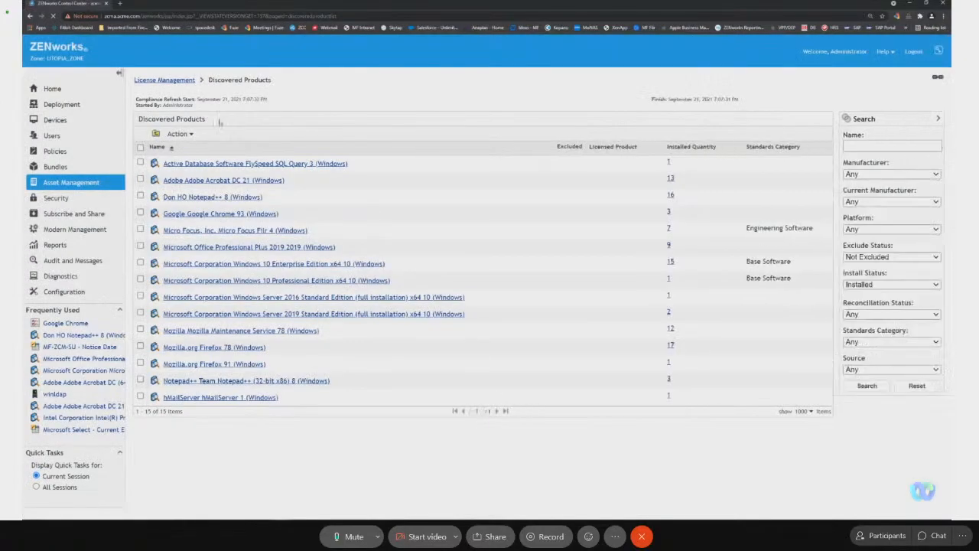
Refresh the compliance status to apply the Notepad++ reconciliation to the Discovered Products list.
left_click(184, 136)
left_click(222, 209)
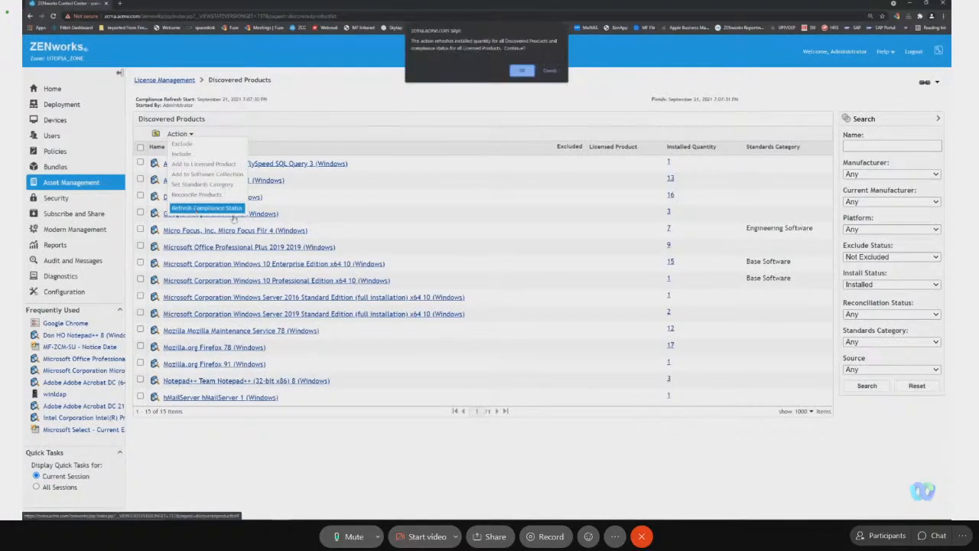
left_click(523, 71)
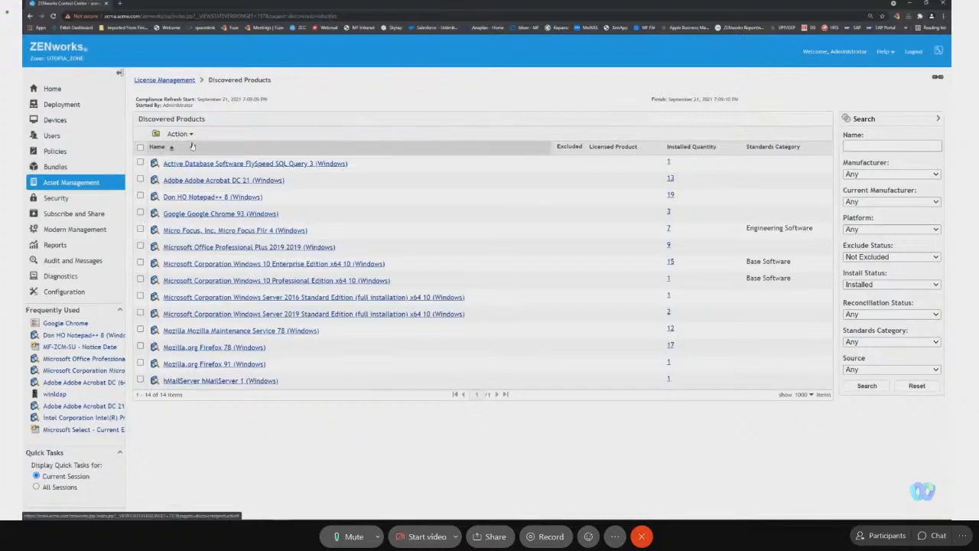
Run the custom Software Compliance report on unreconciled discovered products from License Management Reports.
left_click(103, 184)
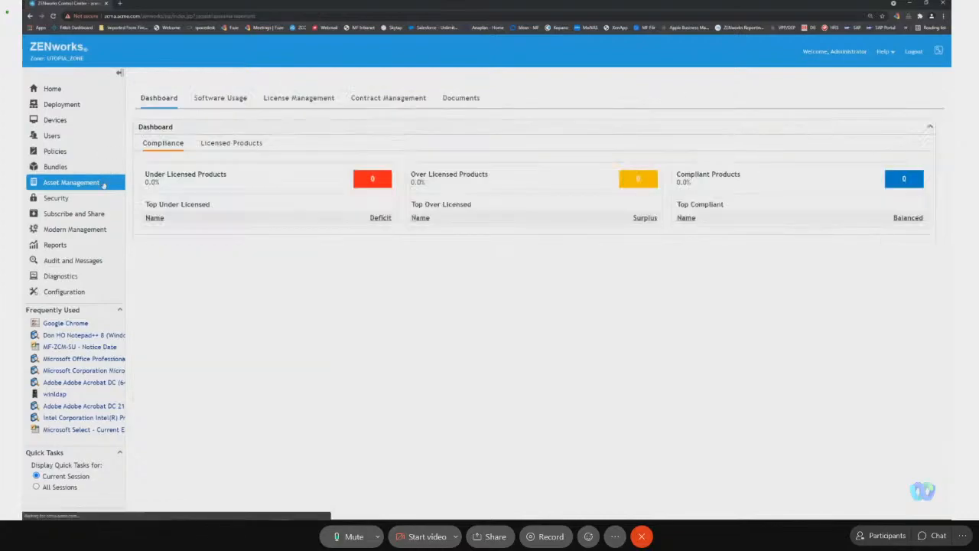
left_click(299, 98)
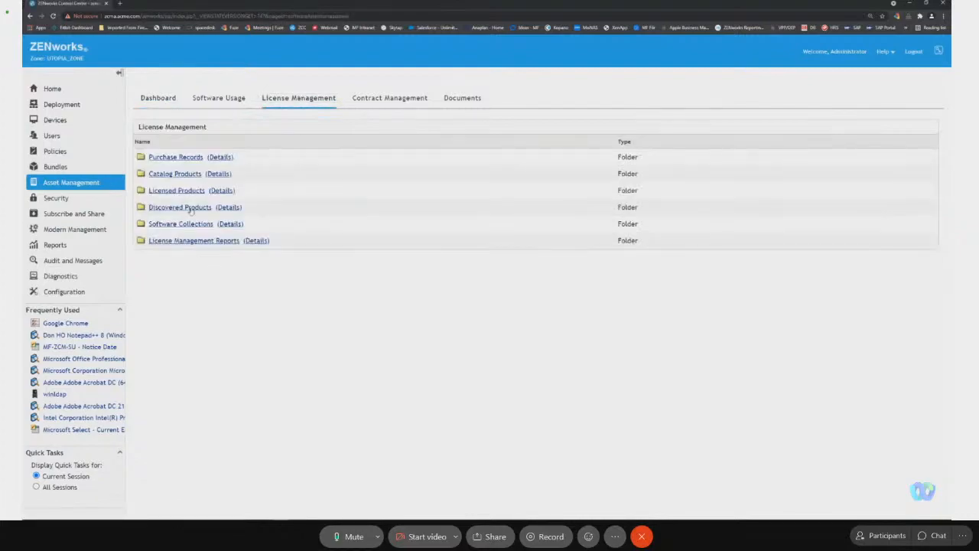
left_click(194, 241)
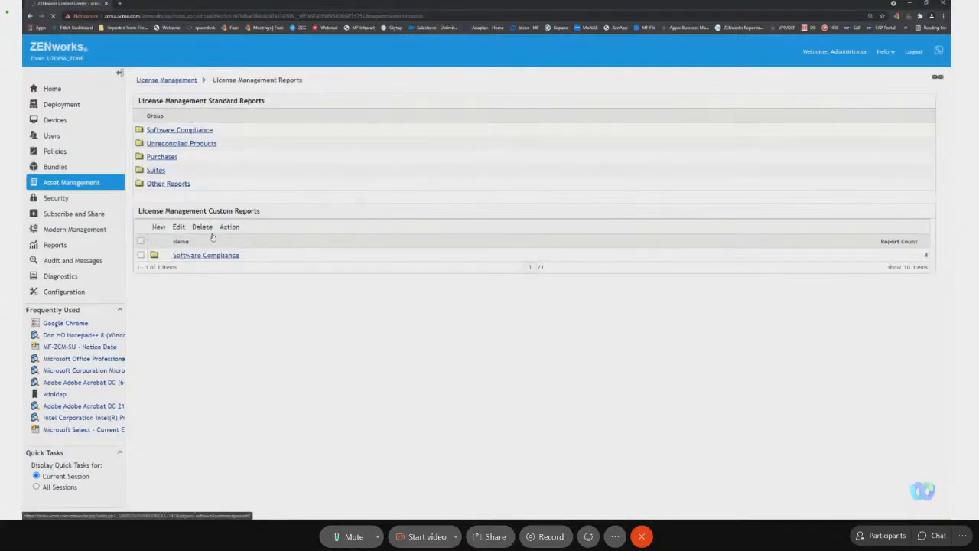
left_click(220, 256)
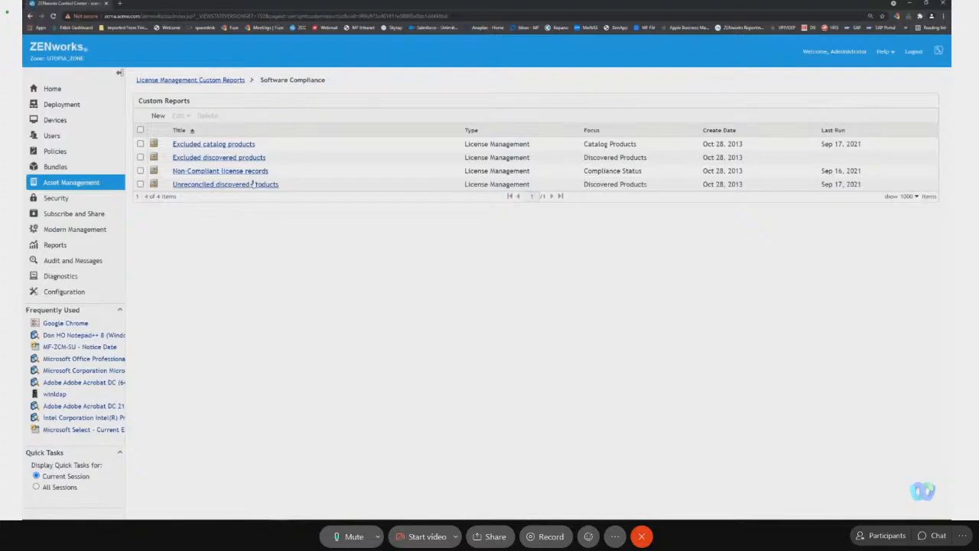
left_click(242, 185)
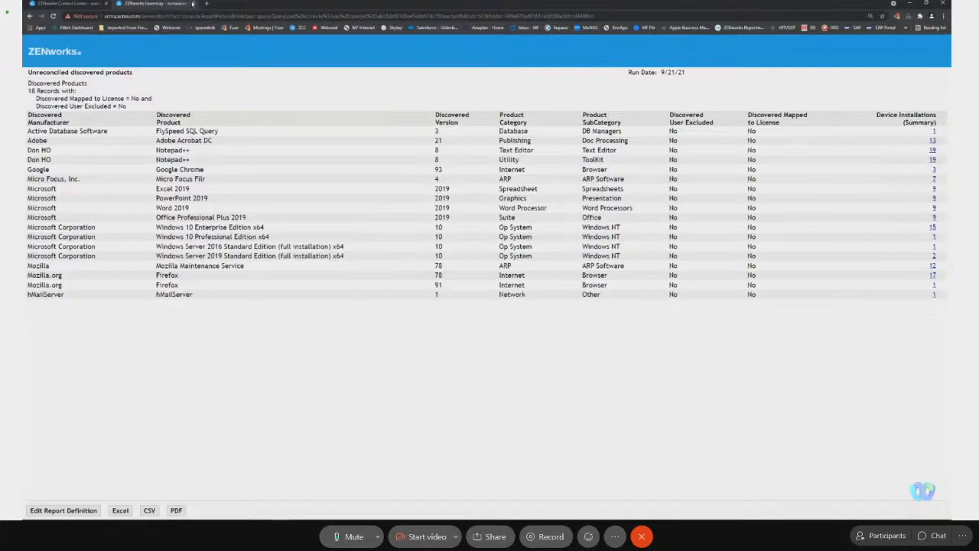
Run the standard Unreconciled Products report for Discovered Products, then return to License Management Reports.
left_click(193, 4)
left_click(223, 80)
left_click(204, 143)
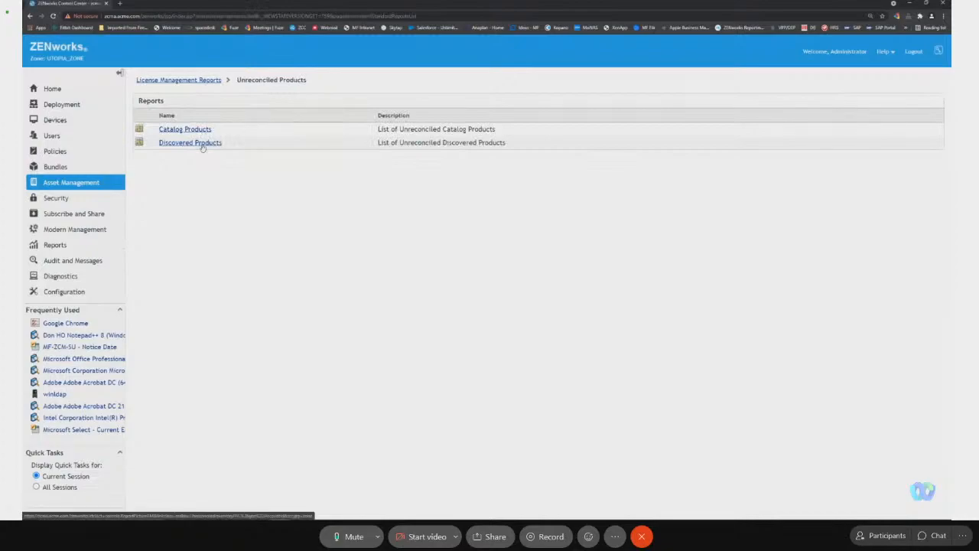
left_click(191, 143)
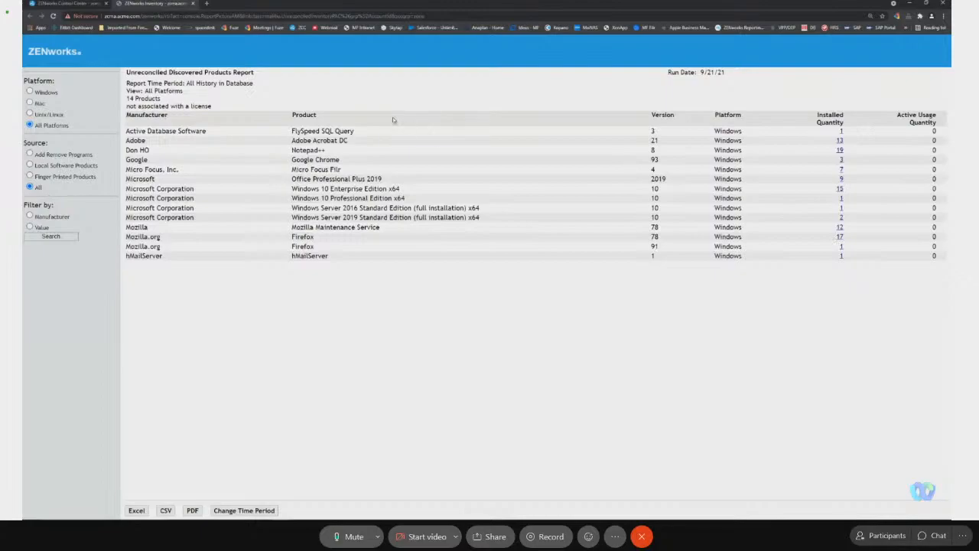
left_click(87, 4)
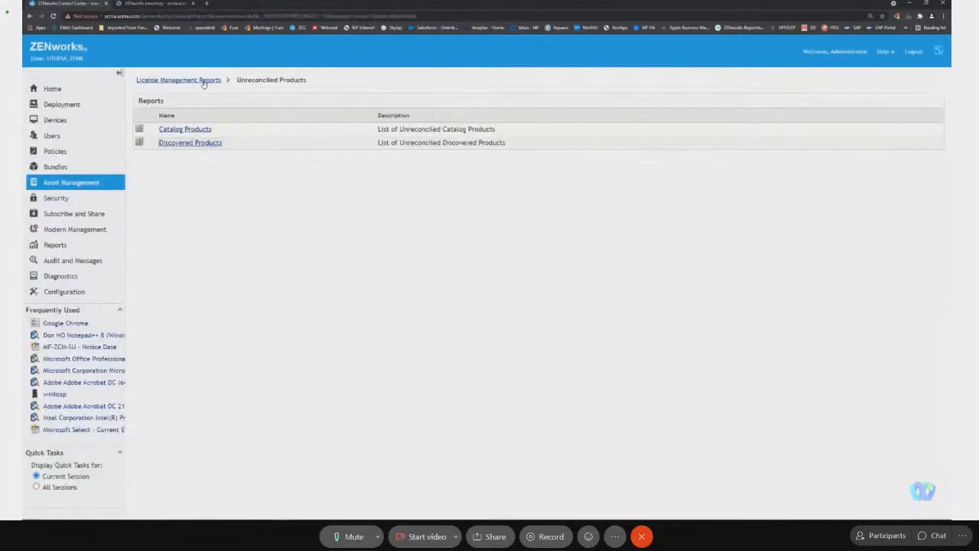
left_click(203, 81)
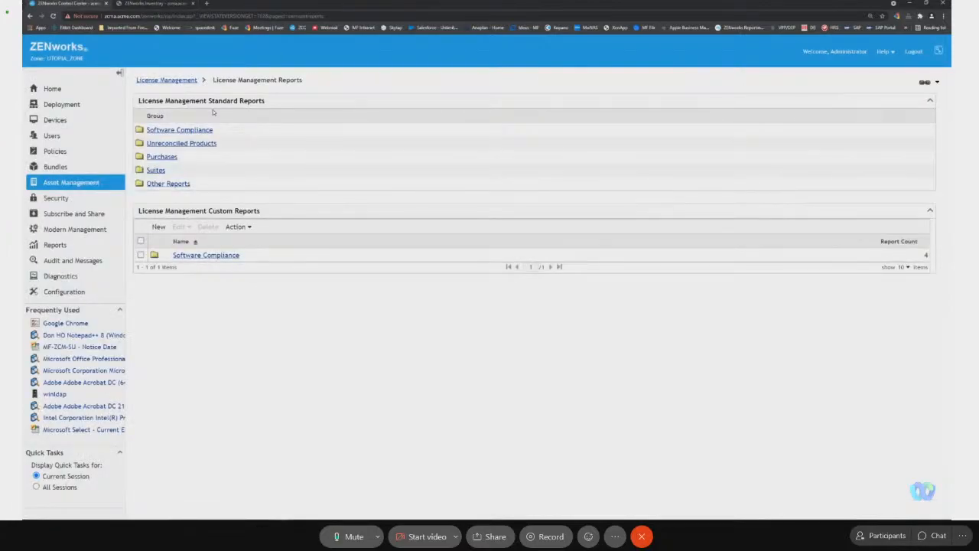
Start a new licensed product from the Asset Management dashboard, based on the discovered product Active Database Software FlySpeed SQL Query 3 (Windows).
left_click(93, 182)
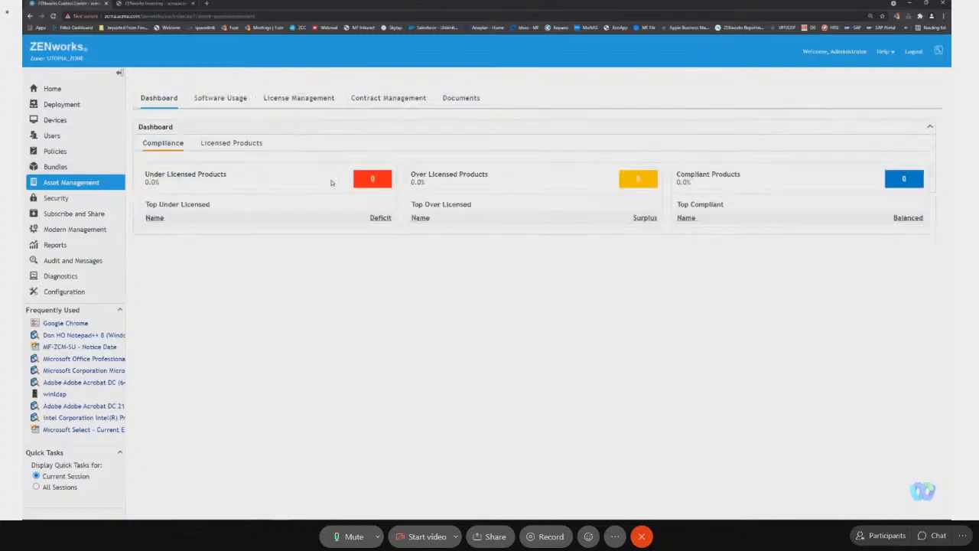
left_click(241, 144)
left_click(164, 193)
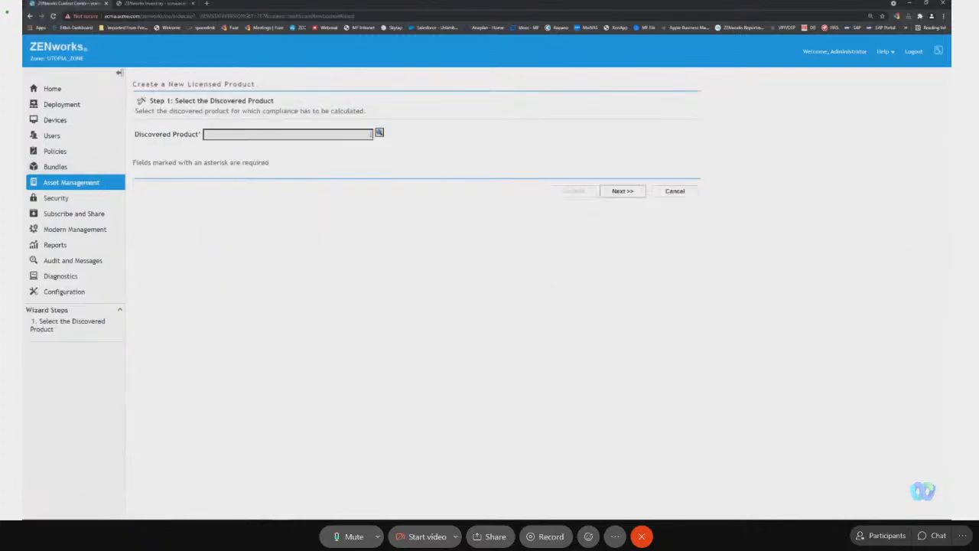
left_click(379, 133)
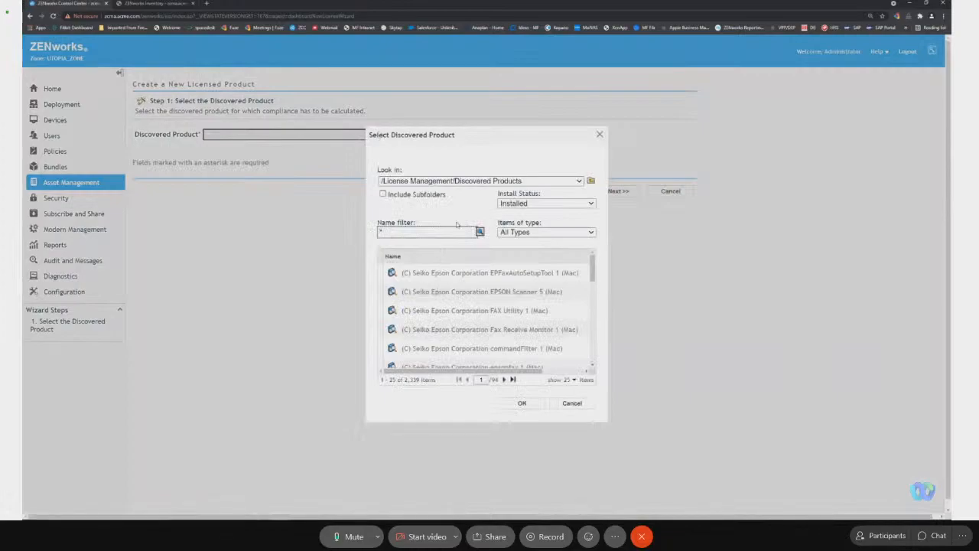
scroll(592, 272, "down", 2)
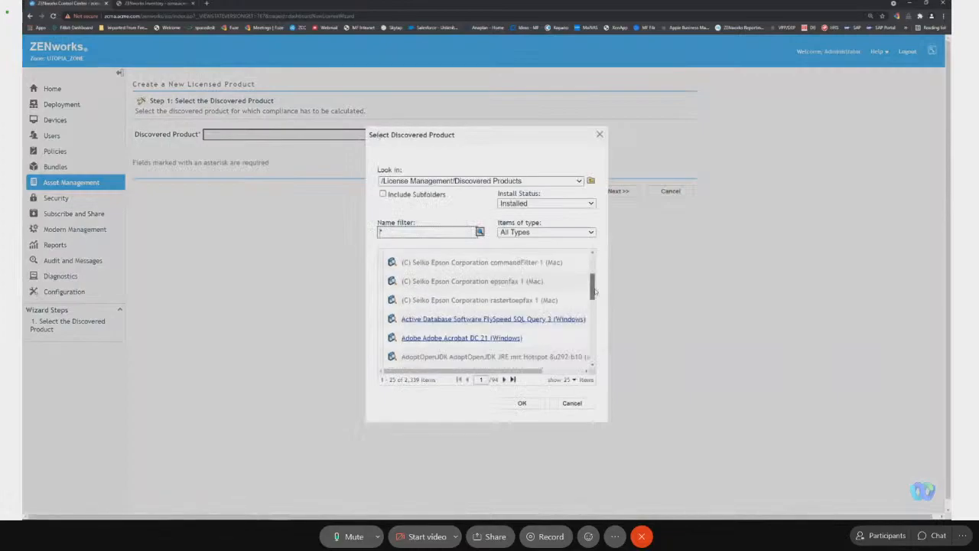
left_click(490, 302)
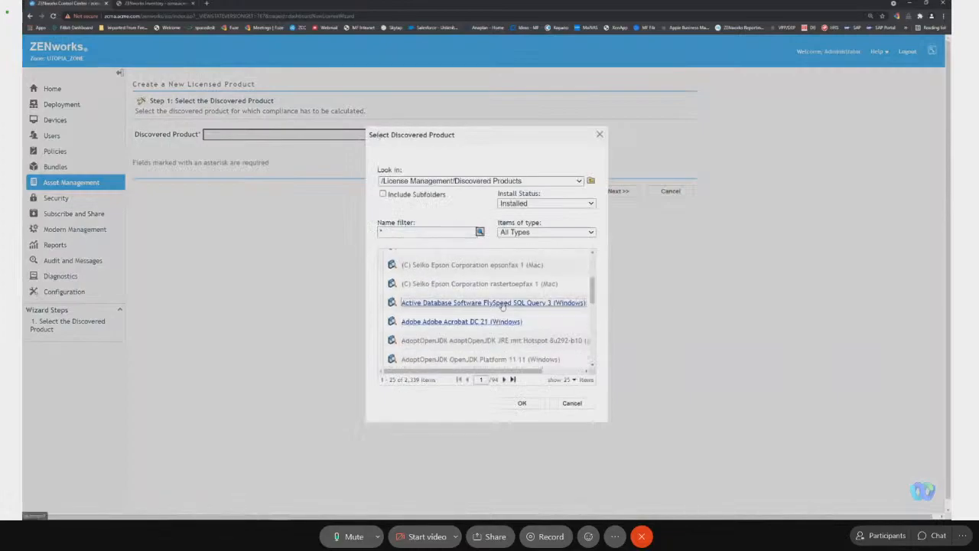
left_click(523, 403)
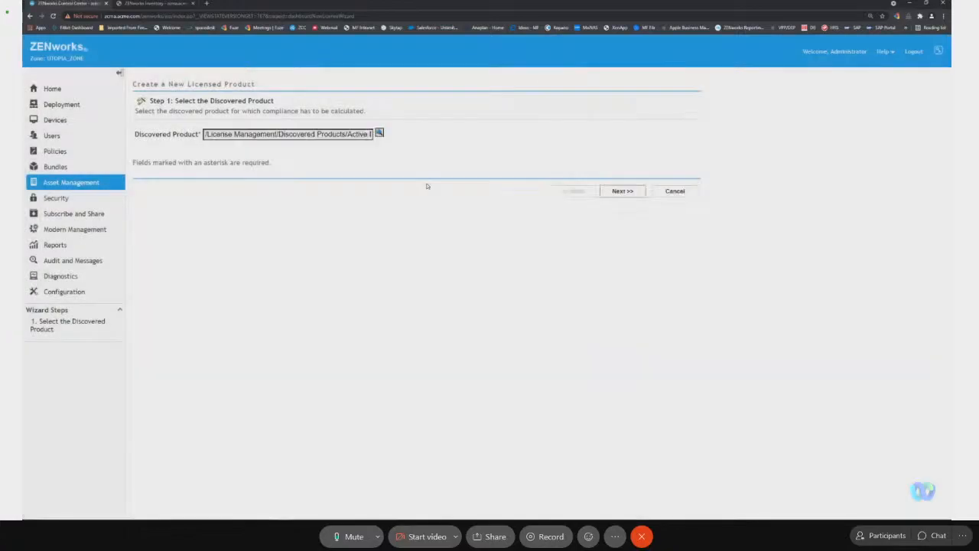
left_click(623, 191)
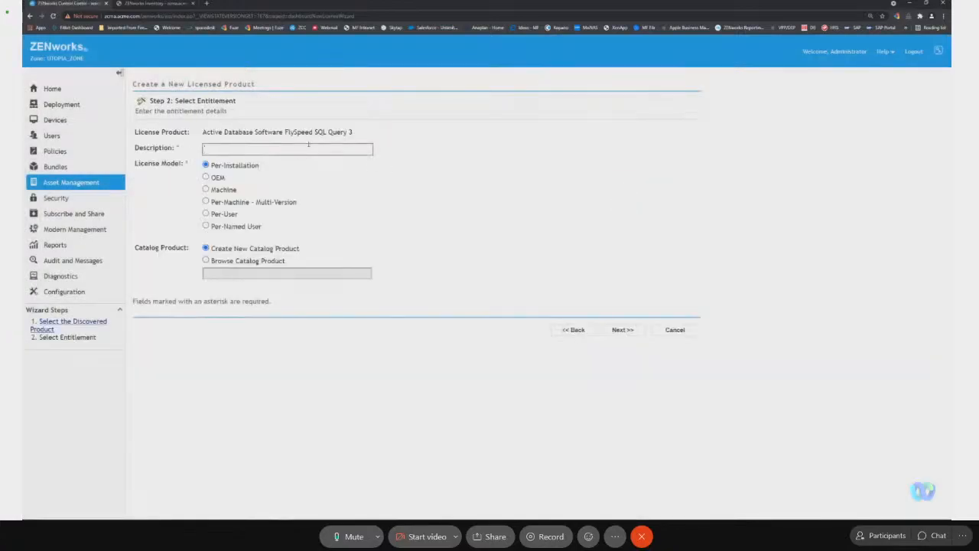
Set the entitlement description to "Software FlySpeed SQL Query 3" with the Per-Installation license model and a new catalog product.
left_click_drag(254, 132, 370, 131)
key("ctrl+c")
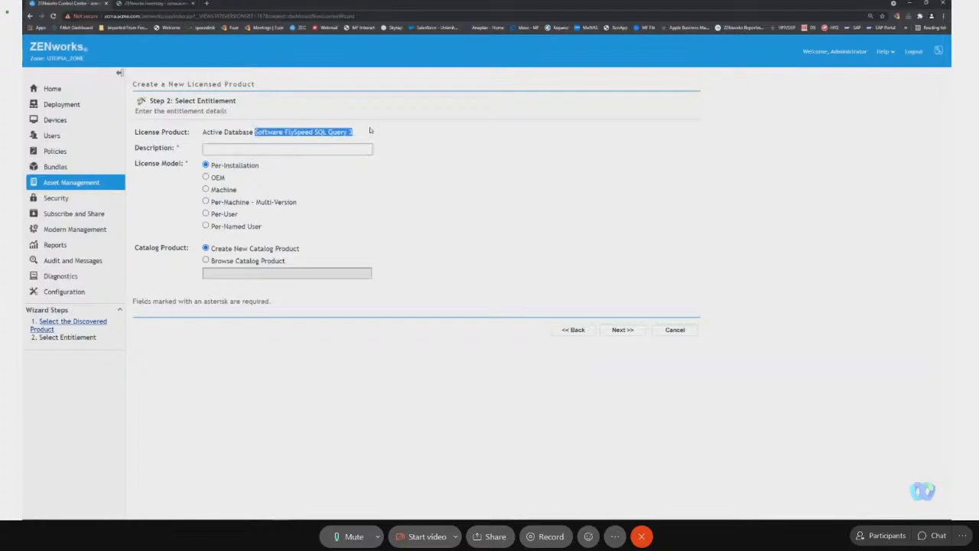
left_click(227, 147)
key("ctrl+v")
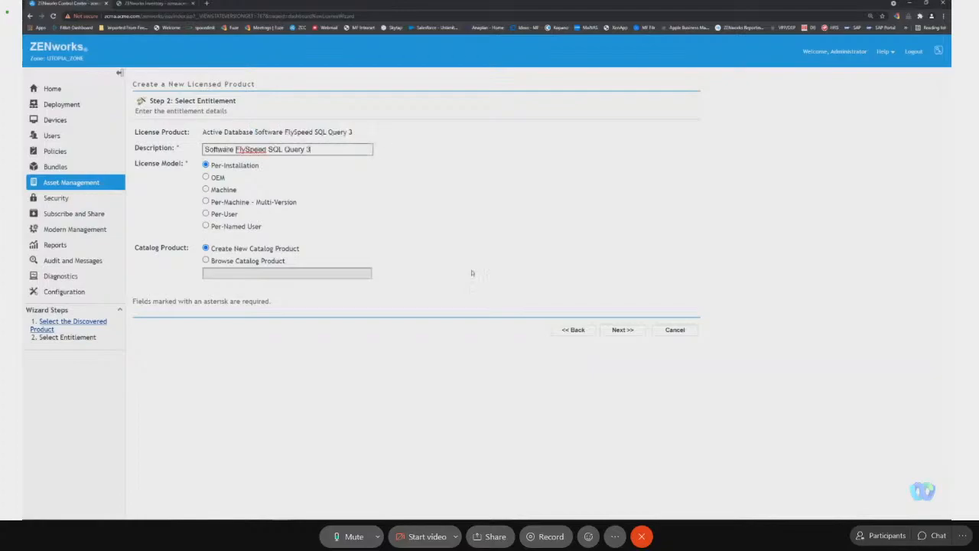
left_click(246, 167)
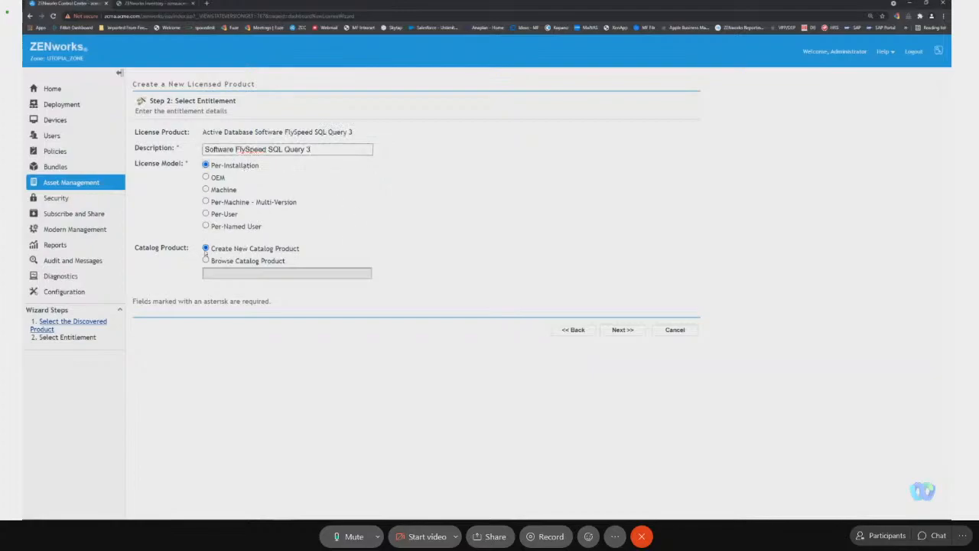
left_click(621, 331)
Set the FlySpeed catalog product to 1 license per package and purchase quantity 1, and finish creating the licensed product.
type("1")
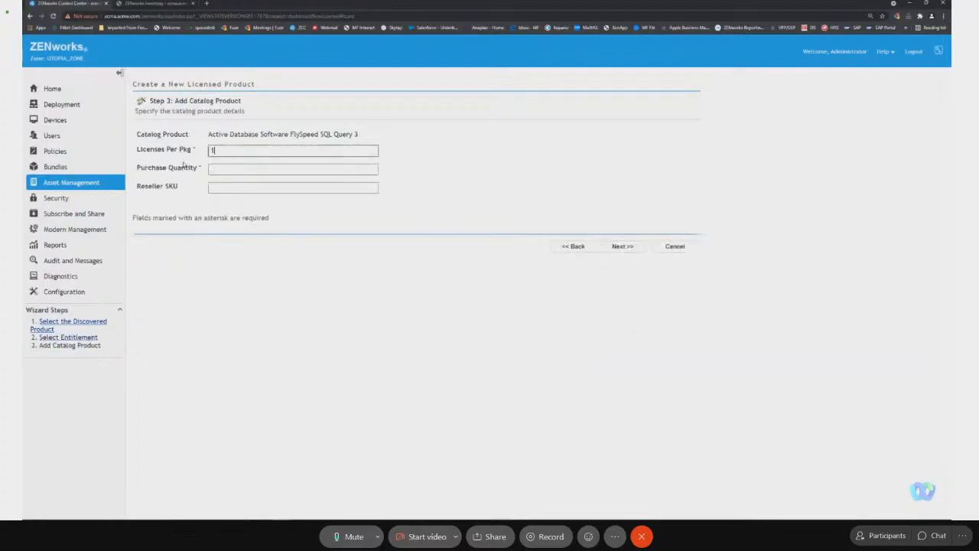
left_click(227, 169)
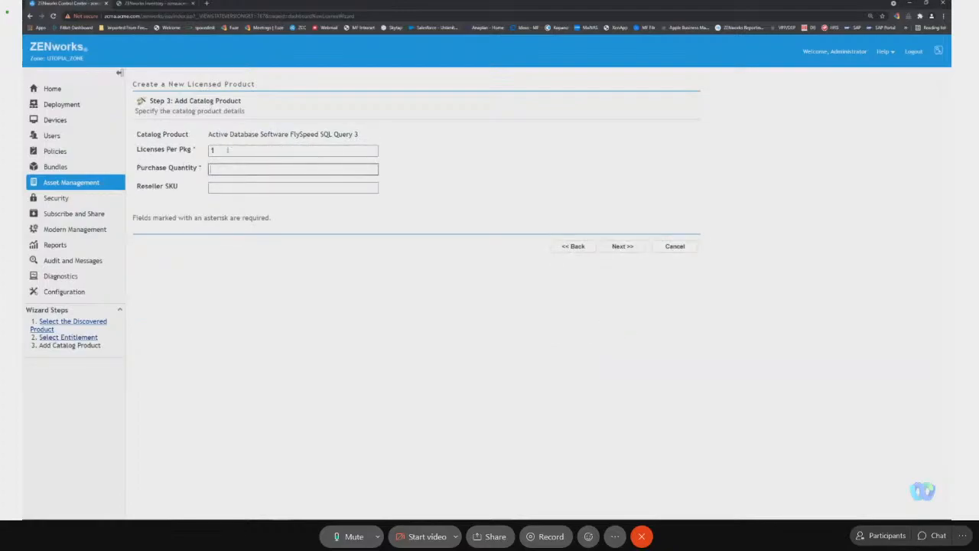
left_click(631, 247)
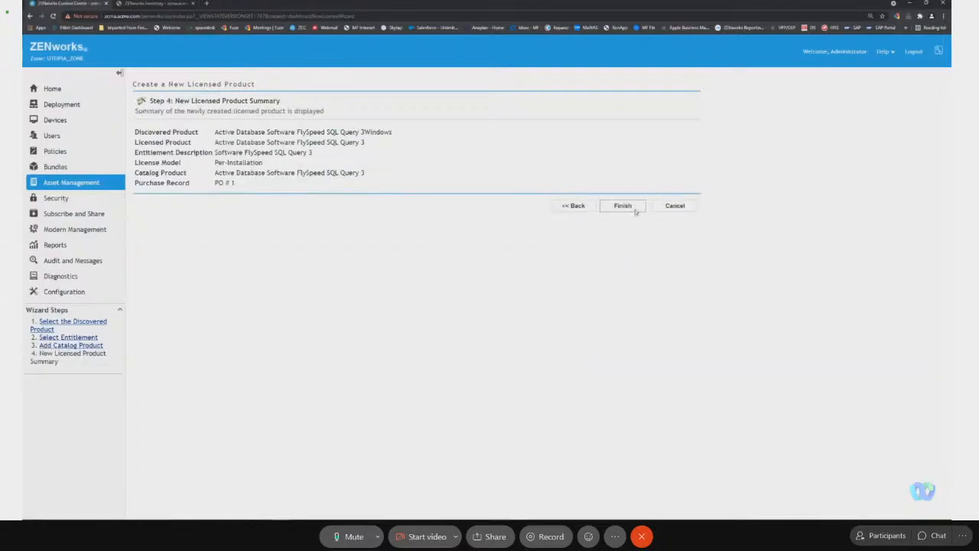
left_click(622, 207)
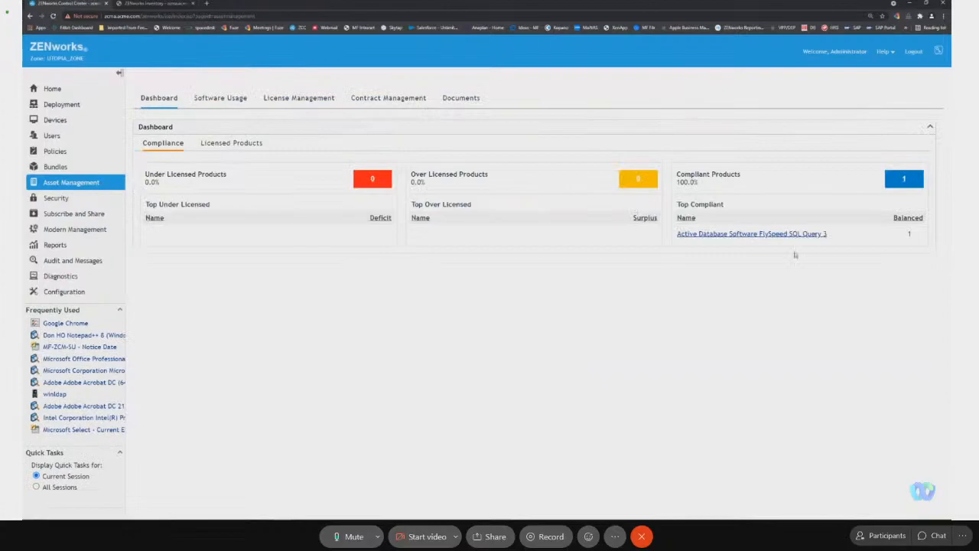
Start another new licensed product, filter the discovered products by "*notep*" and choose Don HO Notepad++ 8 (Windows).
left_click(230, 145)
left_click(159, 190)
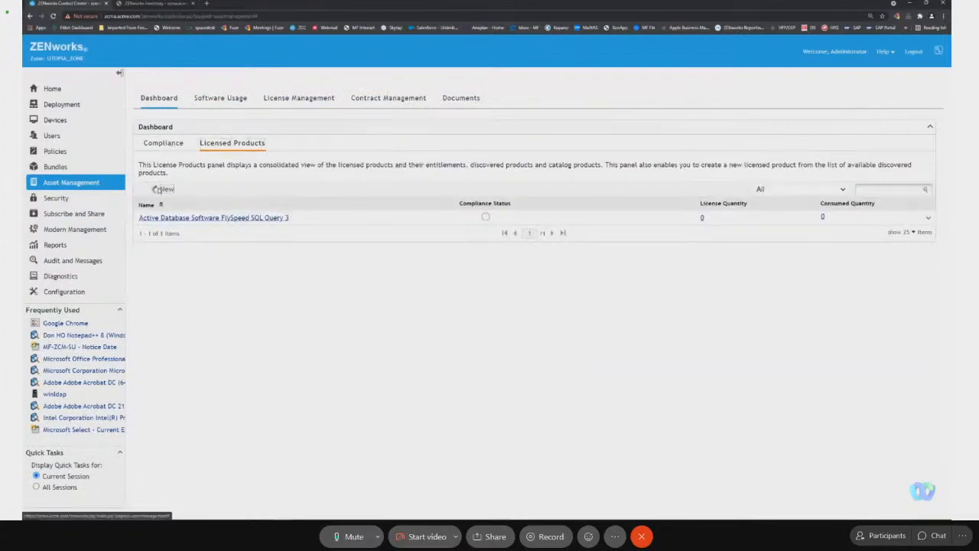
left_click(379, 133)
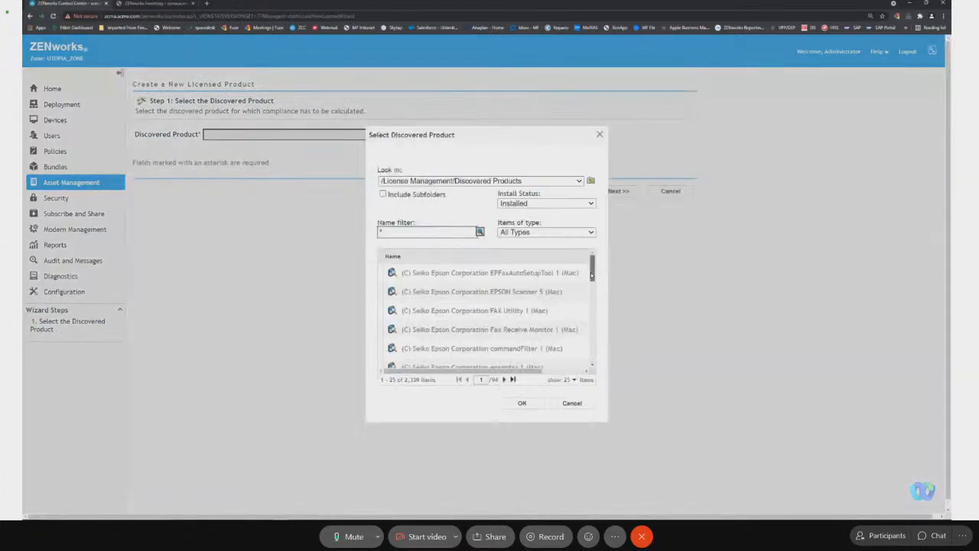
left_click(443, 235)
type("*notep*")
key("Return")
left_click(418, 276)
left_click(531, 403)
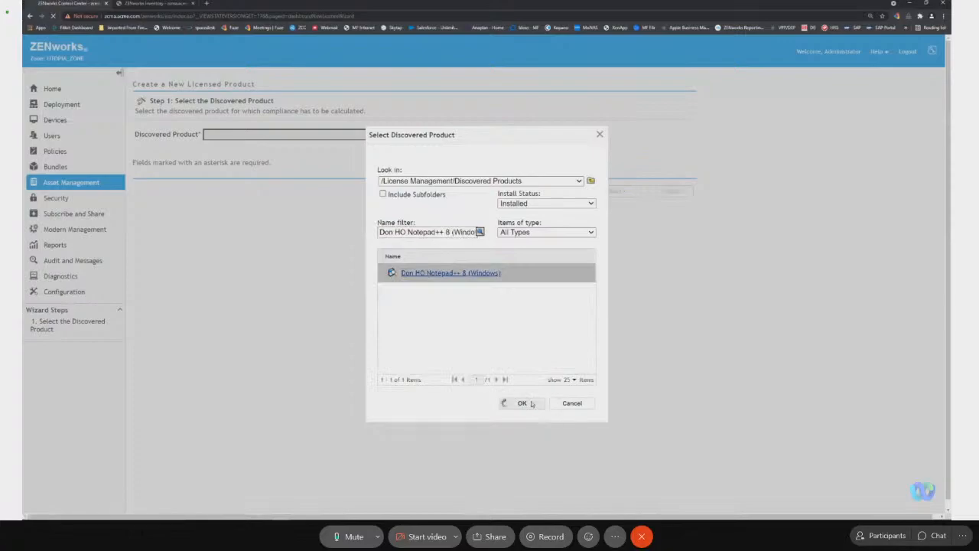
left_click(622, 191)
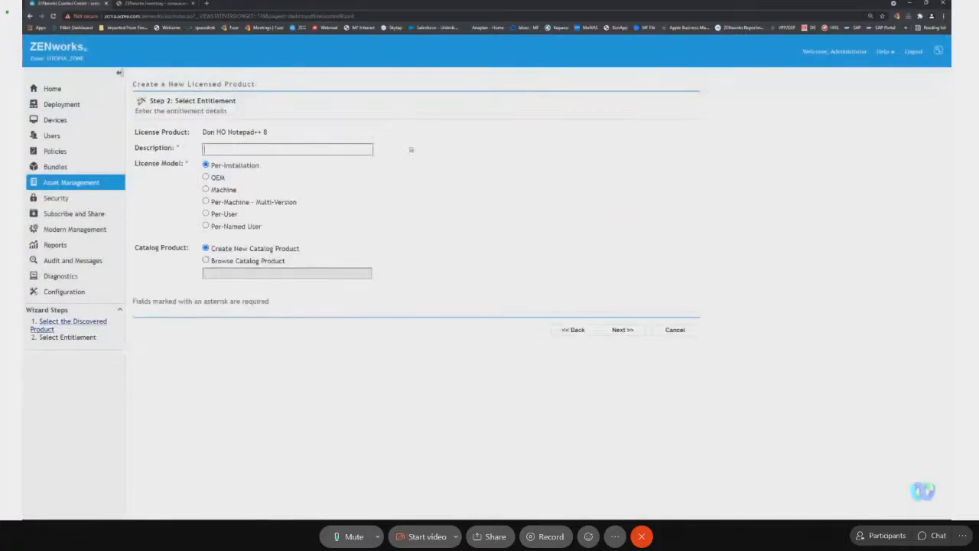
Set the Notepad++ entitlement to the Machine license model with the description "Don HO Notepad++ 8".
left_click(223, 189)
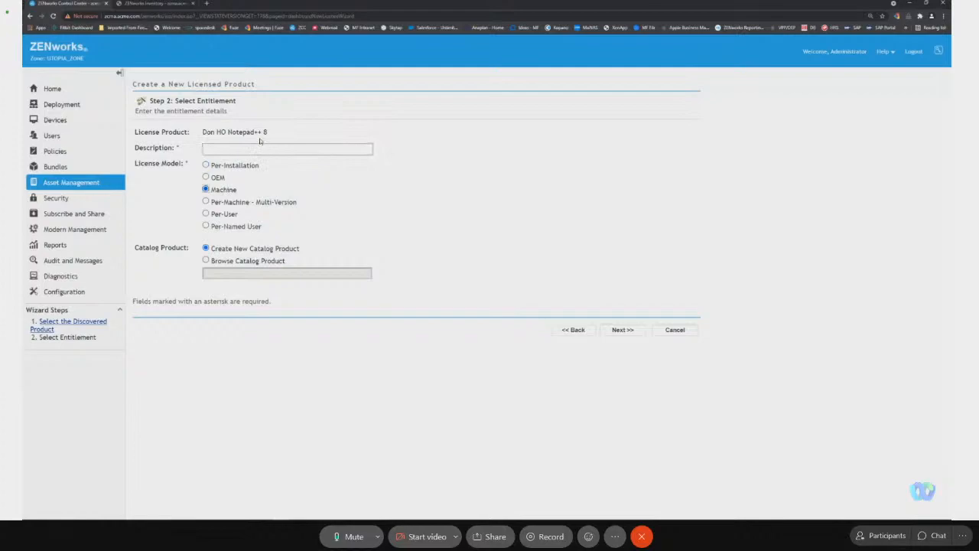
left_click_drag(267, 131, 204, 133)
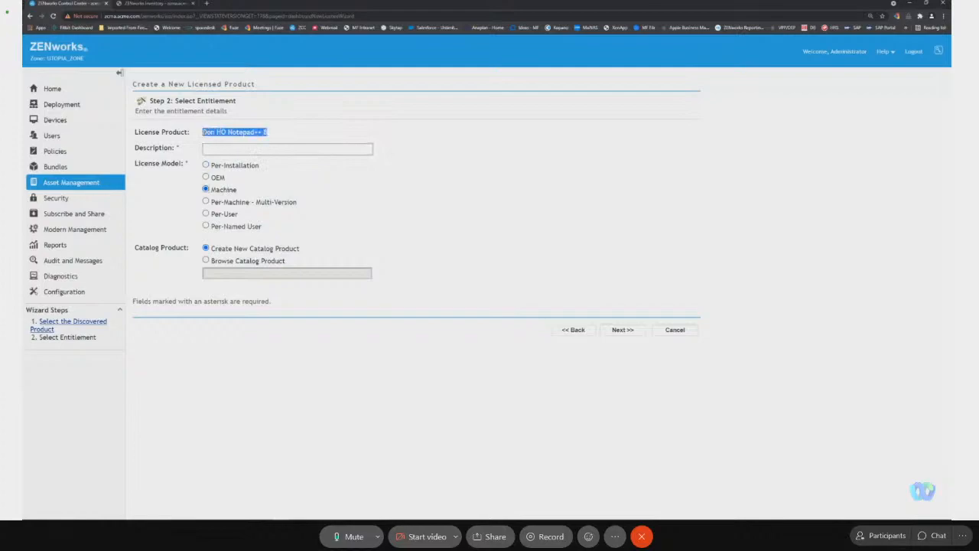
left_click(220, 150)
key("ctrl+v")
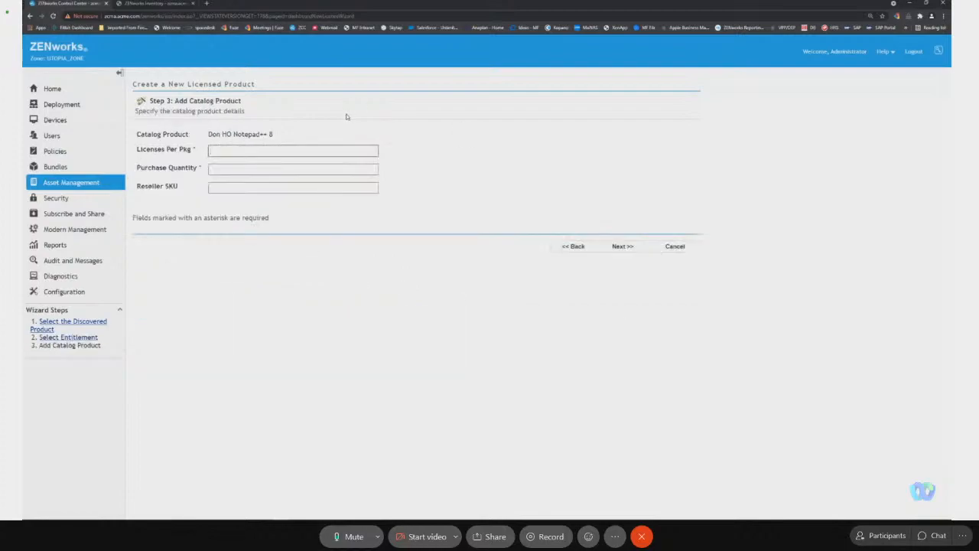
Set the Notepad++ catalog product to 1 license per package and purchase quantity 17, and finish creating the licensed product.
type("17")
key("Tab")
type("1")
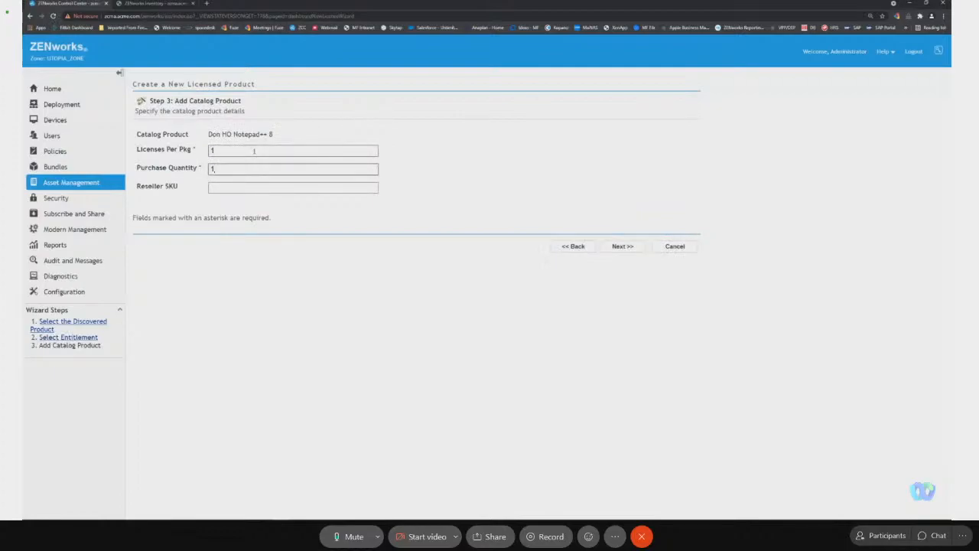
type("7")
left_click(622, 247)
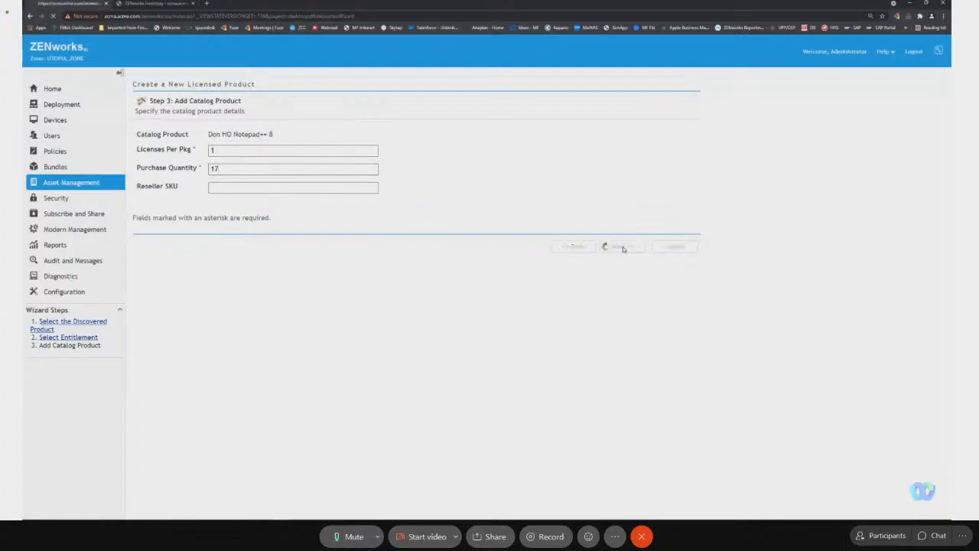
left_click(623, 206)
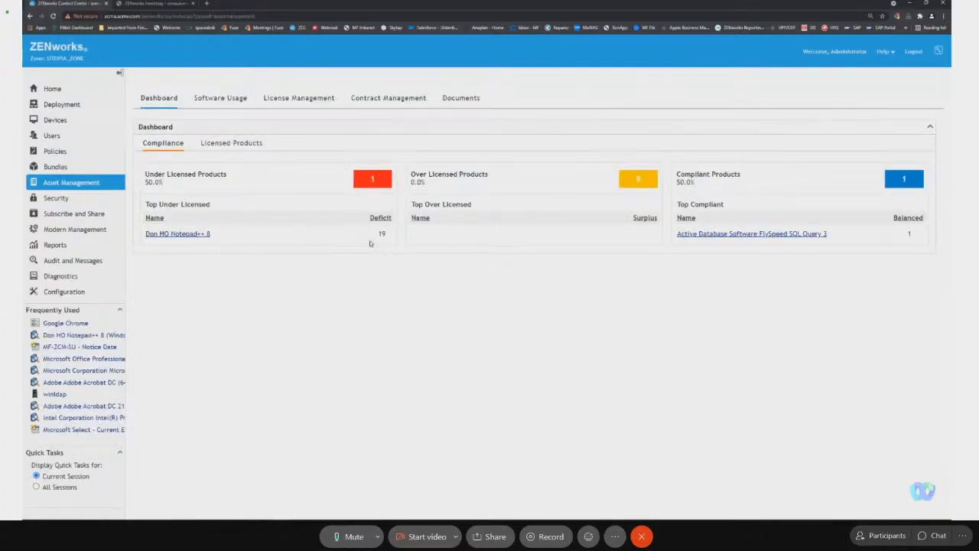
Examine the compliance status of the under-licensed Don HO Notepad++ 8 and the discovered product listed under its unresolved installations.
left_click(191, 234)
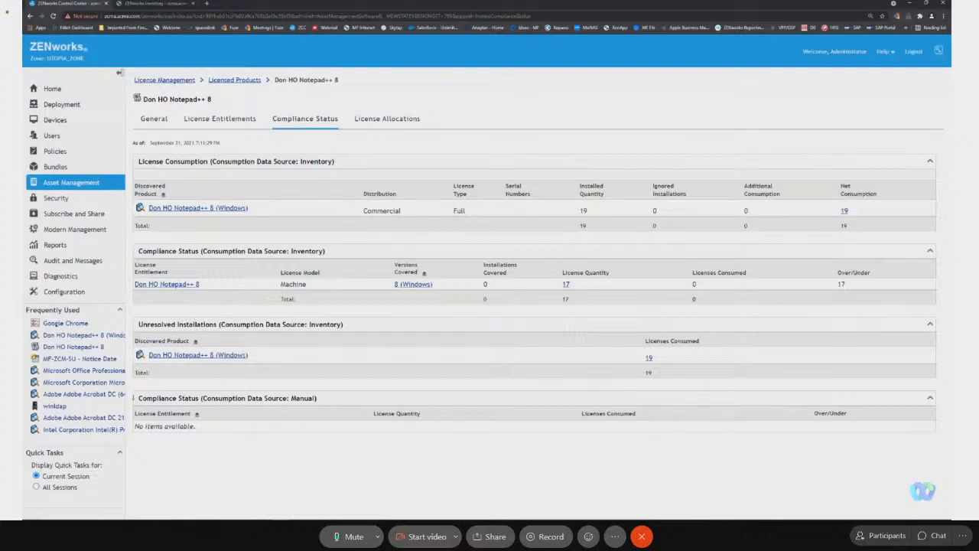
left_click(203, 355)
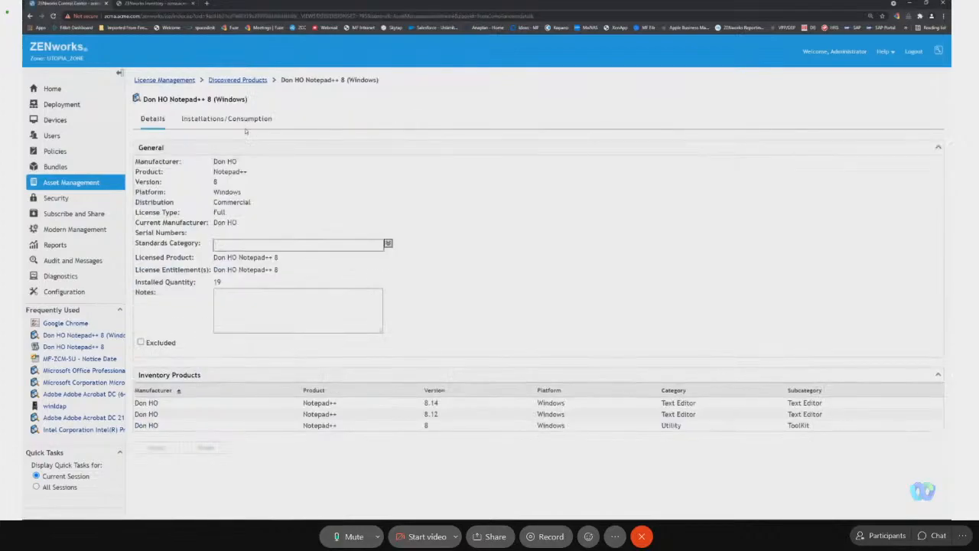
left_click(30, 16)
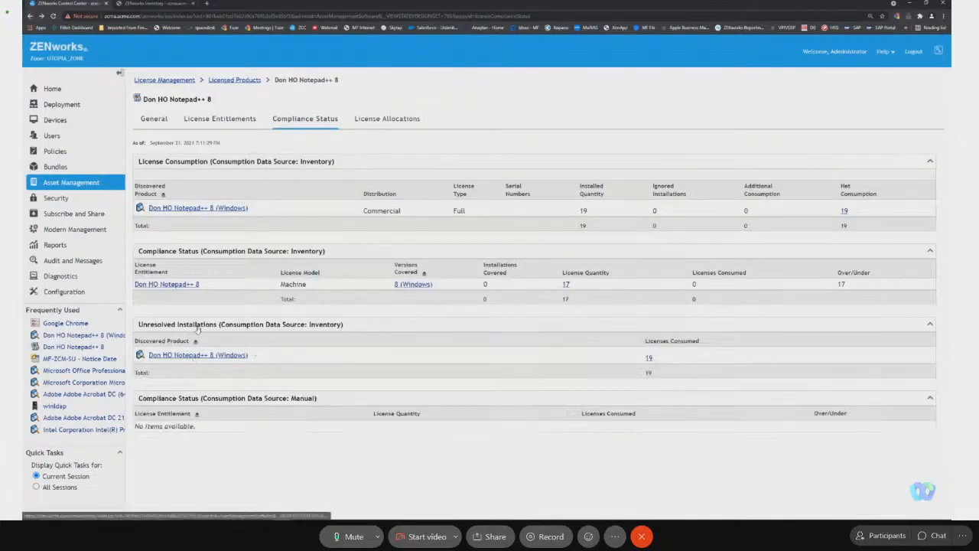
Add the Servers and Workstations folders, including subfolders, as covered machines of the Don HO Notepad++ 8 license entitlement.
left_click(172, 287)
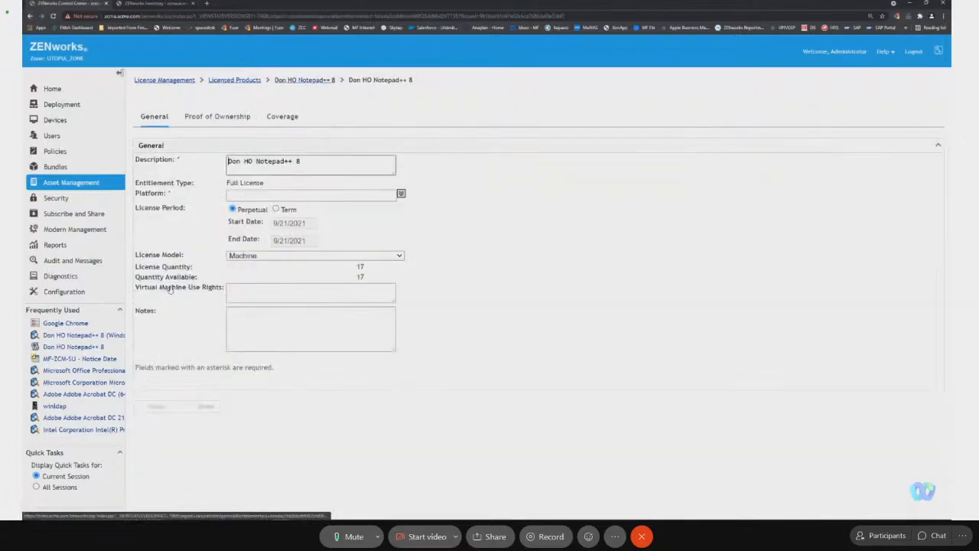
left_click(291, 119)
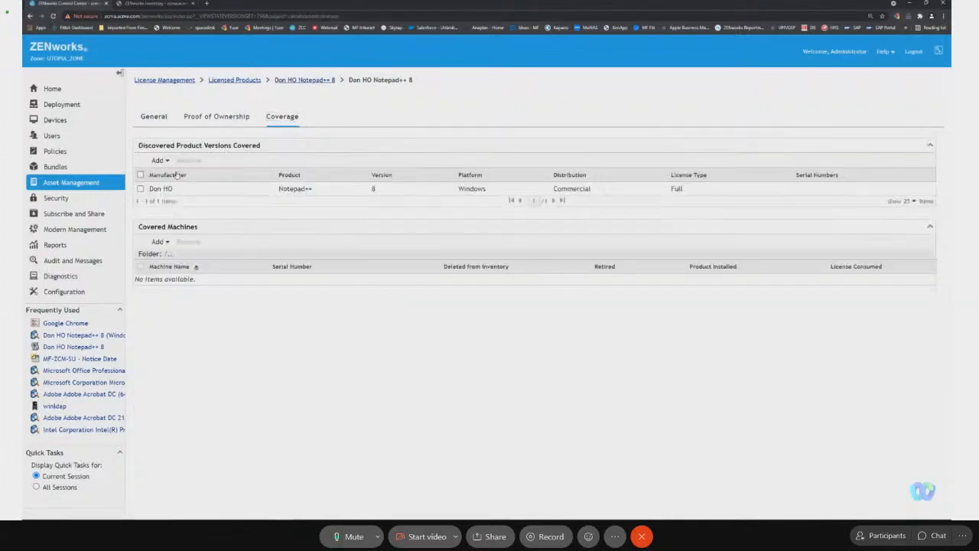
left_click(159, 242)
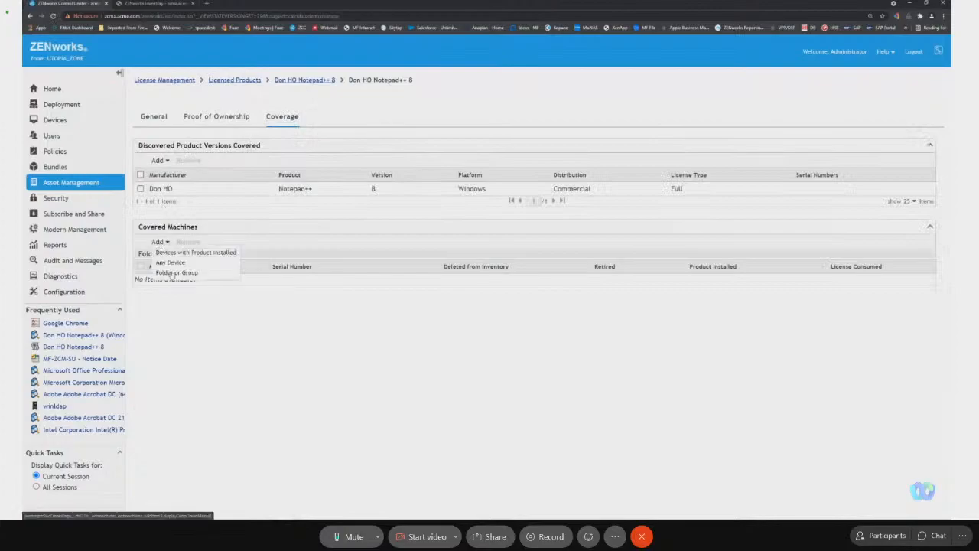
left_click(179, 273)
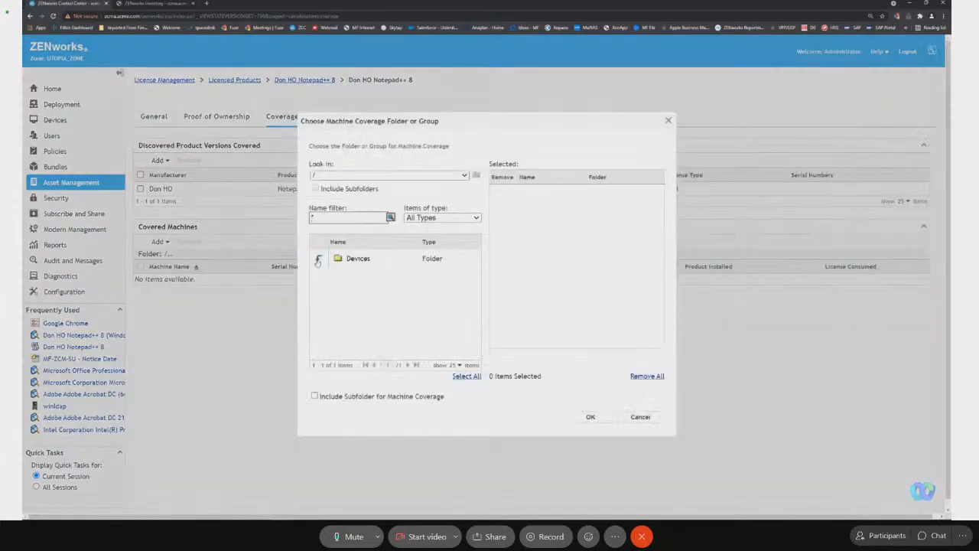
left_click(318, 258)
left_click(353, 277)
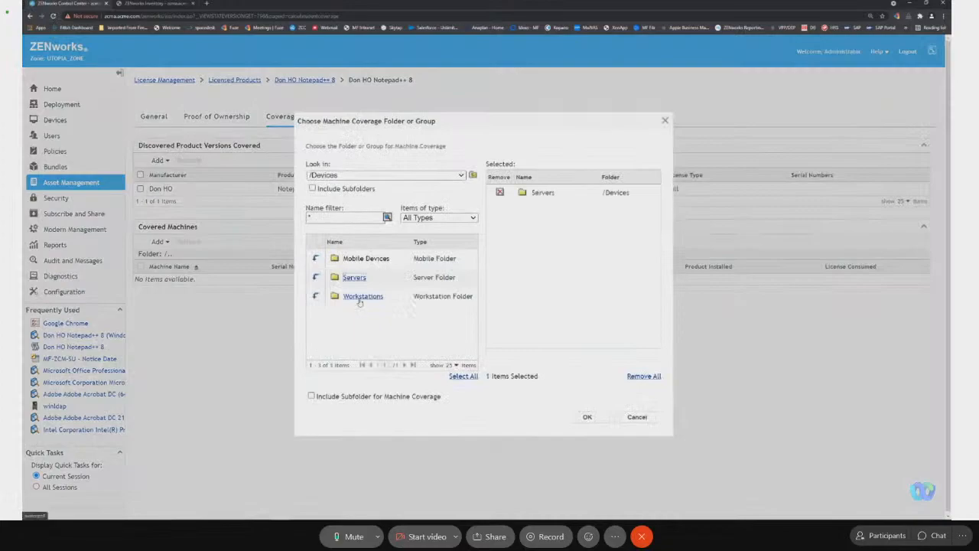
left_click(359, 296)
left_click(310, 396)
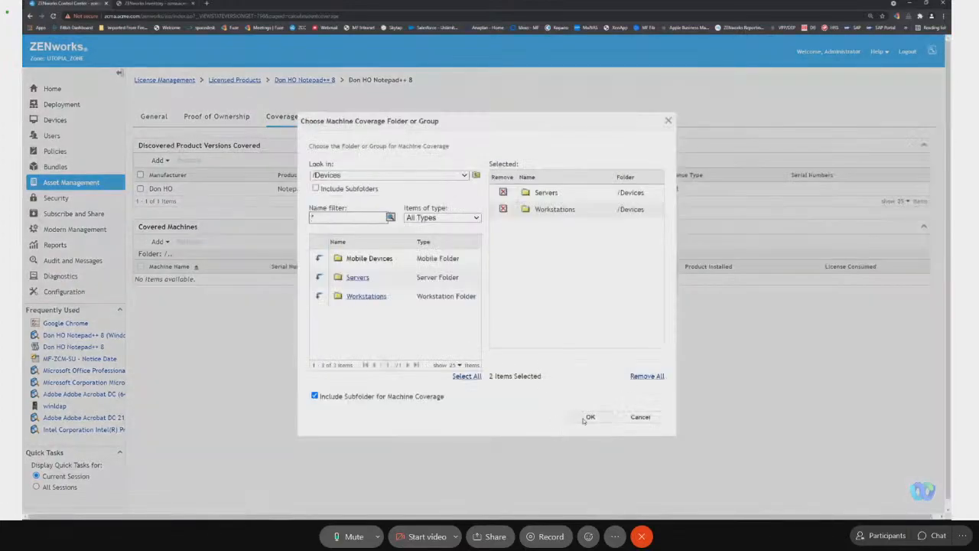
left_click(583, 419)
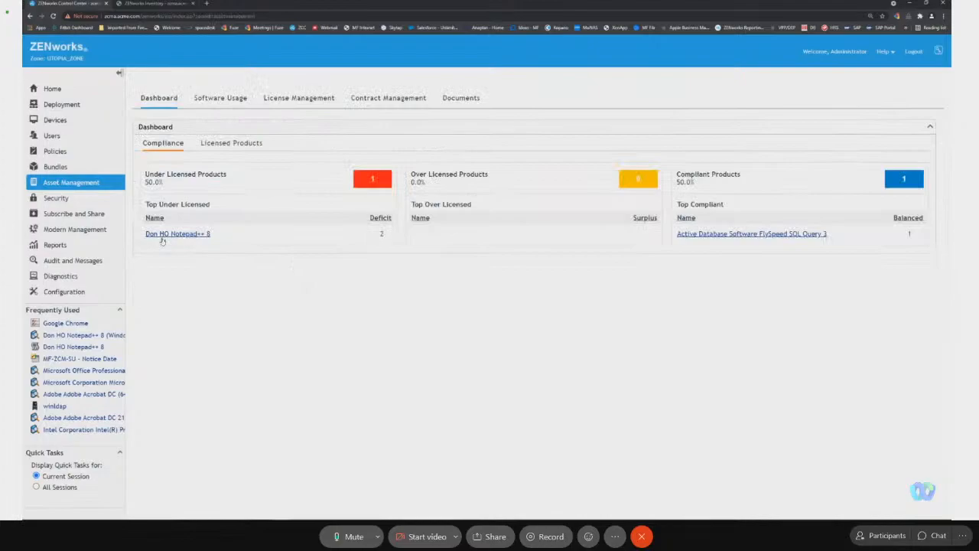
Open the Don HO Notepad++ 8 licensed product from License Management and check its compliance status.
left_click(322, 102)
left_click(183, 191)
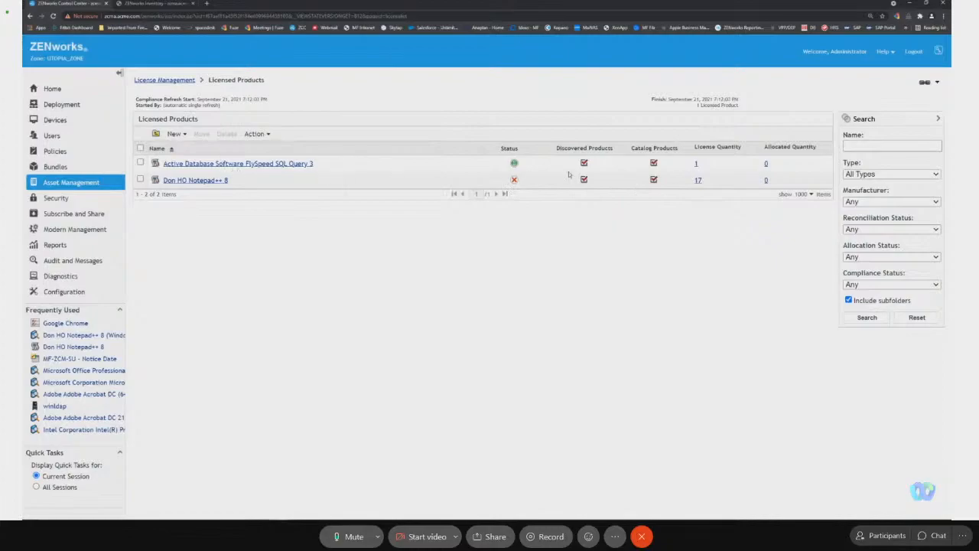
left_click(214, 182)
left_click(319, 123)
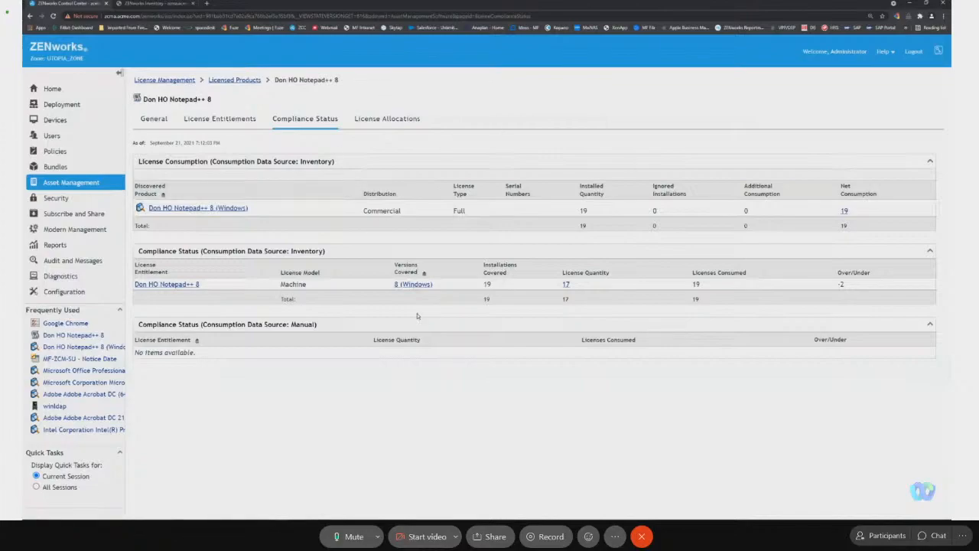
mouse_move(423, 513)
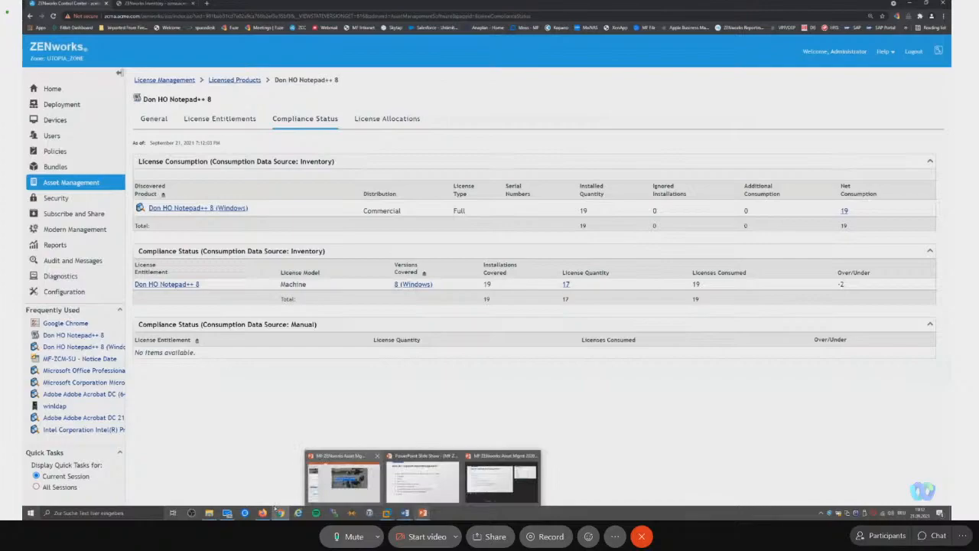
left_click(208, 513)
left_click(384, 257)
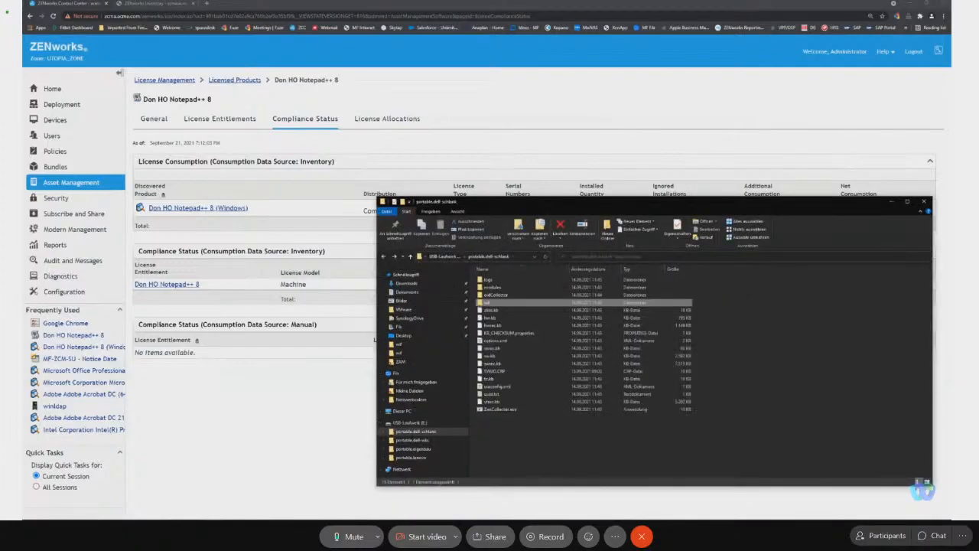
key("alt+Tab")
key("Right")
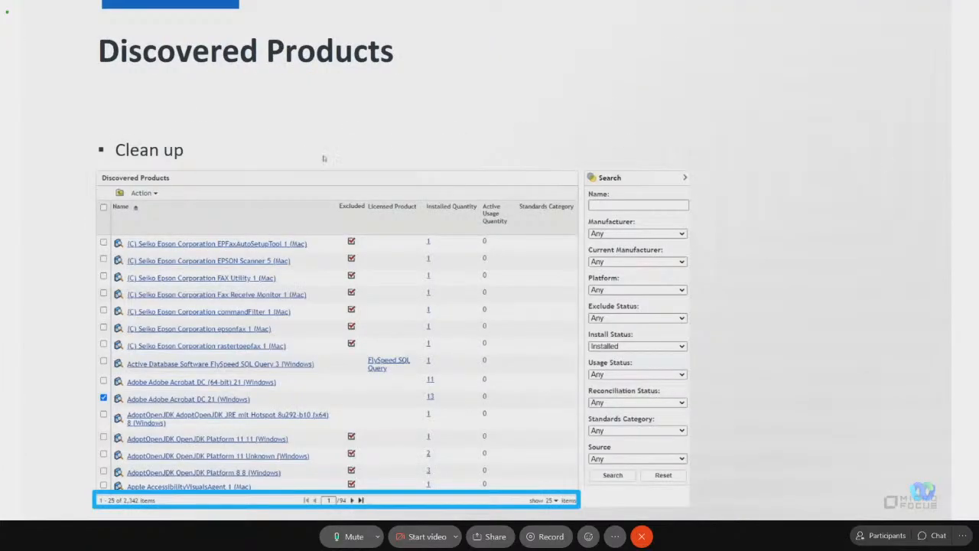
key("Right")
key("Right")
key("Right")
key("Right")
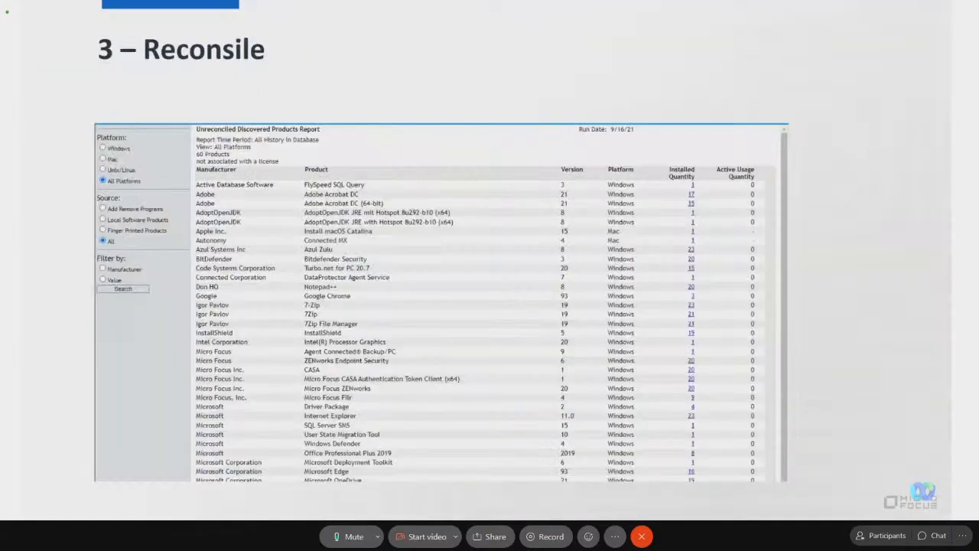
key("Right")
key("Right")
key("Right")
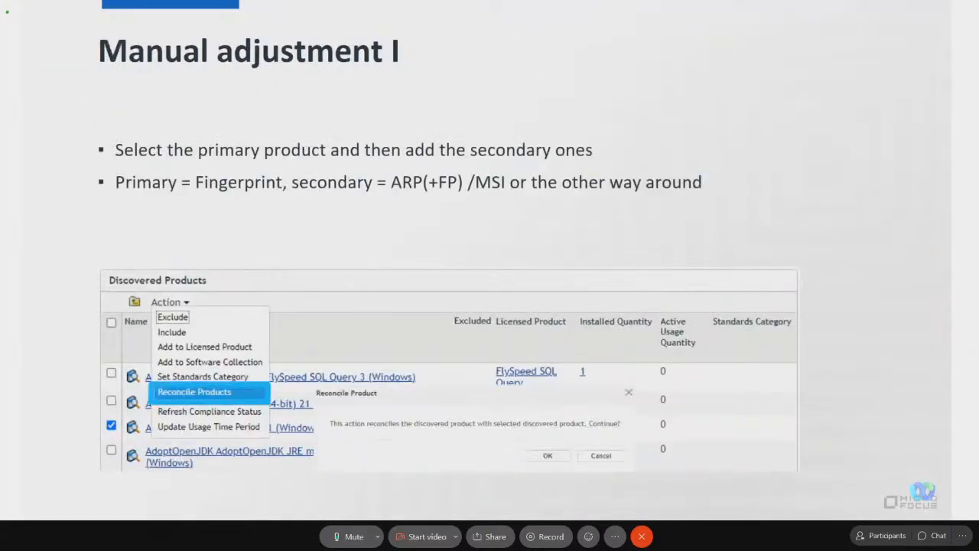
key("Right")
key("Right")
key("Right")
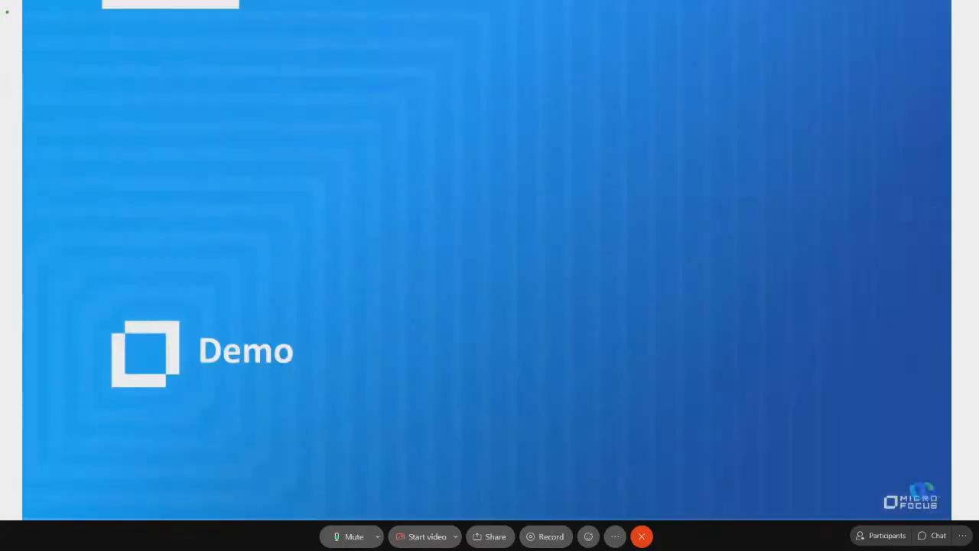
key("Right")
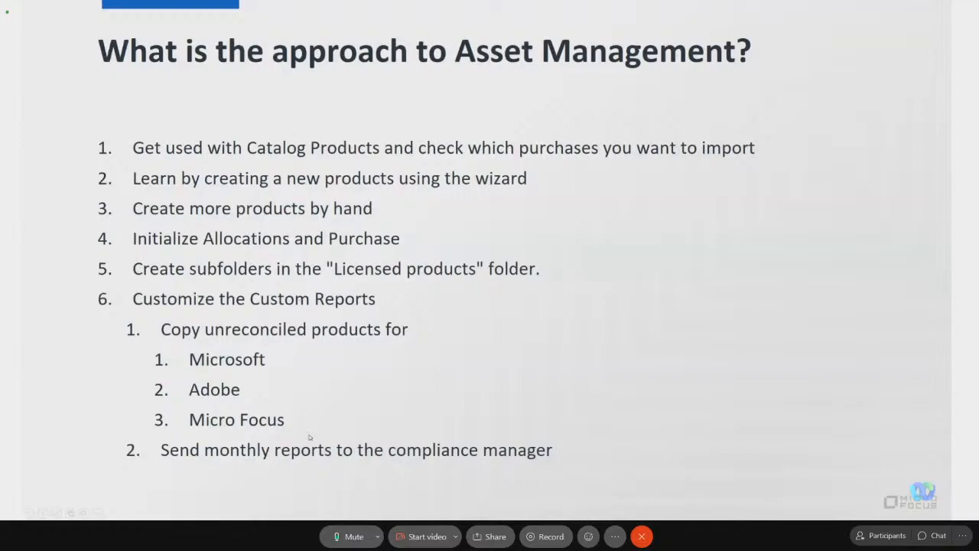
Switch back to ZENworks Control Center in Chrome and open the Catalog Products list under License Management.
key("alt+Tab")
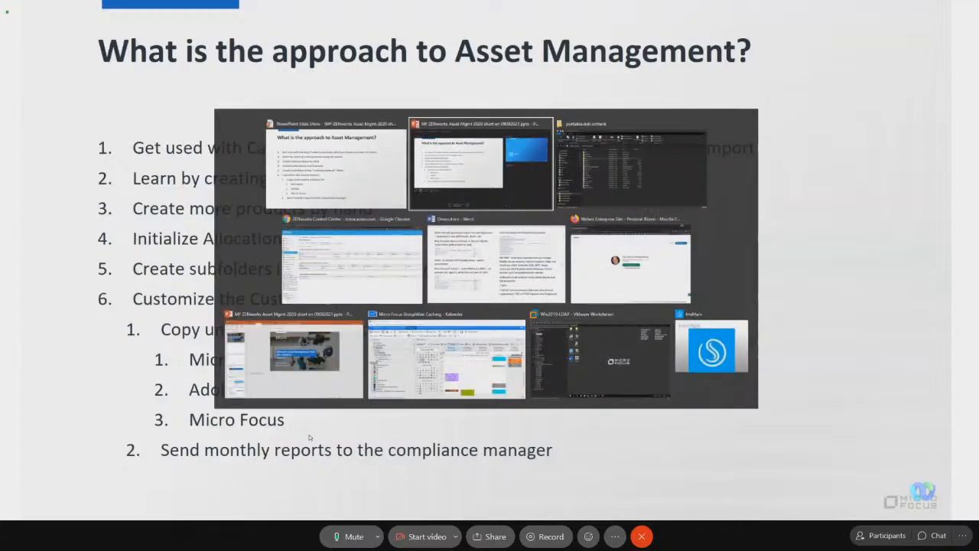
key("alt+Tab")
key("alt+Tab")
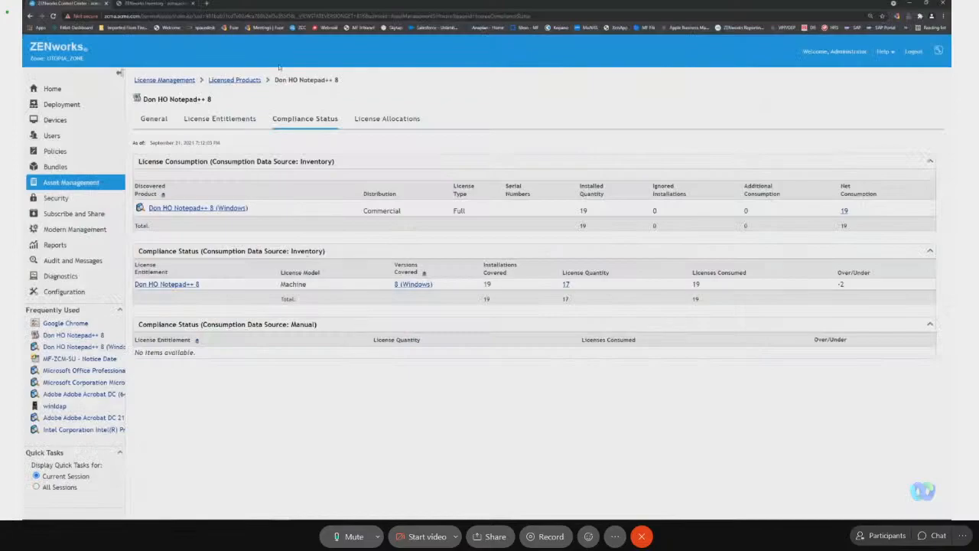
left_click(251, 80)
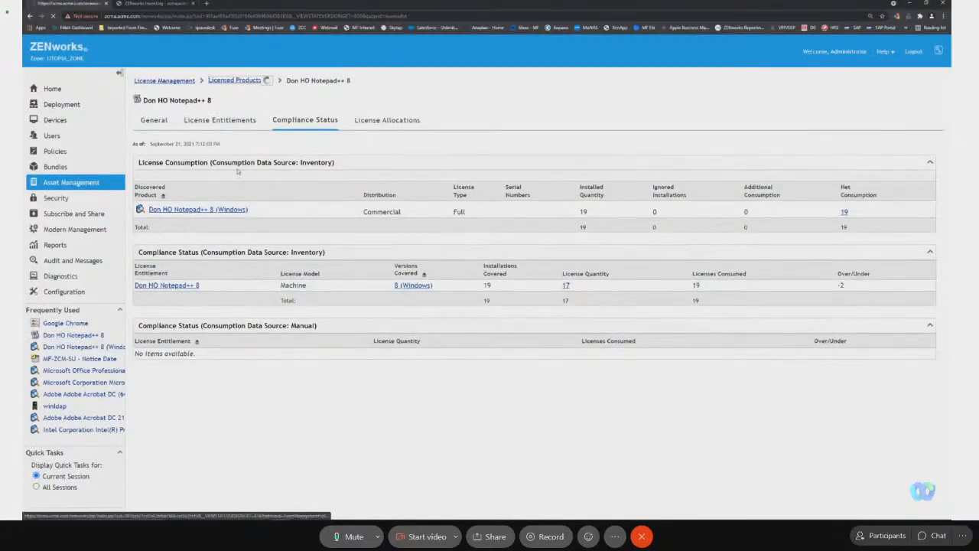
left_click(175, 81)
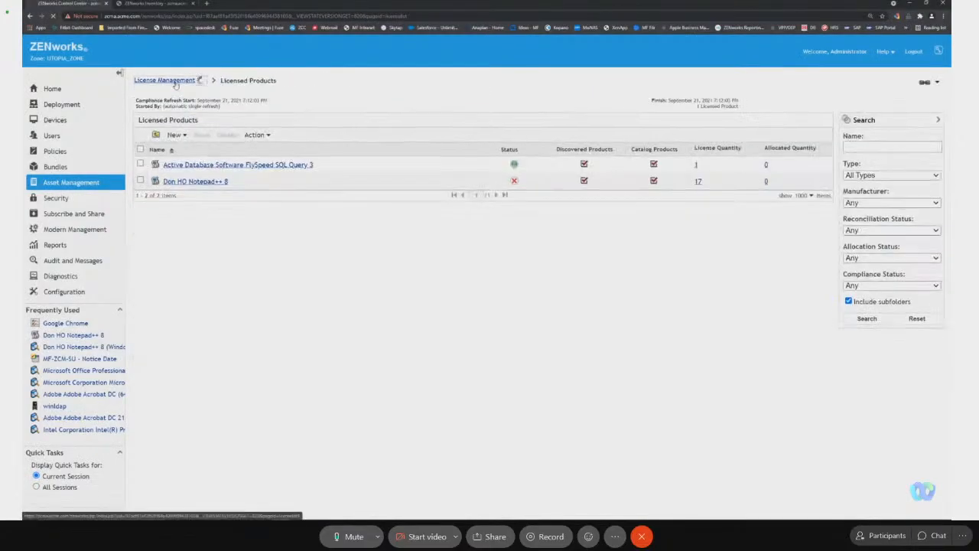
left_click(175, 174)
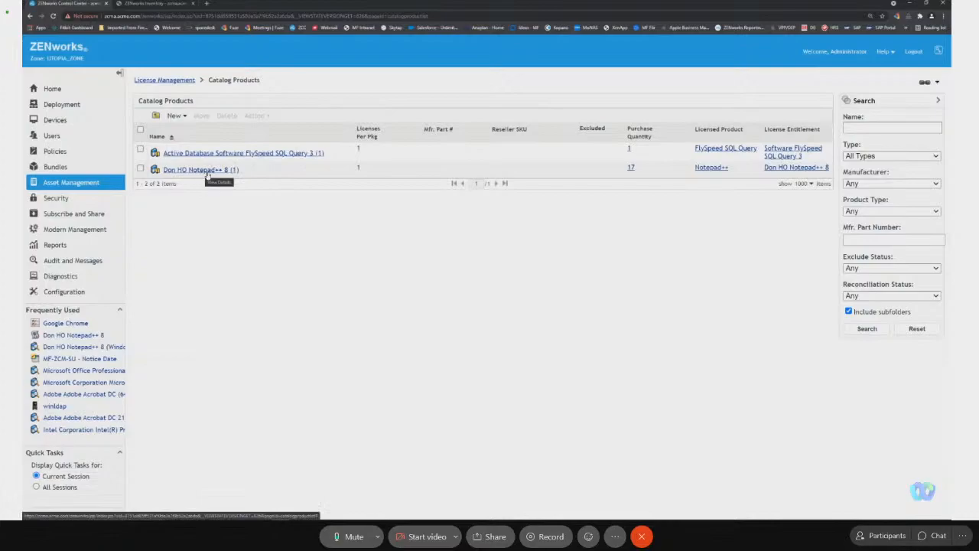
In the FlySpeed SQL Query 3 catalog product's purchase record, set the unit MSRP, unit price and extended price to 10.00.
left_click(267, 155)
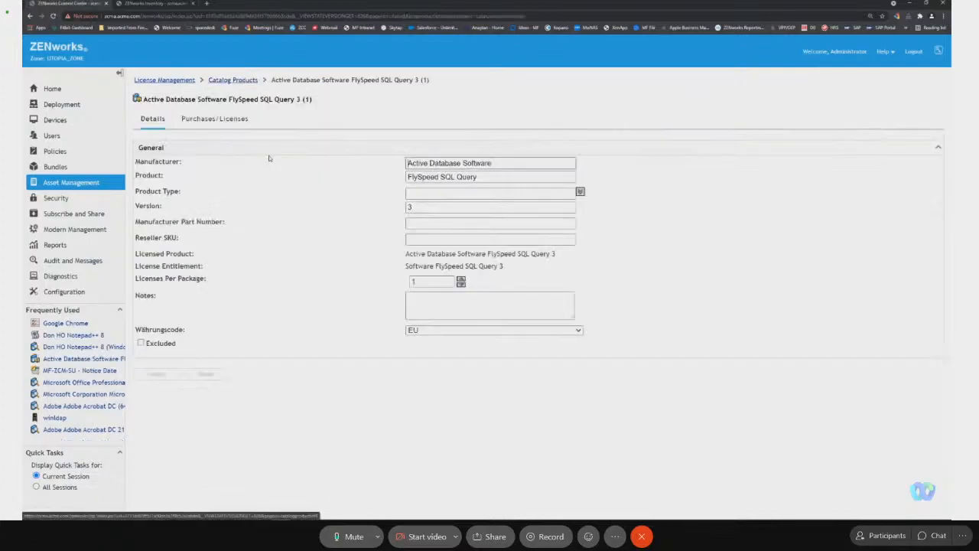
left_click(239, 119)
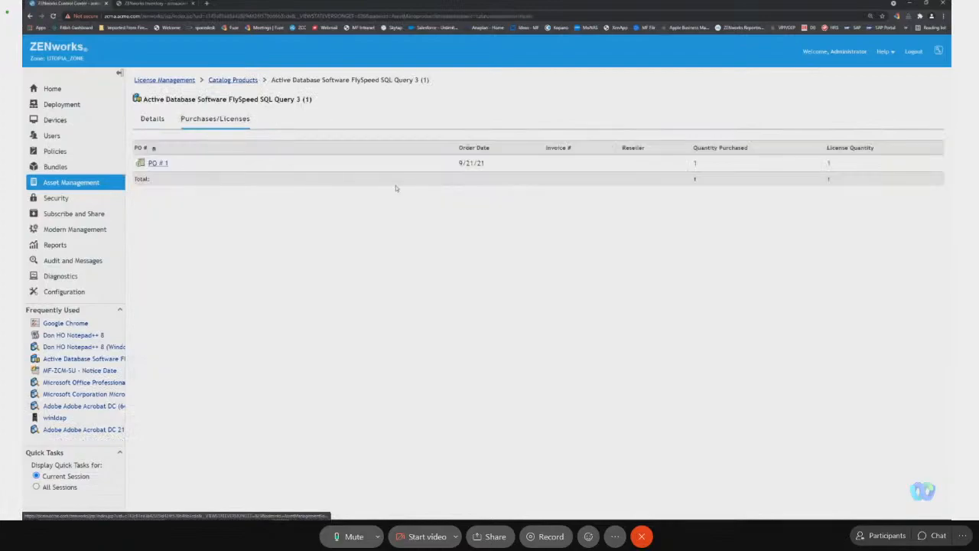
left_click(170, 161)
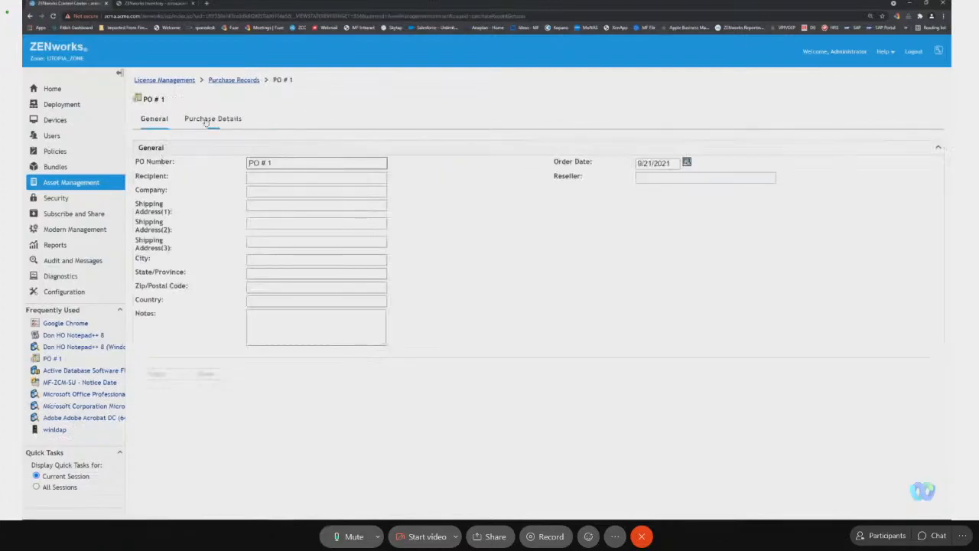
left_click(211, 120)
left_click(141, 197)
left_click(184, 162)
left_click(427, 313)
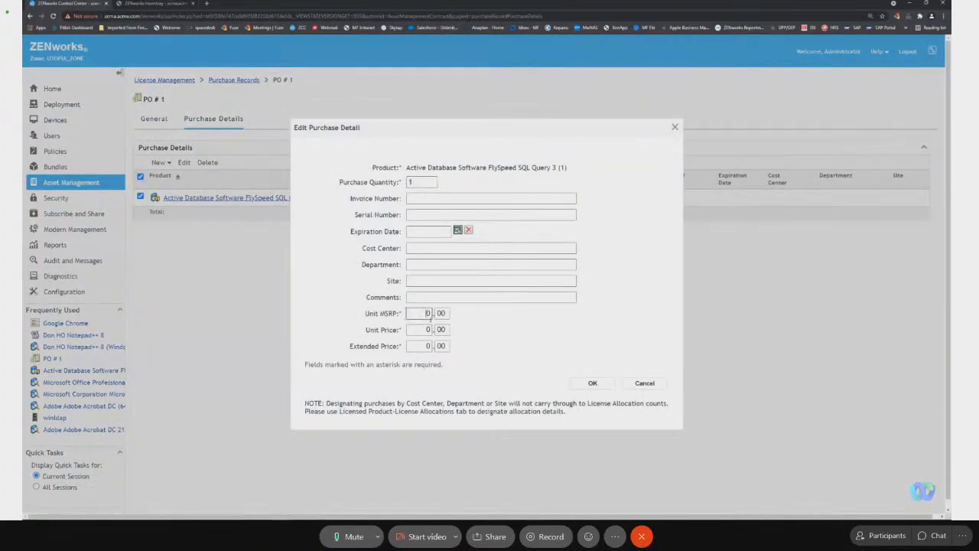
left_click(424, 329)
left_click(426, 346)
left_click(593, 384)
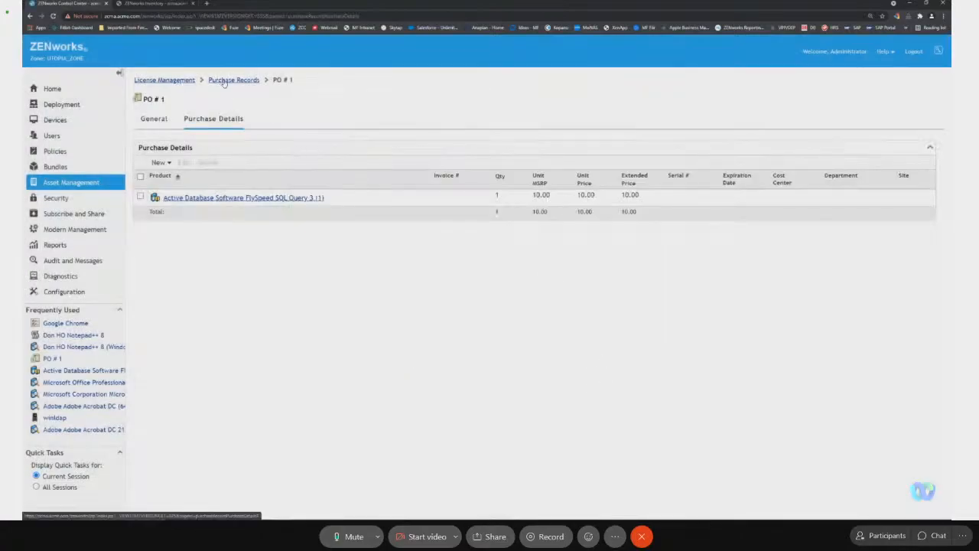
Return to License Management, open the Purchase Records list and start importing purchase records.
left_click(165, 81)
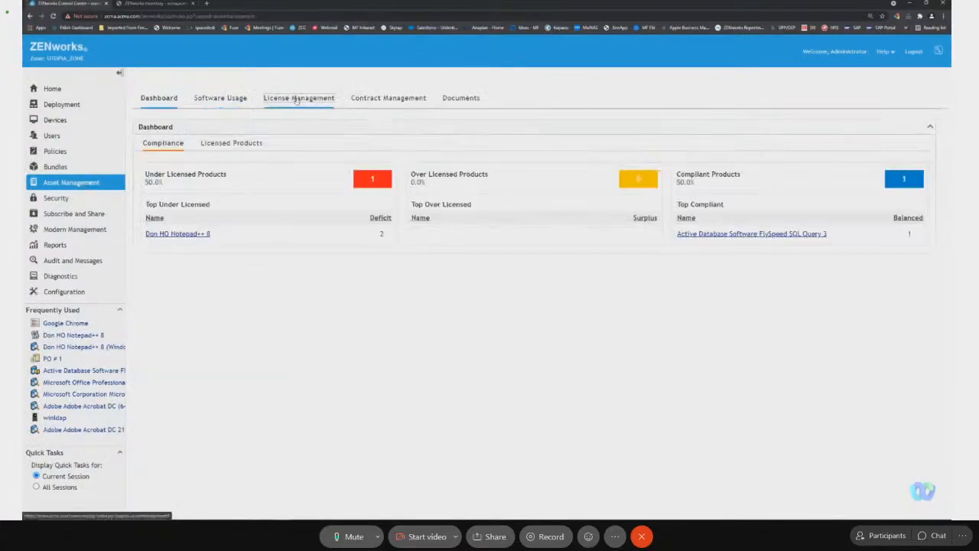
left_click(297, 98)
left_click(165, 158)
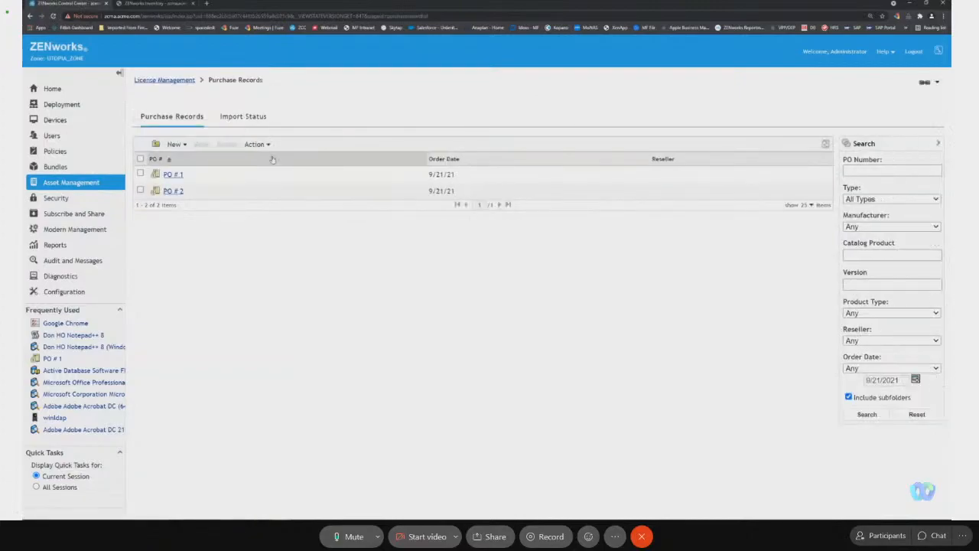
left_click(261, 145)
left_click(264, 156)
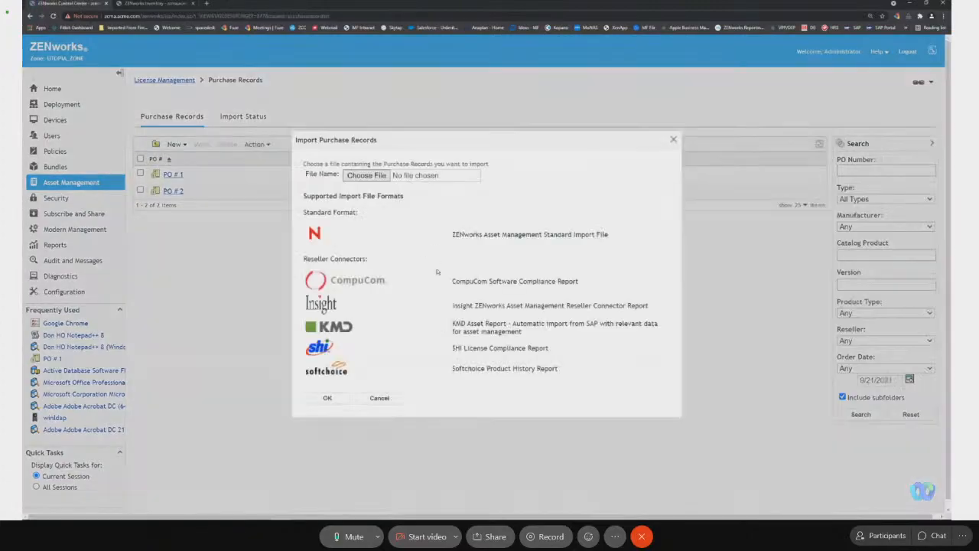
Select Intitial Purchases and Catalog files.txt as the import source and inspect its contents in the text editor.
left_click(374, 178)
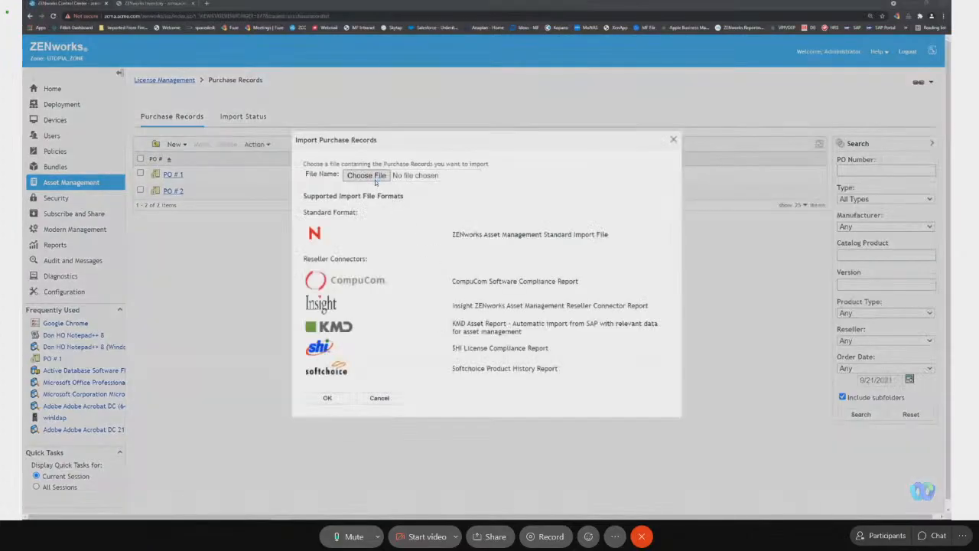
left_click(134, 65)
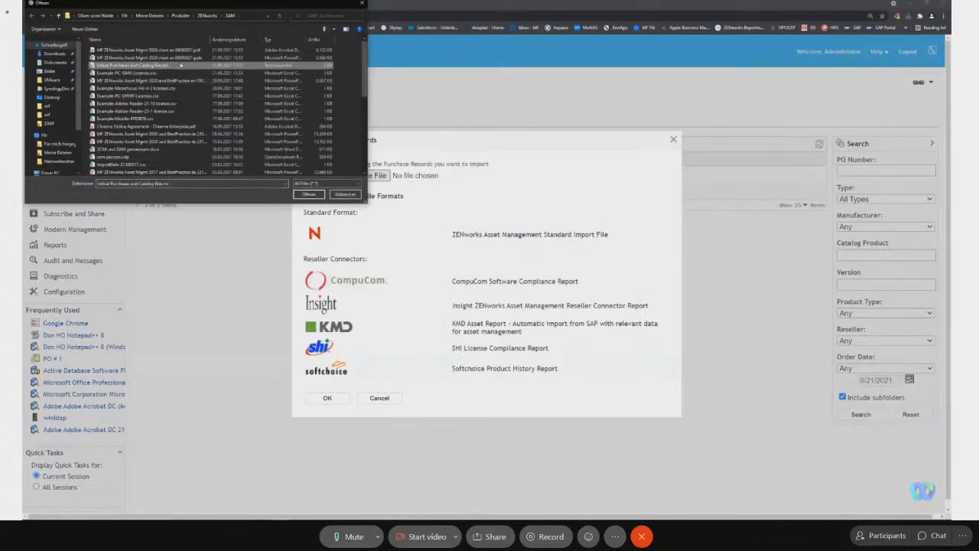
right_click(179, 62)
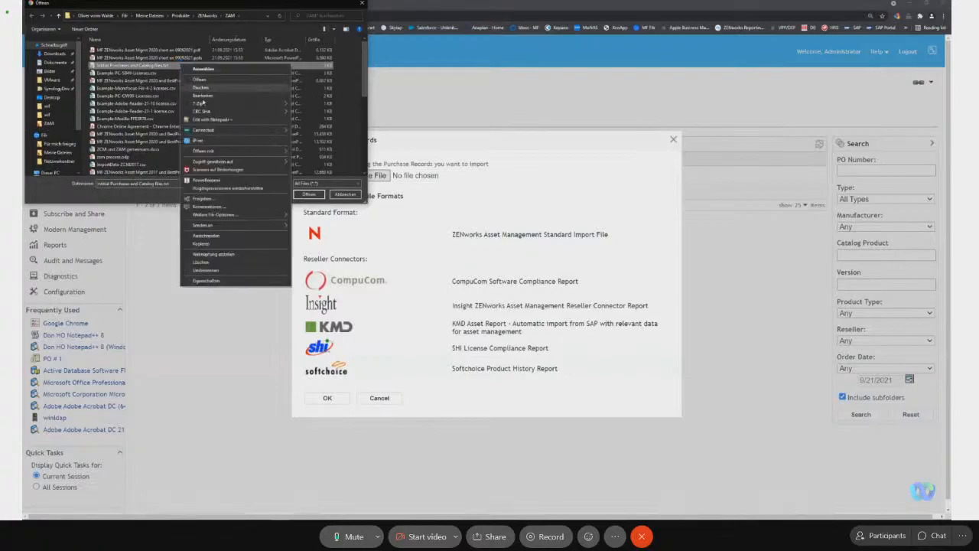
left_click(203, 98)
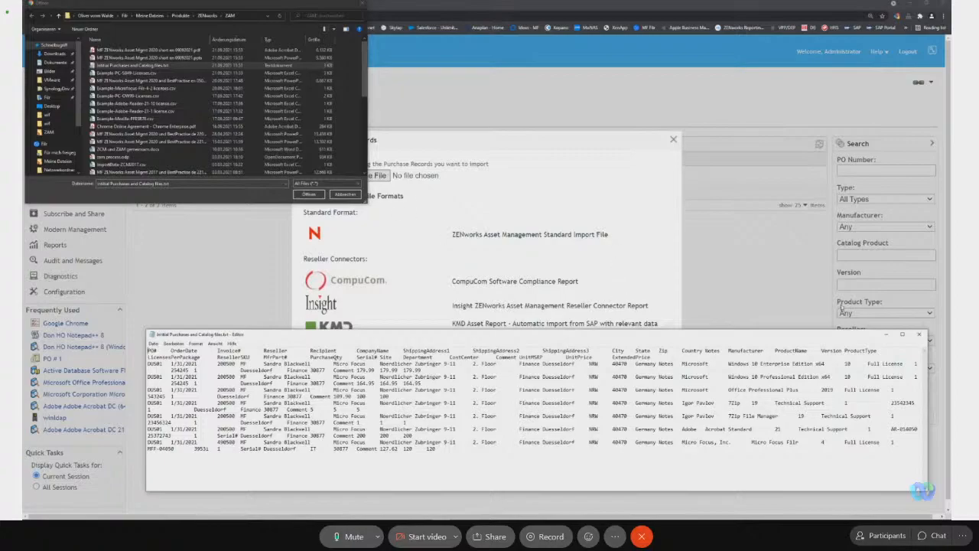
left_click(921, 336)
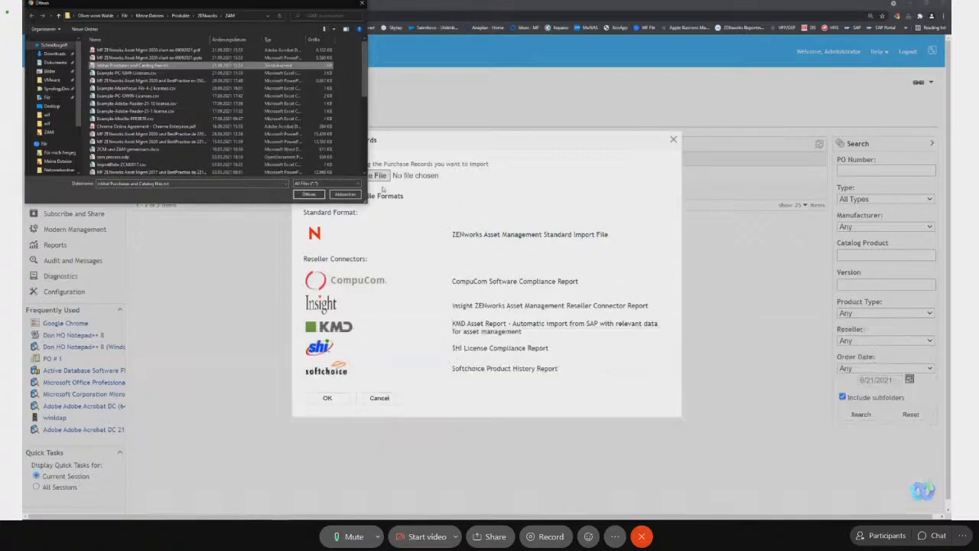
Import the selected purchase records file and open the import status.
left_click(309, 195)
left_click(327, 398)
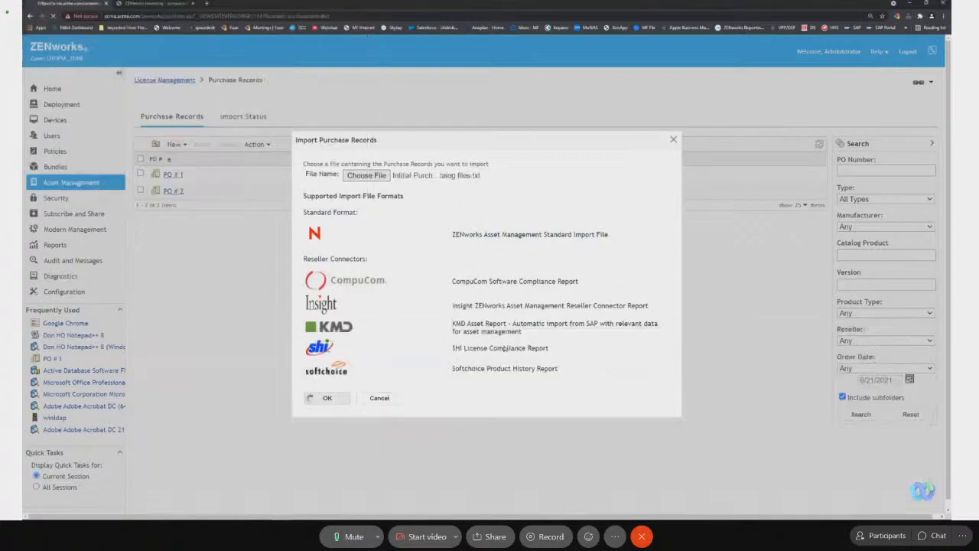
left_click(243, 116)
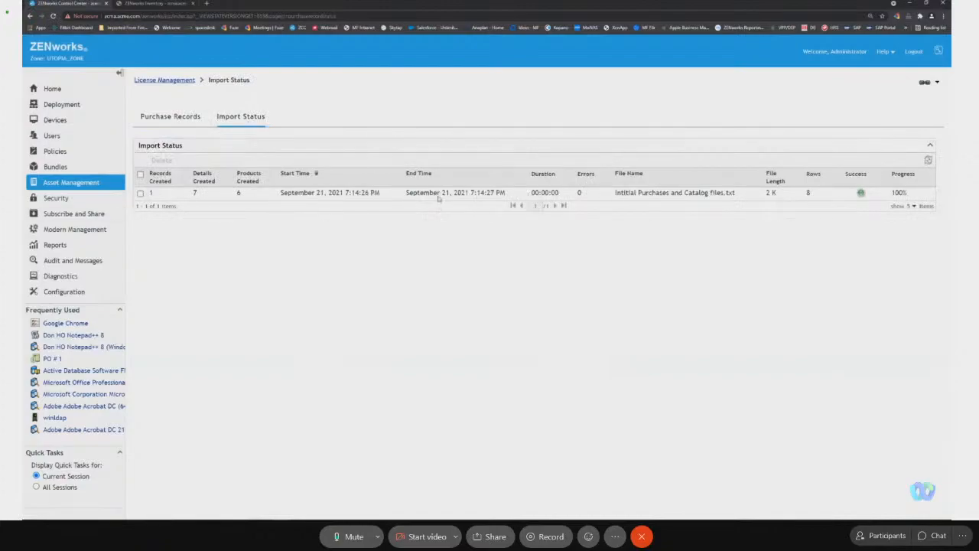
Open the DUS01 purchase record's details and check the purchases and licenses of Microsoft Office Professional Plus 2019.
left_click(179, 81)
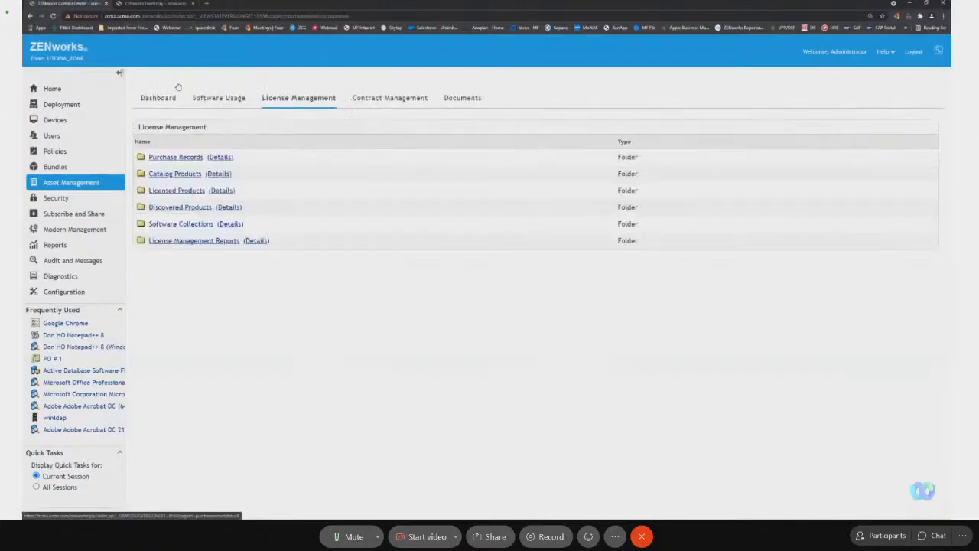
left_click(179, 157)
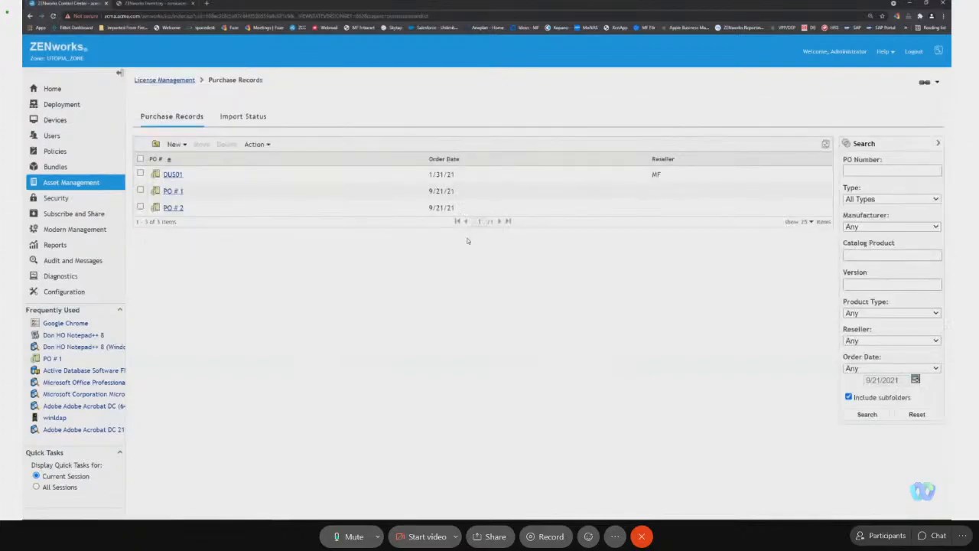
left_click(172, 176)
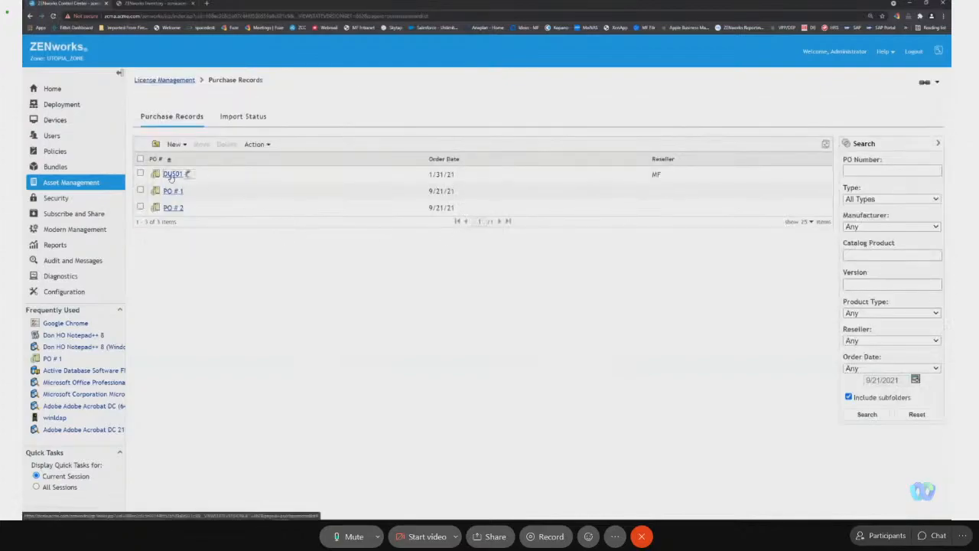
left_click(231, 120)
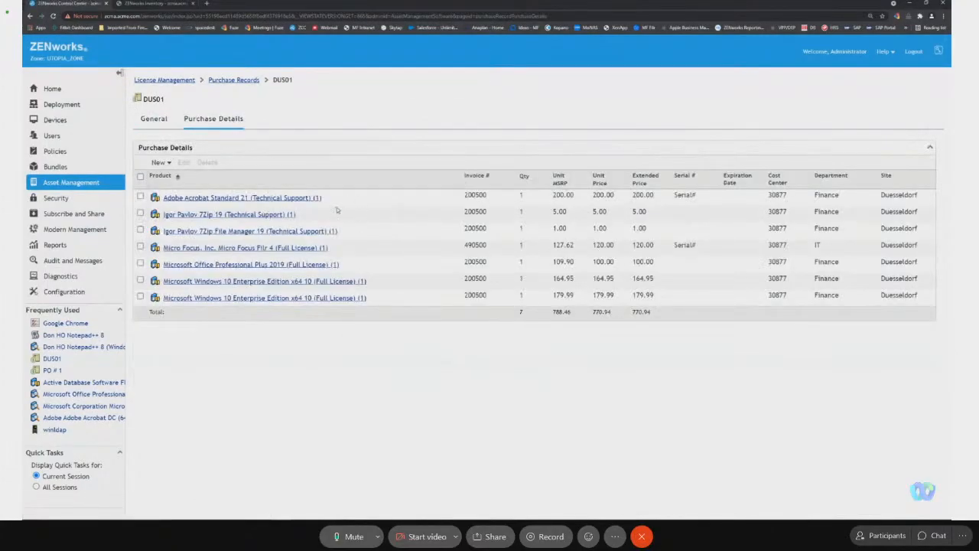
left_click(253, 265)
left_click(215, 122)
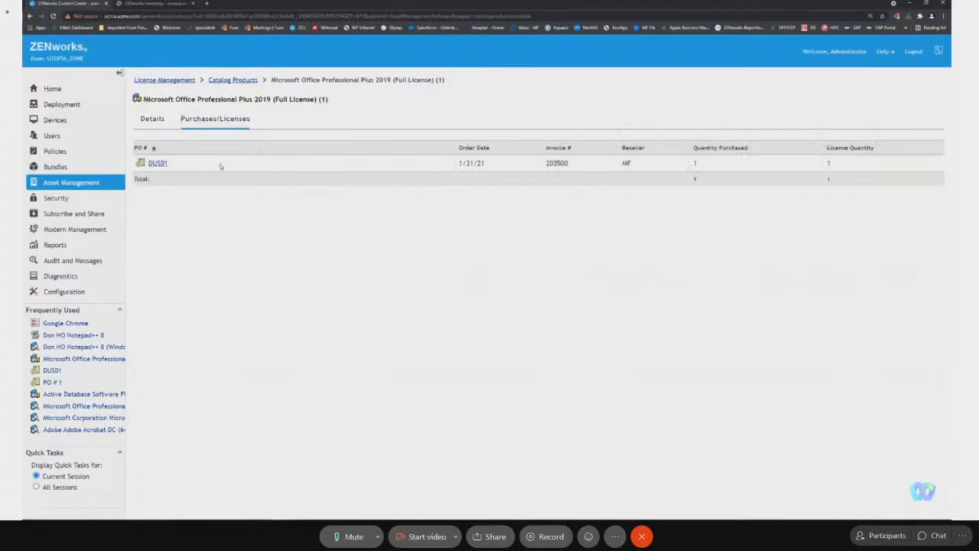
Reopen DUS01's purchase details and view the Micro Focus Filr 4 entry's editable fields without changing them.
left_click(161, 165)
left_click(195, 127)
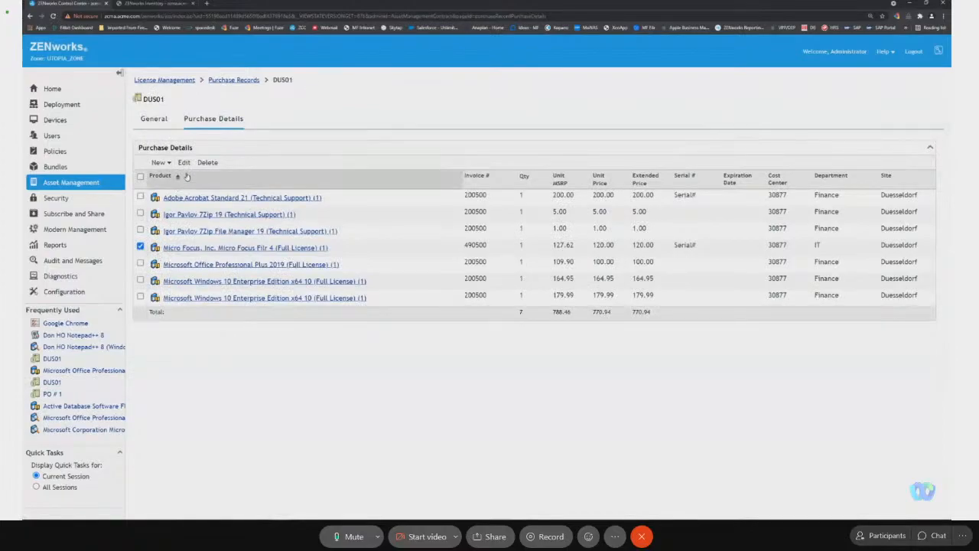
left_click(183, 163)
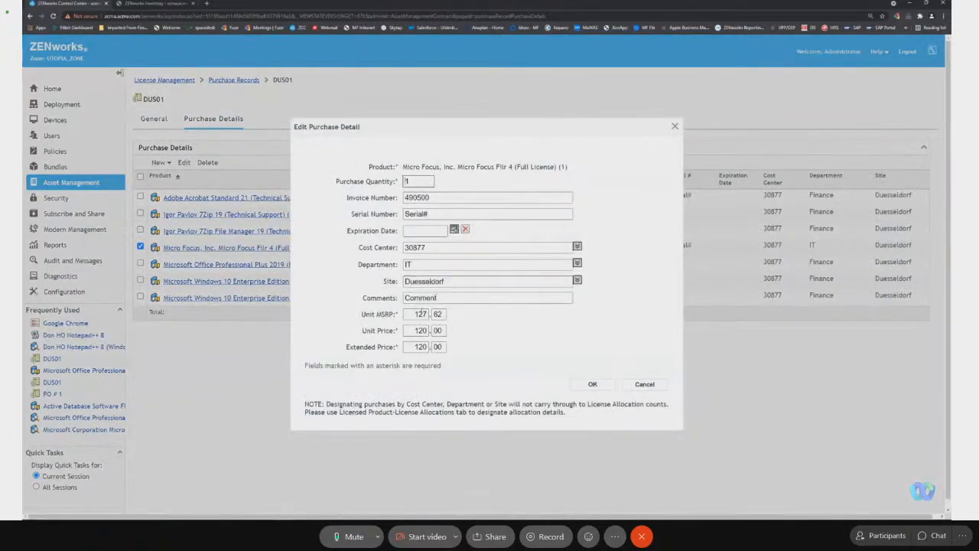
left_click(637, 387)
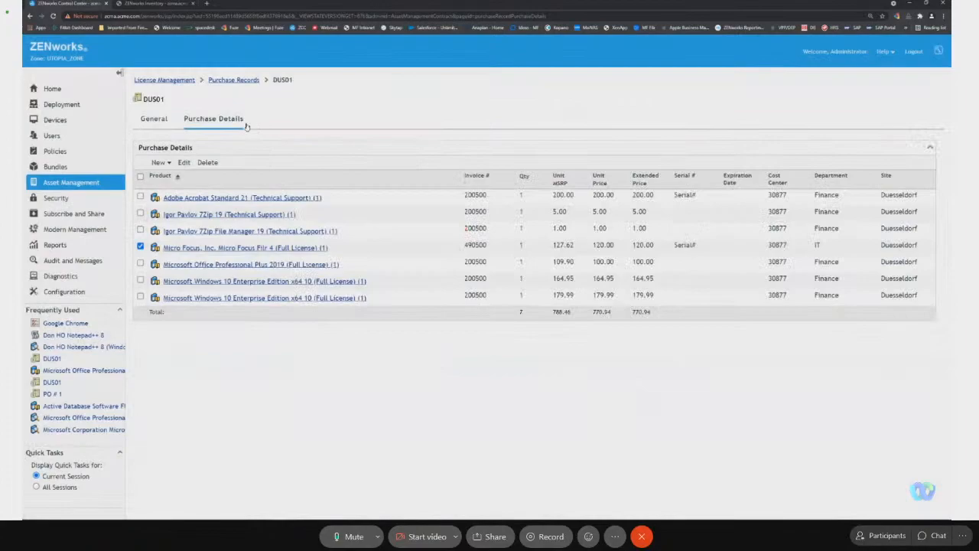
View the Catalog Products list under License Management and return to the License Management overview.
left_click(164, 81)
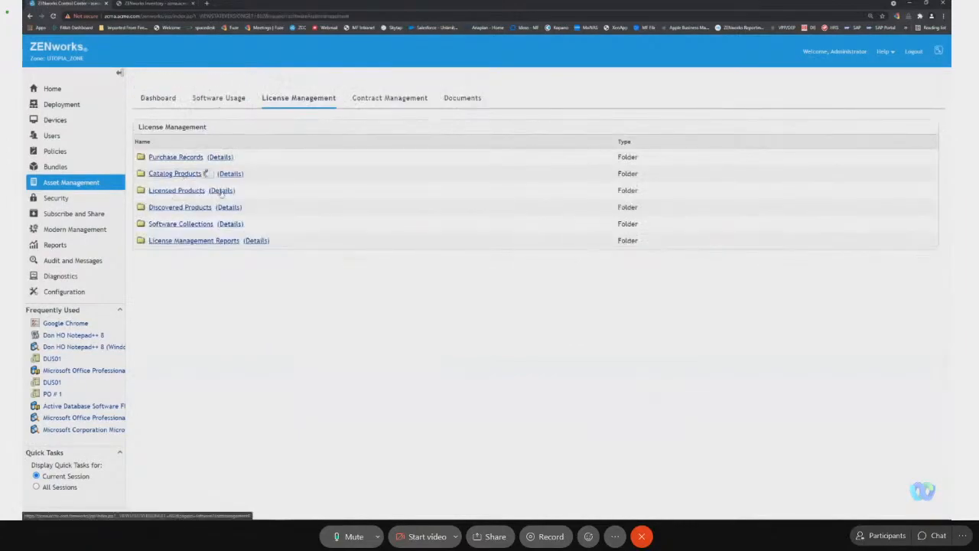
left_click(188, 170)
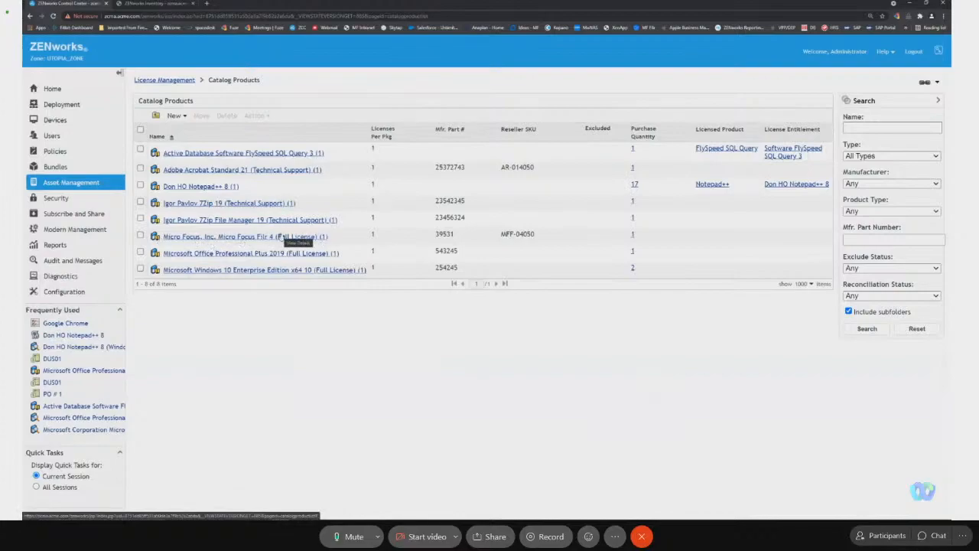
left_click(183, 79)
Start a new licensed product from the Asset Management dashboard, filtering discovered products by *filr* and choosing Micro Focus Filr 4 (Windows).
left_click(104, 182)
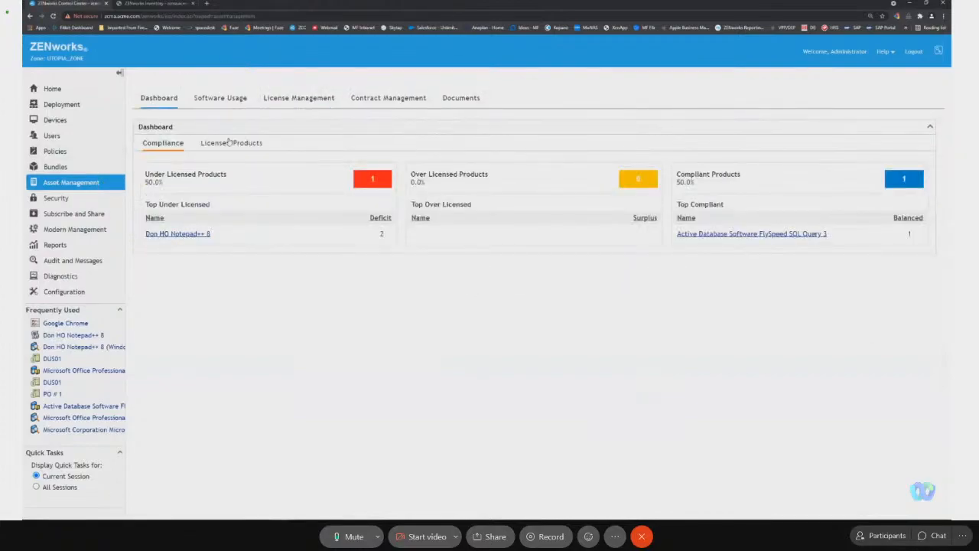
left_click(230, 143)
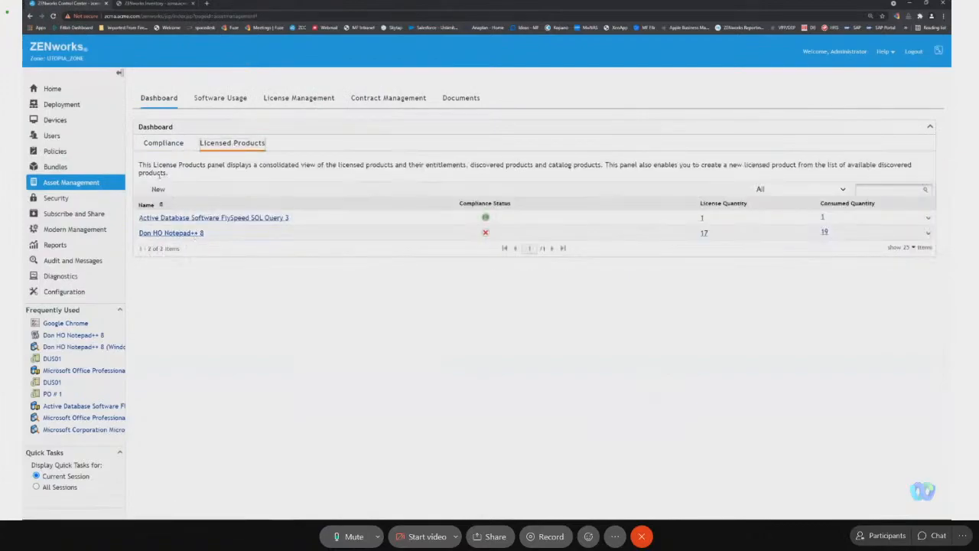
left_click(157, 188)
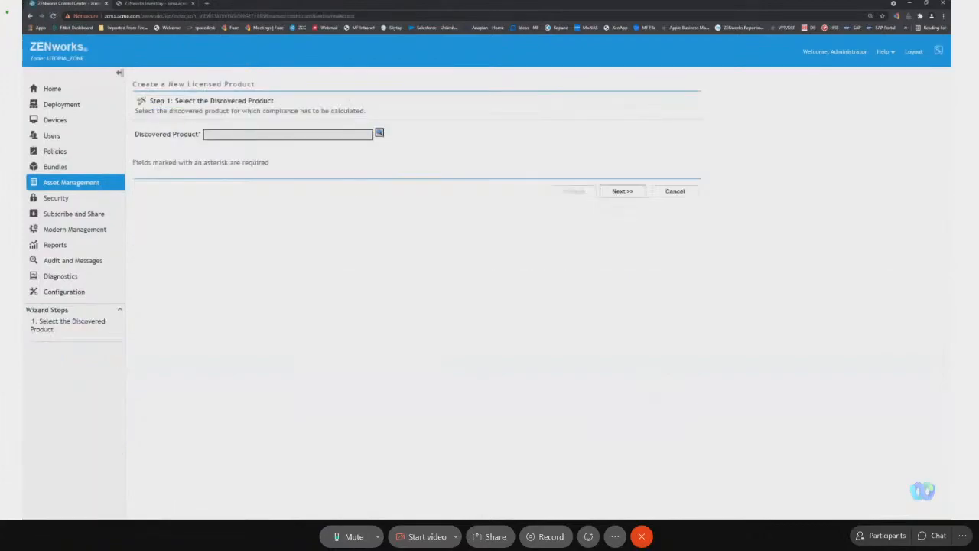
left_click(378, 135)
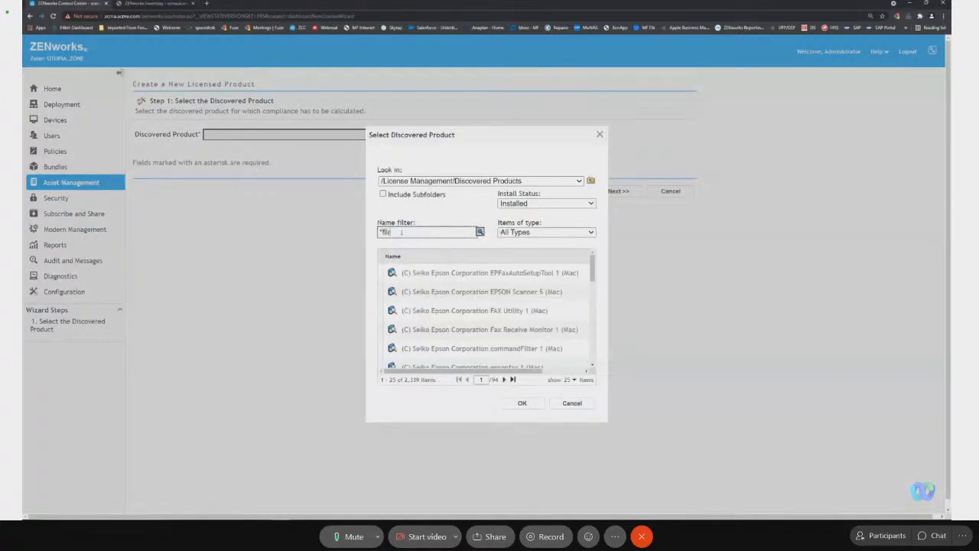
left_click(401, 232)
type("*filr*")
key("Return")
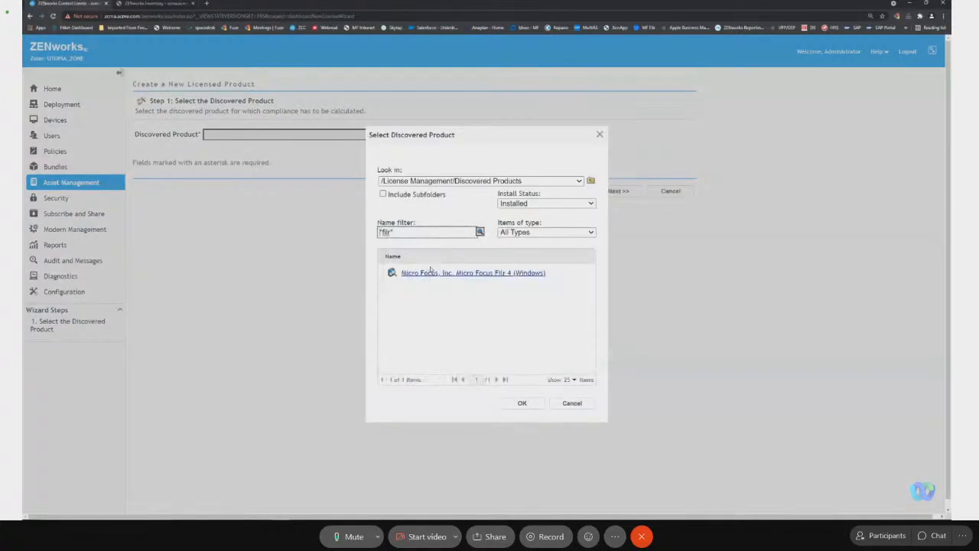
left_click(509, 273)
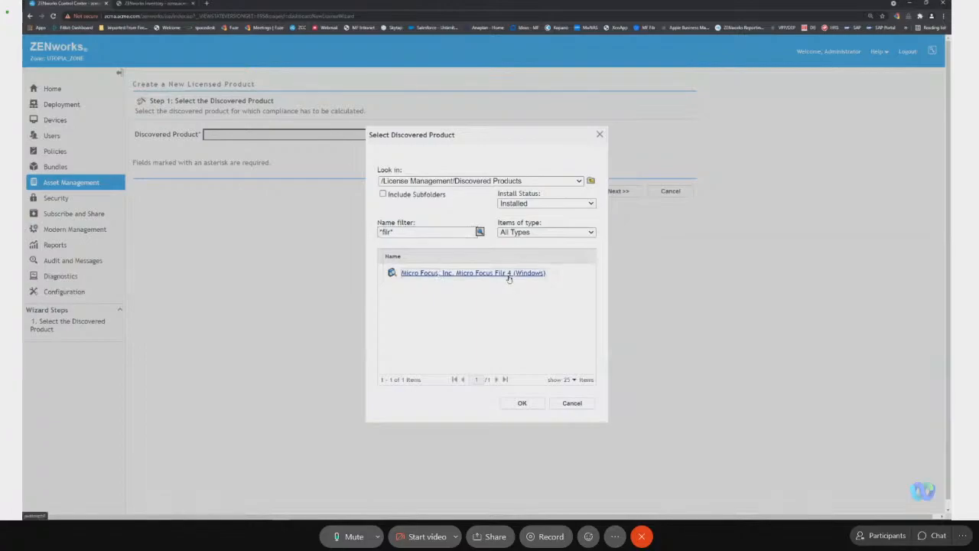
left_click(522, 404)
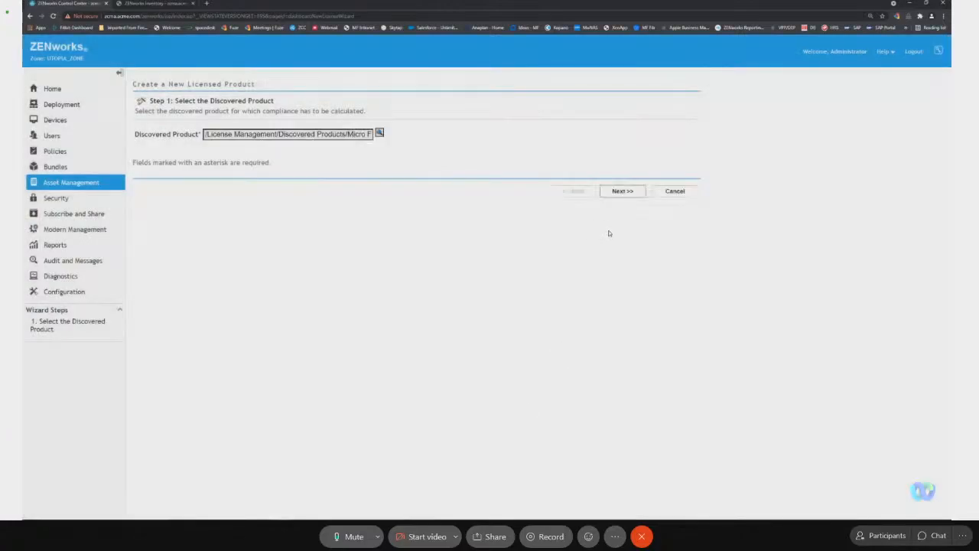
left_click(622, 191)
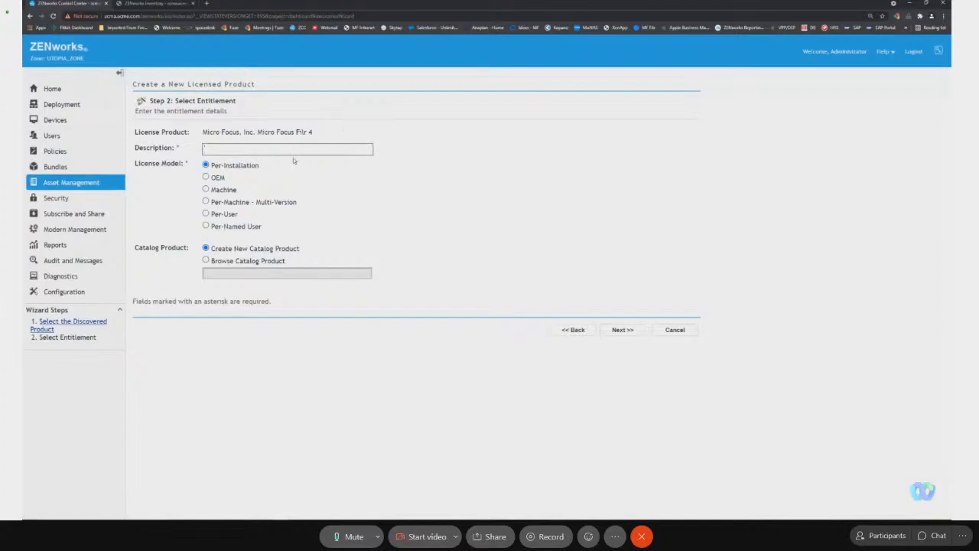
Set the entitlement description to Micro Focus Filr 4 and assign the existing Micro Focus Filr 4 (Full License) catalog product.
left_click_drag(313, 132, 257, 132)
key("ctrl+c")
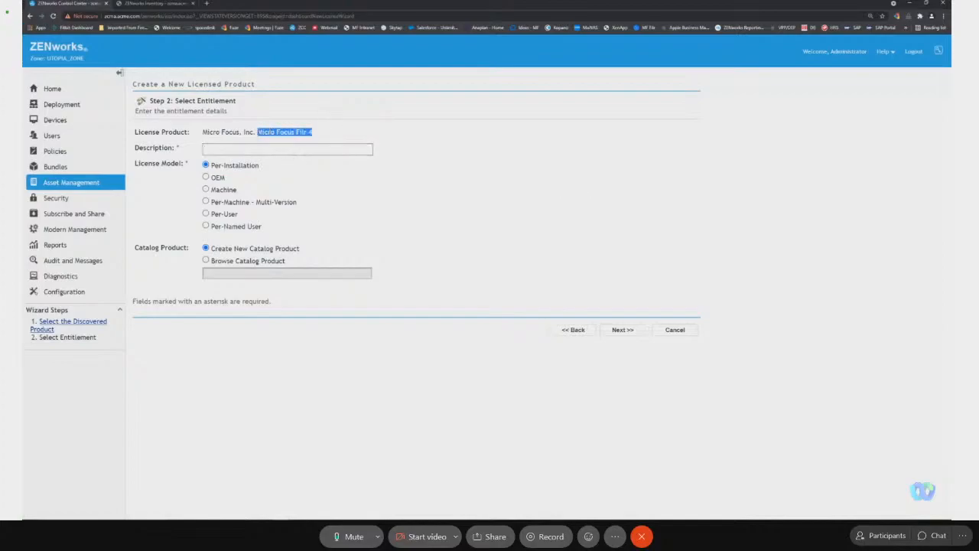
left_click(238, 151)
key("ctrl+v")
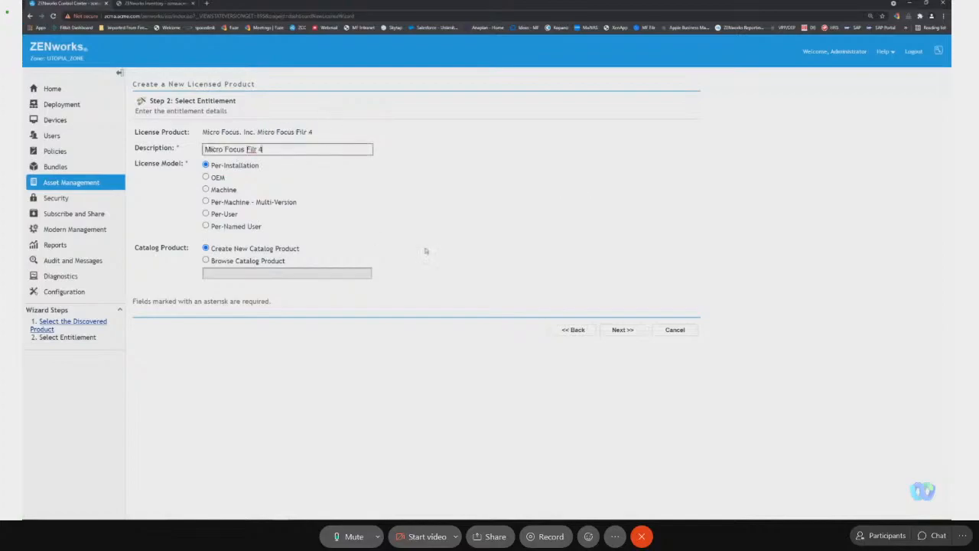
left_click(234, 260)
left_click(378, 272)
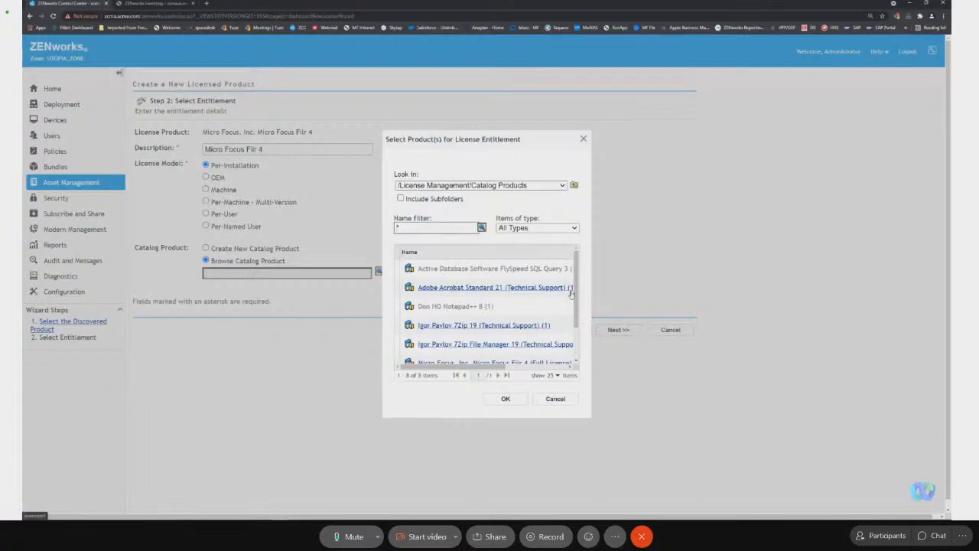
scroll(572, 294, "down", 2)
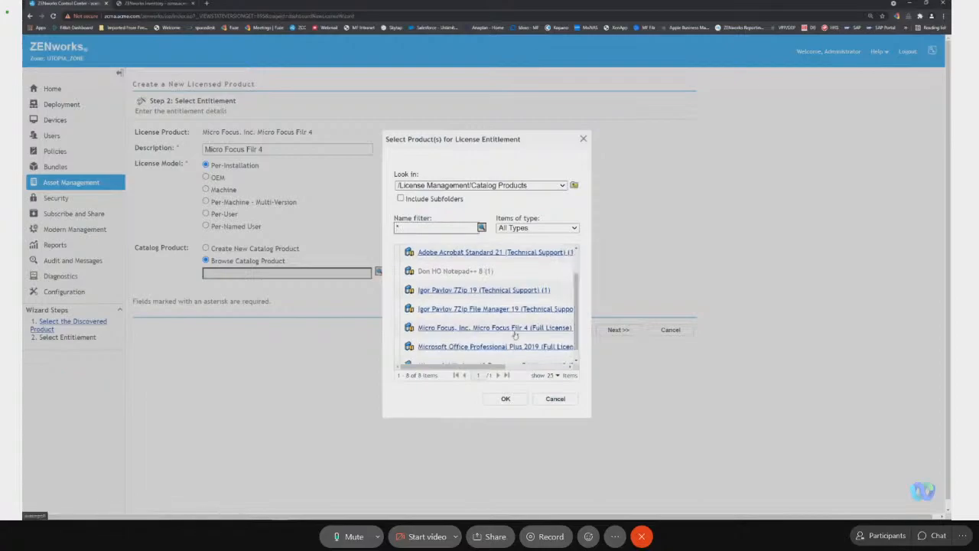
left_click(544, 329)
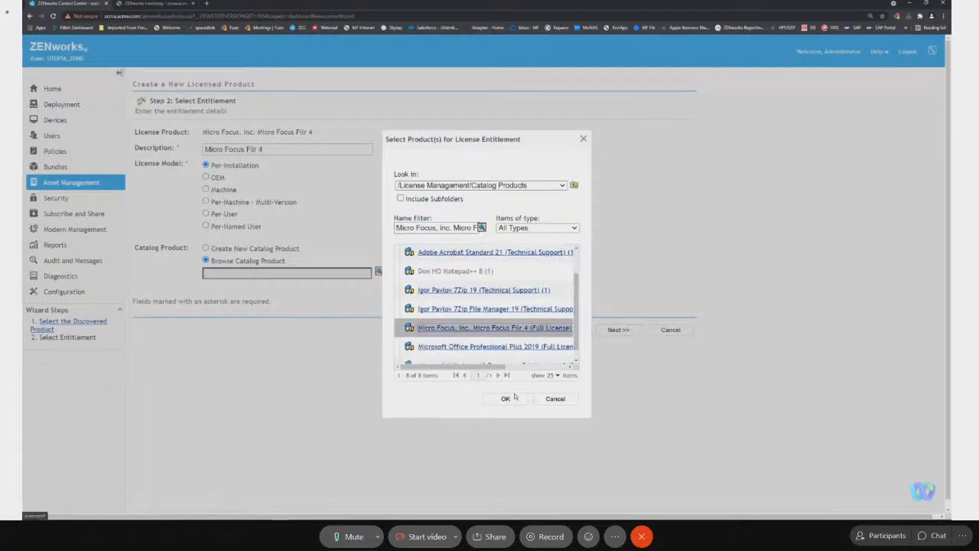
left_click(514, 397)
Finish creating the Micro Focus Filr 4 licensed product and open its compliance status from the dashboard.
left_click(635, 332)
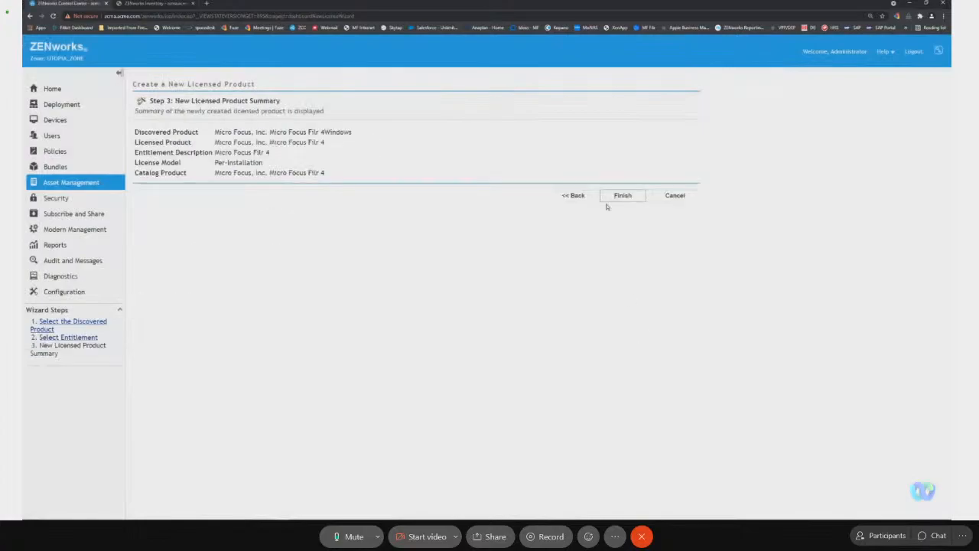
left_click(609, 196)
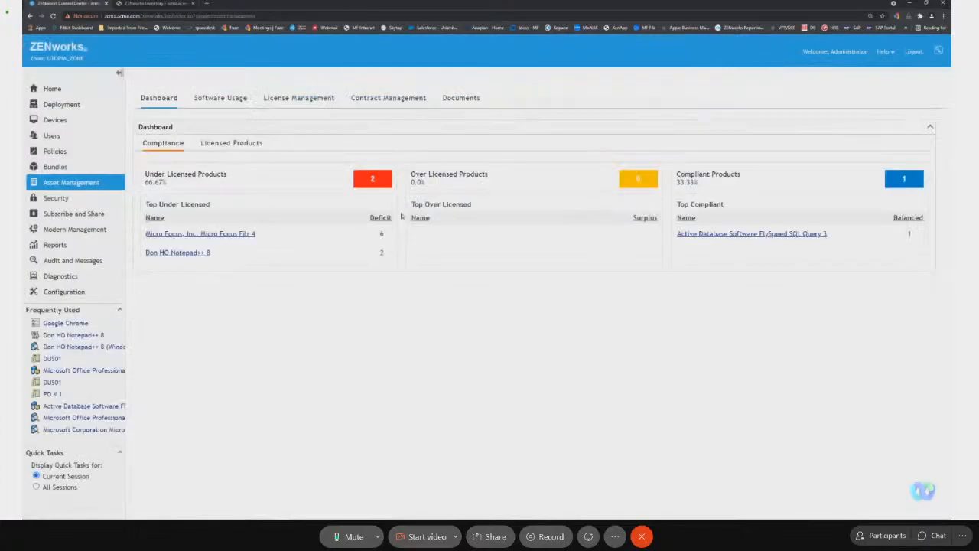
left_click(223, 234)
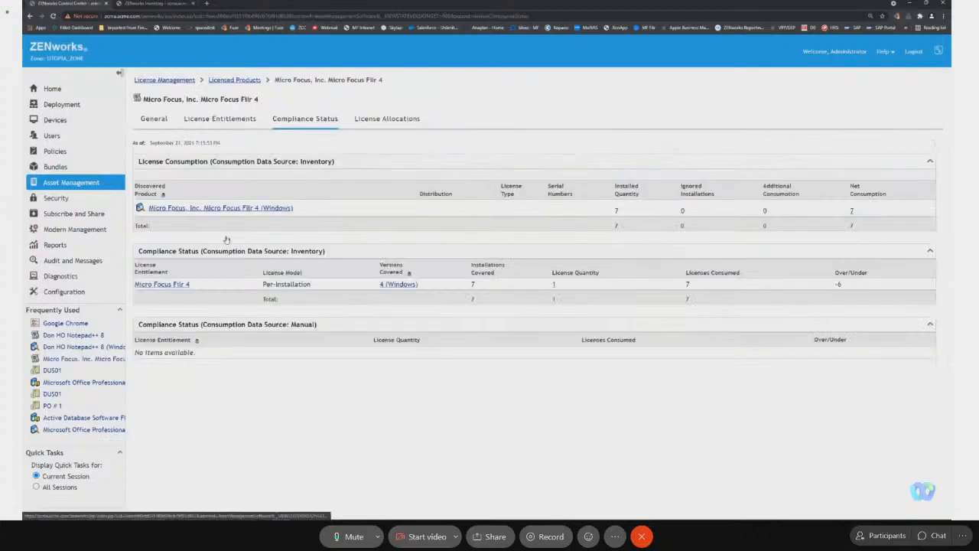
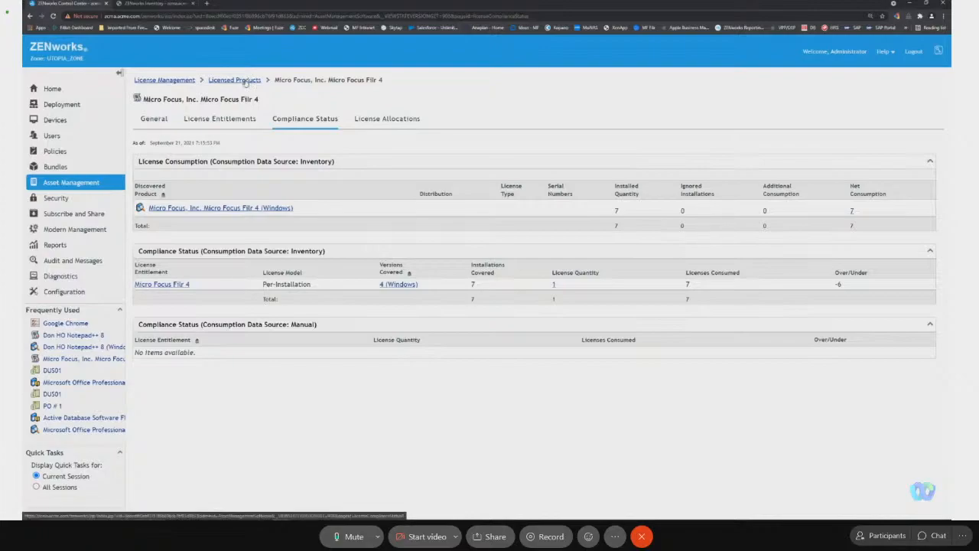
Create a new purchase record under License Management with its PO number and reseller MF, choosing to define additional properties.
left_click(165, 81)
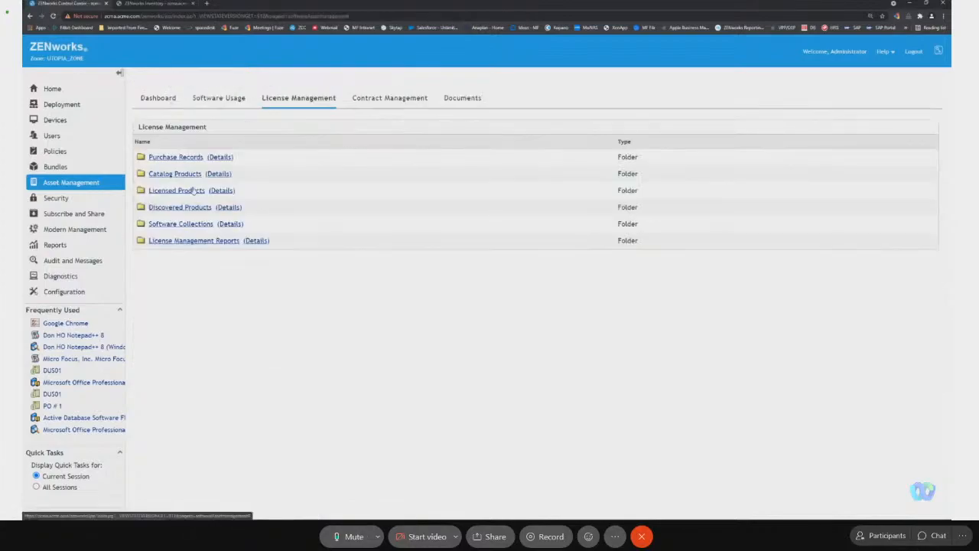
left_click(182, 157)
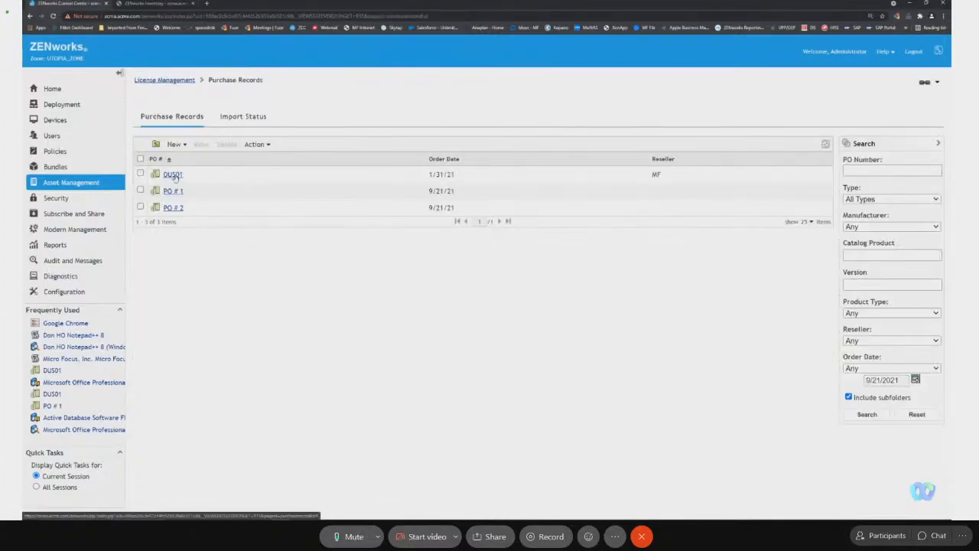
left_click(178, 148)
left_click(191, 157)
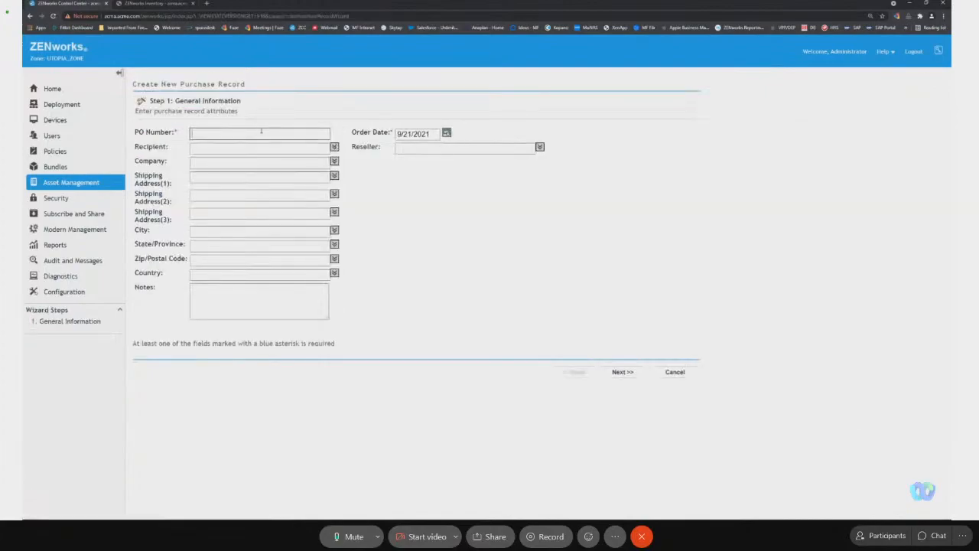
type("945094")
left_click(540, 147)
left_click(500, 161)
left_click(623, 372)
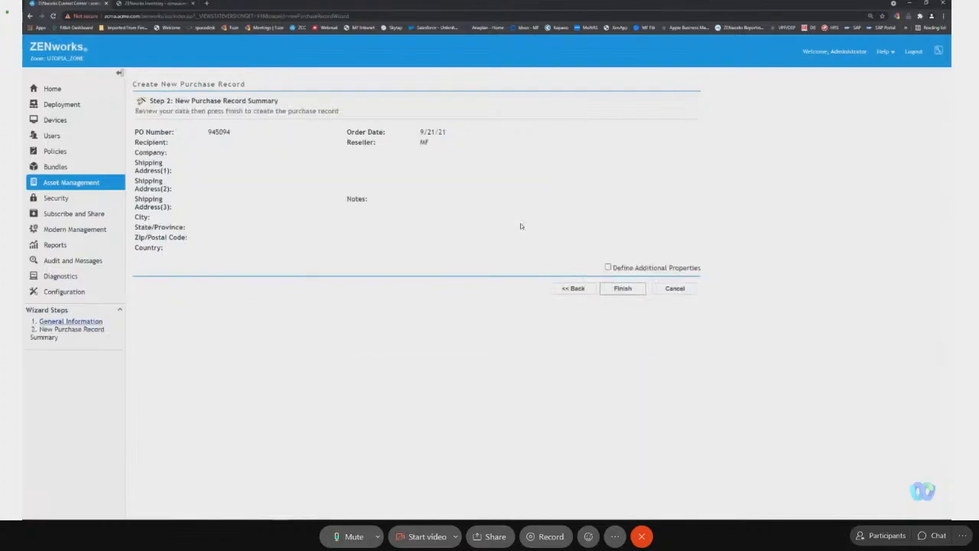
left_click(628, 269)
left_click(623, 288)
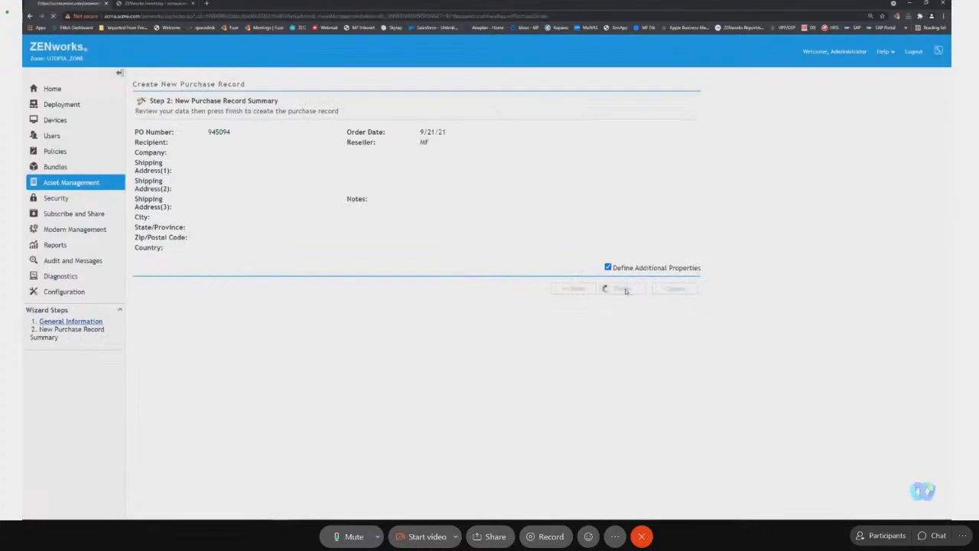
Start a new purchase detail on the record for the catalog product Micro Focus Filr 4 (Full License).
left_click(160, 162)
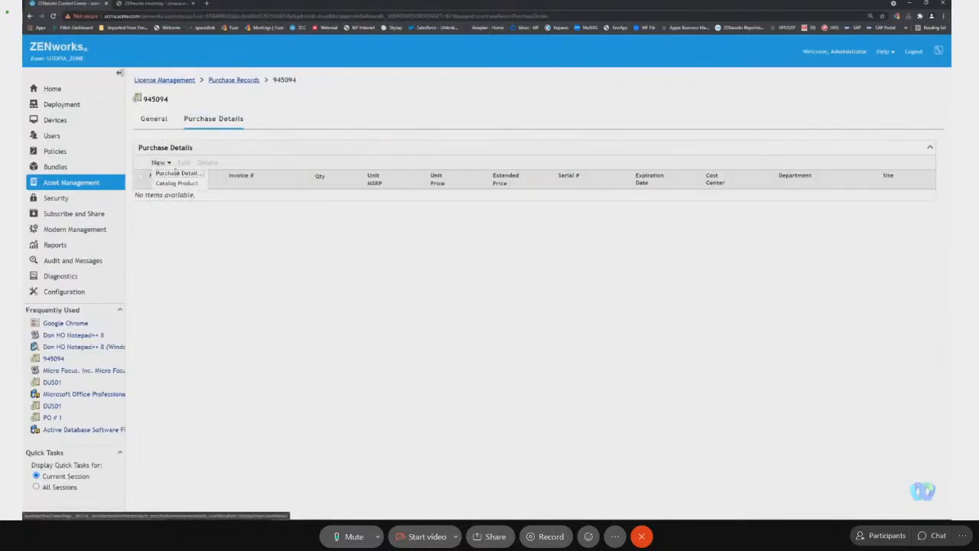
left_click(175, 171)
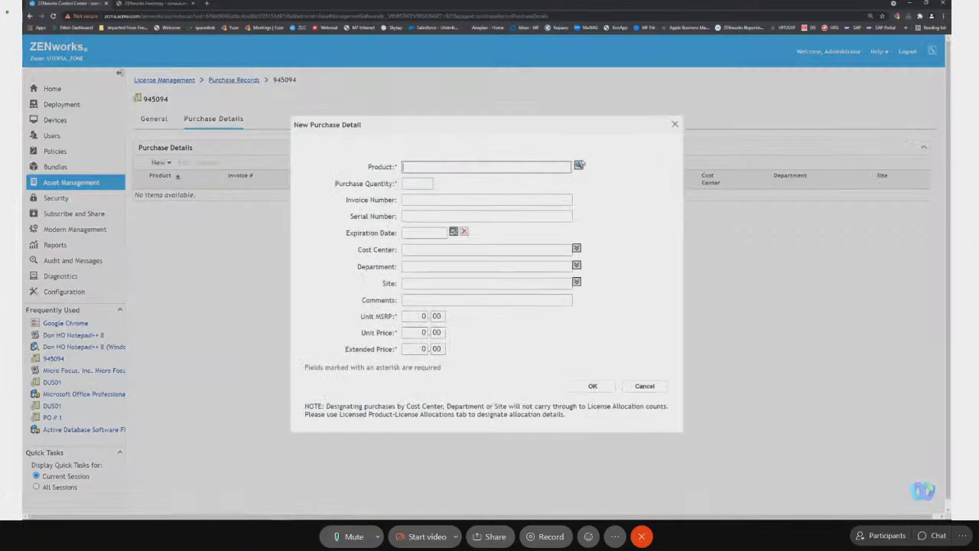
left_click(579, 165)
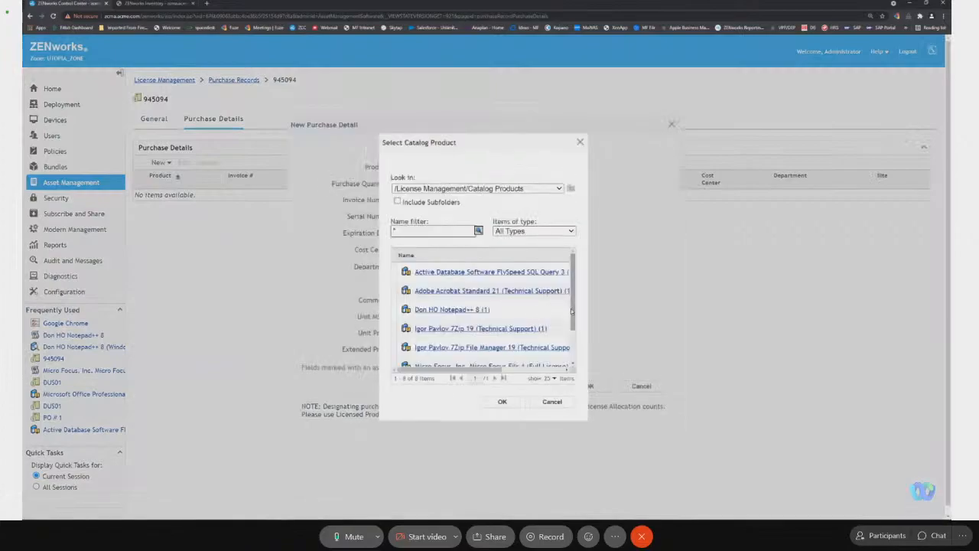
scroll(571, 311, "down", 1)
left_click(527, 330)
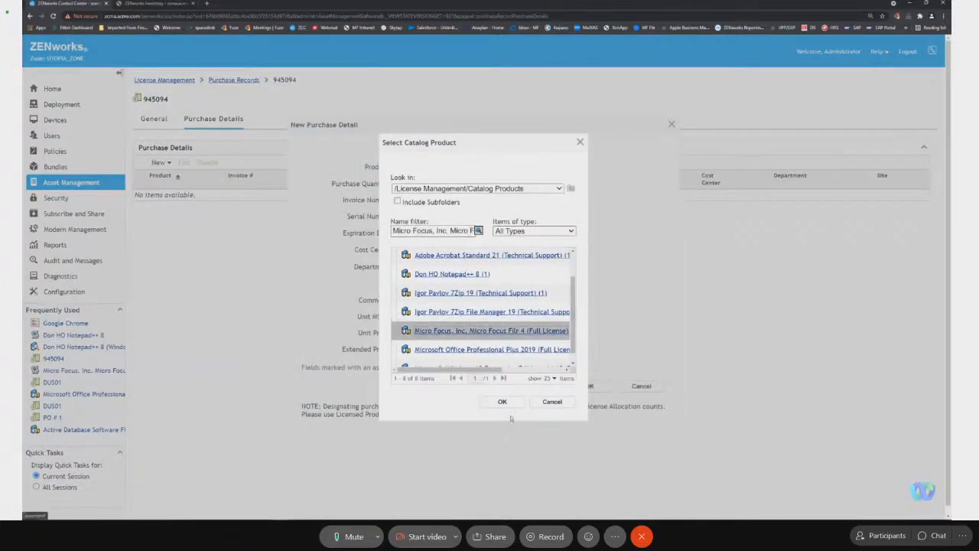
left_click(510, 406)
Set the purchase quantity to 5, unit MSRP to 100.00, unit price to 90.00 and extended price to 490.00, and save the detail.
left_click(414, 186)
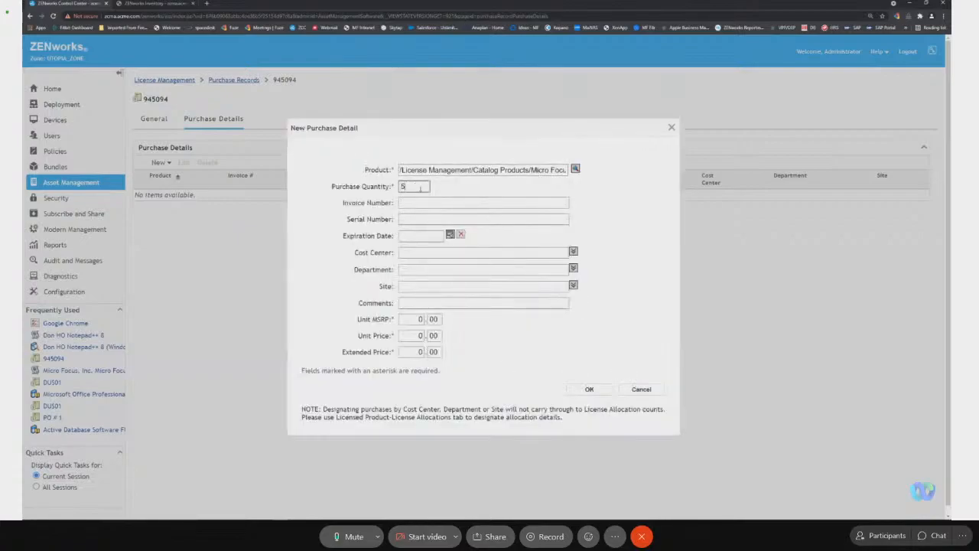
left_click(420, 319)
left_click(417, 335)
left_click(413, 349)
left_click(589, 390)
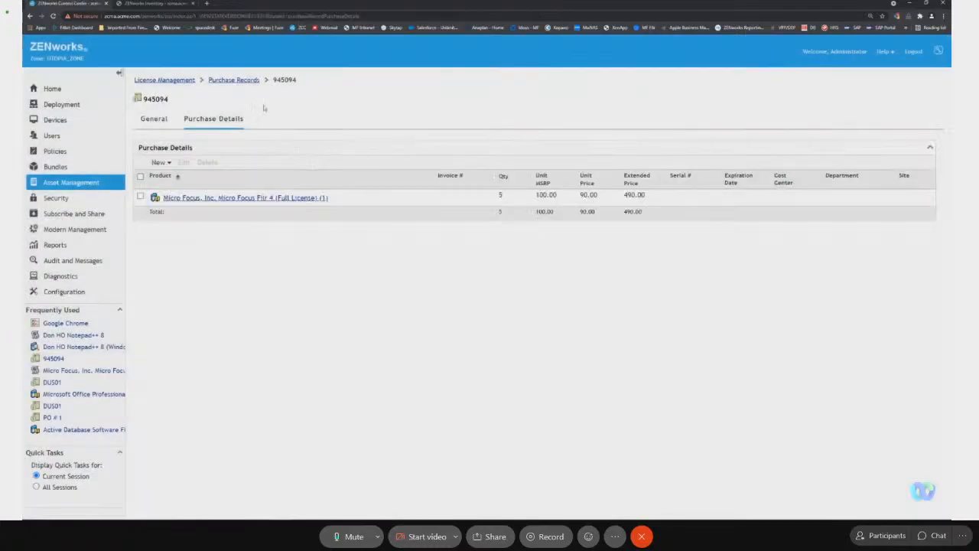
Review the compliance status of Micro Focus Filr 4 from the Asset Management dashboard and open its license entitlement.
left_click(109, 185)
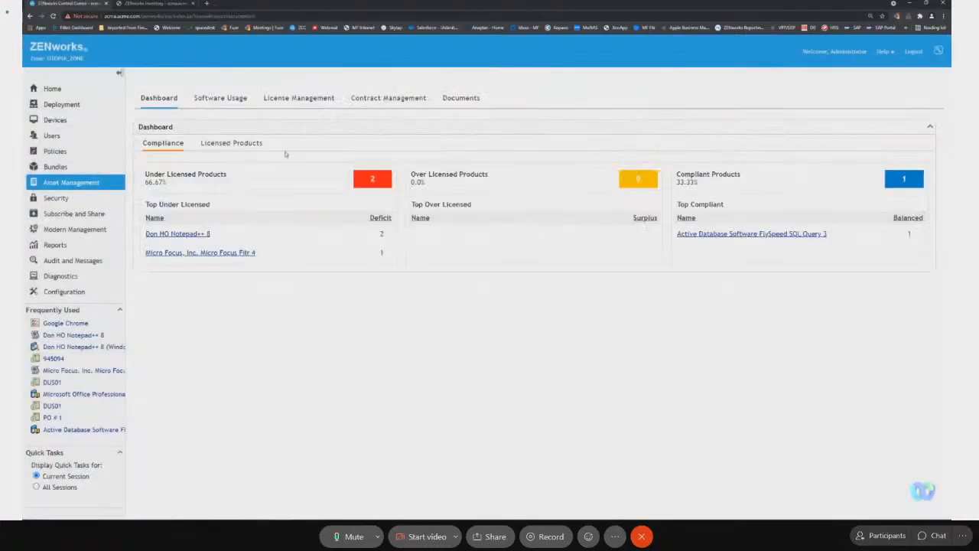
left_click(222, 254)
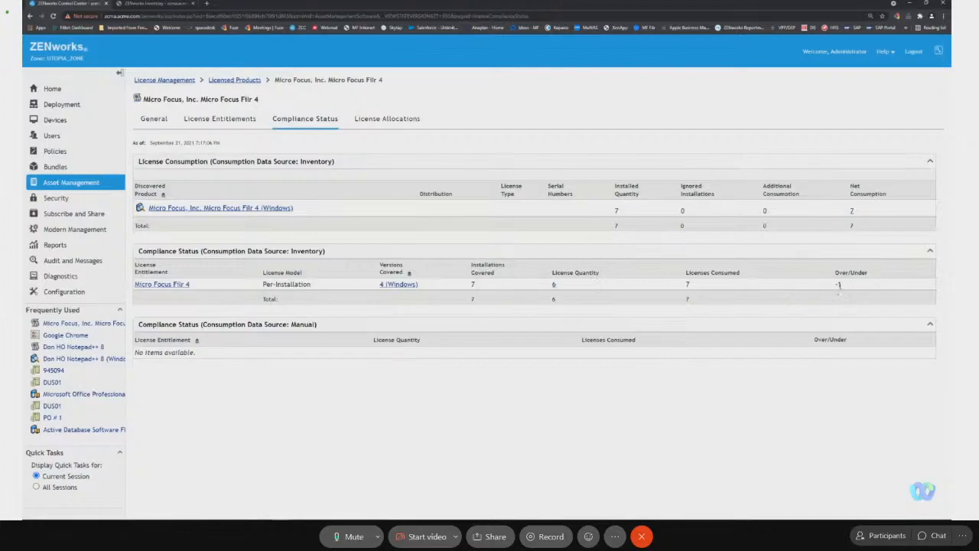
left_click(166, 285)
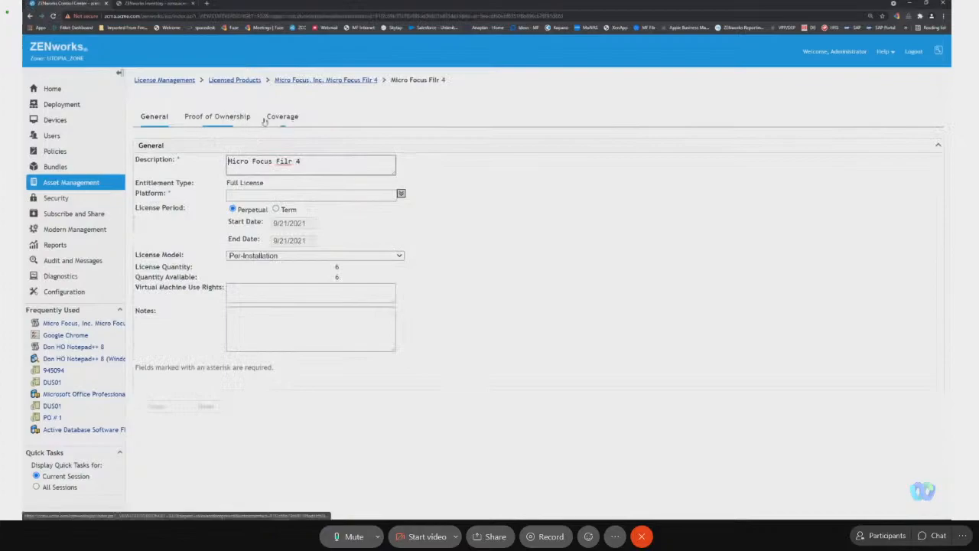
Apply the Per-Named User license model and Windows platform to the Filr 4 entitlement and check the product's compliance status.
left_click(318, 257)
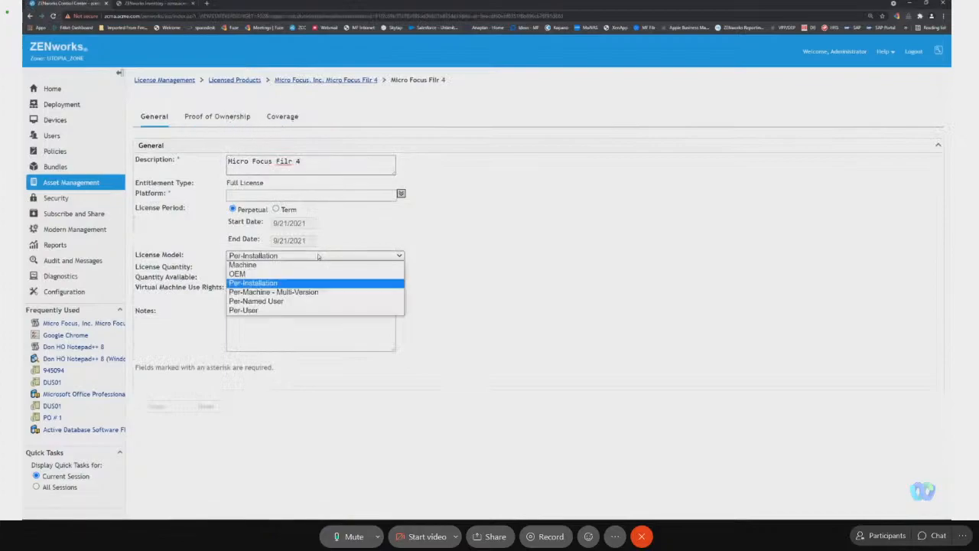
left_click(311, 301)
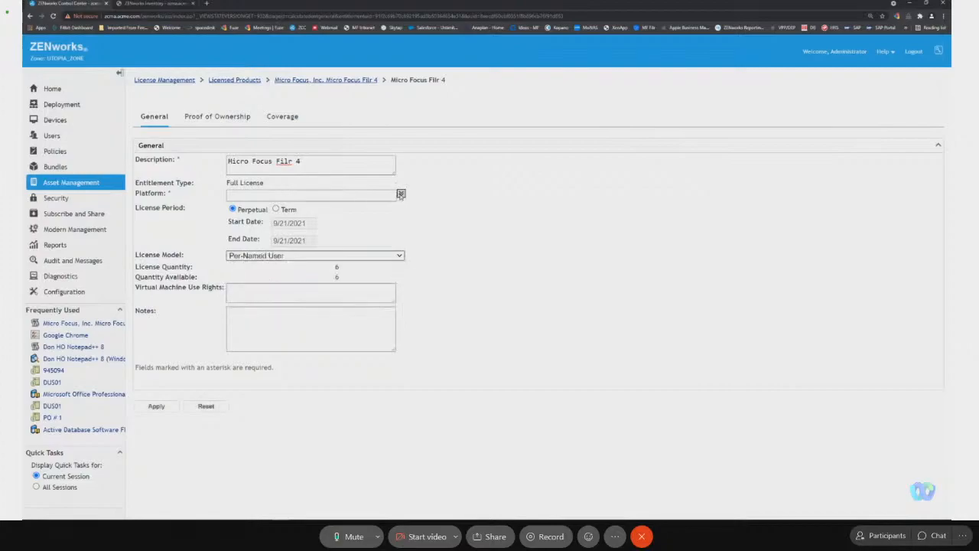
left_click(401, 194)
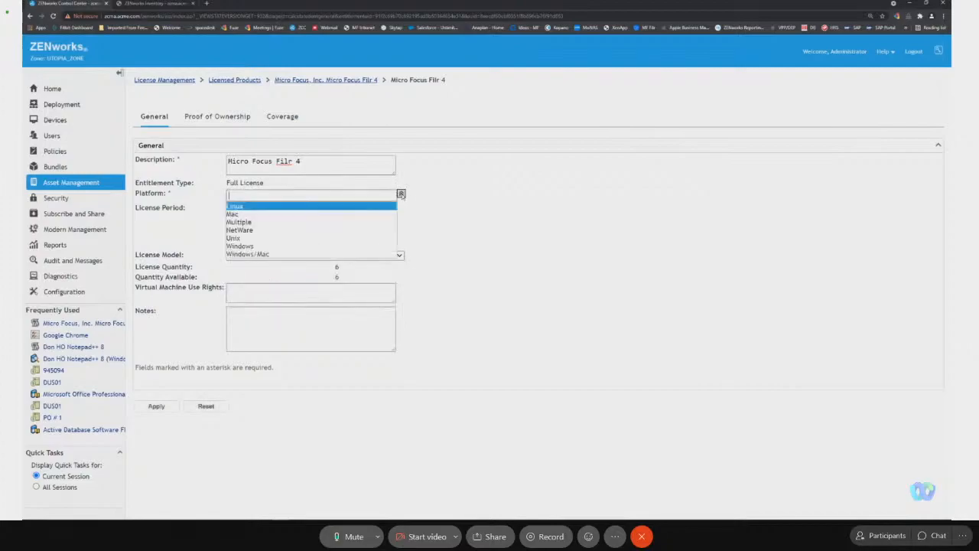
left_click(309, 246)
left_click(167, 409)
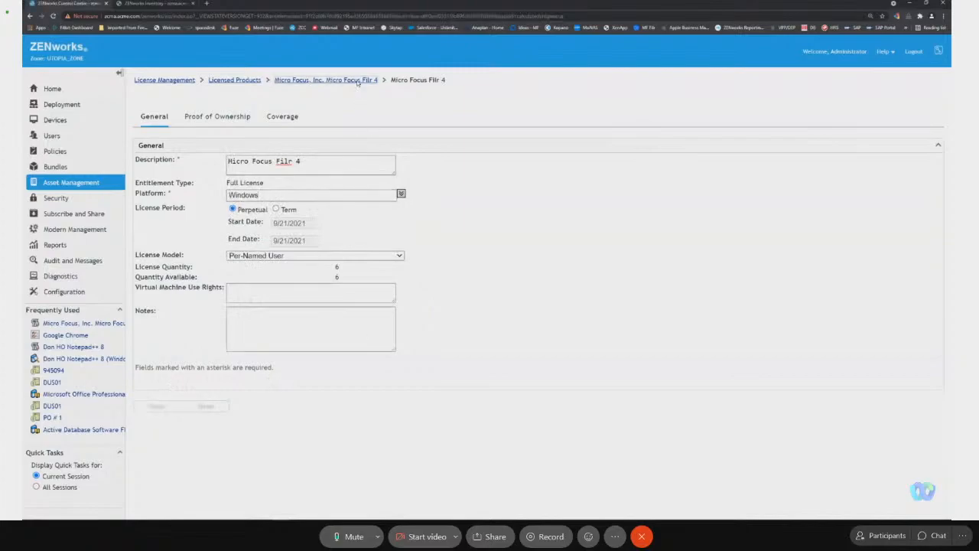
left_click(357, 81)
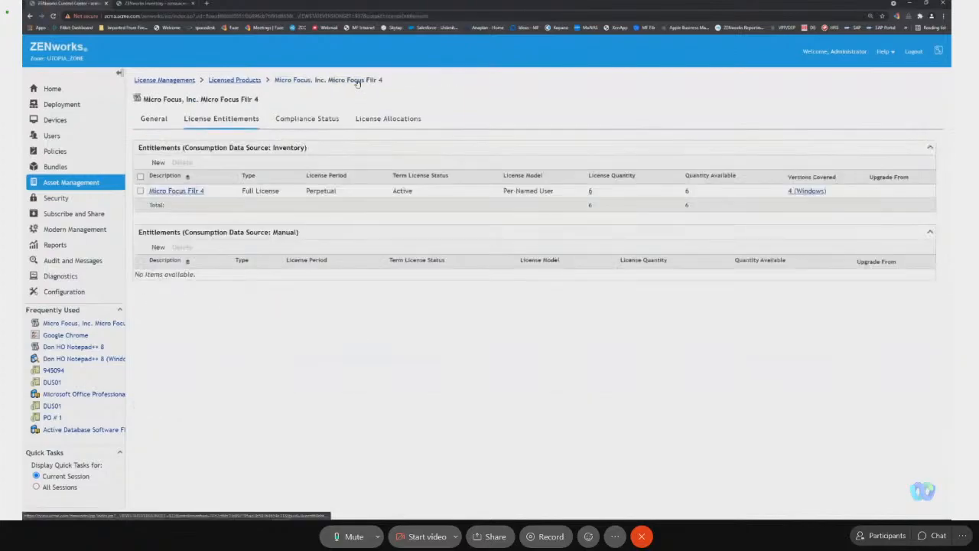
left_click(299, 121)
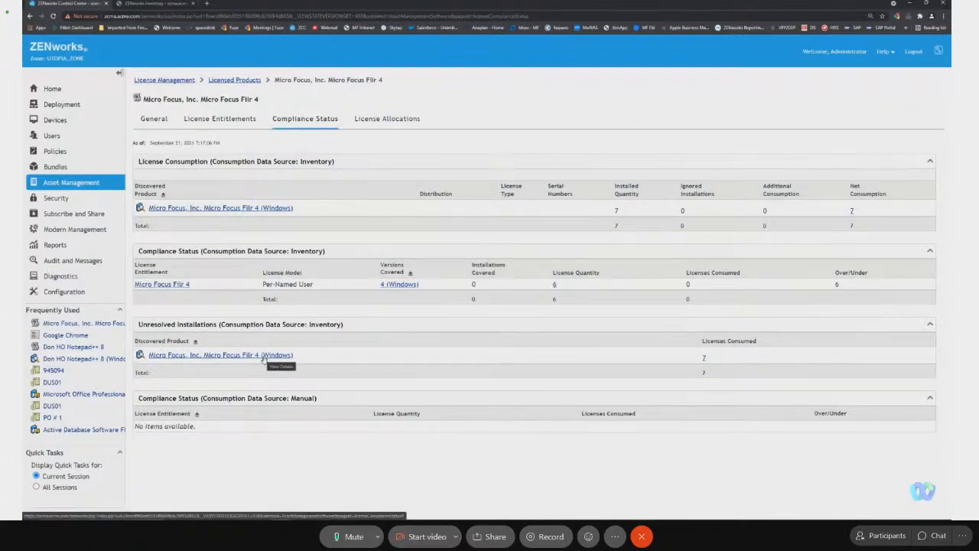
Change the Filr 4 entitlement's license model to Per-User and review the product's compliance status again.
left_click(175, 285)
left_click(279, 256)
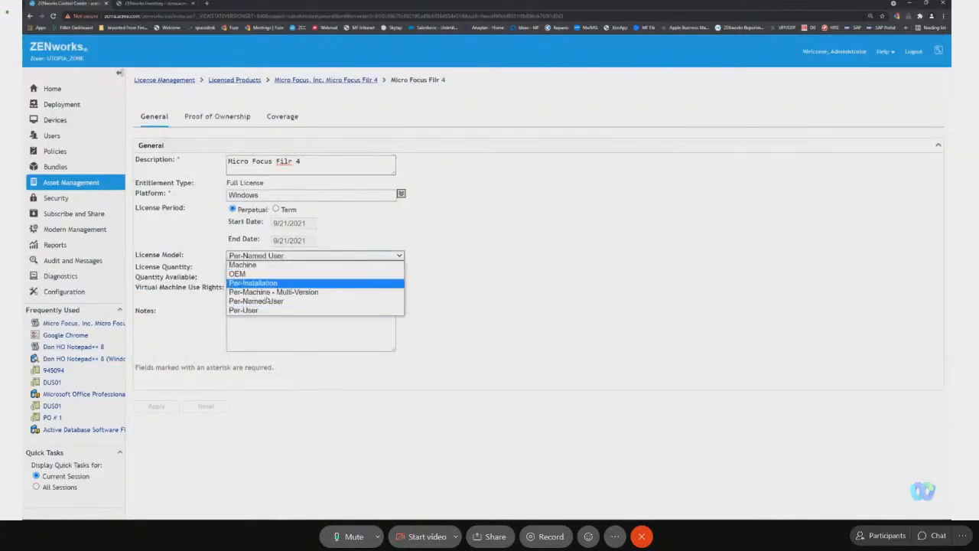
left_click(269, 309)
left_click(173, 407)
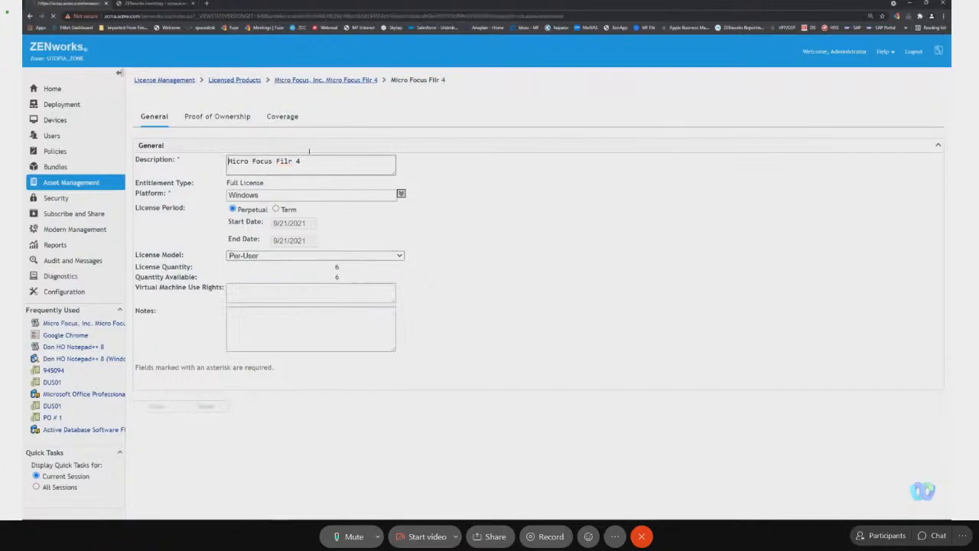
left_click(337, 82)
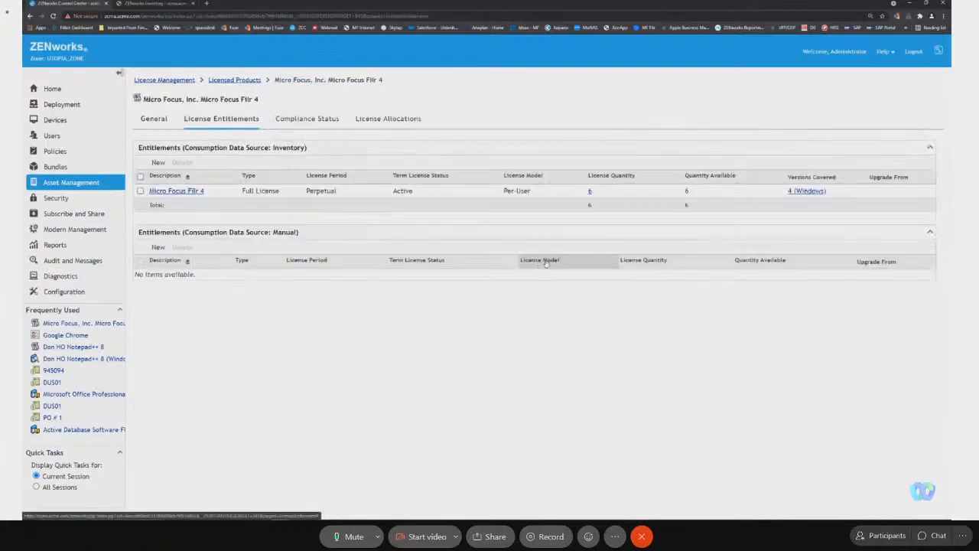
left_click(328, 120)
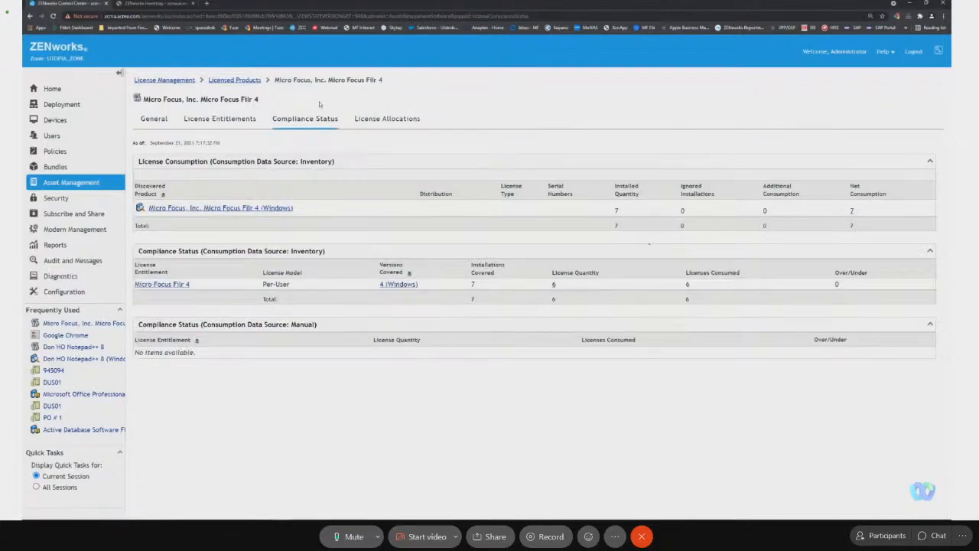
Start a new licensed product with manufacturer Micosoft, product name Office Professional Plus 2019 and version 2019.
left_click(234, 79)
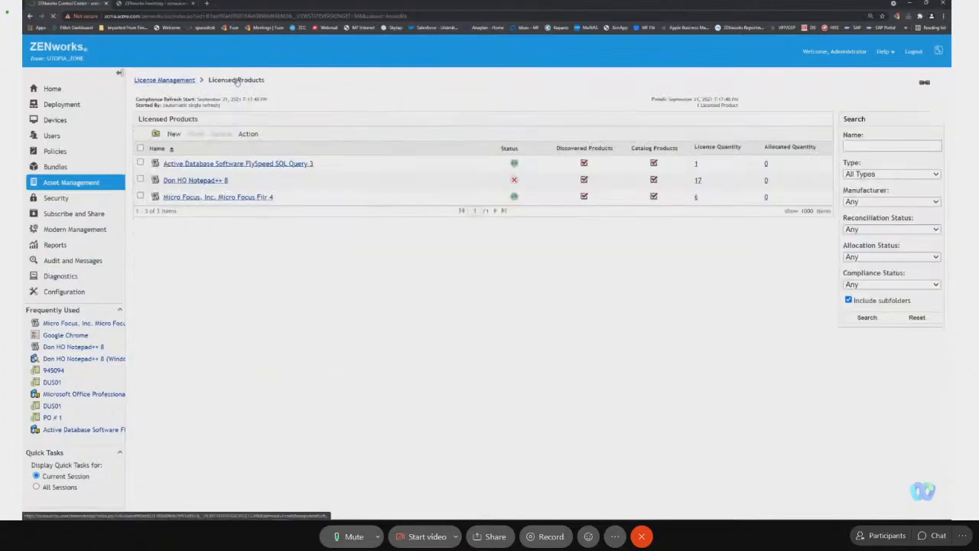
left_click(174, 134)
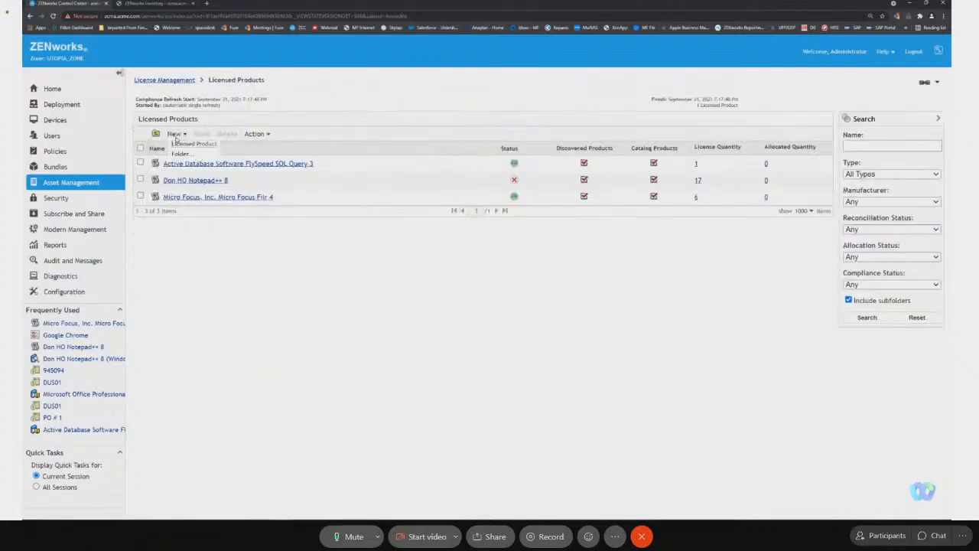
left_click(184, 147)
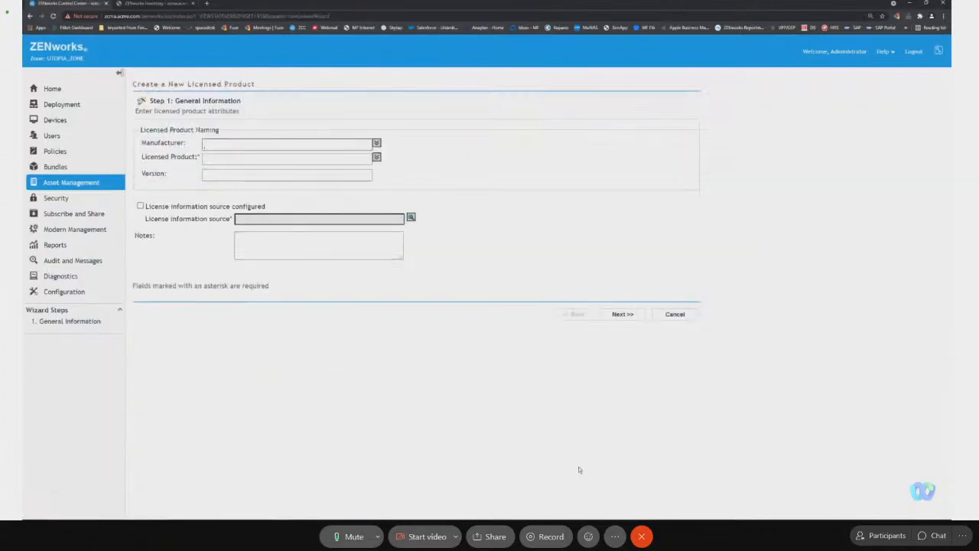
type("corso")
key("BackSpace")
key("BackSpace")
key("BackSpace")
type("soft")
key("Tab")
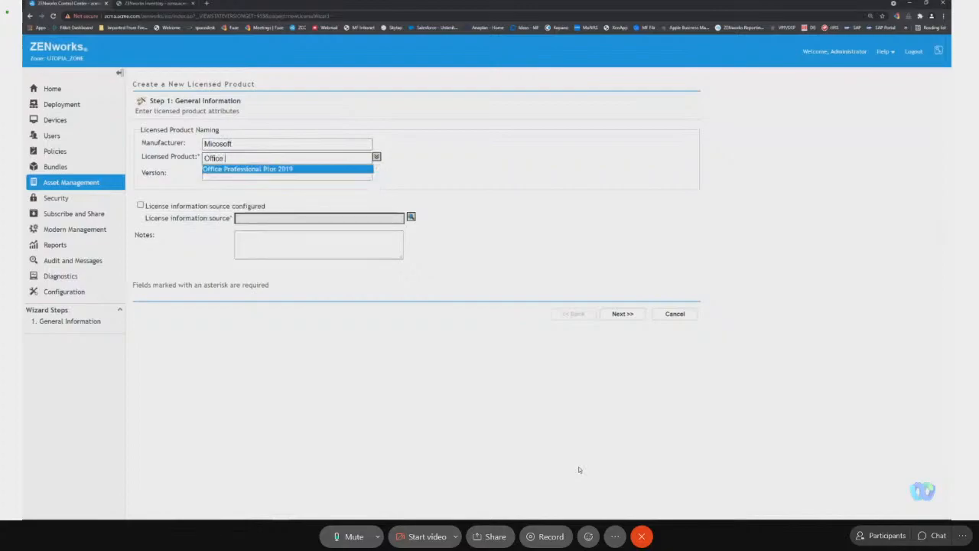
key("Return")
key("Tab")
type("2019")
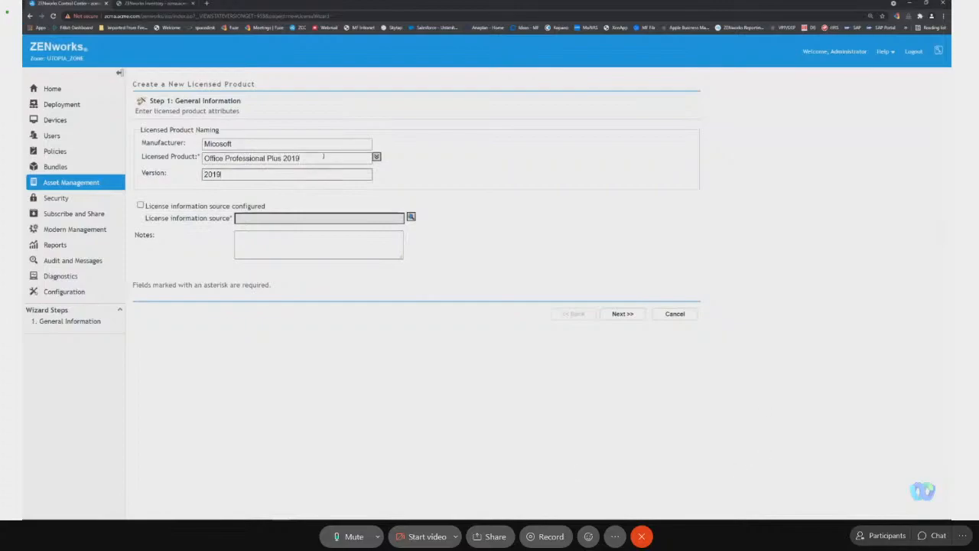
Shorten the licensed product name to Office Professional Plus and finish creating it with additional properties to define.
left_click(323, 156)
key("BackSpace")
key("BackSpace")
key("BackSpace")
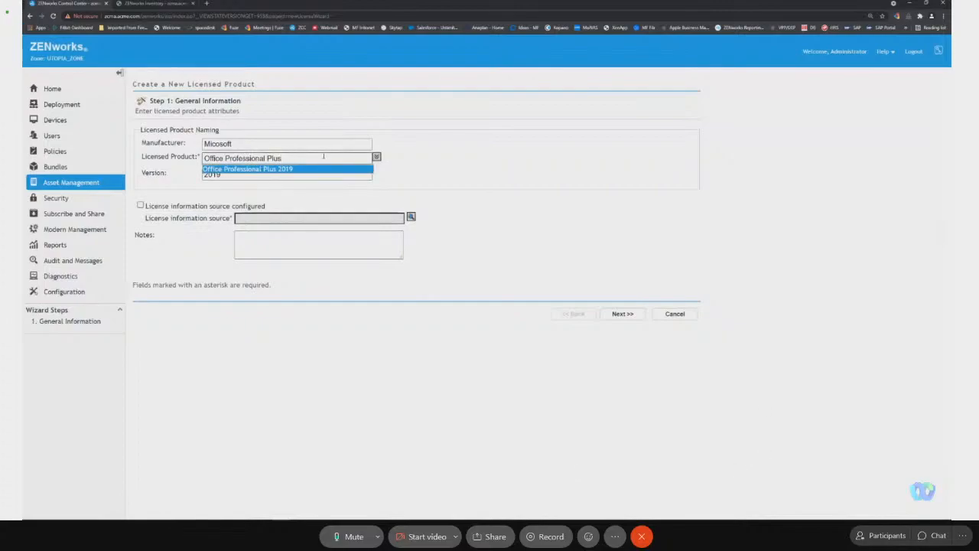
left_click(519, 191)
left_click(634, 315)
left_click(619, 191)
left_click(622, 211)
Start a new inventory-based entitlement for the Office product with the Machine license model and License/Maintenance type.
left_click(160, 163)
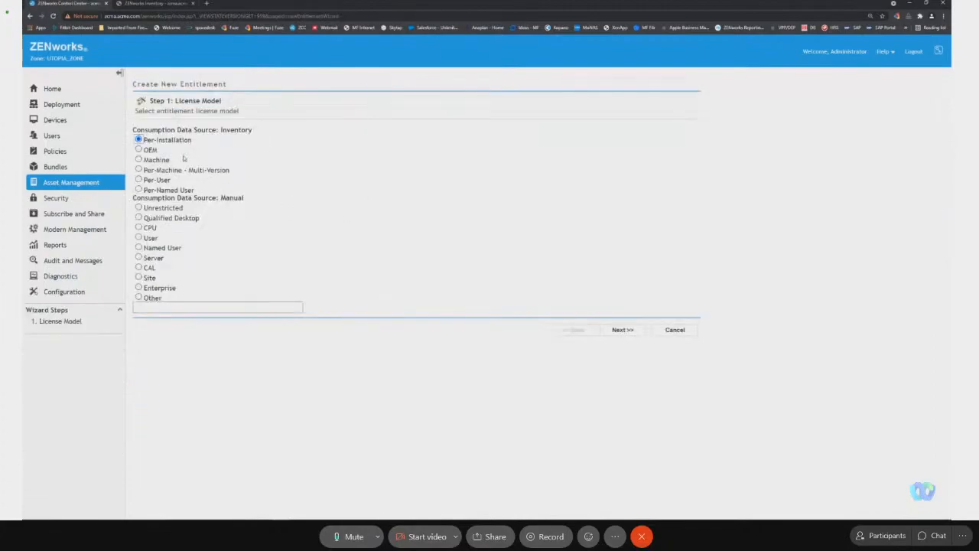
left_click(161, 163)
left_click(622, 330)
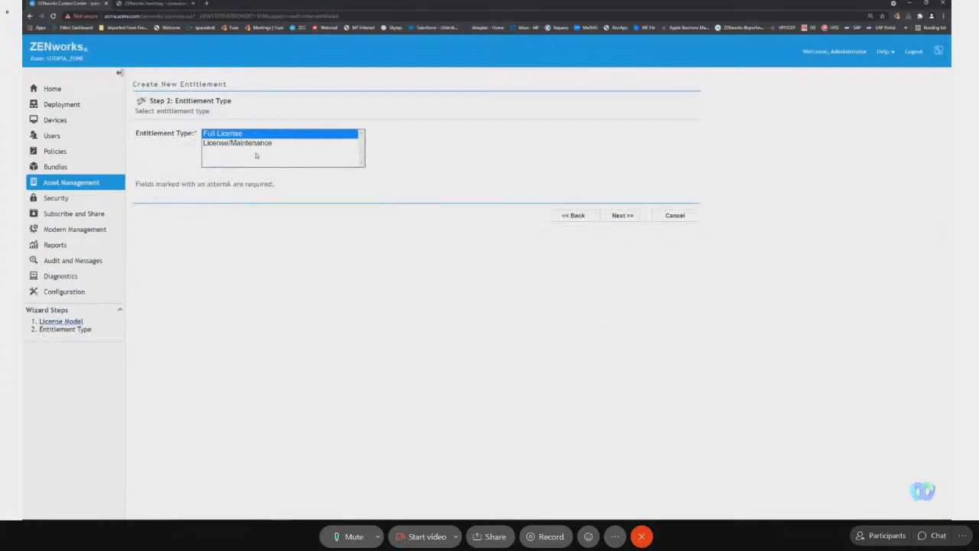
left_click(256, 144)
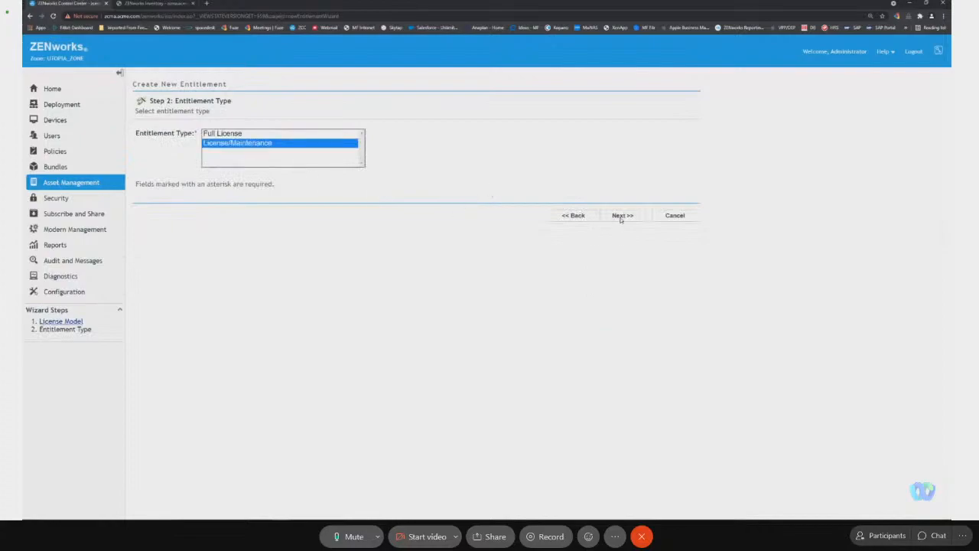
left_click(623, 215)
Set the entitlement description to Office 2019 Pro and continue to the new entitlement summary.
type("Office 2019")
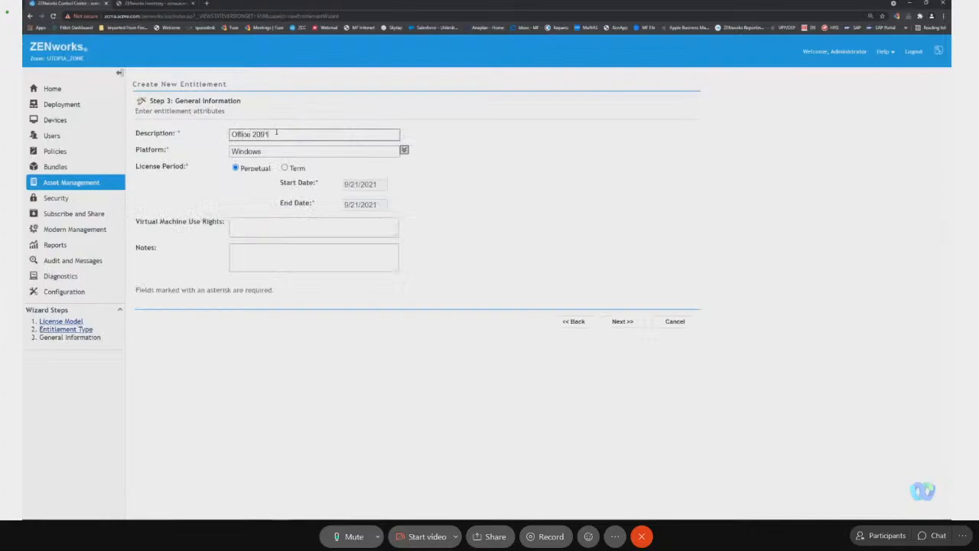
type(" Pro")
left_click(620, 322)
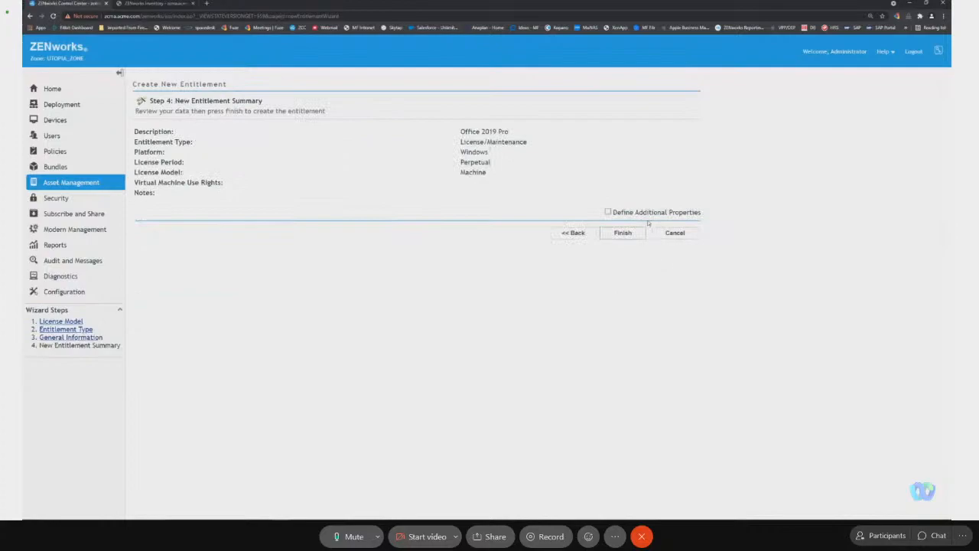
Create the Office 2019 Pro entitlement and add the Microsoft Office Professional Plus 2019 (Full License) catalog product as proof of ownership.
left_click(622, 233)
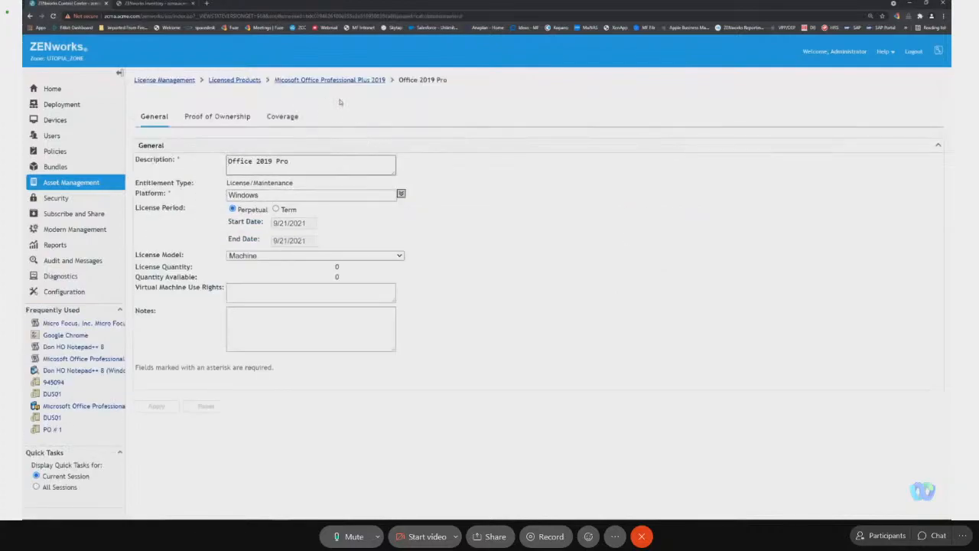
left_click(231, 118)
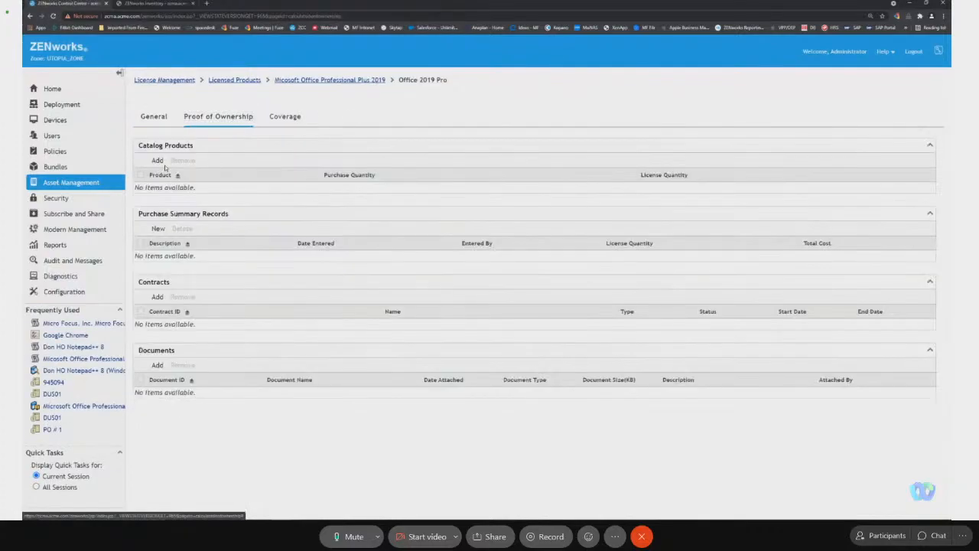
left_click(158, 161)
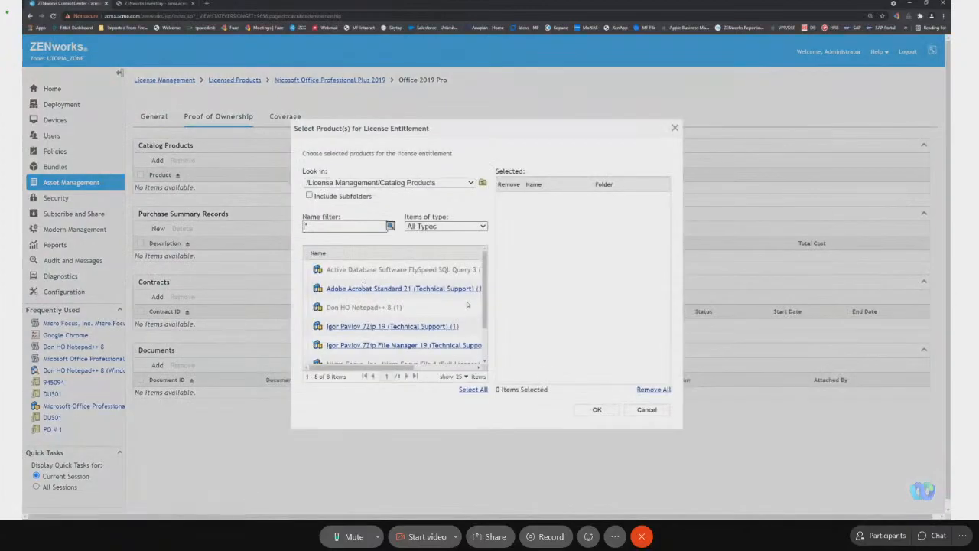
left_click_drag(484, 297, 494, 325)
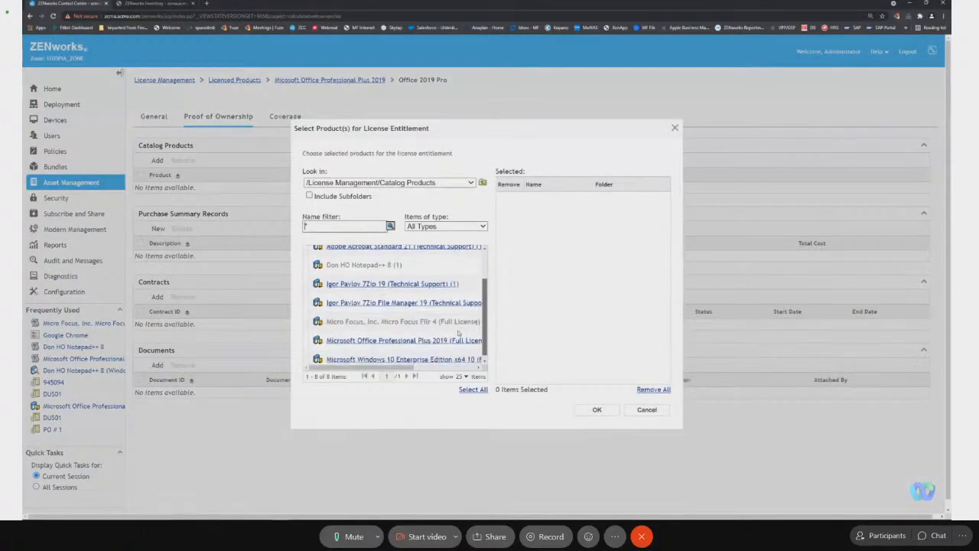
left_click(445, 349)
left_click(596, 409)
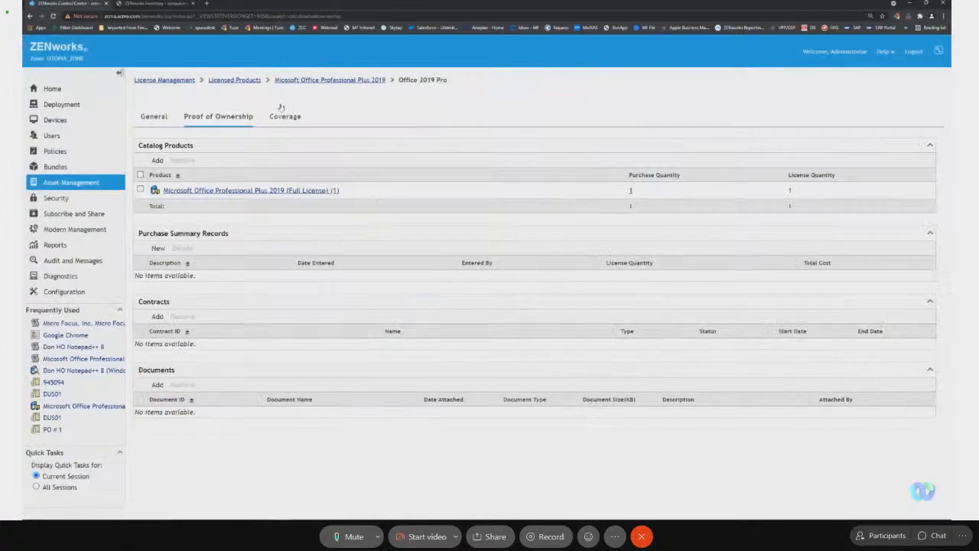
Filter the discovered products for office and add Microsoft Office Professional Plus 2019 to the entitlement's covered product versions.
left_click(285, 117)
left_click(155, 161)
left_click(191, 171)
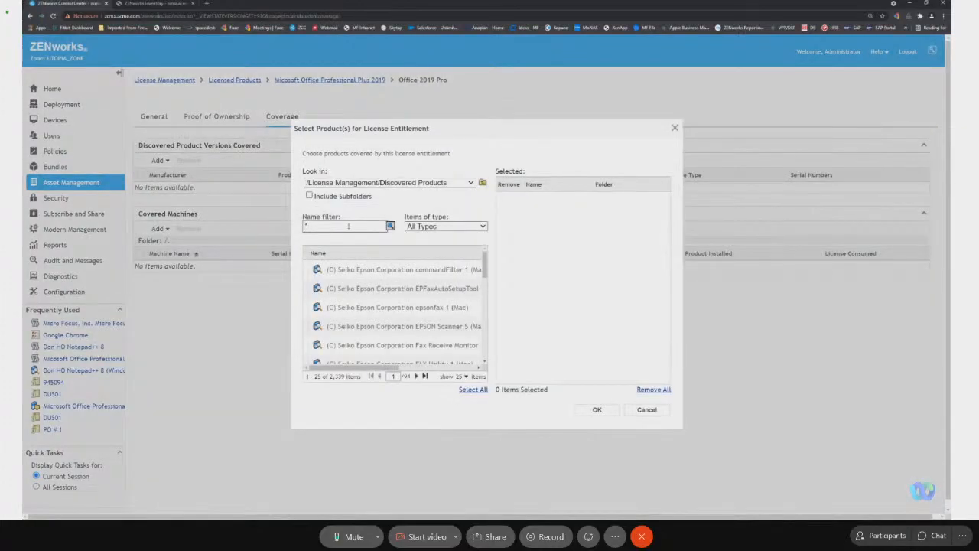
left_click(348, 227)
key("BackSpace")
key("BackSpace")
type("office*")
key("Return")
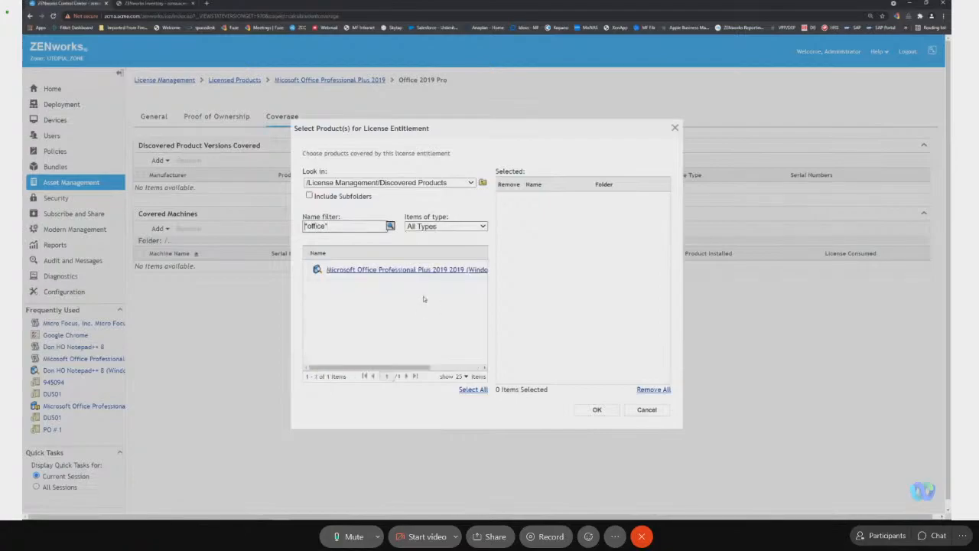
left_click(440, 270)
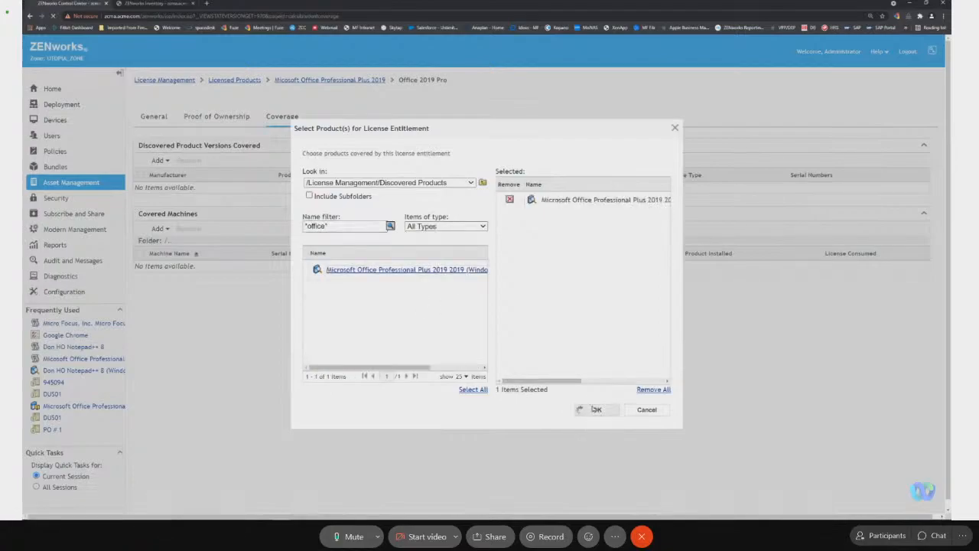
left_click(596, 408)
Check the Office licensed product's compliance status and inspect the discovered product listed under unresolved installations.
left_click(331, 80)
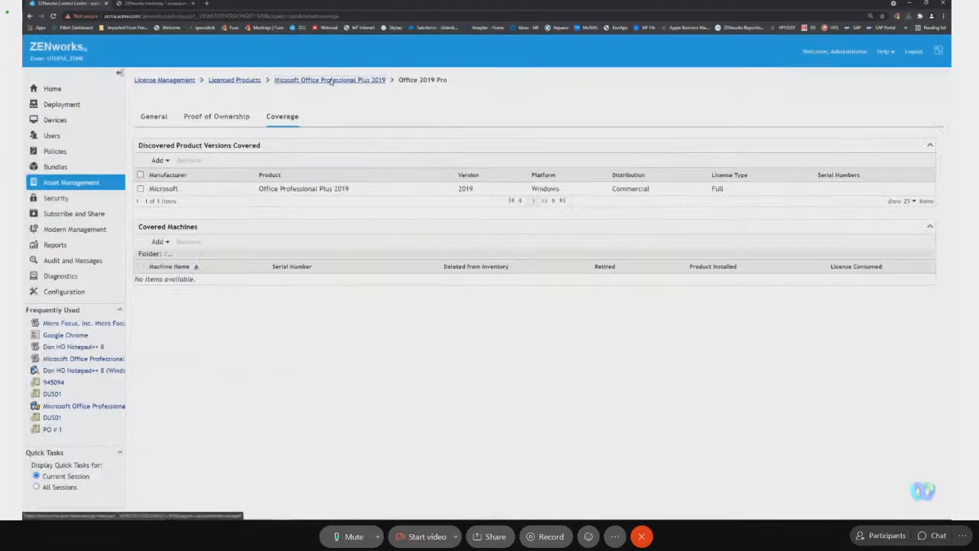
left_click(305, 118)
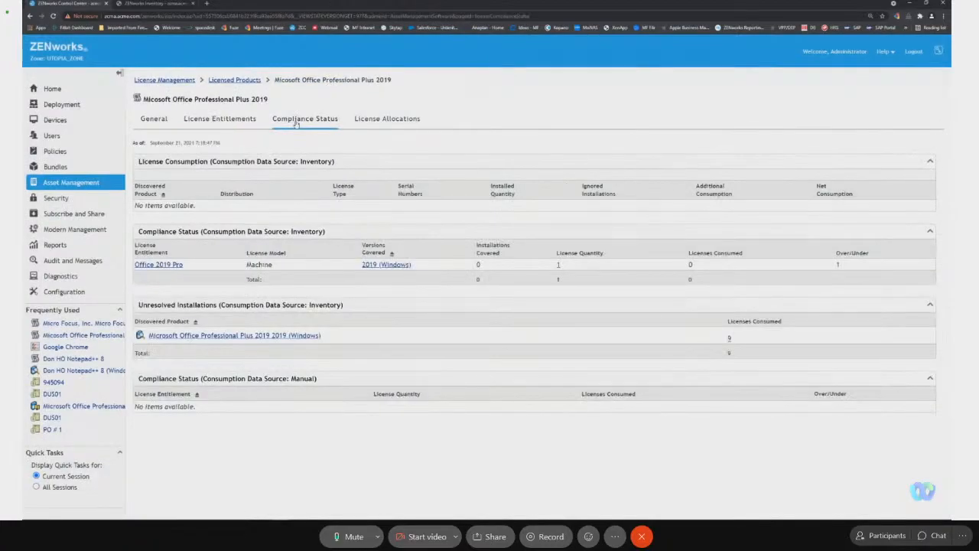
left_click(308, 335)
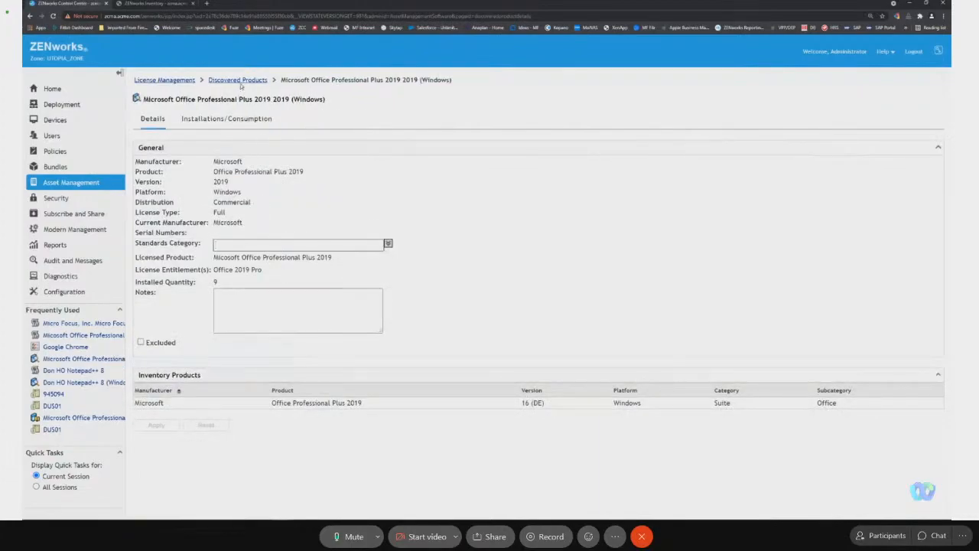
left_click(30, 16)
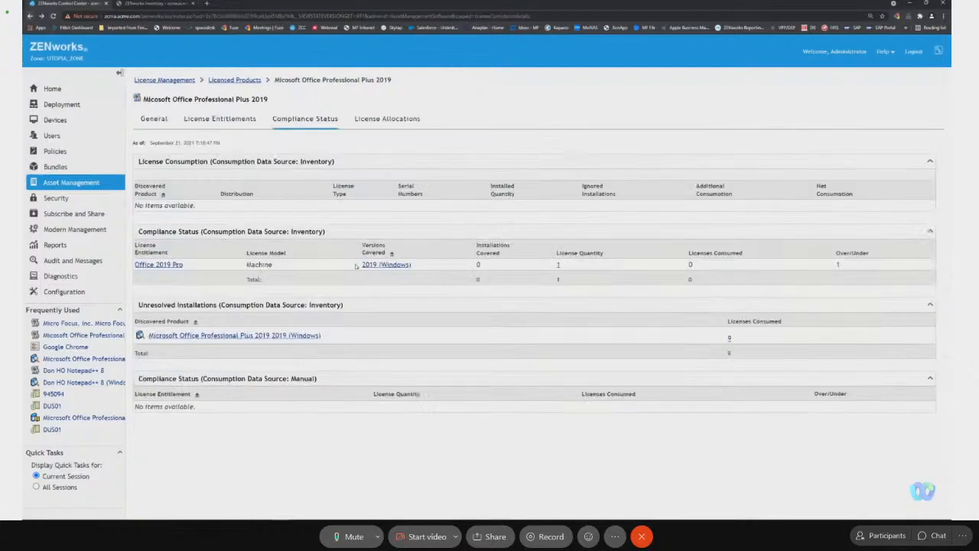
Add the Servers and Workstations folders, including subfolders, as covered machines of the Office 2019 Pro entitlement.
left_click(169, 265)
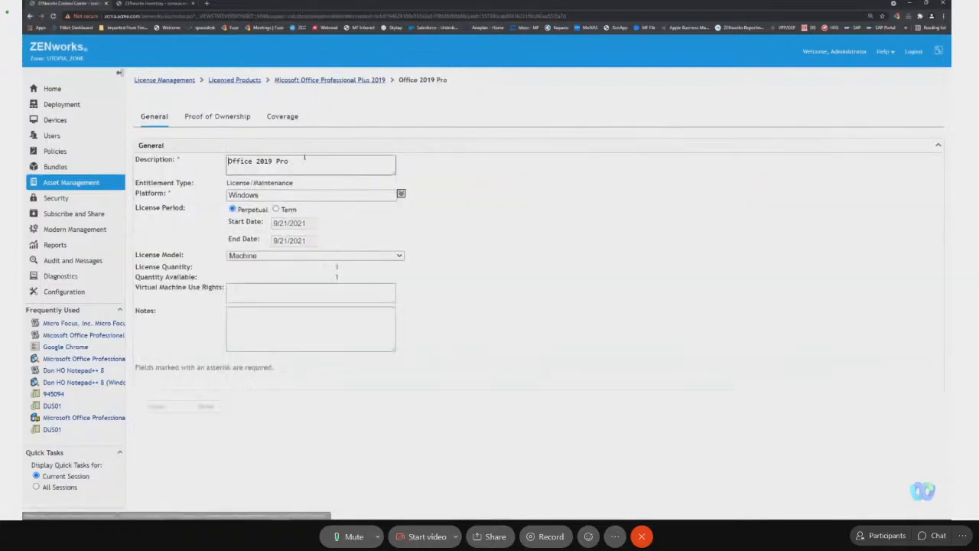
left_click(287, 119)
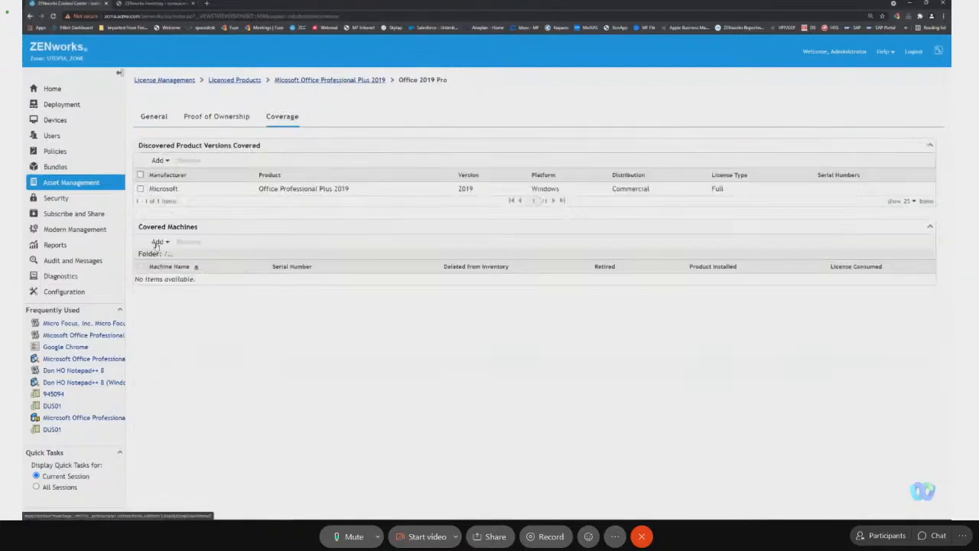
left_click(159, 242)
left_click(187, 274)
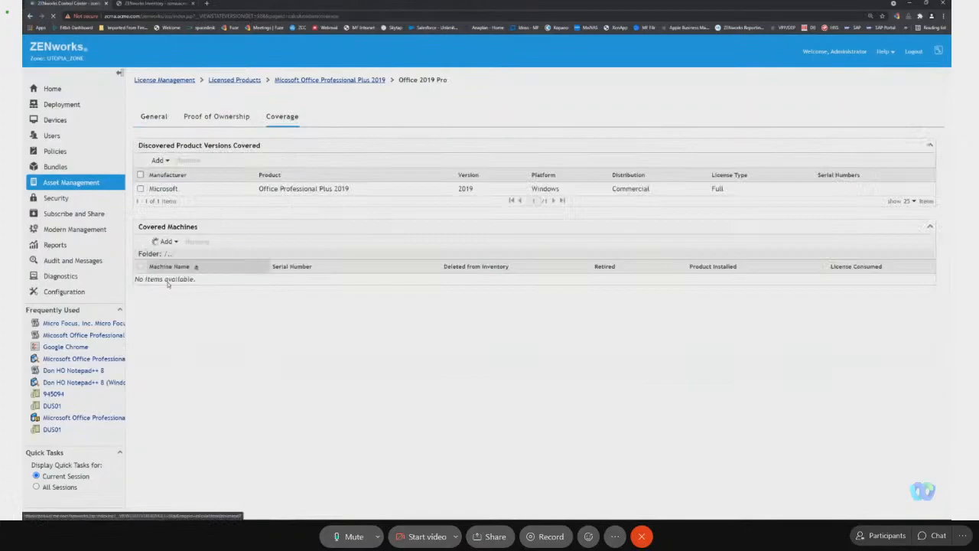
left_click(320, 259)
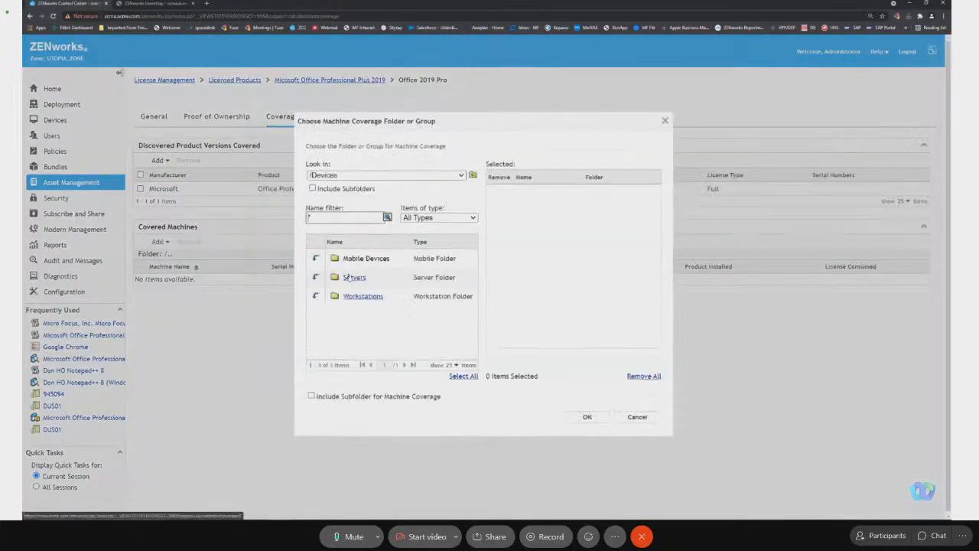
left_click(353, 278)
left_click(358, 297)
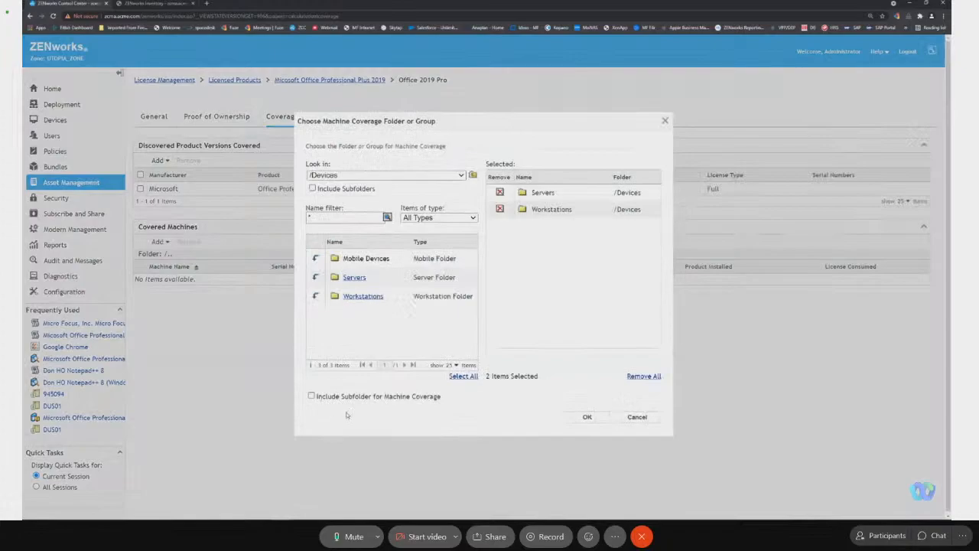
left_click(312, 396)
left_click(586, 417)
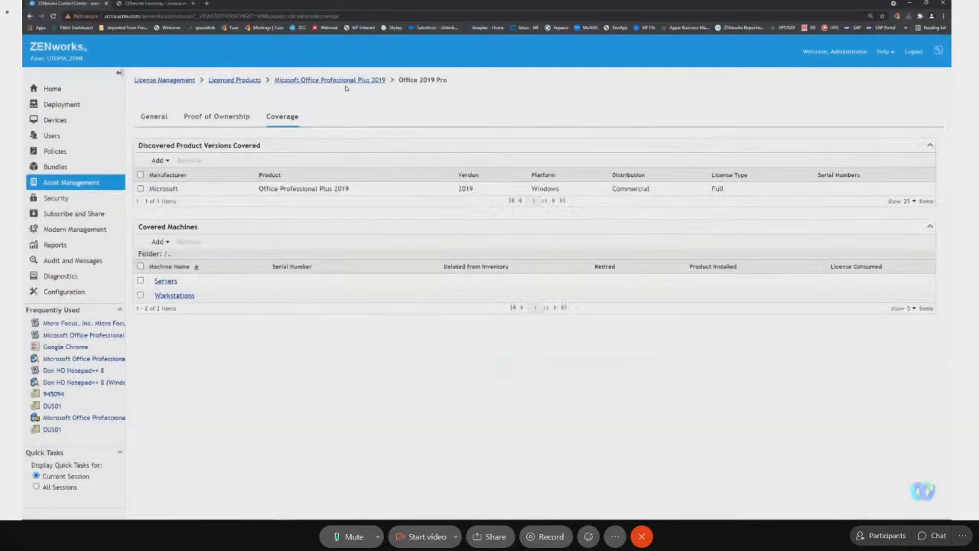
Review the compliance status and the device license allocations of the Office Professional Plus 2019 licensed product.
left_click(349, 80)
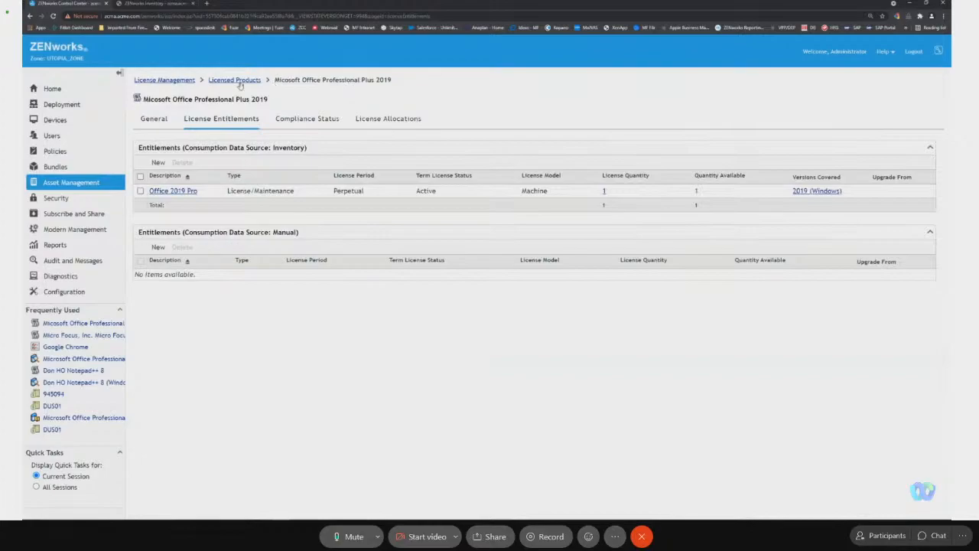
left_click(318, 122)
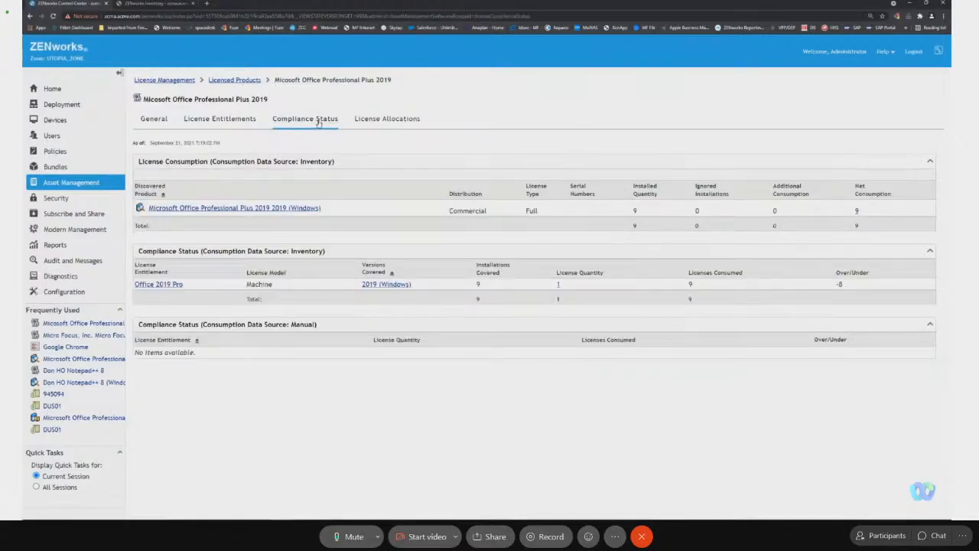
left_click(381, 121)
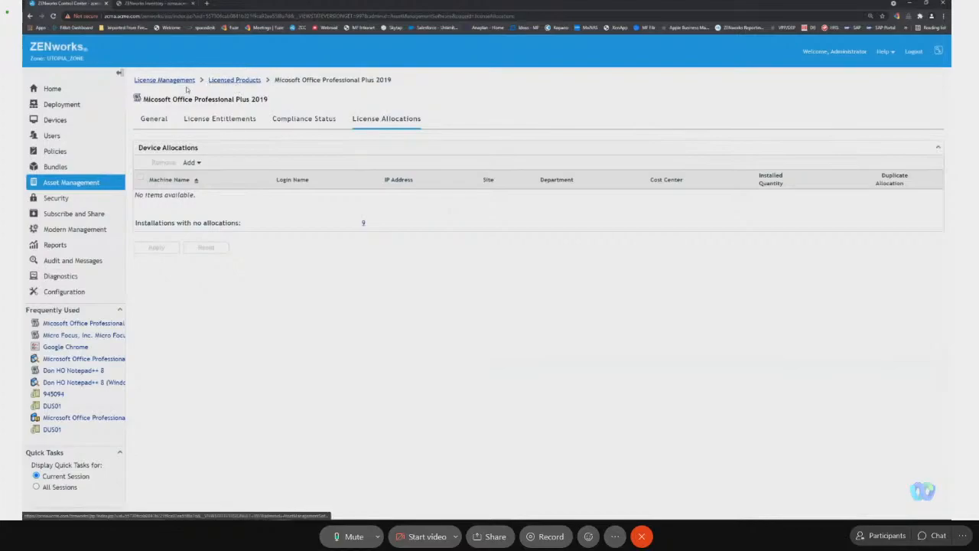
Enable demographic allocations by Site for the Office licensed product, with updates from future purchase record imports, and apply the settings.
left_click(156, 120)
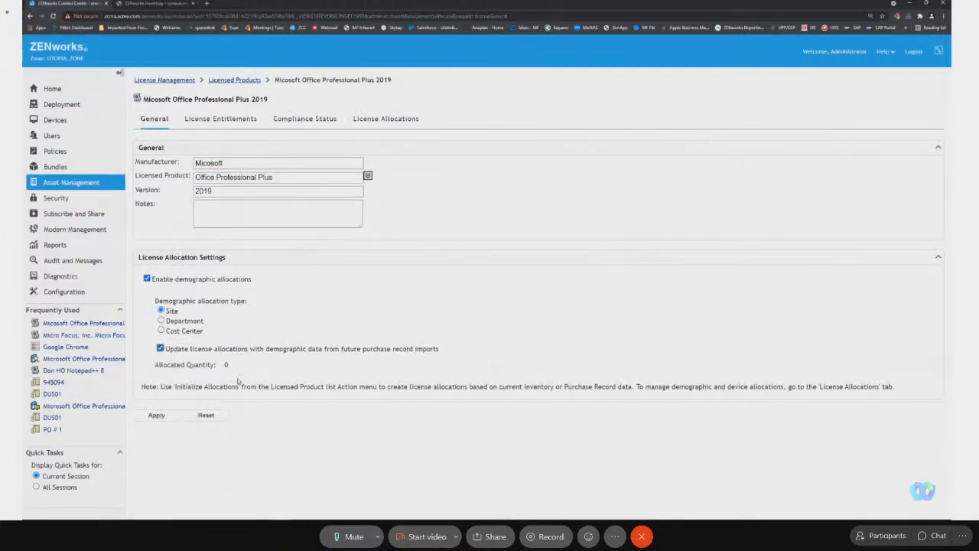
left_click(156, 416)
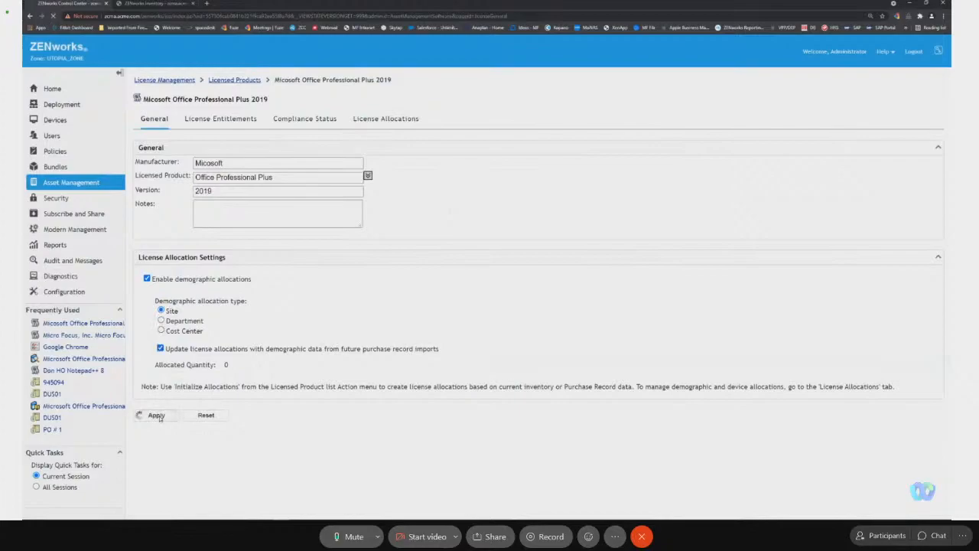
Try to initialize allocations for the Office Professional Plus 2019 licensed product with the Demographic - Site type and inventory as data source.
left_click(223, 81)
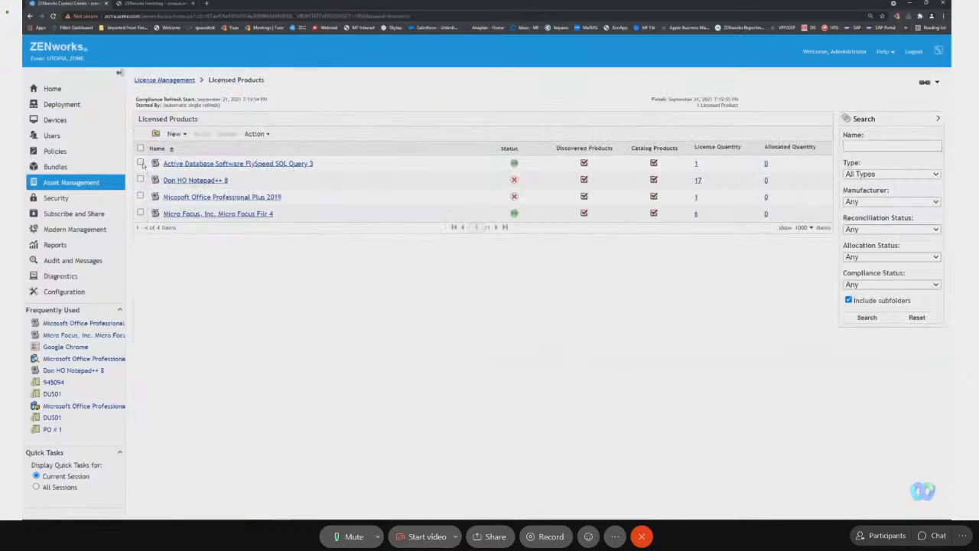
left_click(141, 197)
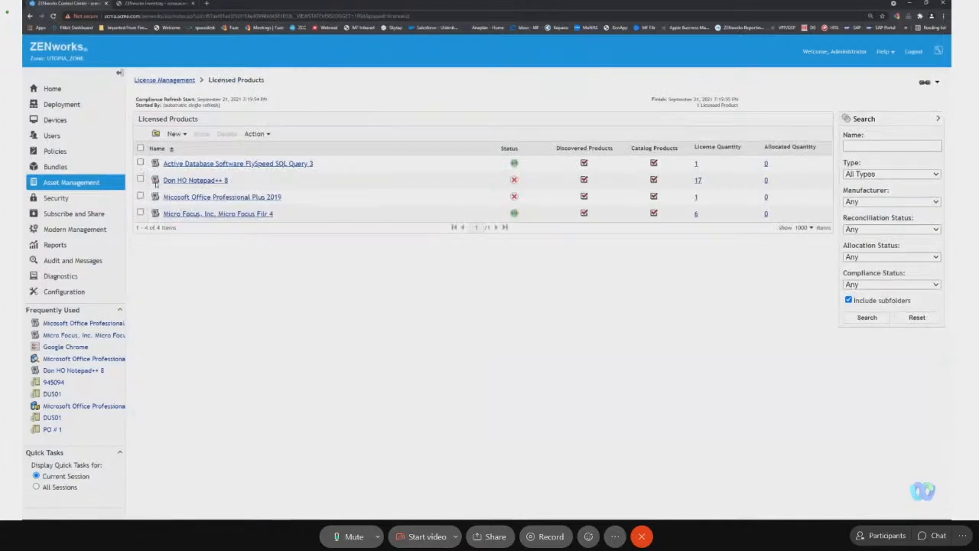
left_click(256, 134)
left_click(279, 187)
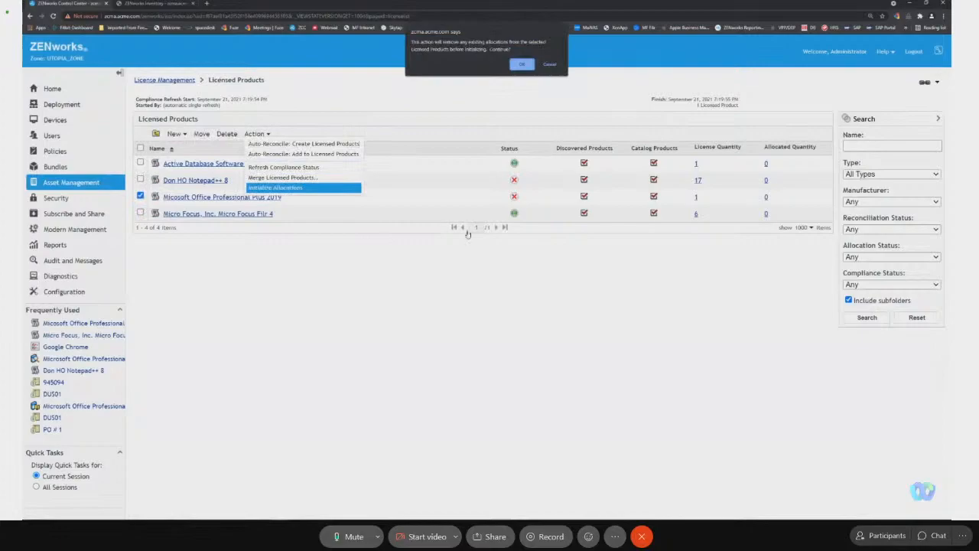
left_click(524, 65)
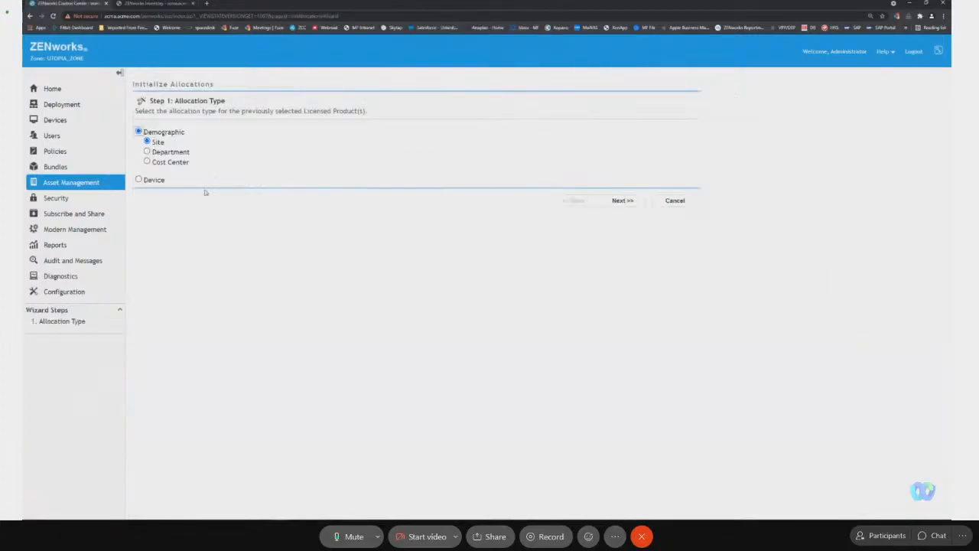
left_click(622, 201)
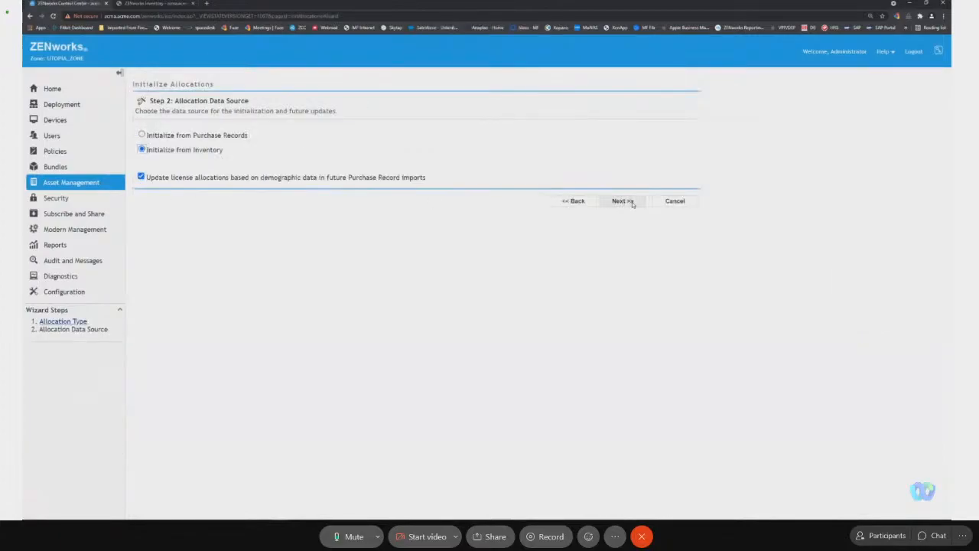
left_click(622, 201)
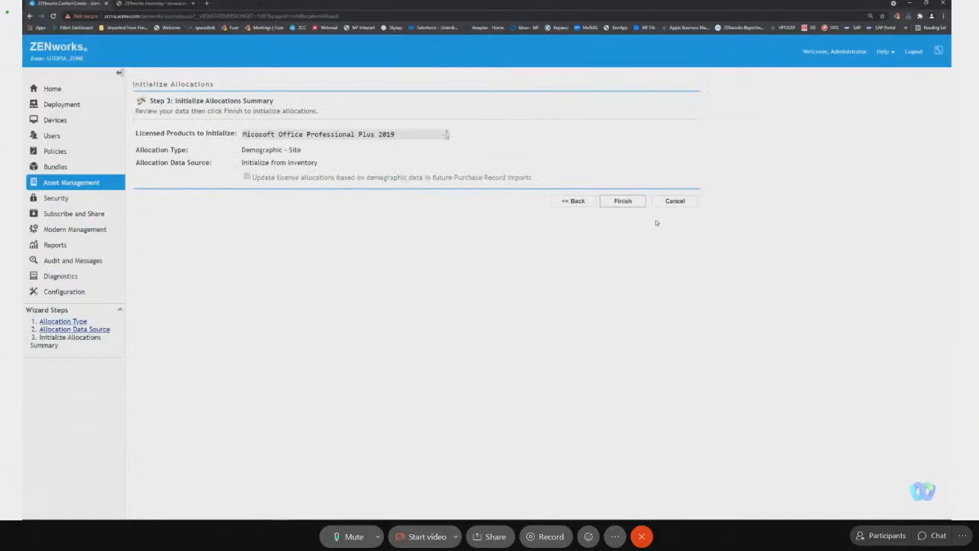
left_click(632, 202)
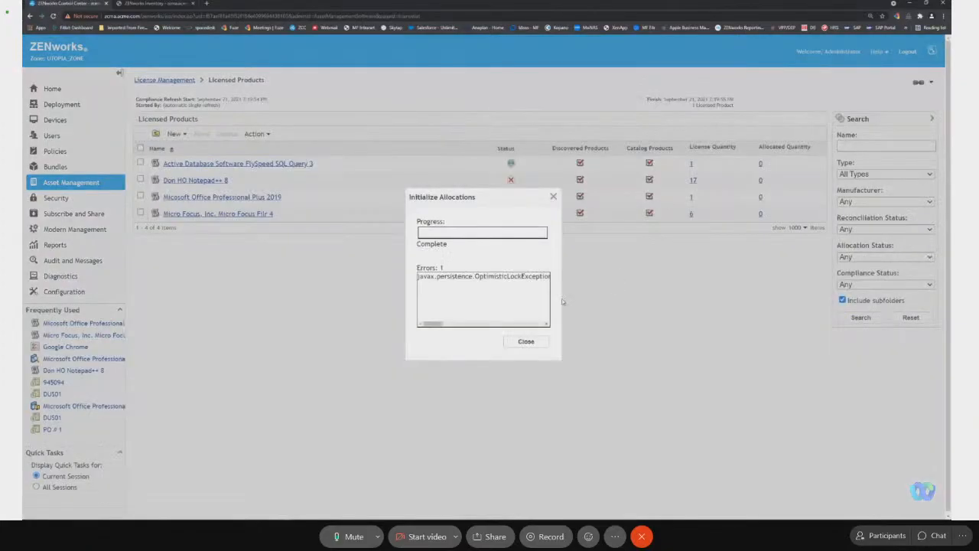
left_click(528, 341)
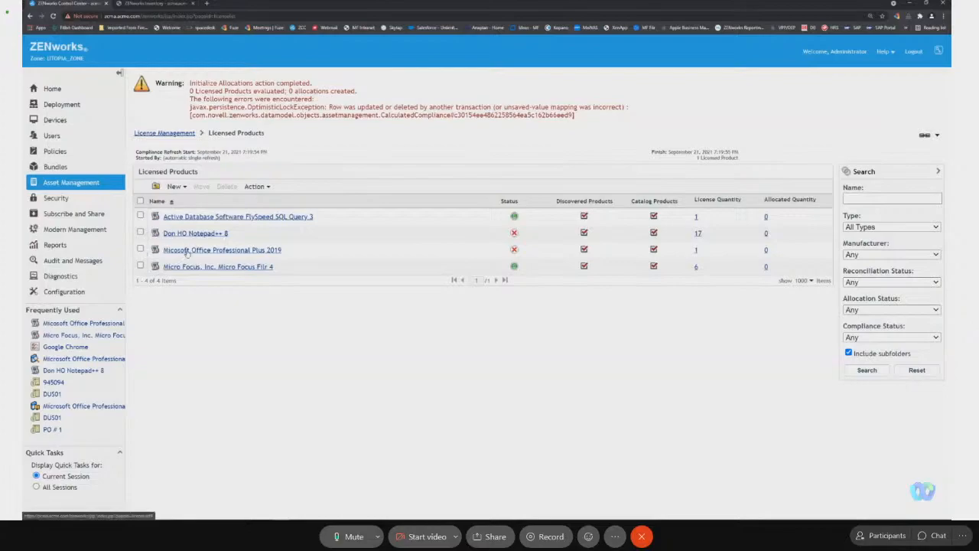
Refresh the compliance status of the licensed products and review the Office Professional Plus 2019 compliance details.
left_click(257, 187)
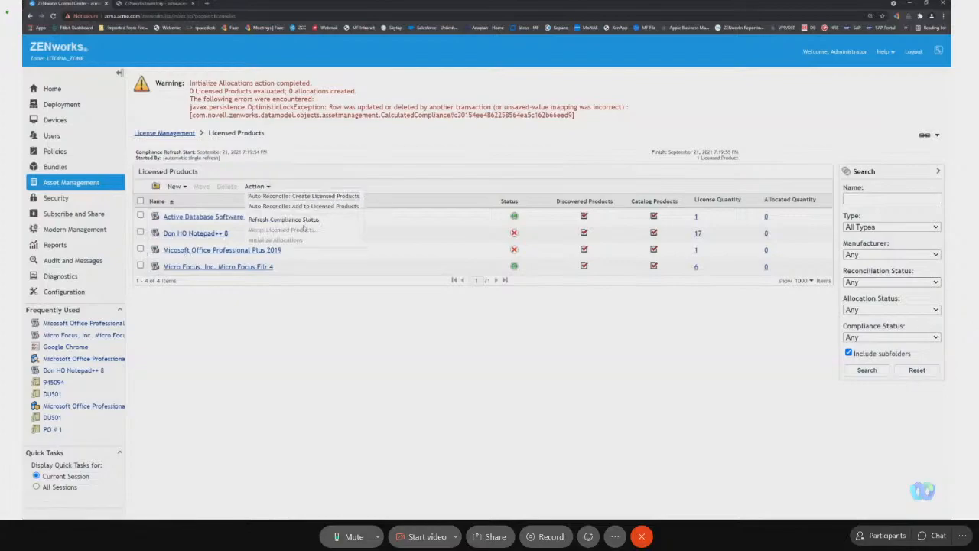
left_click(306, 222)
left_click(523, 72)
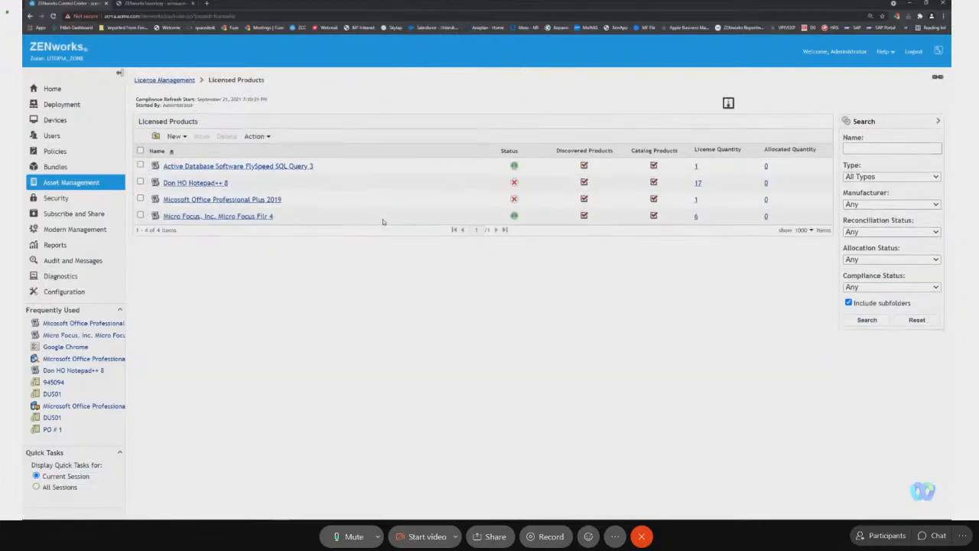
left_click(222, 199)
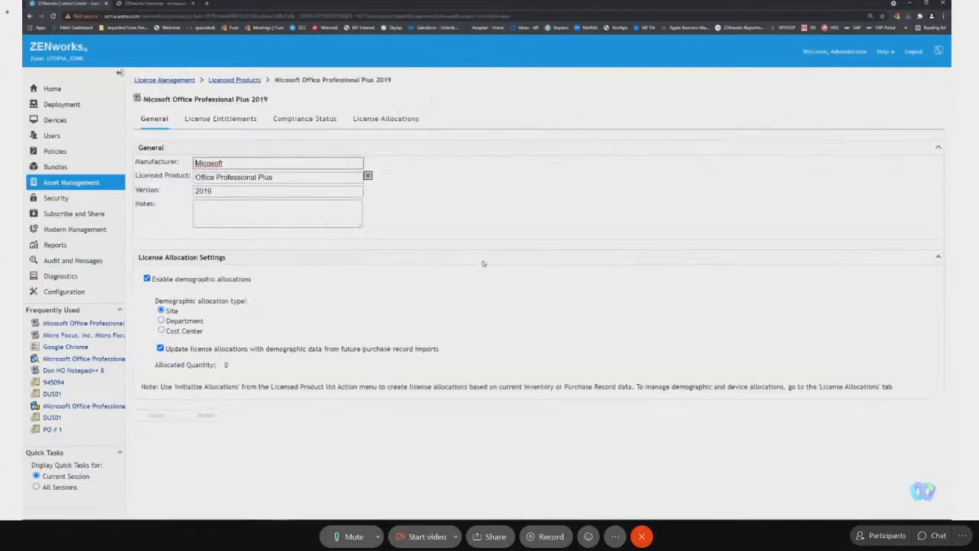
left_click(313, 120)
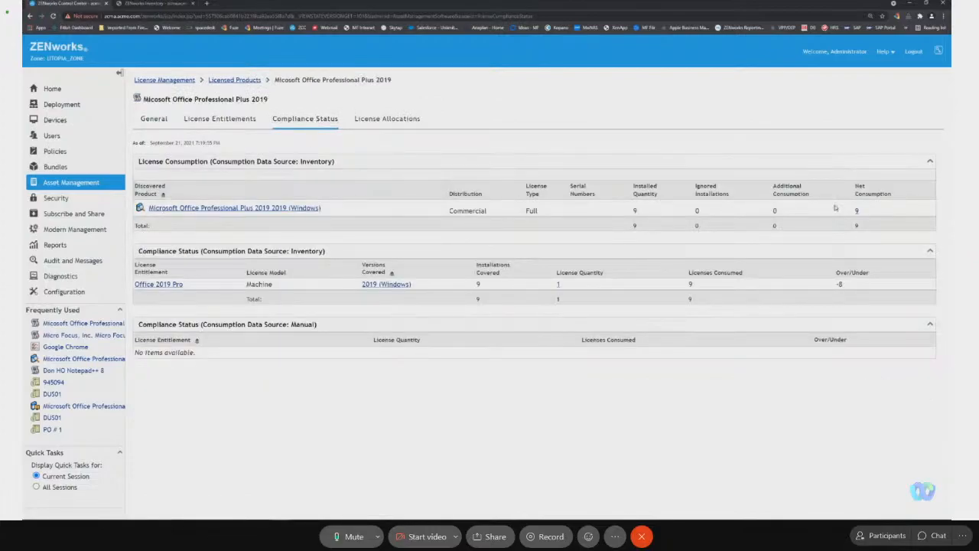
Review the Office Professional Plus 2019 license allocations, the devices whose installations have no allocations, and the product's allocation settings.
left_click(389, 122)
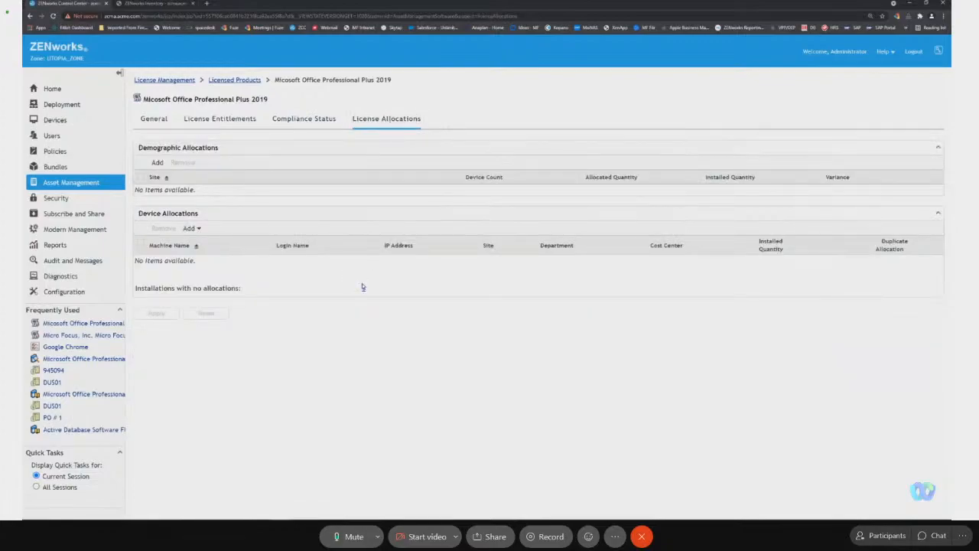
left_click(367, 286)
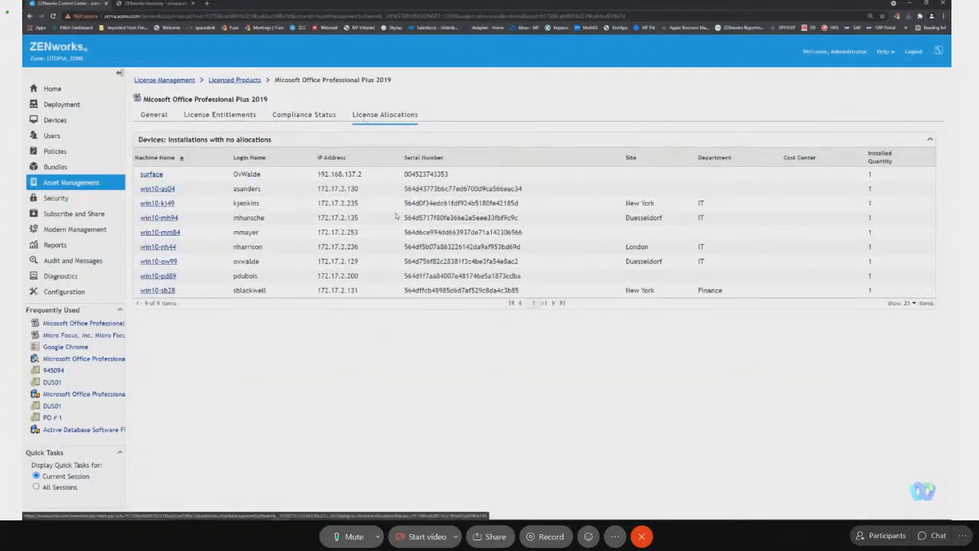
left_click(244, 80)
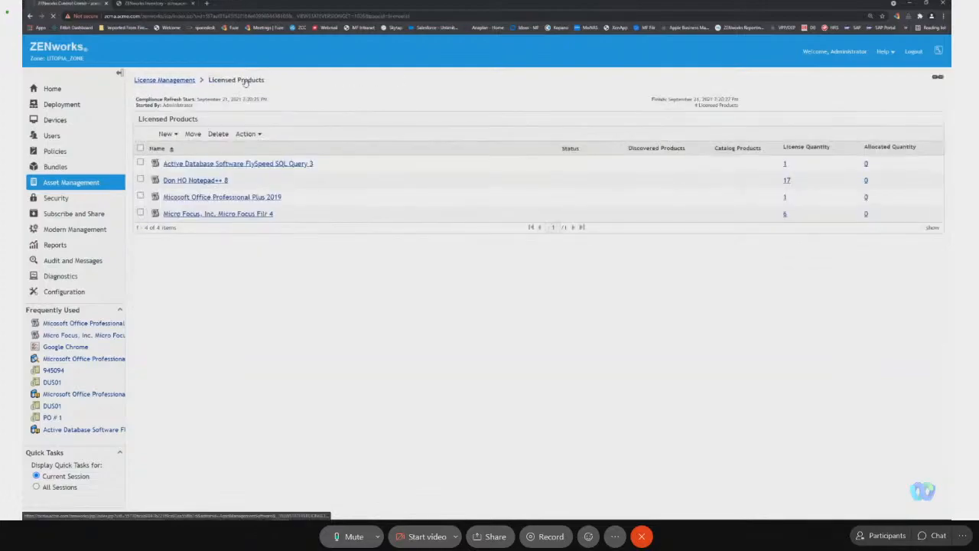
left_click(222, 198)
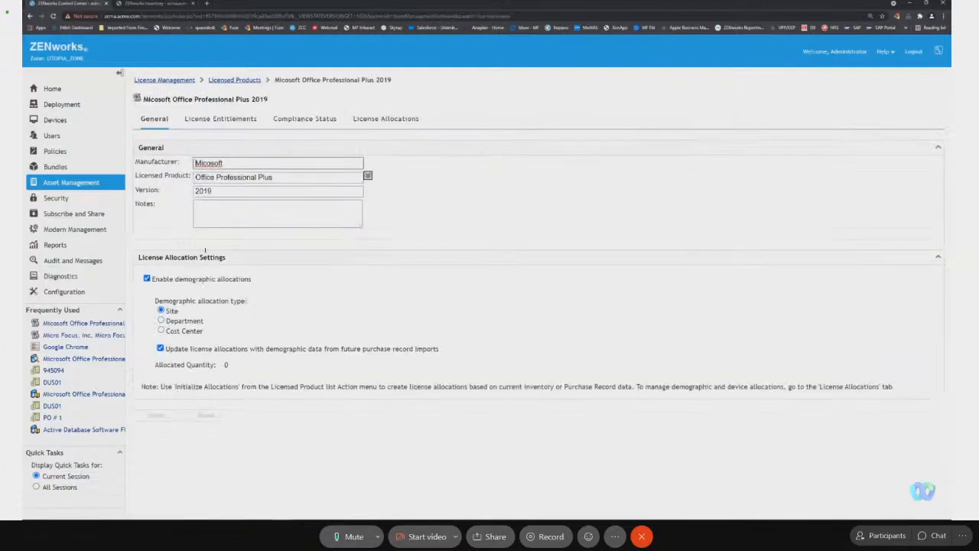
Initialize the allocations of the Office Professional Plus 2019 licensed product from inventory, with updates from future Purchase Record imports.
left_click(235, 81)
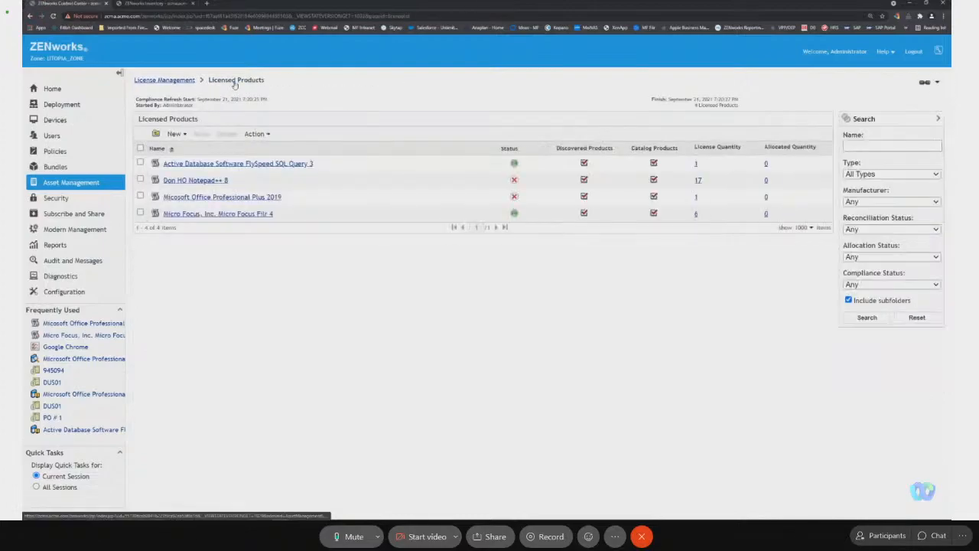
left_click(140, 196)
left_click(255, 134)
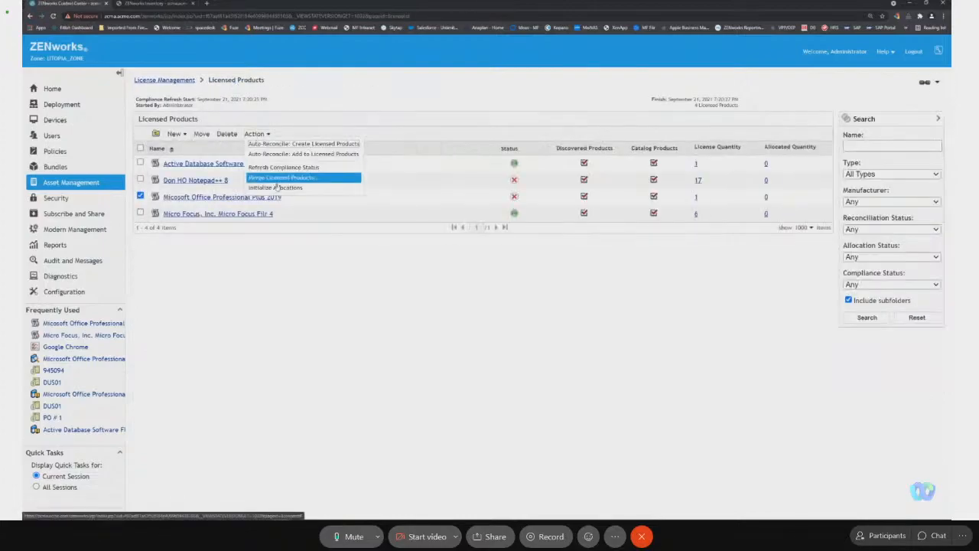
left_click(279, 189)
left_click(522, 64)
left_click(631, 201)
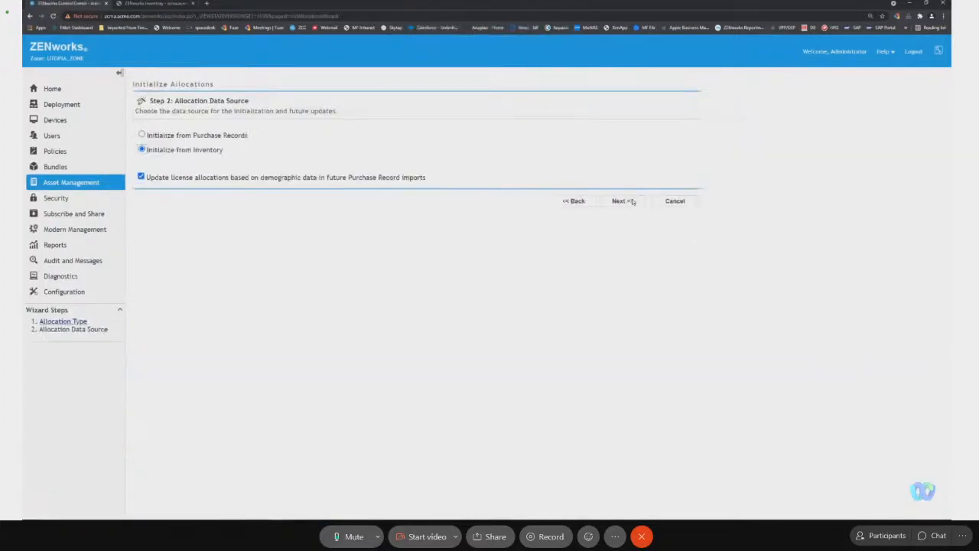
left_click(621, 201)
left_click(623, 202)
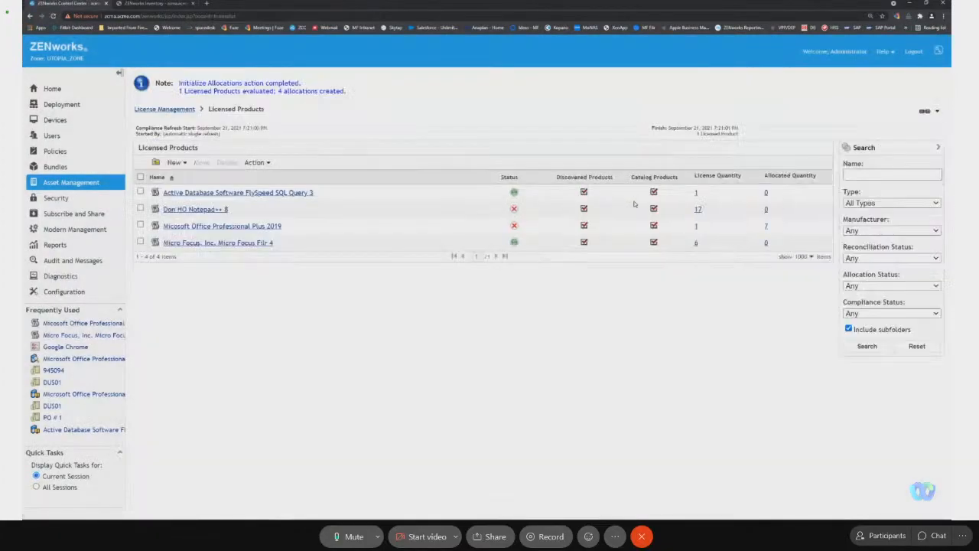
Review the demographic allocations by site for Office Professional Plus 2019, and open the Asset Management compliance dashboard.
left_click(246, 226)
left_click(412, 119)
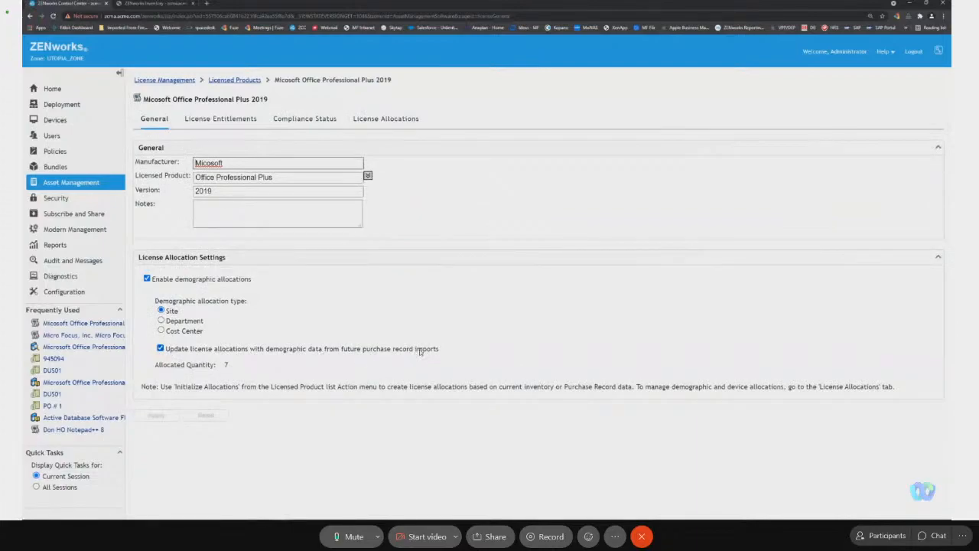
left_click(386, 119)
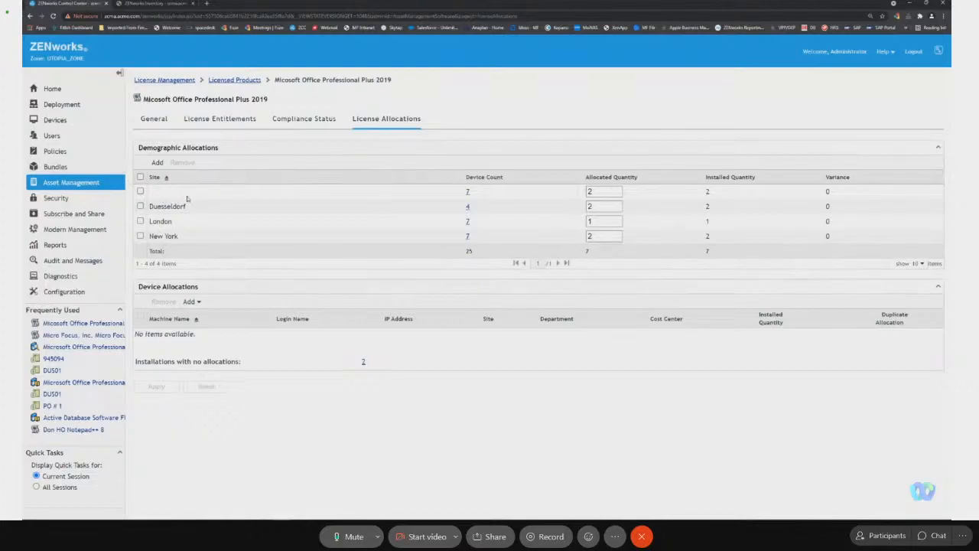
left_click(98, 182)
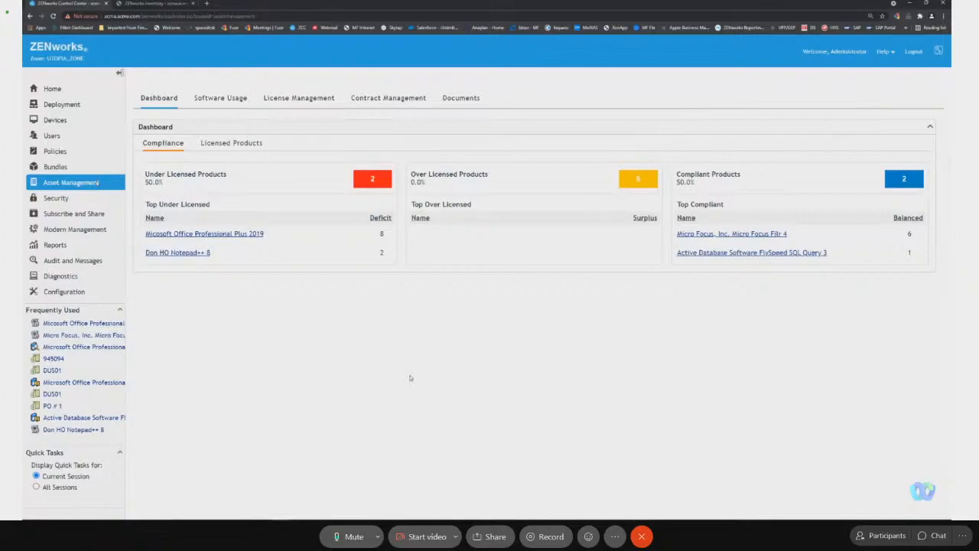
key("alt+Tab")
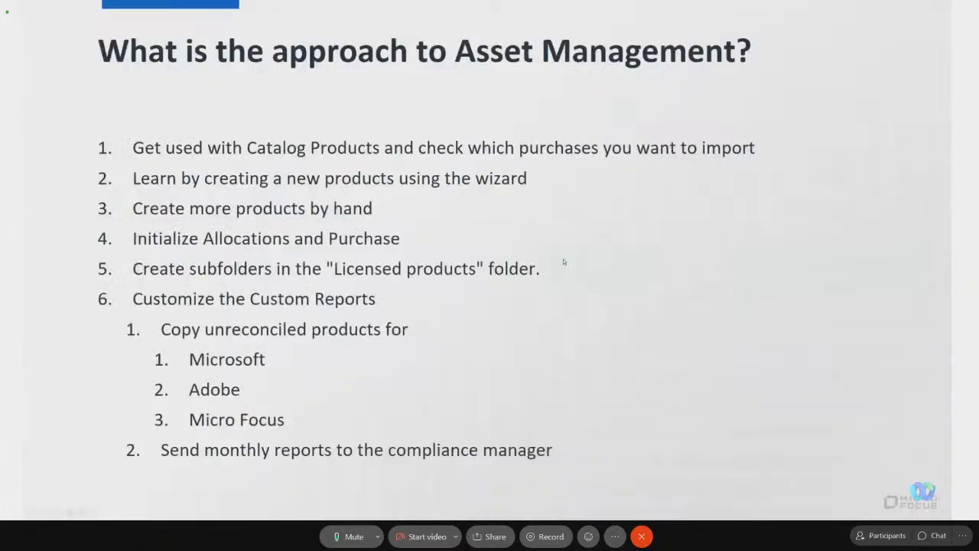
left_click(564, 262)
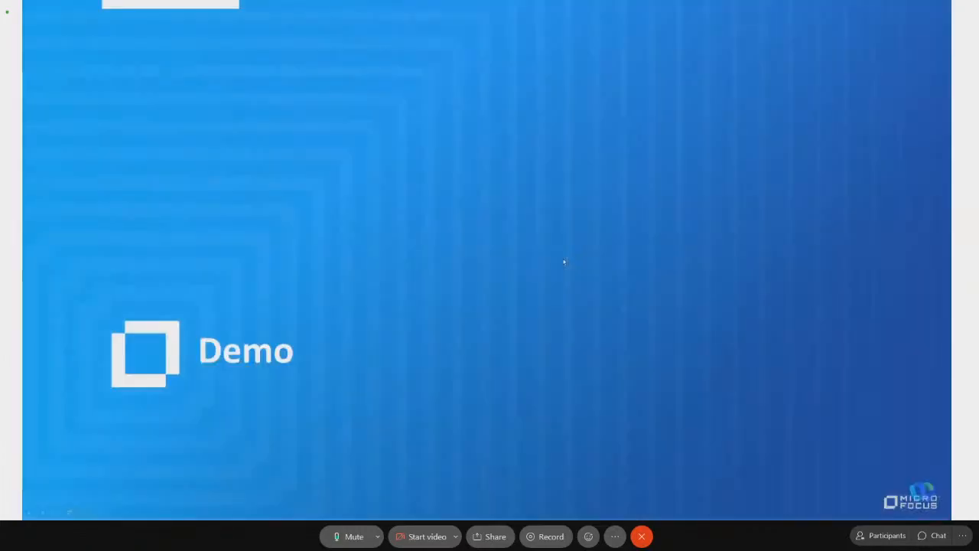
left_click(419, 115)
left_click(419, 115)
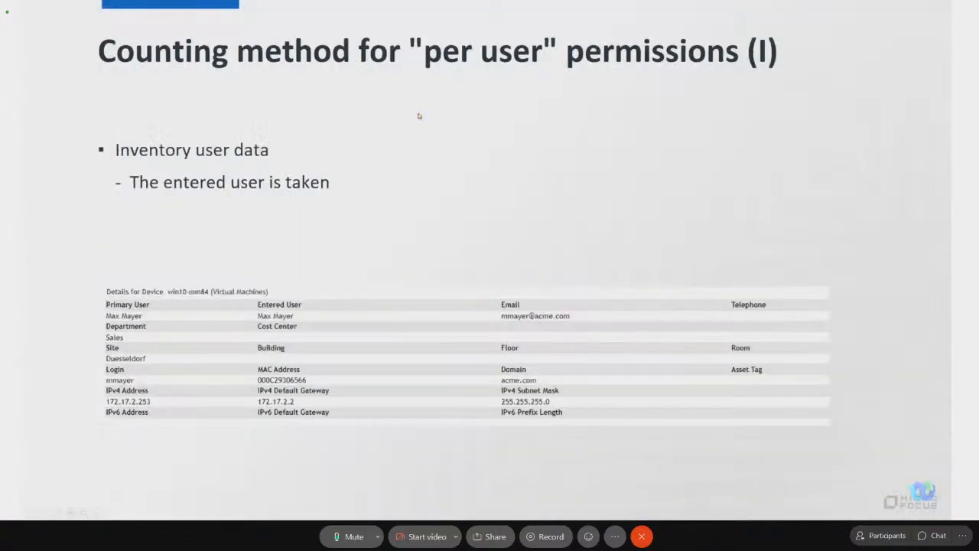
left_click(419, 116)
key("Left")
key("Left")
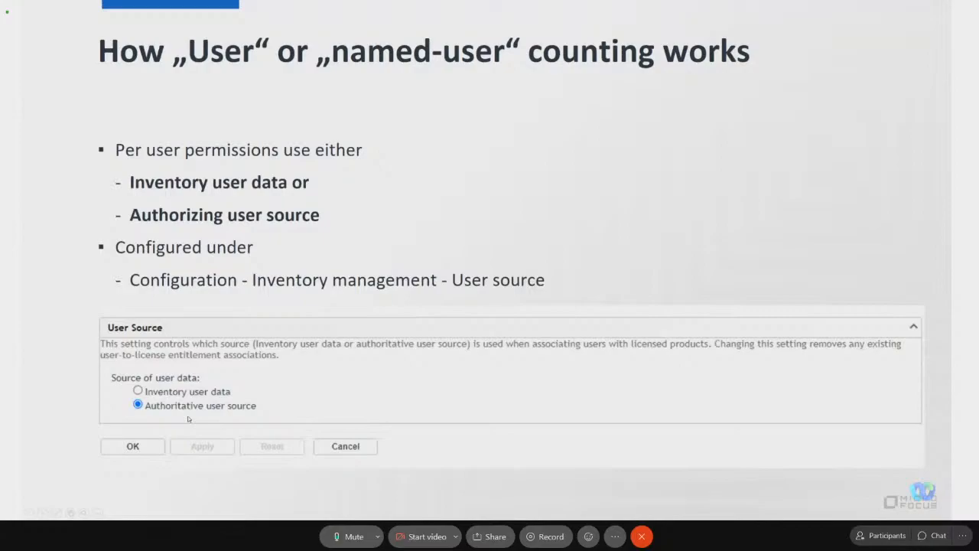
key("Right")
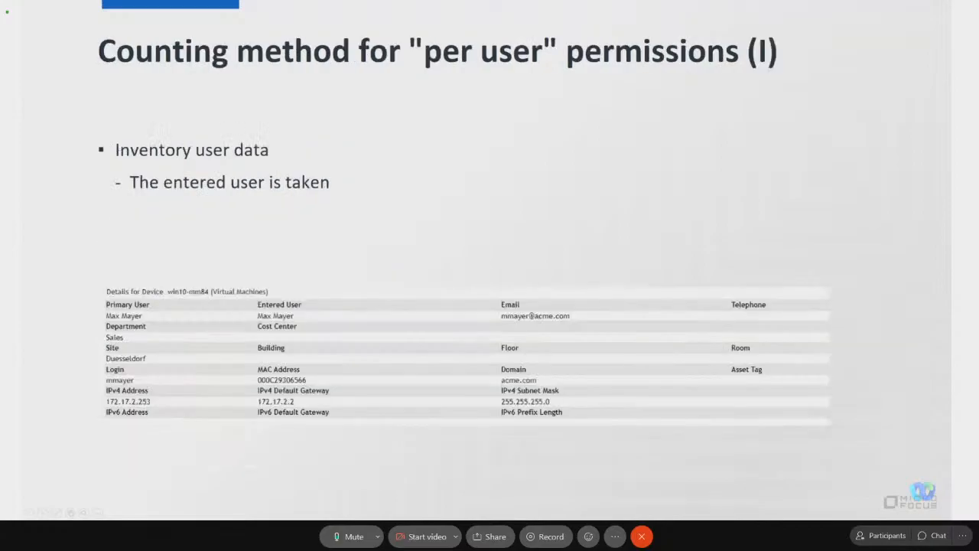